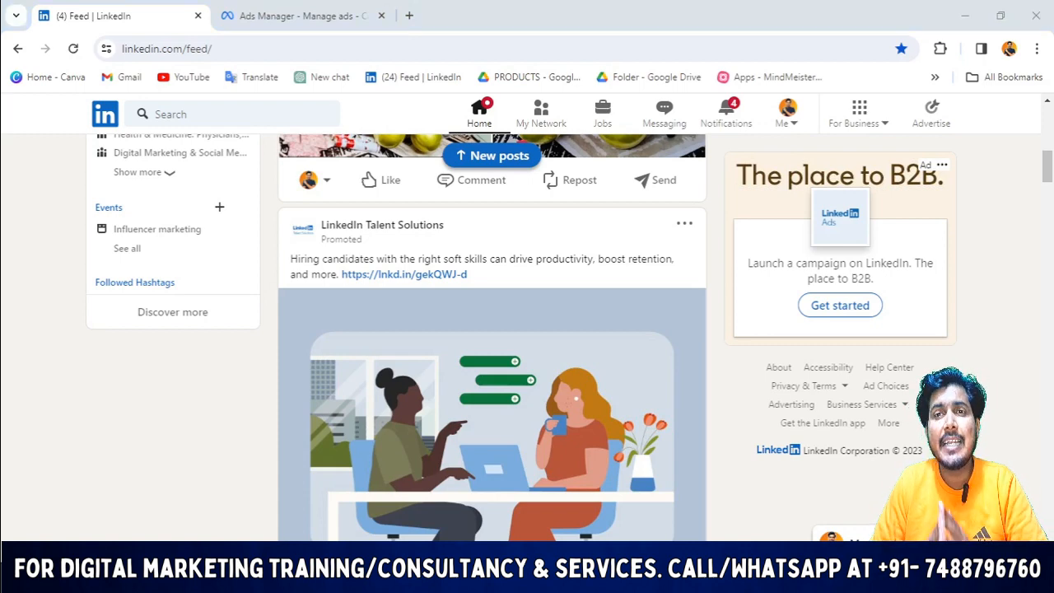
{"action": "key", "text": "super"}
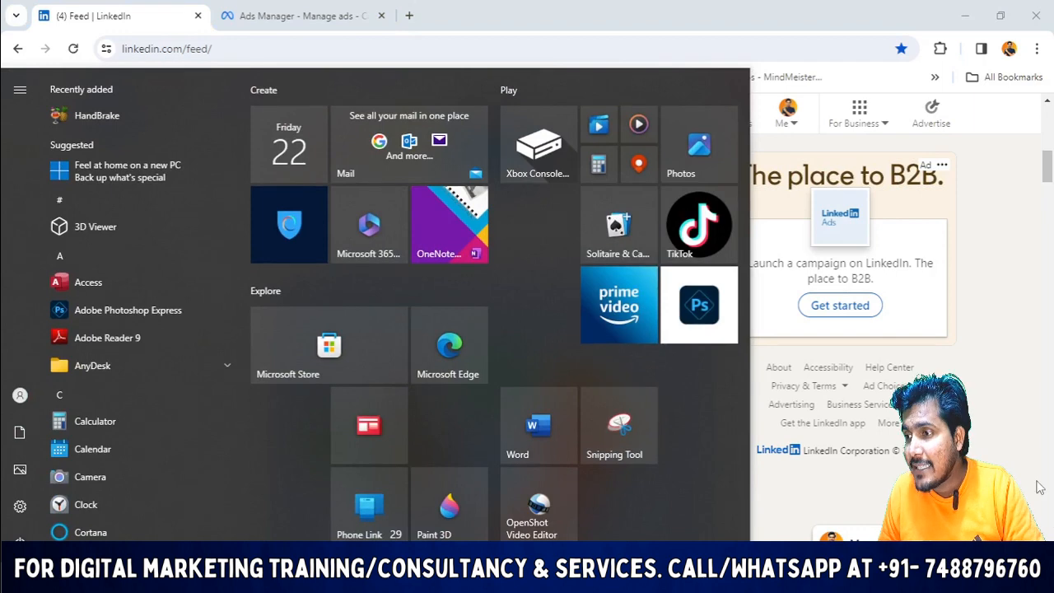
{"action": "left_click", "coordinate": [986, 358]}
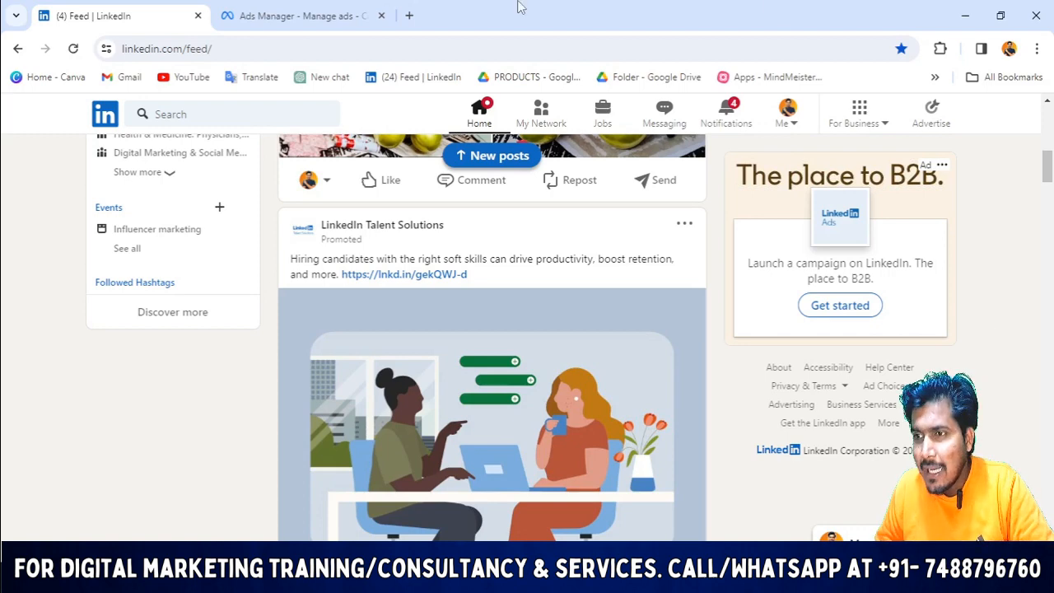
{"action": "scroll", "coordinate": [454, 252], "scroll_direction": "down", "scroll_amount": 1}
{"action": "scroll", "coordinate": [457, 248], "scroll_direction": "up", "scroll_amount": 1}
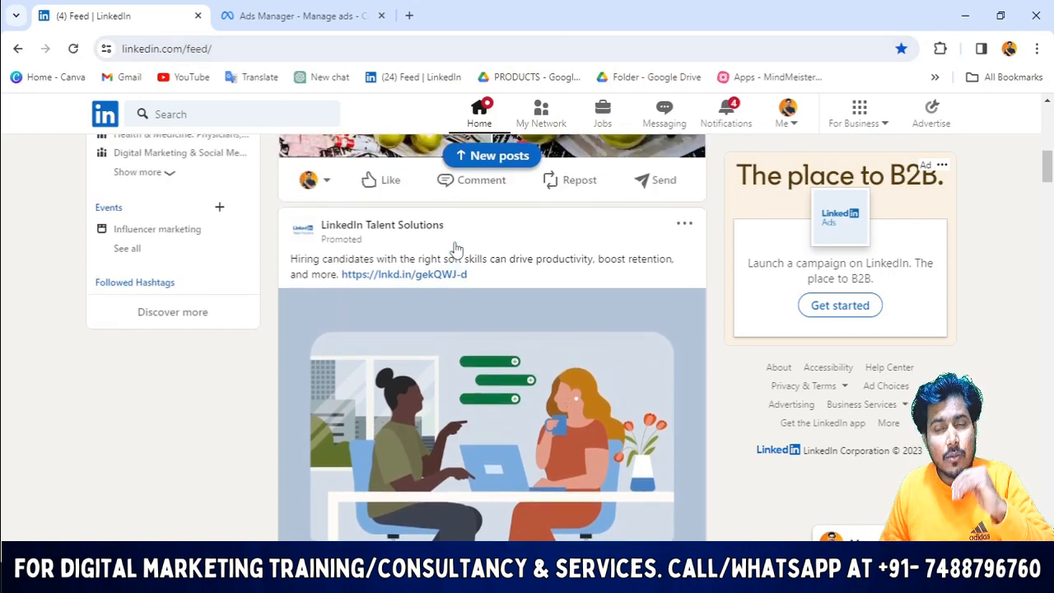
{"action": "scroll", "coordinate": [454, 250], "scroll_direction": "up", "scroll_amount": 1}
{"action": "scroll", "coordinate": [414, 299], "scroll_direction": "down", "scroll_amount": 1}
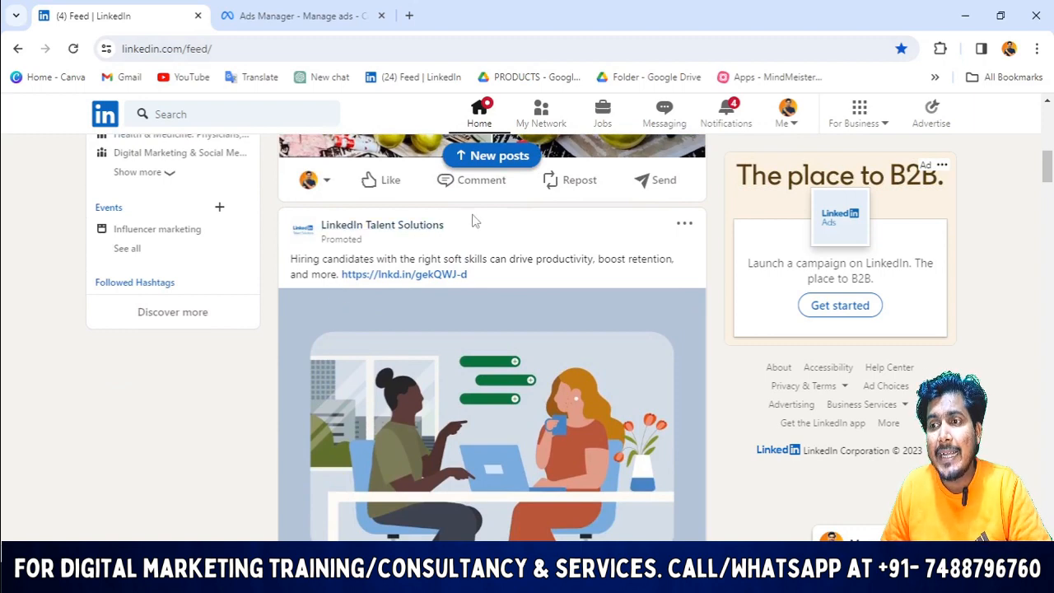
- Open the LinkedIn Talent Solutions page from its promoted post, return to the feed, and examine the post's Promoted label
{"action": "left_click_drag", "start_coordinate": [473, 221], "coordinate": [376, 226]}
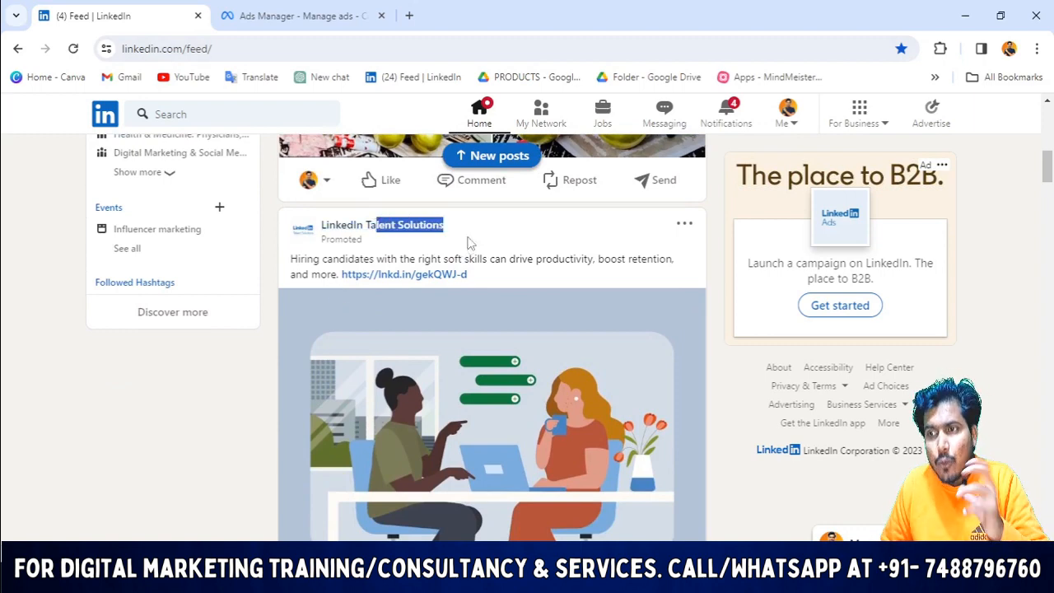
{"action": "left_click", "coordinate": [467, 241]}
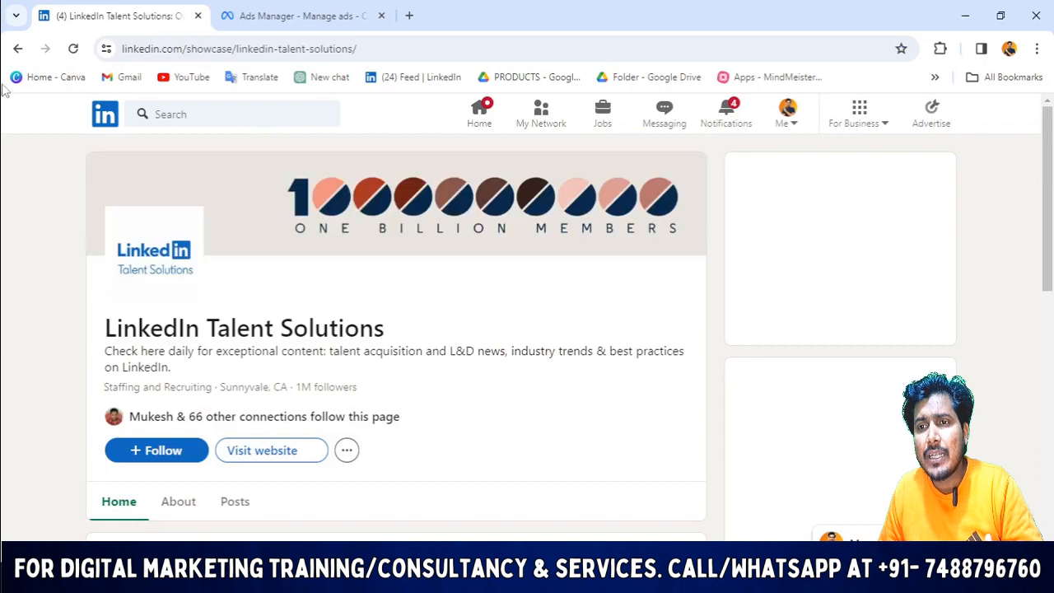
{"action": "left_click", "coordinate": [17, 49]}
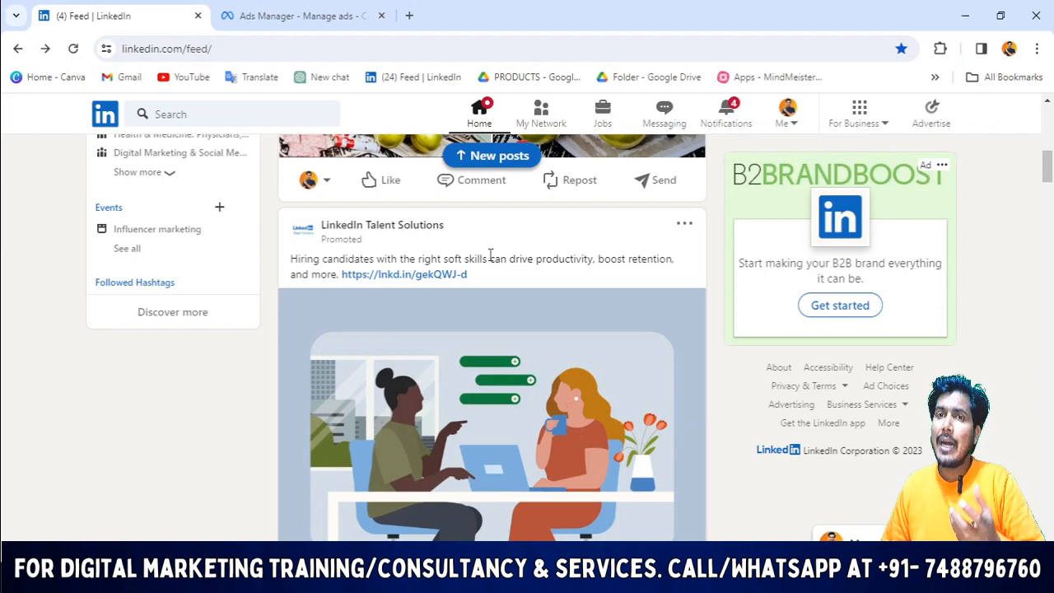
{"action": "scroll", "coordinate": [472, 259], "scroll_direction": "down", "scroll_amount": 1}
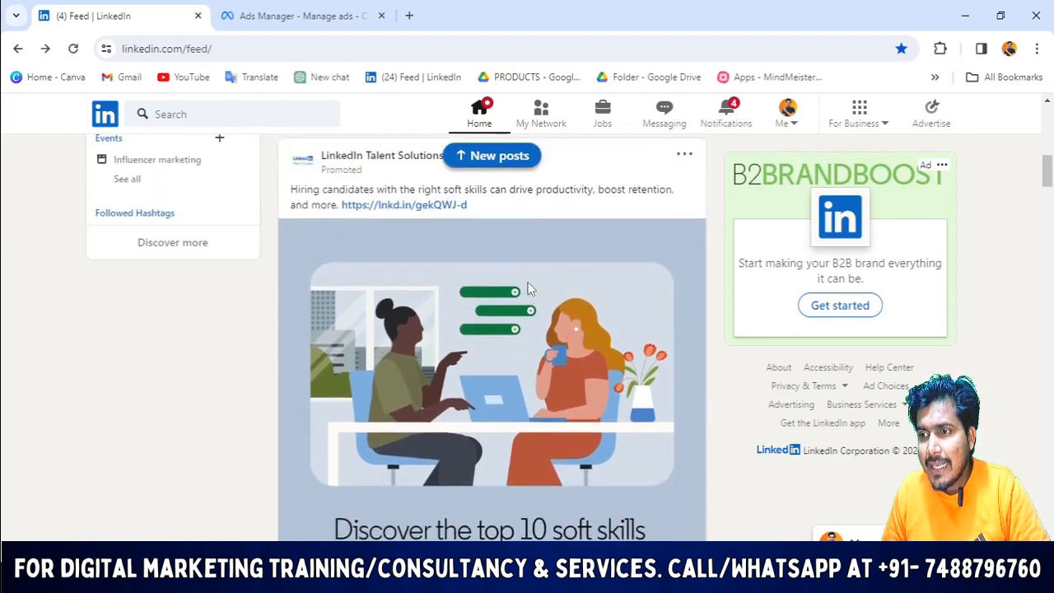
{"action": "scroll", "coordinate": [354, 262], "scroll_direction": "up", "scroll_amount": 1}
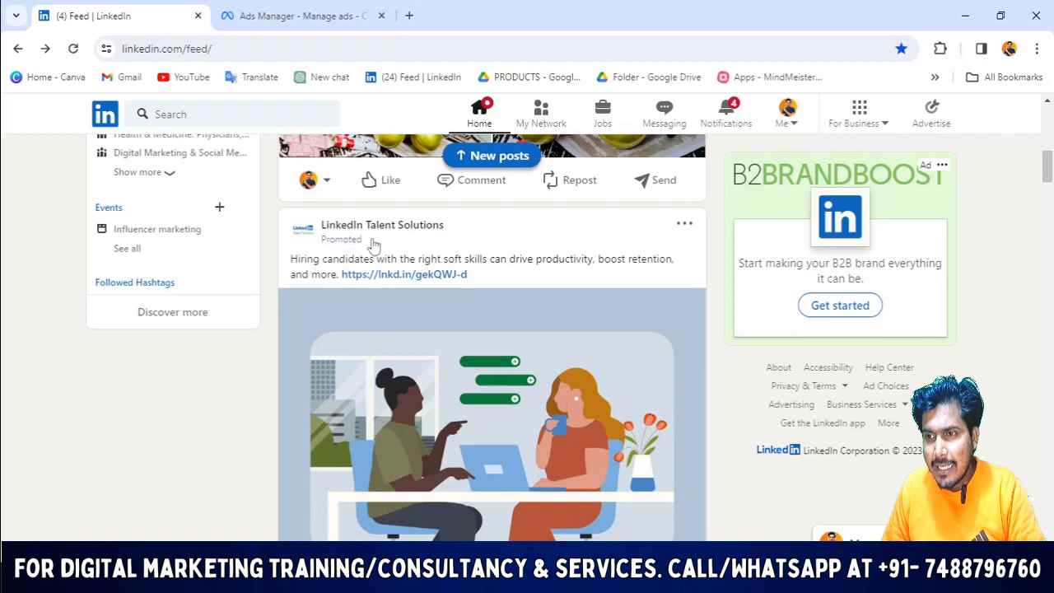
{"action": "mouse_move", "coordinate": [371, 245]}
{"action": "left_mouse_down"}
{"action": "mouse_move", "coordinate": [323, 247]}
{"action": "mouse_move", "coordinate": [373, 253]}
{"action": "left_mouse_up"}
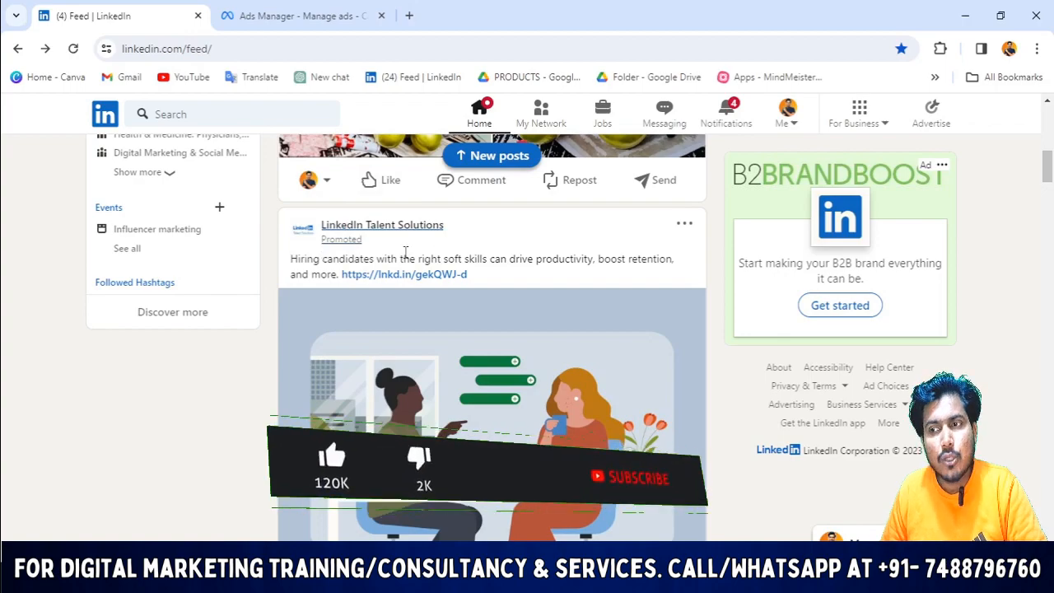
- Look further down the LinkedIn feed for another sponsored post and examine the promoted Unity automotive HMI ad
{"action": "scroll", "coordinate": [485, 316], "scroll_direction": "down", "scroll_amount": 8}
{"action": "scroll", "coordinate": [485, 315], "scroll_direction": "down", "scroll_amount": 6}
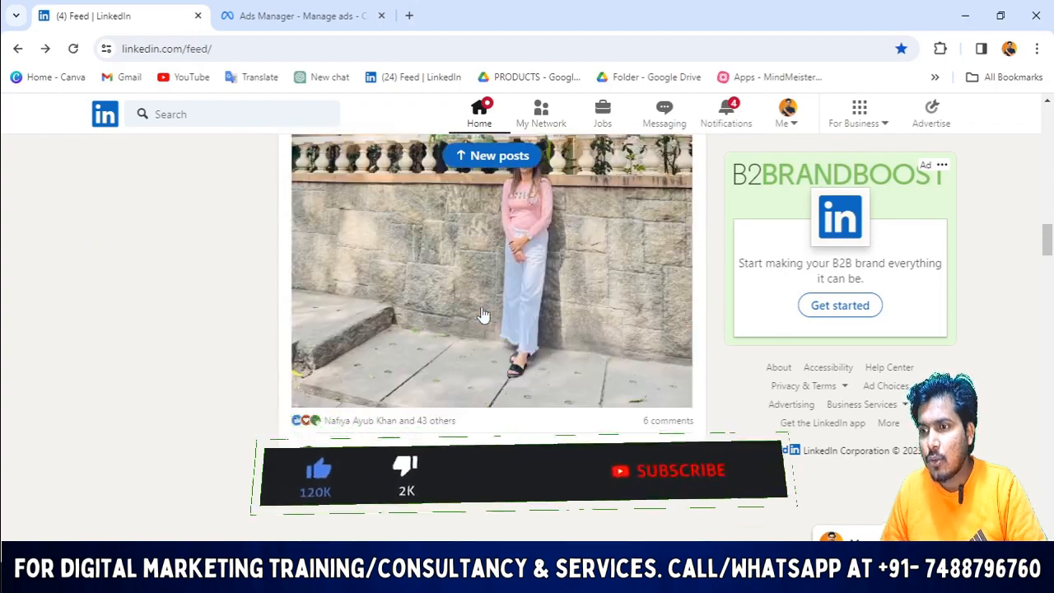
{"action": "scroll", "coordinate": [497, 297], "scroll_direction": "up", "scroll_amount": 2}
{"action": "scroll", "coordinate": [497, 294], "scroll_direction": "down", "scroll_amount": 10}
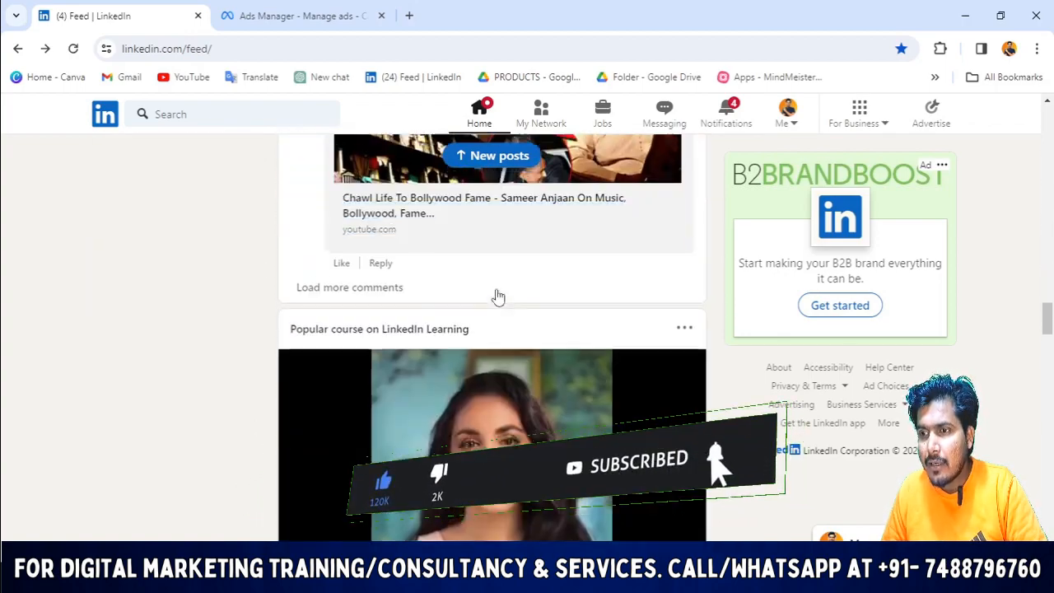
{"action": "scroll", "coordinate": [496, 294], "scroll_direction": "down", "scroll_amount": 4}
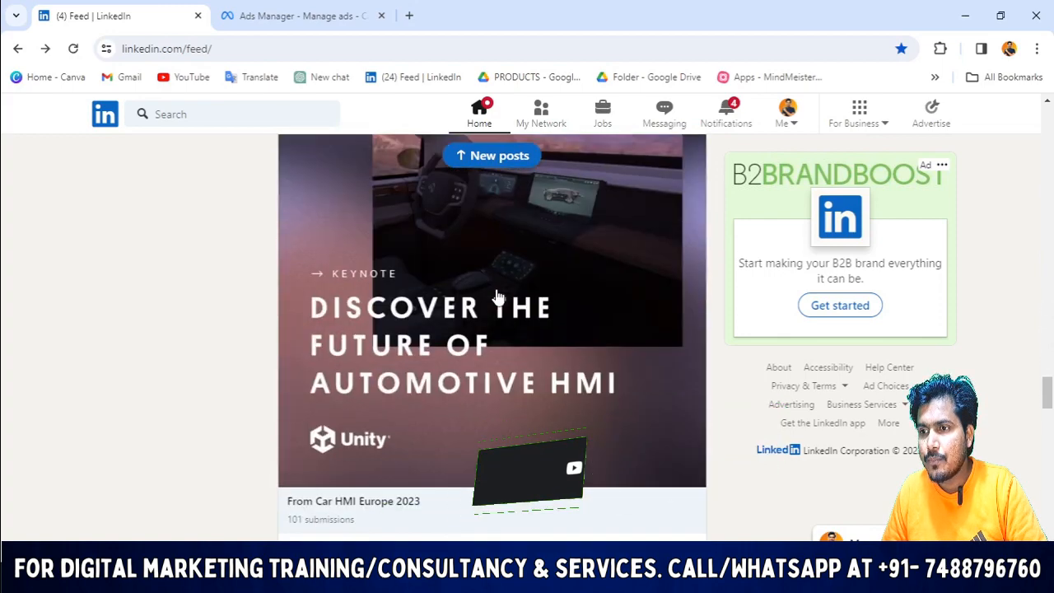
{"action": "scroll", "coordinate": [496, 289], "scroll_direction": "up", "scroll_amount": 4}
{"action": "scroll", "coordinate": [414, 309], "scroll_direction": "down", "scroll_amount": 1}
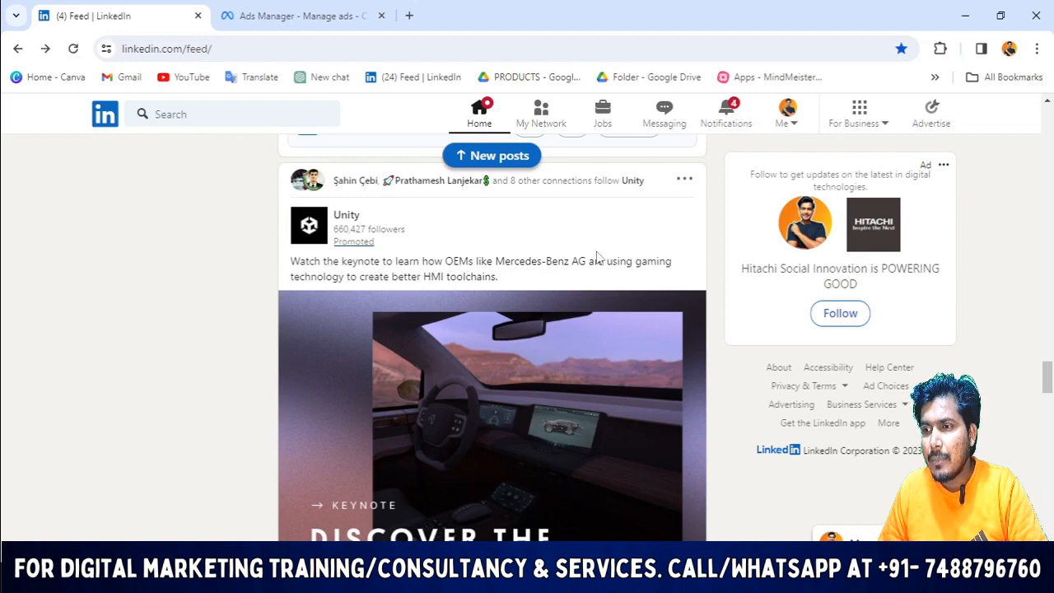
{"action": "scroll", "coordinate": [683, 306], "scroll_direction": "down", "scroll_amount": 2}
{"action": "scroll", "coordinate": [489, 312], "scroll_direction": "up", "scroll_amount": 2}
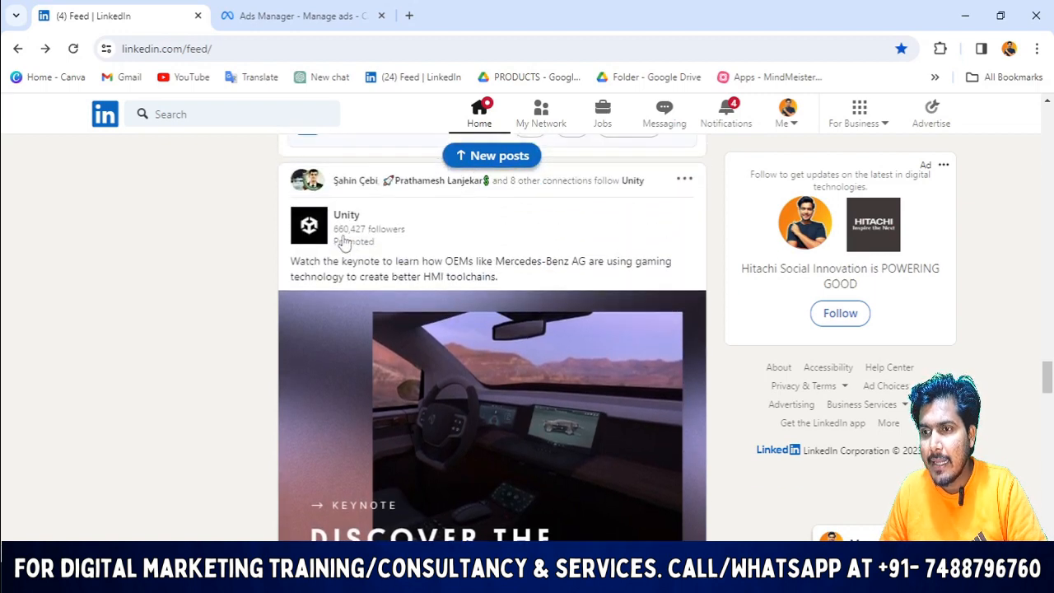
- Find the promoted Simplilearn Artificial Intelligence Engineer ad in the feed and examine its Promoted label, creative and call to action
{"action": "scroll", "coordinate": [421, 261], "scroll_direction": "down", "scroll_amount": 10}
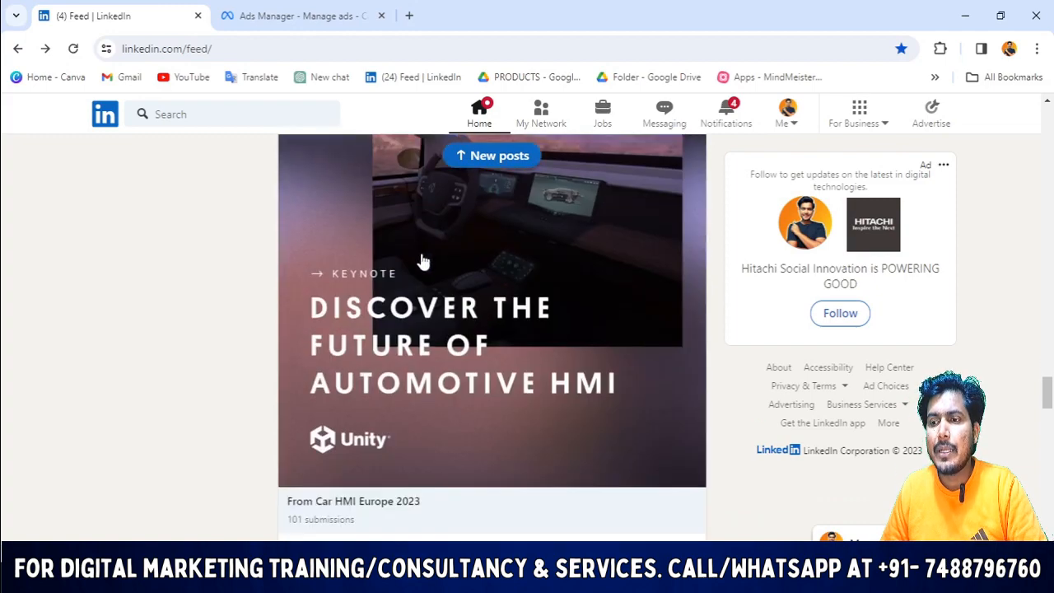
{"action": "scroll", "coordinate": [546, 322], "scroll_direction": "down", "scroll_amount": 5}
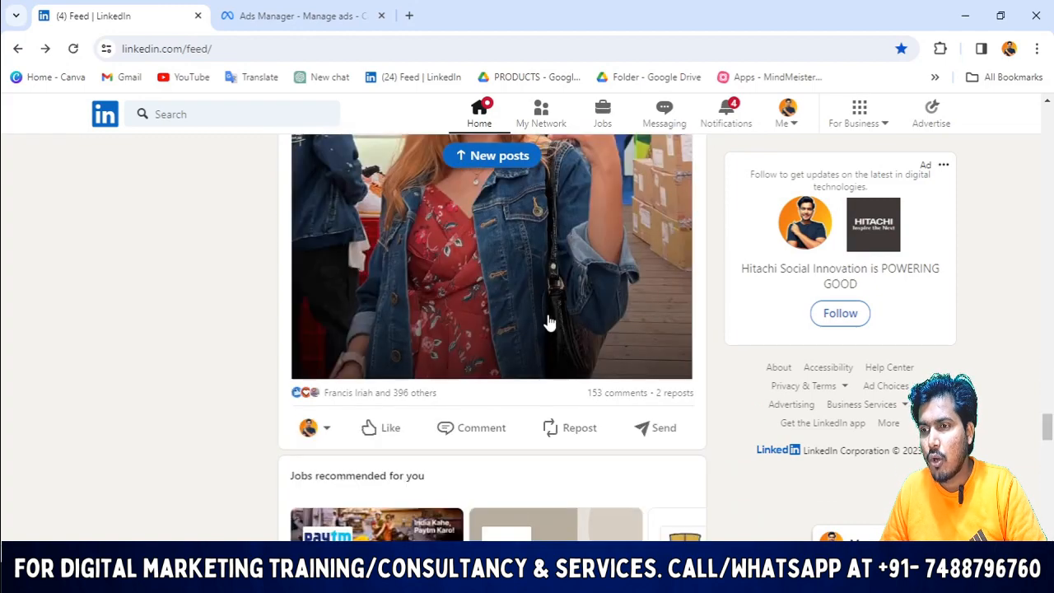
{"action": "scroll", "coordinate": [442, 363], "scroll_direction": "down", "scroll_amount": 3}
{"action": "scroll", "coordinate": [443, 363], "scroll_direction": "up", "scroll_amount": 2}
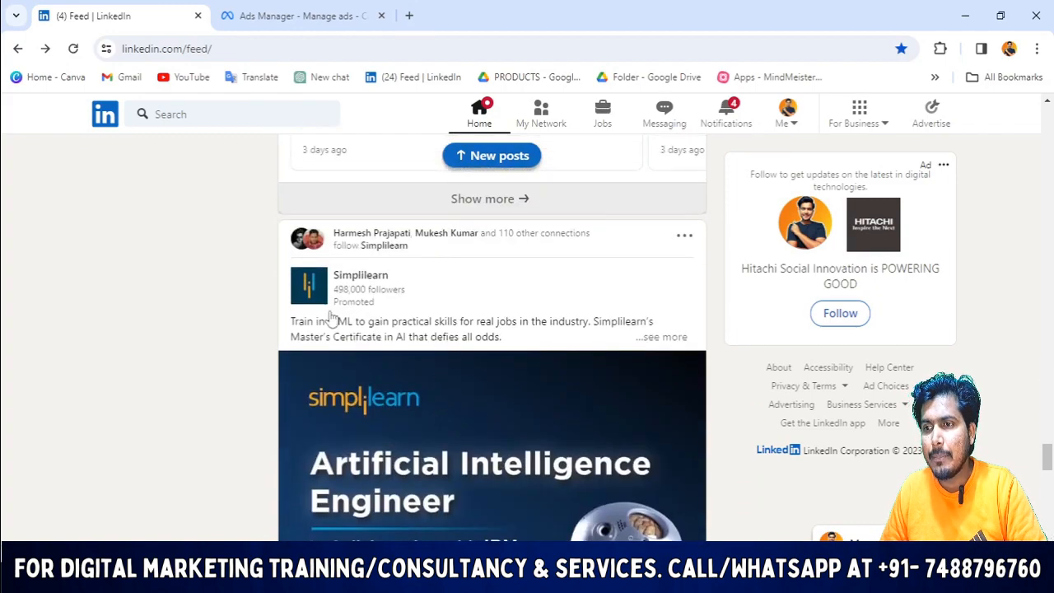
{"action": "scroll", "coordinate": [470, 318], "scroll_direction": "down", "scroll_amount": 2}
{"action": "scroll", "coordinate": [389, 348], "scroll_direction": "up", "scroll_amount": 1}
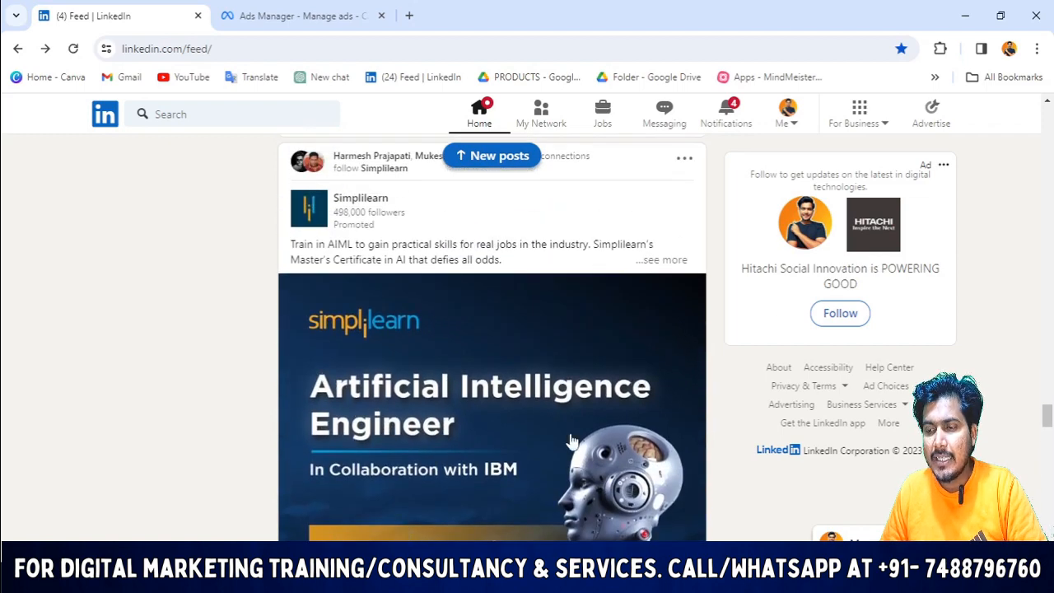
{"action": "scroll", "coordinate": [524, 494], "scroll_direction": "down", "scroll_amount": 2}
{"action": "scroll", "coordinate": [517, 449], "scroll_direction": "up", "scroll_amount": 2}
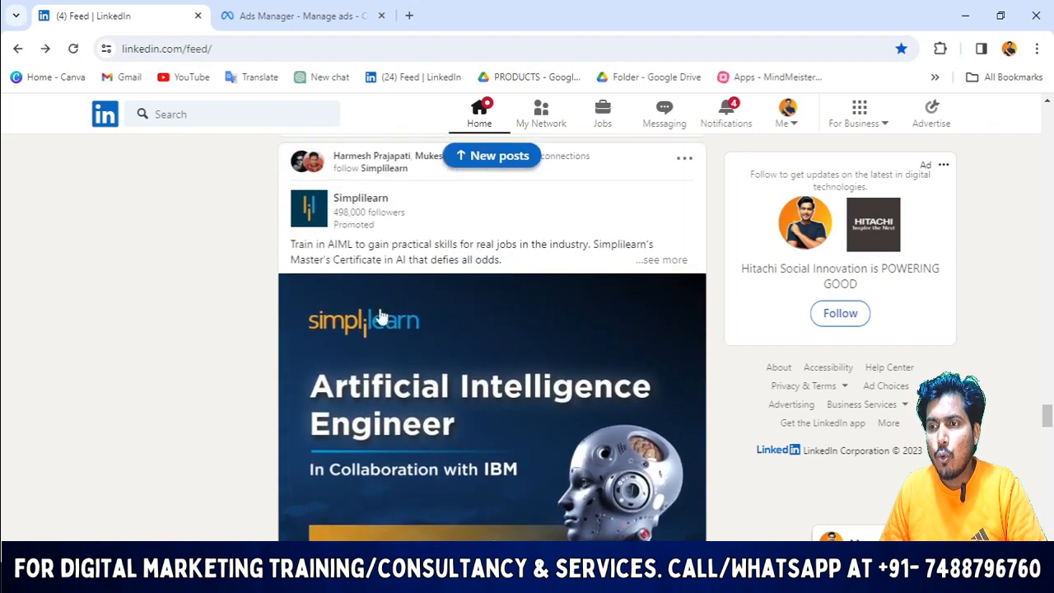
{"action": "left_click_drag", "start_coordinate": [384, 229], "coordinate": [363, 230]}
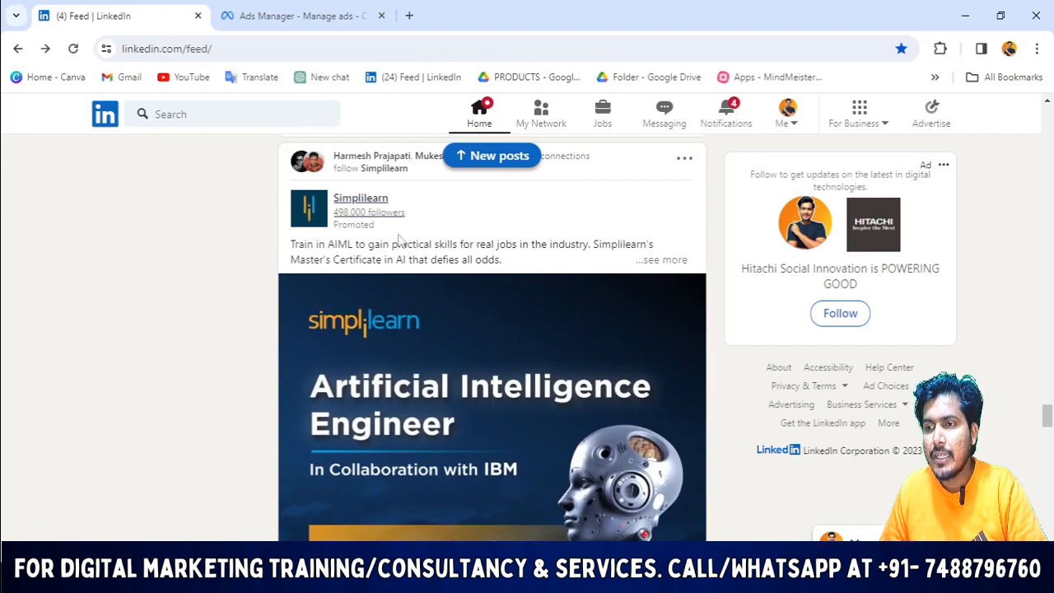
{"action": "scroll", "coordinate": [394, 242], "scroll_direction": "up", "scroll_amount": 1}
{"action": "scroll", "coordinate": [390, 262], "scroll_direction": "down", "scroll_amount": 2}
{"action": "scroll", "coordinate": [390, 267], "scroll_direction": "up", "scroll_amount": 3}
{"action": "scroll", "coordinate": [384, 369], "scroll_direction": "down", "scroll_amount": 2}
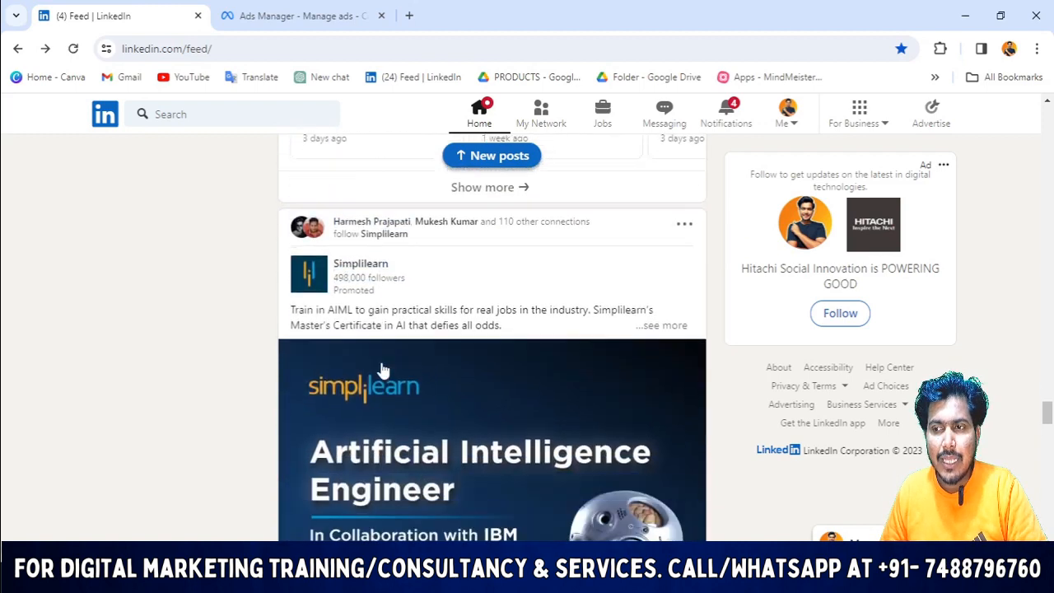
{"action": "scroll", "coordinate": [403, 366], "scroll_direction": "down", "scroll_amount": 5}
{"action": "scroll", "coordinate": [425, 362], "scroll_direction": "down", "scroll_amount": 1}
{"action": "scroll", "coordinate": [422, 359], "scroll_direction": "up", "scroll_amount": 1}
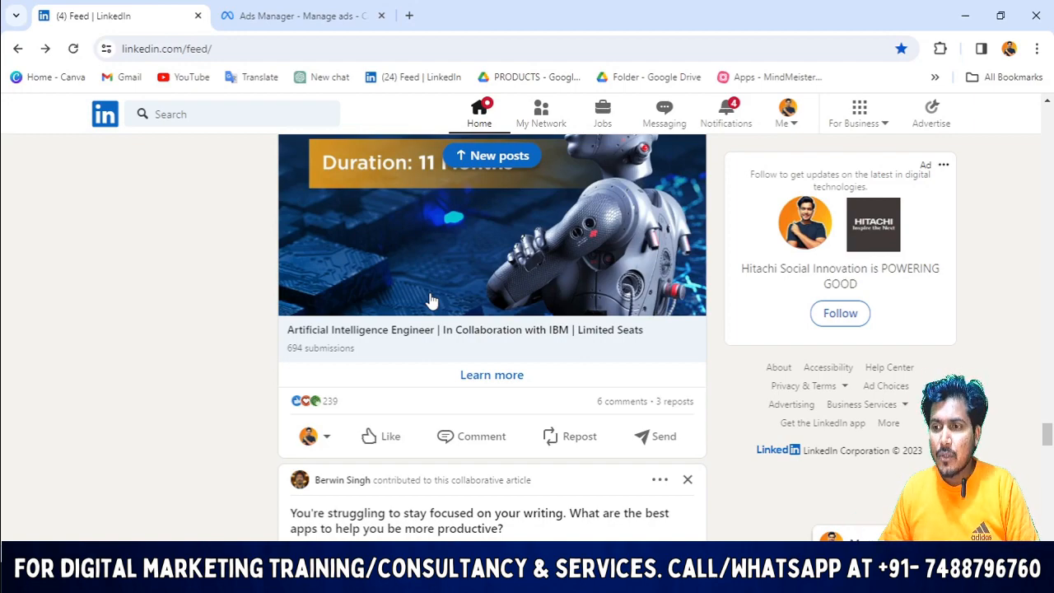
- Load the new posts to get back to the start of the LinkedIn feed
{"action": "scroll", "coordinate": [430, 300], "scroll_direction": "up", "scroll_amount": 15}
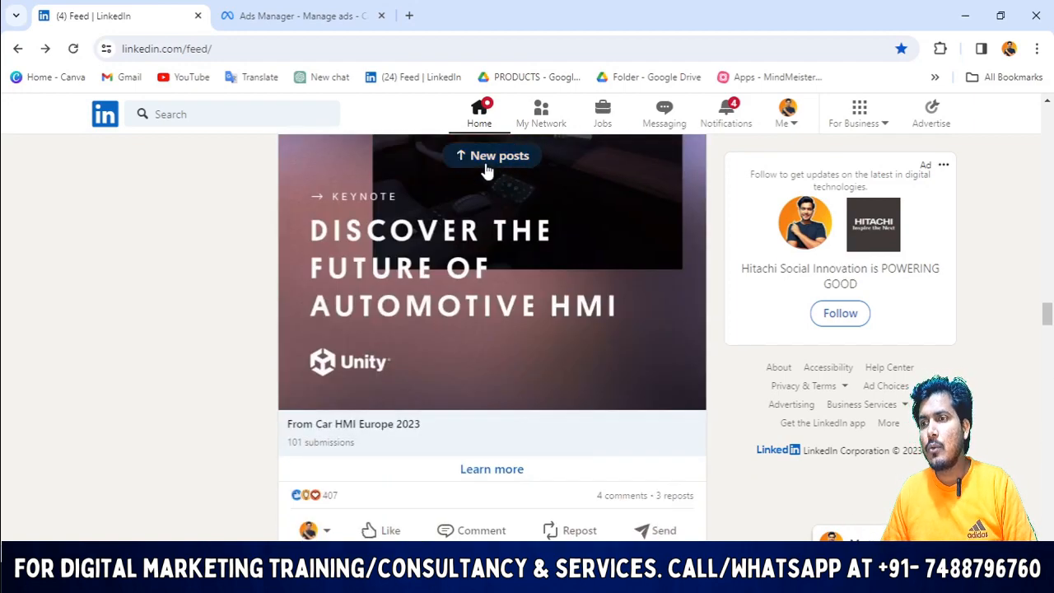
{"action": "left_click", "coordinate": [488, 158]}
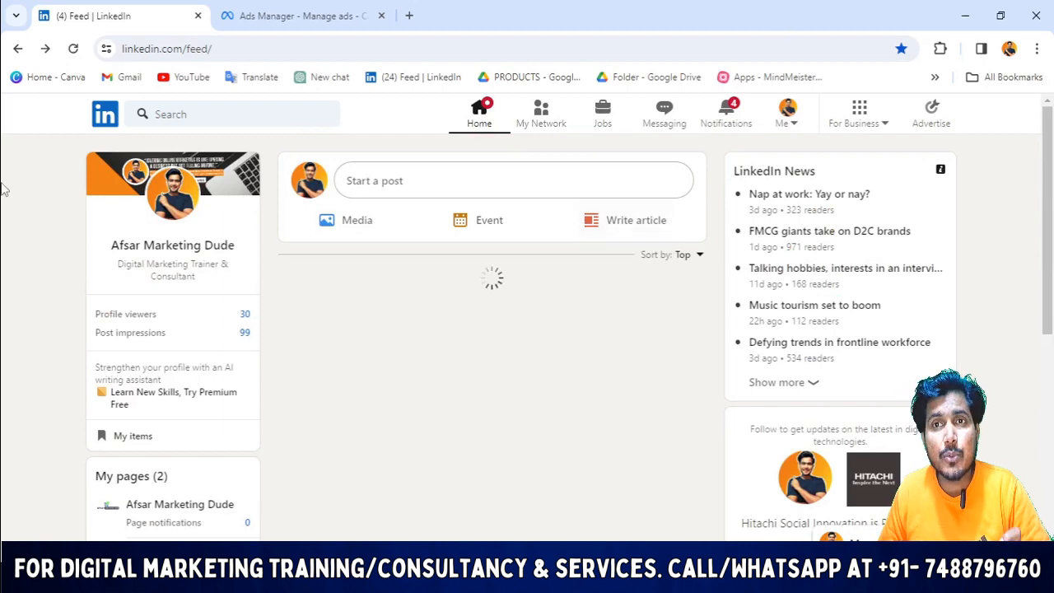
- Switch to Meta Ads Manager and look over the campaign list with its spend and budget columns
{"action": "left_click", "coordinate": [338, 10]}
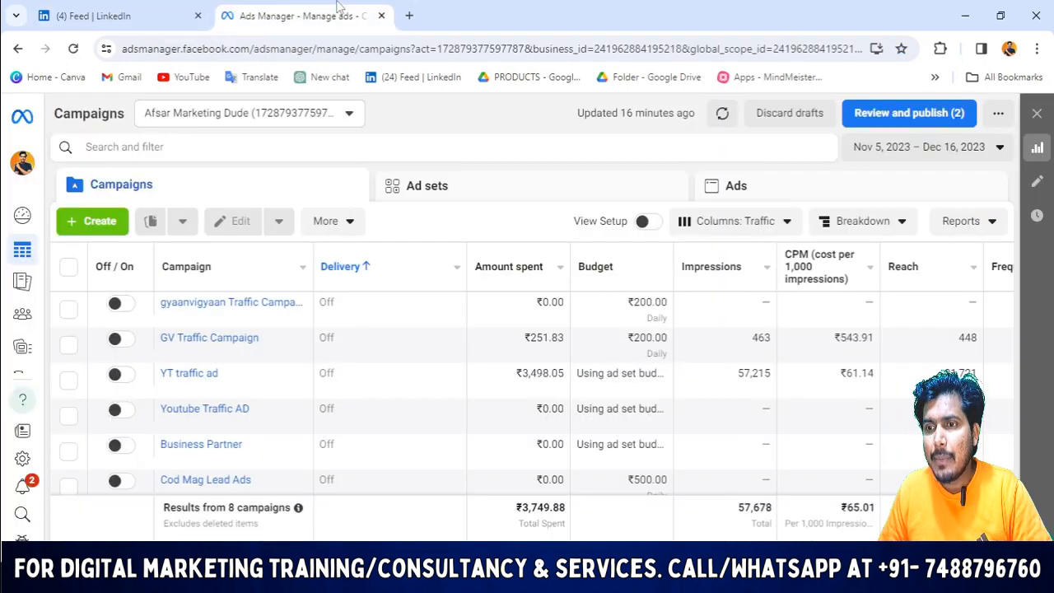
{"action": "scroll", "coordinate": [247, 367], "scroll_direction": "down", "scroll_amount": 2}
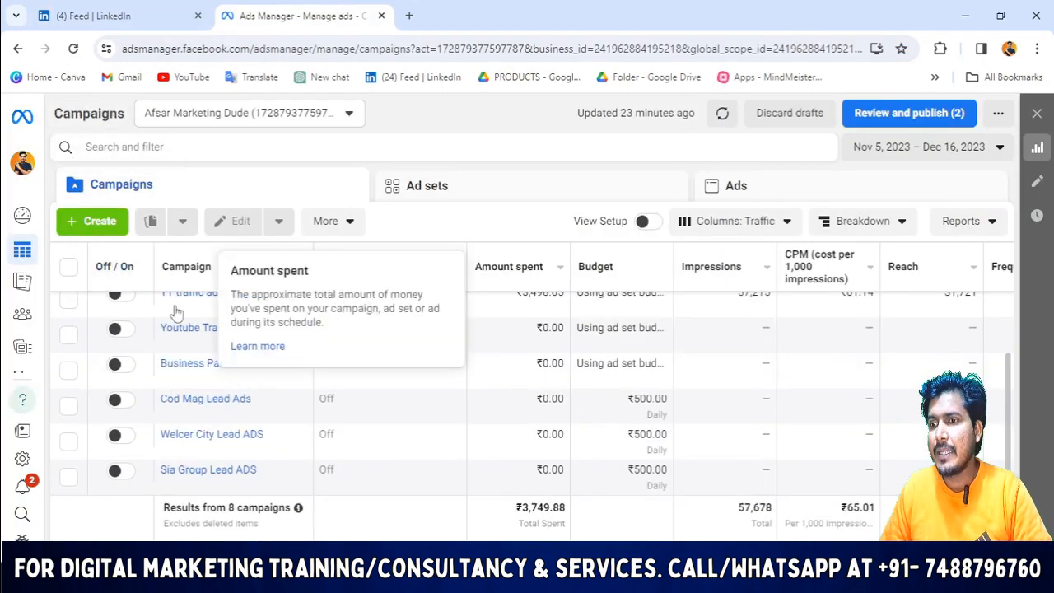
{"action": "scroll", "coordinate": [207, 377], "scroll_direction": "up", "scroll_amount": 2}
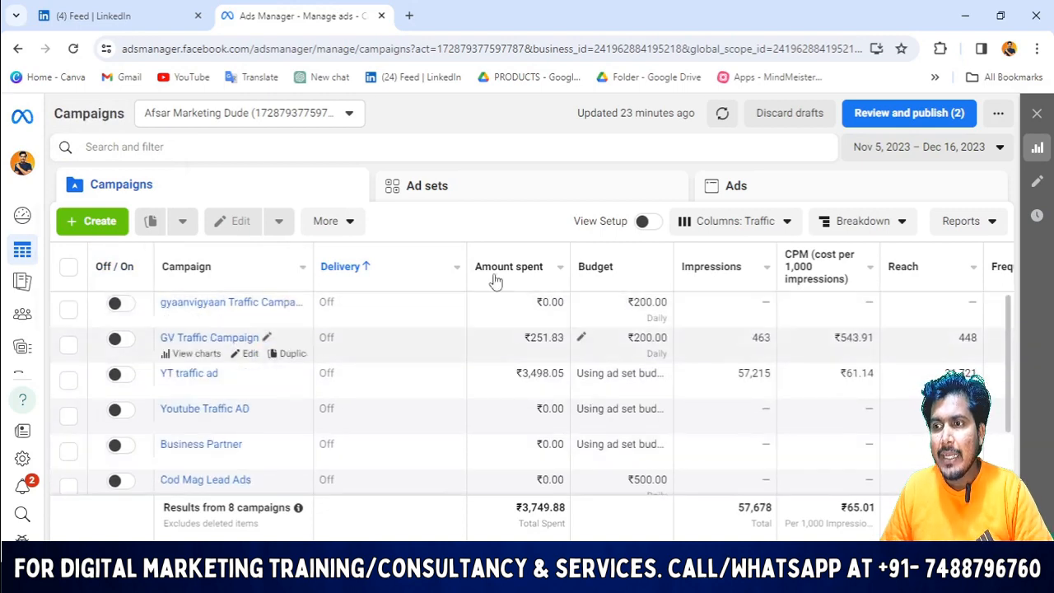
{"action": "scroll", "coordinate": [206, 375], "scroll_direction": "down", "scroll_amount": 2}
{"action": "scroll", "coordinate": [202, 329], "scroll_direction": "up", "scroll_amount": 2}
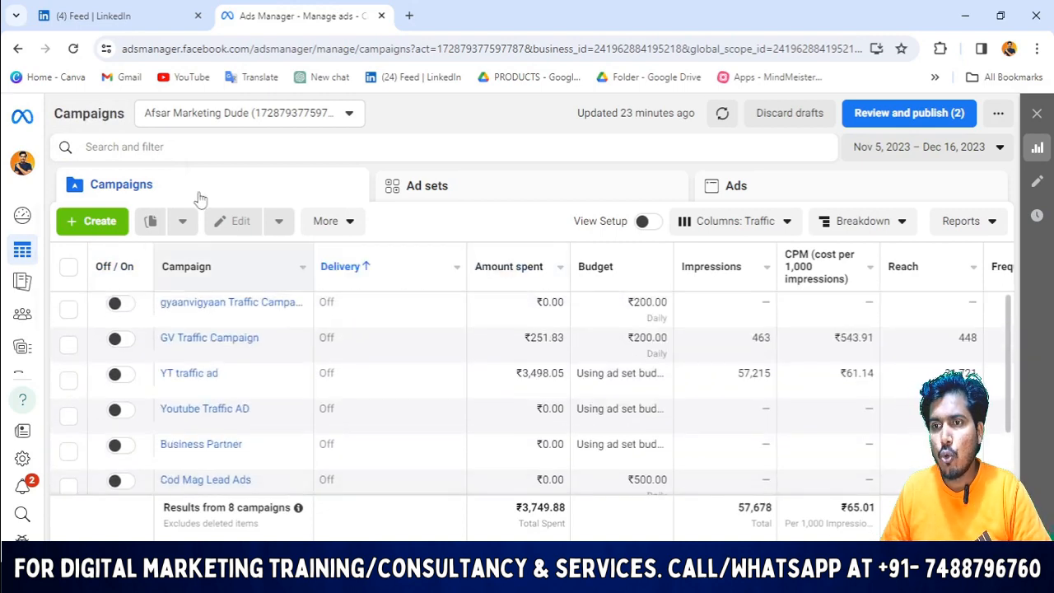
- View the ad account choices, start a new campaign to review the available objectives, and close it without choosing one
{"action": "left_click", "coordinate": [247, 114]}
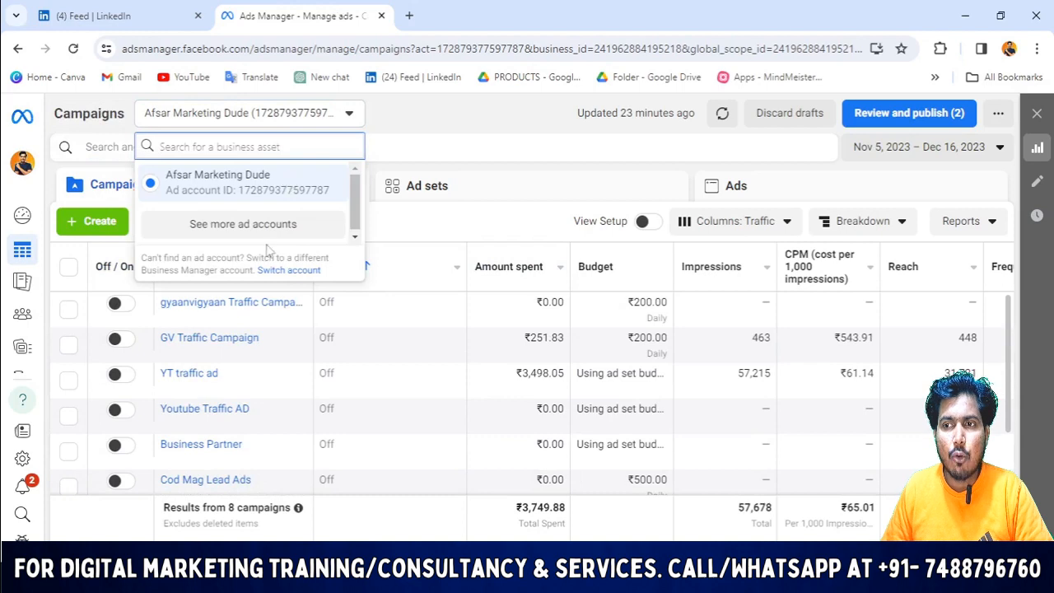
{"action": "left_click", "coordinate": [101, 227]}
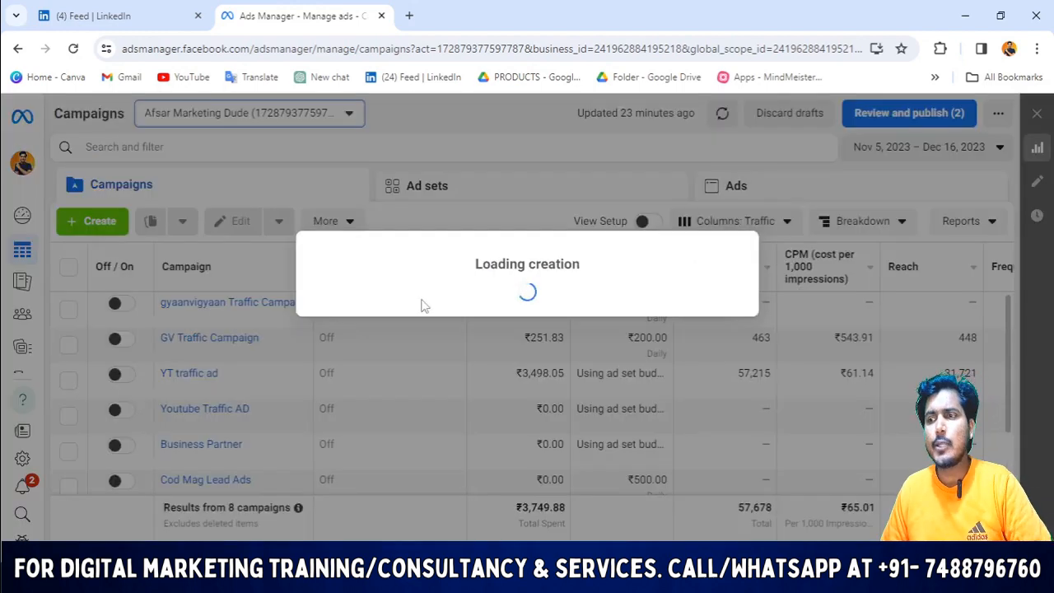
{"action": "scroll", "coordinate": [572, 412], "scroll_direction": "down", "scroll_amount": 2}
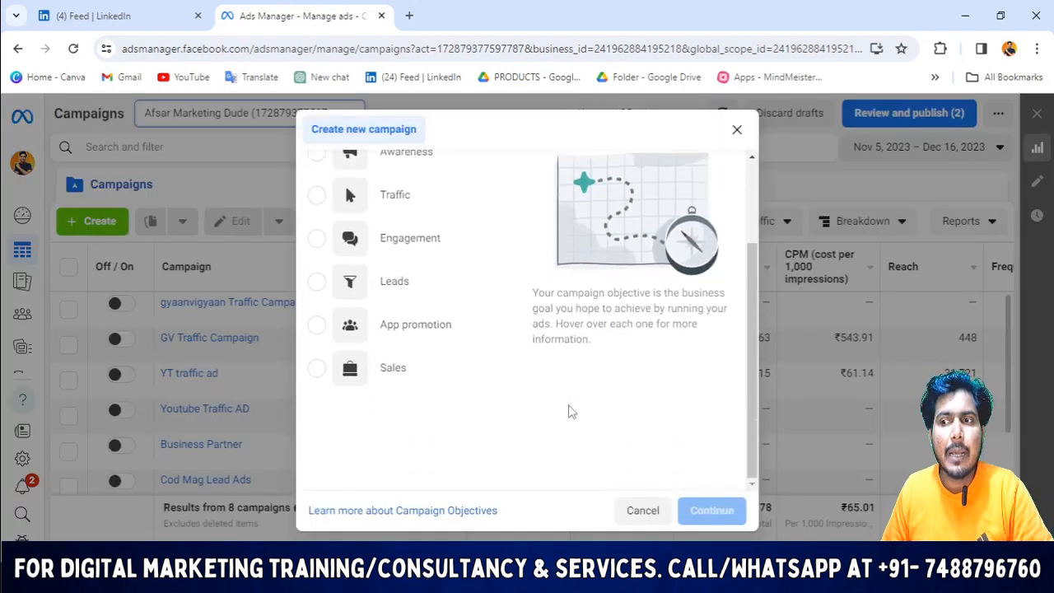
{"action": "scroll", "coordinate": [573, 412], "scroll_direction": "up", "scroll_amount": 2}
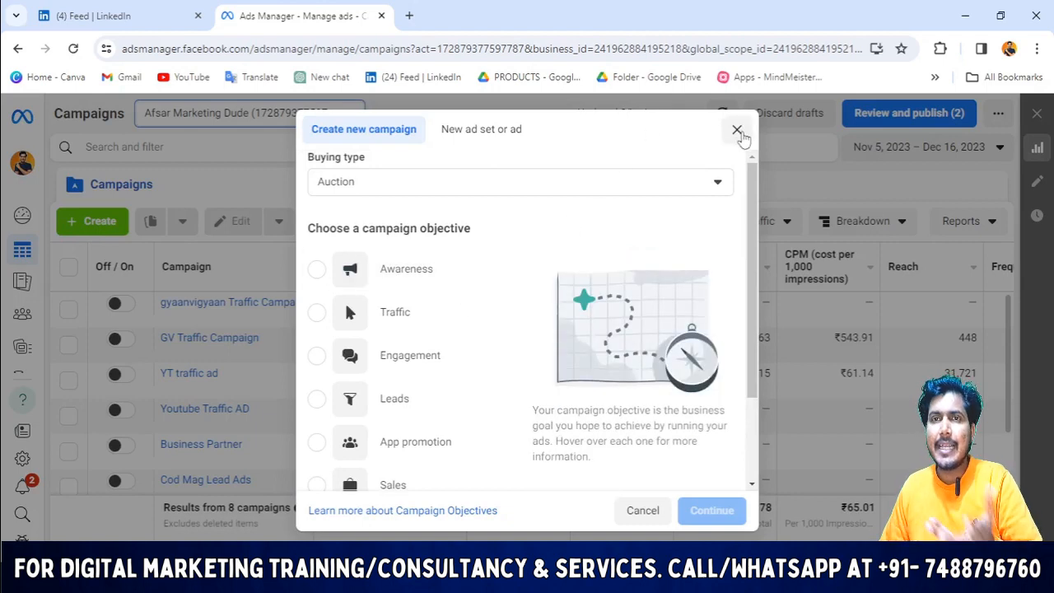
{"action": "left_click", "coordinate": [738, 131]}
- Switch back to LinkedIn and open Campaign Manager through its advertising link
{"action": "key", "text": "ctrl+shift+Tab"}
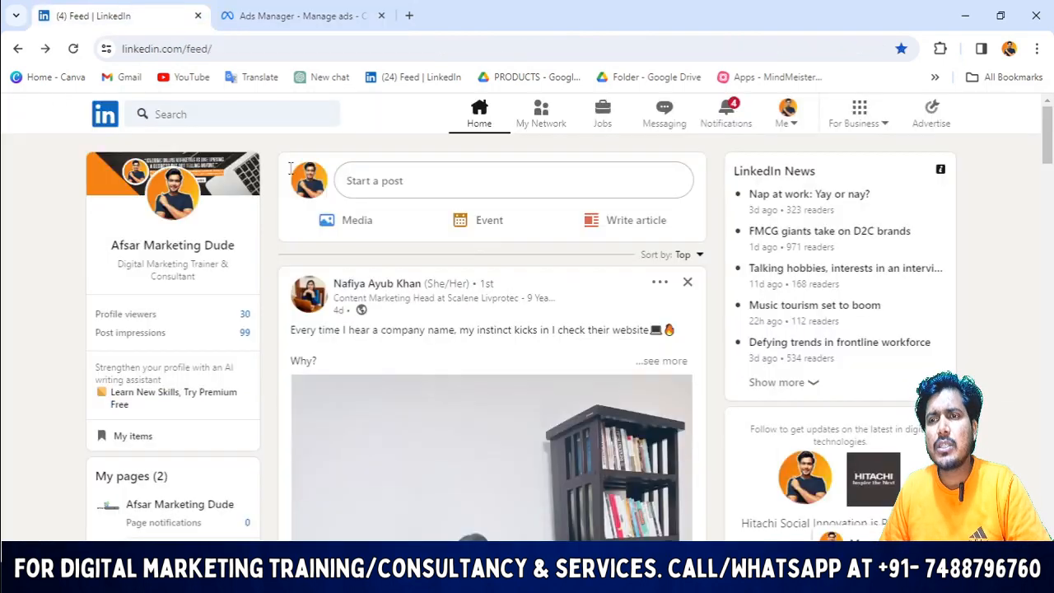
{"action": "left_click", "coordinate": [934, 122]}
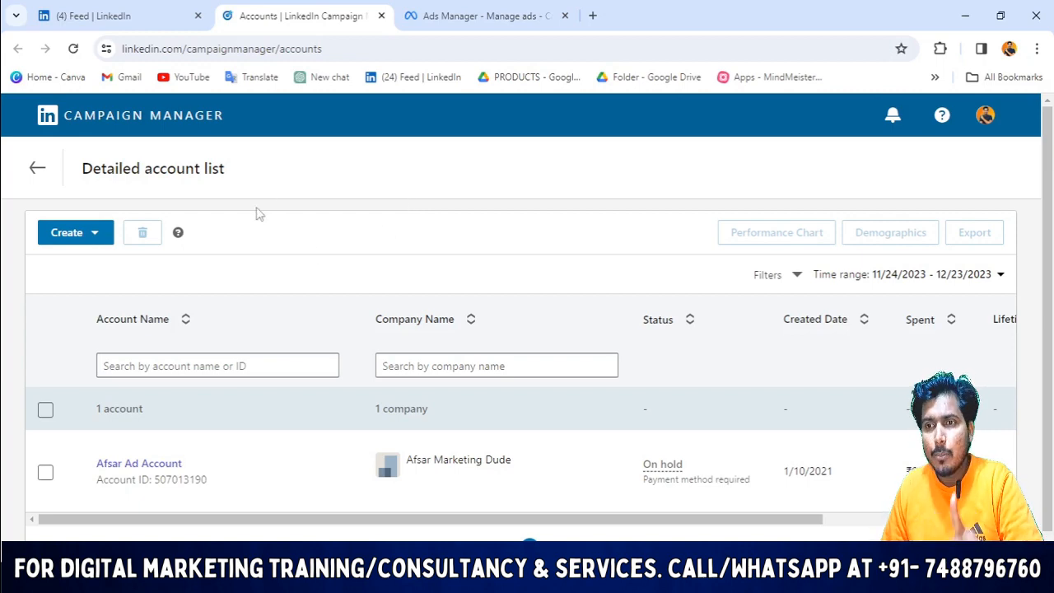
- Start creating a new ad account and set its currency to India, Rupee (INR)
{"action": "scroll", "coordinate": [593, 292], "scroll_direction": "down", "scroll_amount": 1}
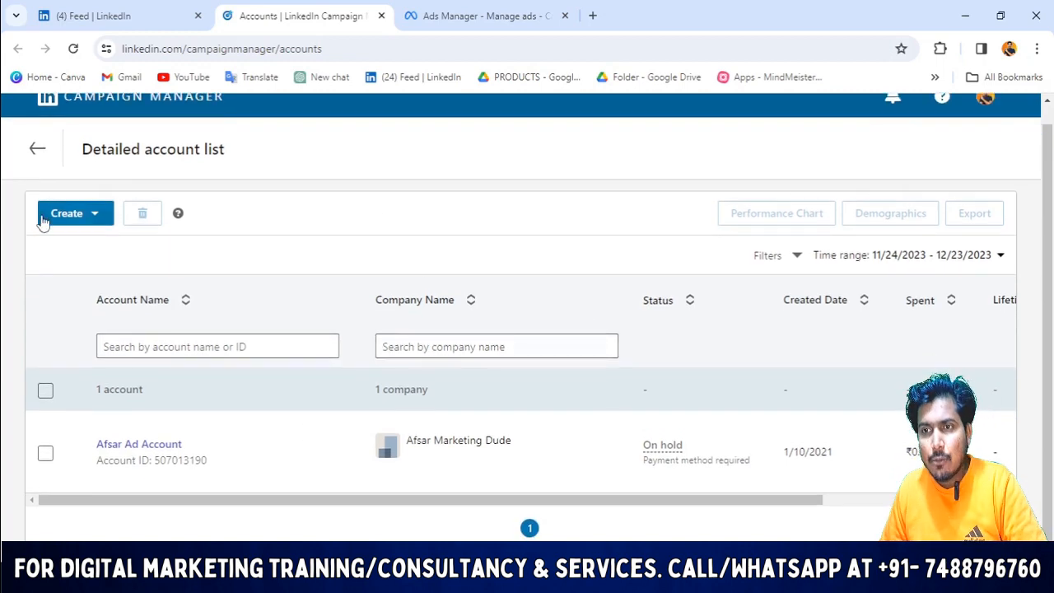
{"action": "scroll", "coordinate": [43, 221], "scroll_direction": "up", "scroll_amount": 1}
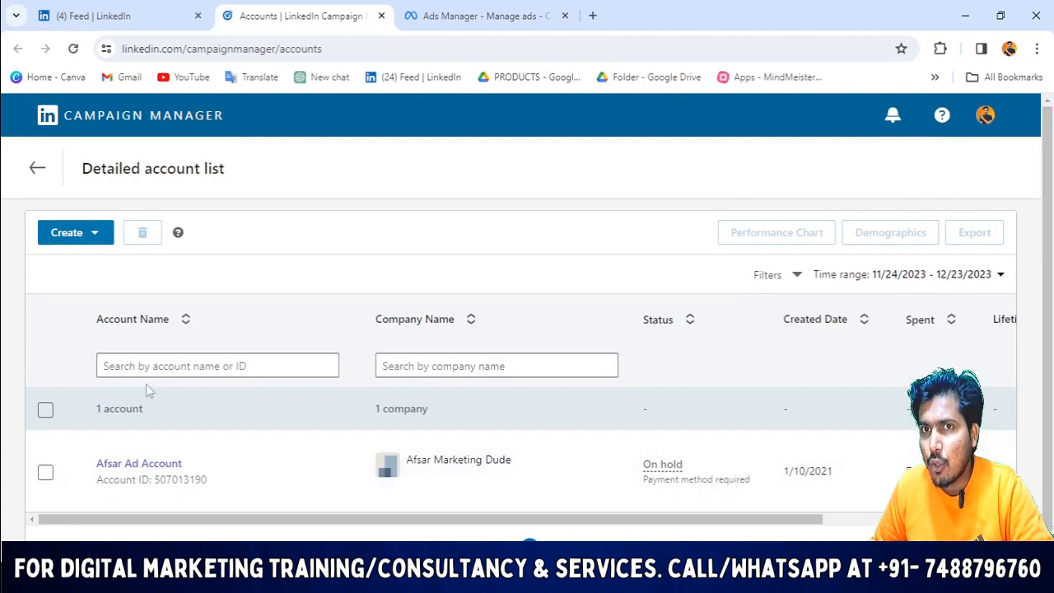
{"action": "left_click", "coordinate": [85, 243]}
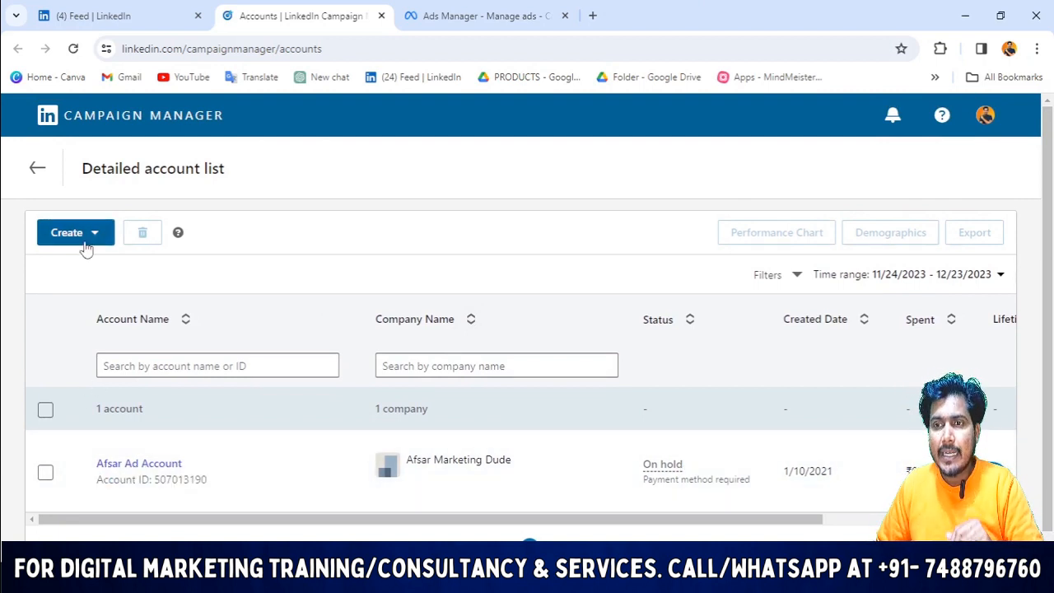
{"action": "left_click", "coordinate": [72, 282]}
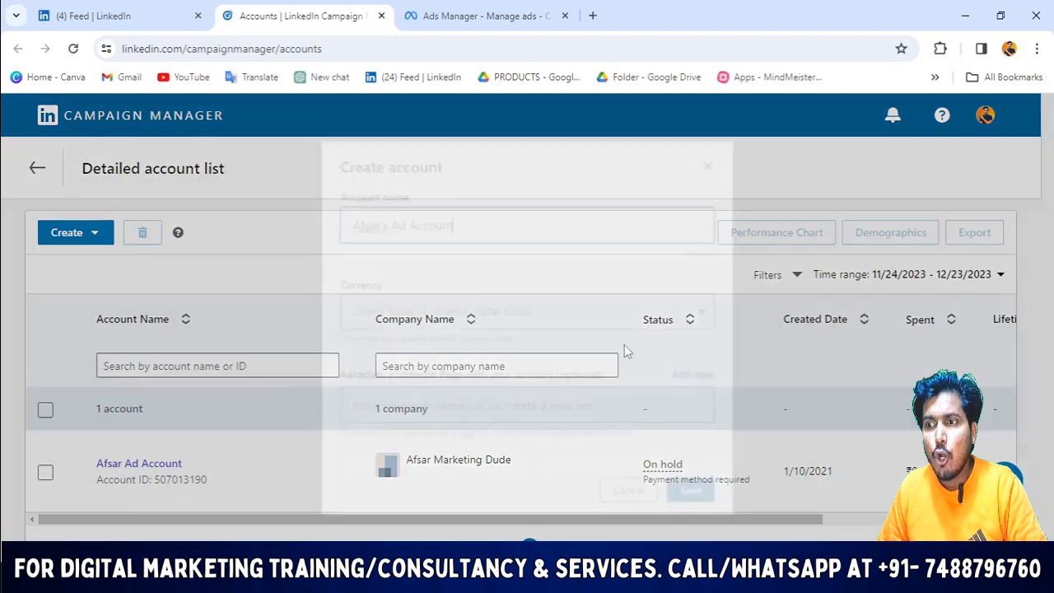
{"action": "left_click_drag", "start_coordinate": [505, 229], "coordinate": [329, 229]}
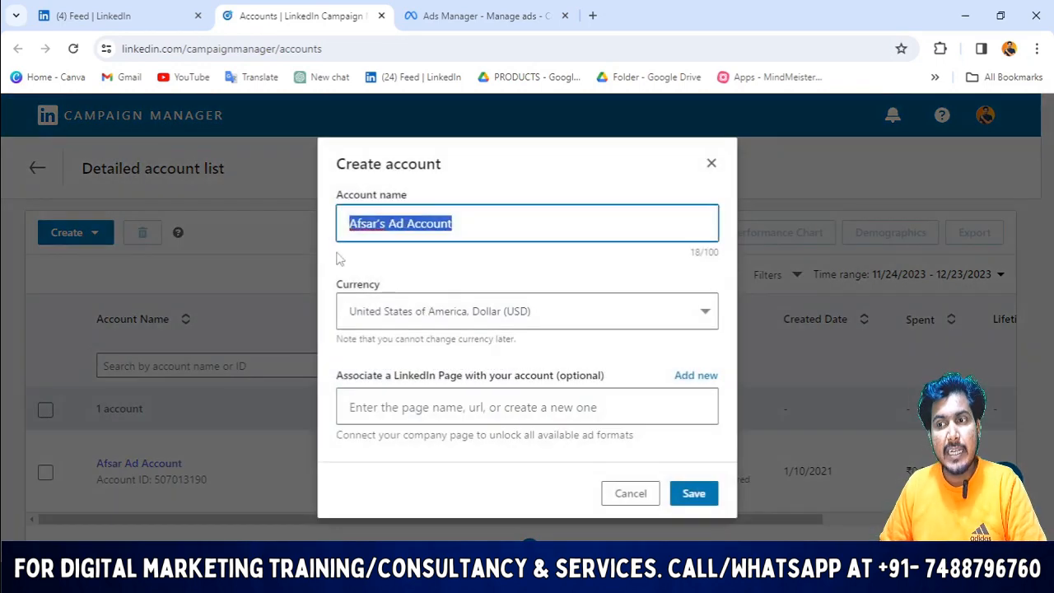
{"action": "left_click", "coordinate": [586, 319]}
{"action": "left_click", "coordinate": [577, 313]}
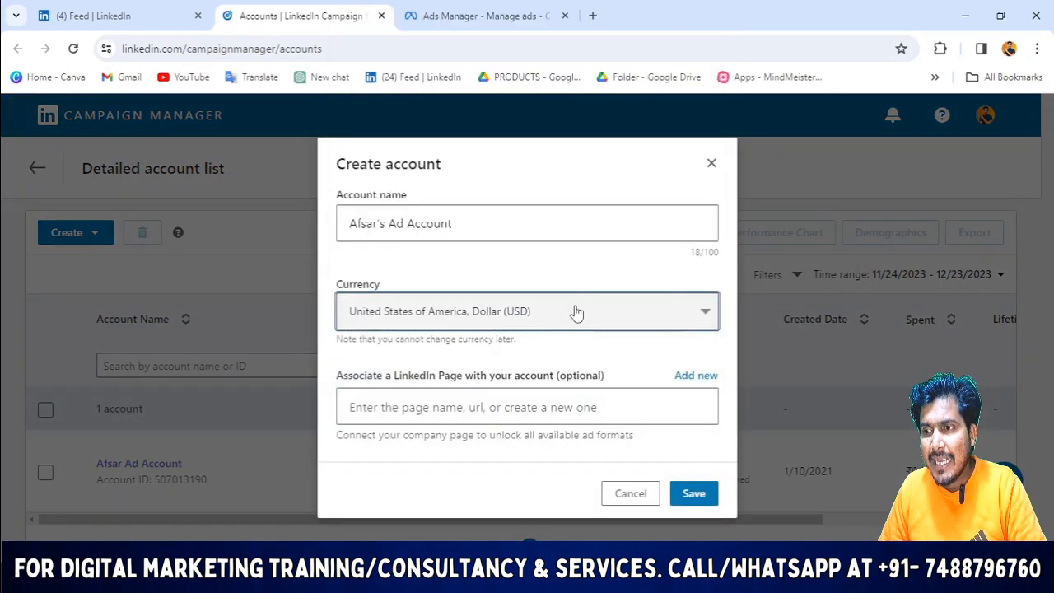
{"action": "left_click", "coordinate": [572, 313]}
{"action": "scroll", "coordinate": [484, 169], "scroll_direction": "up", "scroll_amount": 4}
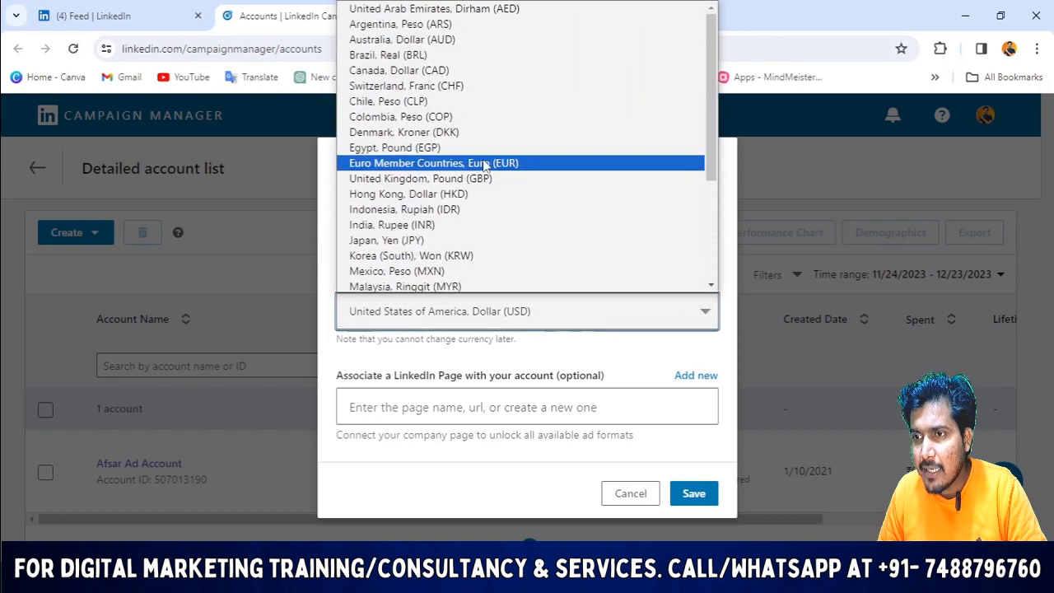
{"action": "key", "text": "i"}
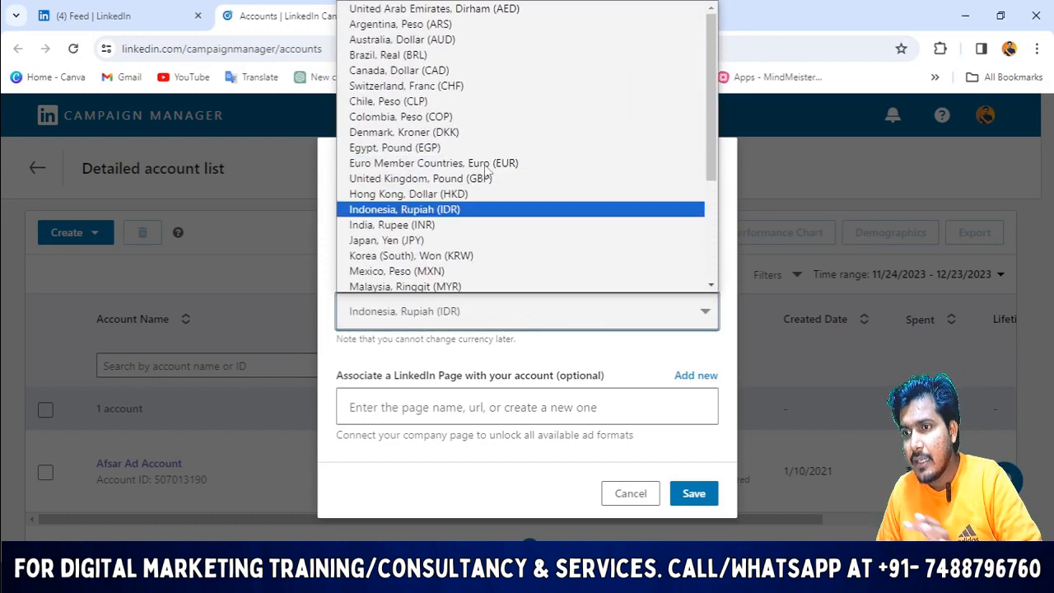
{"action": "left_click", "coordinate": [414, 224]}
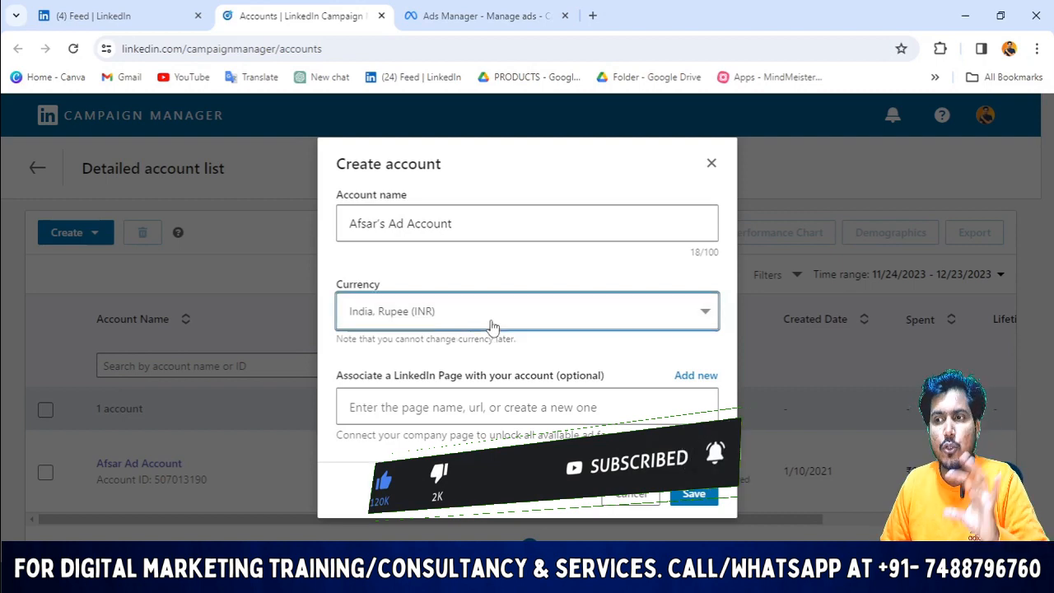
- Associate the Afsar Marketing Dude company page with the new ad account by searching for "afsar ma"
{"action": "triple_click", "coordinate": [484, 223]}
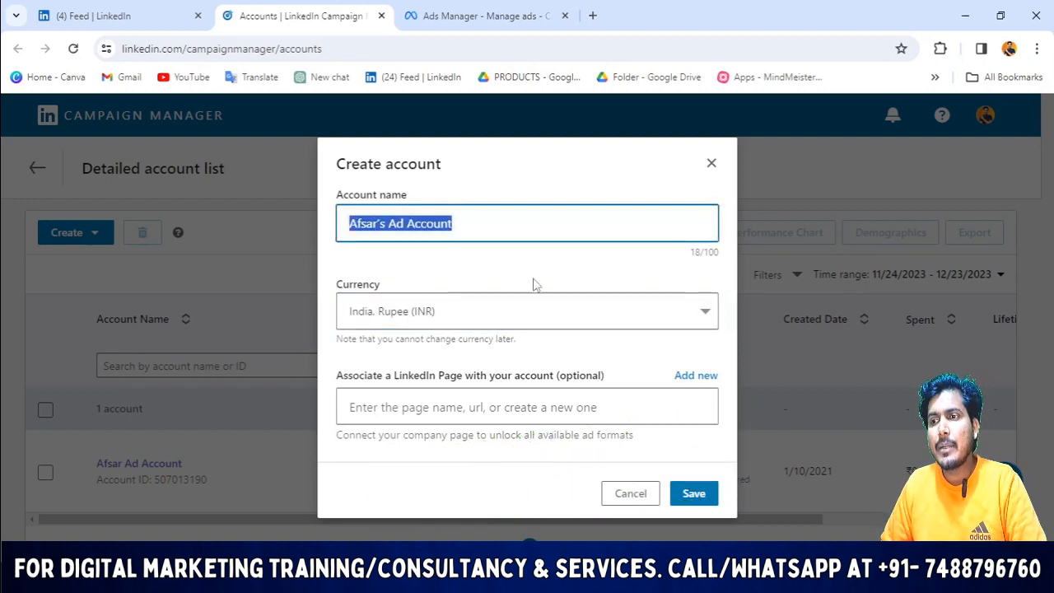
{"action": "left_click", "coordinate": [470, 323]}
{"action": "left_click", "coordinate": [480, 323]}
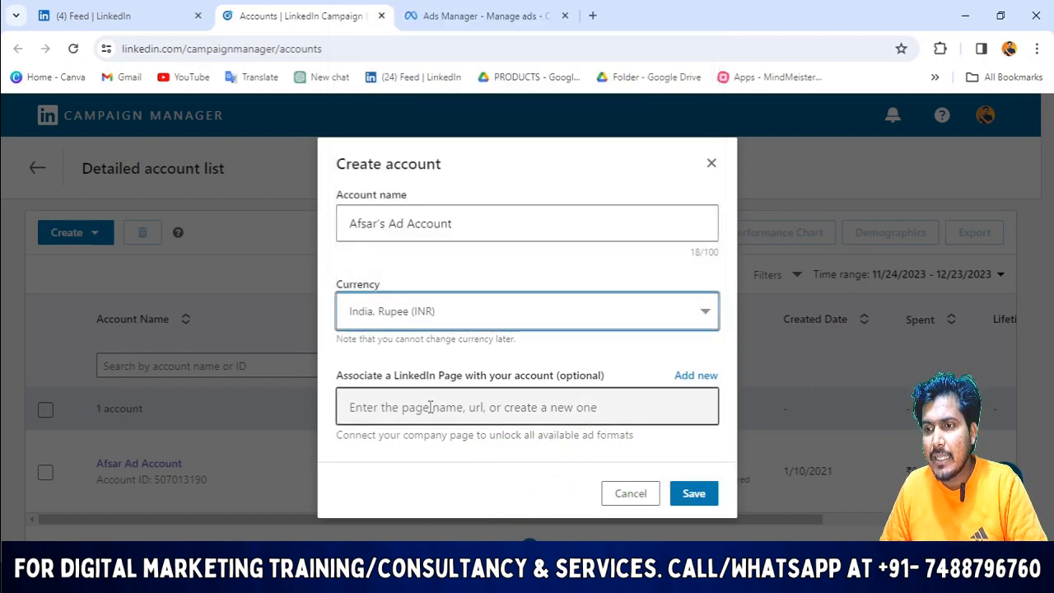
{"action": "left_click", "coordinate": [562, 414]}
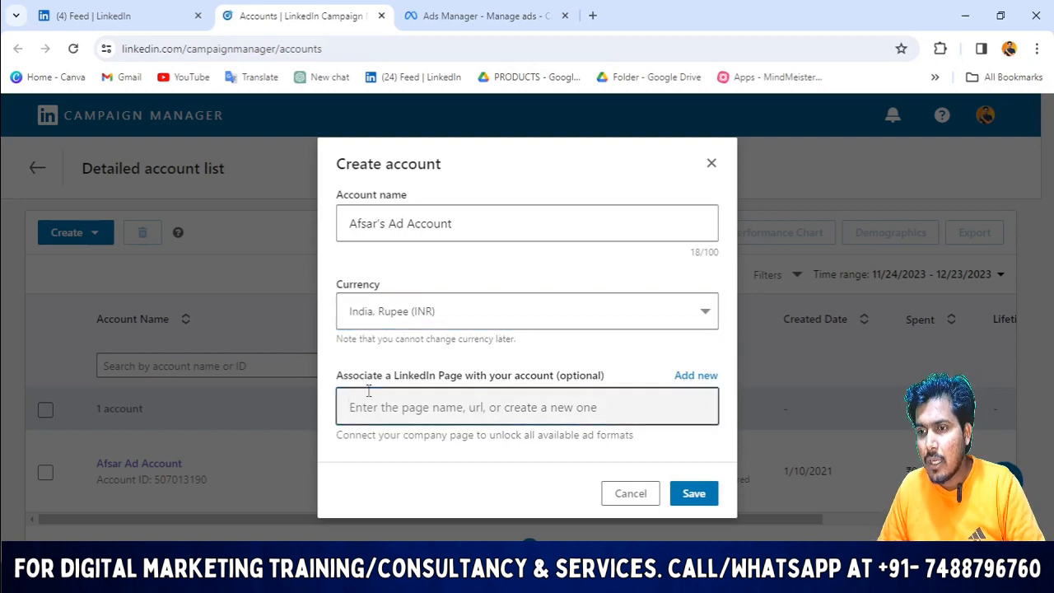
{"action": "type", "text": "afsar "}
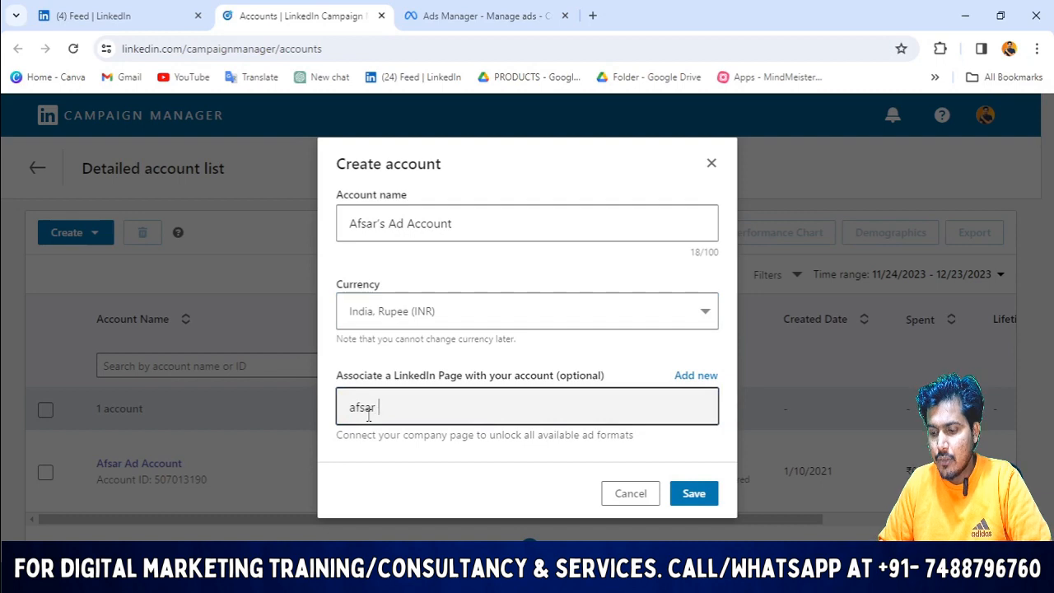
{"action": "type", "text": "ma"}
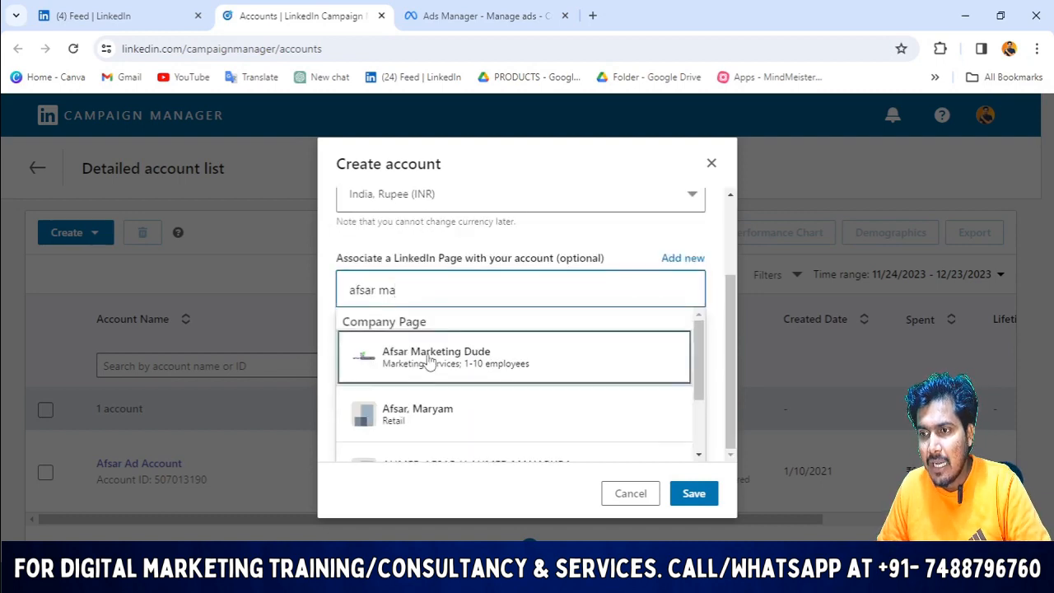
{"action": "left_click", "coordinate": [387, 359]}
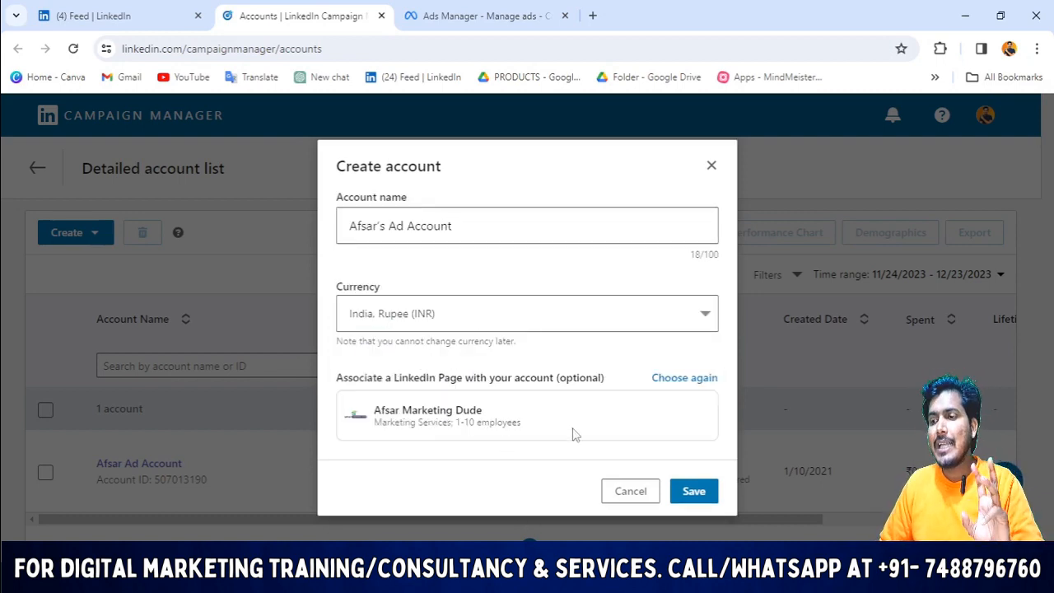
- Name the new ad account "Digital marketing" and save it
{"action": "left_click_drag", "start_coordinate": [476, 230], "coordinate": [347, 230]}
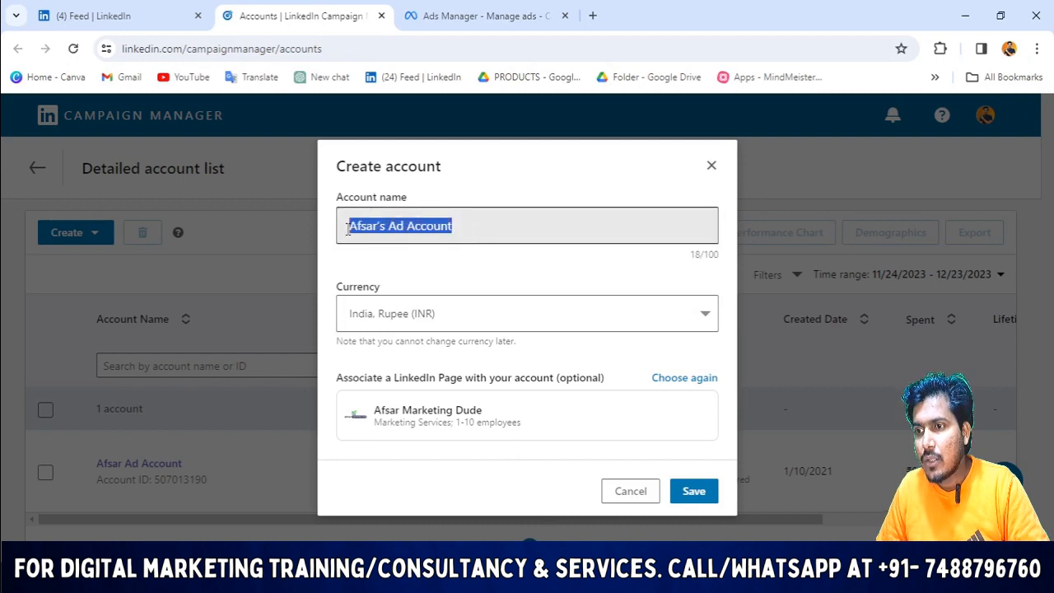
{"action": "key", "text": "BackSpace"}
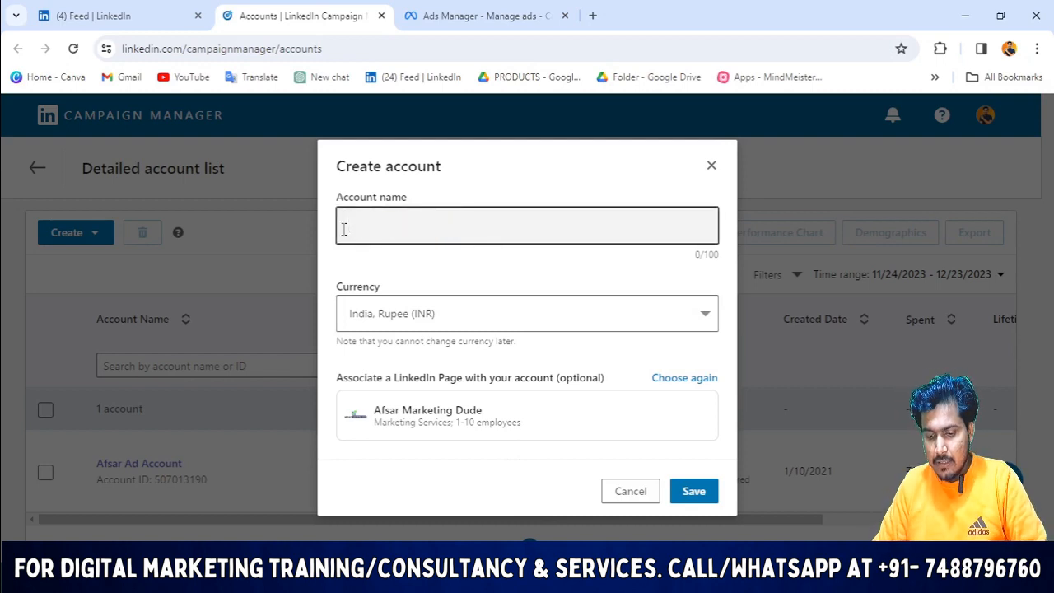
{"action": "type", "text": "D"}
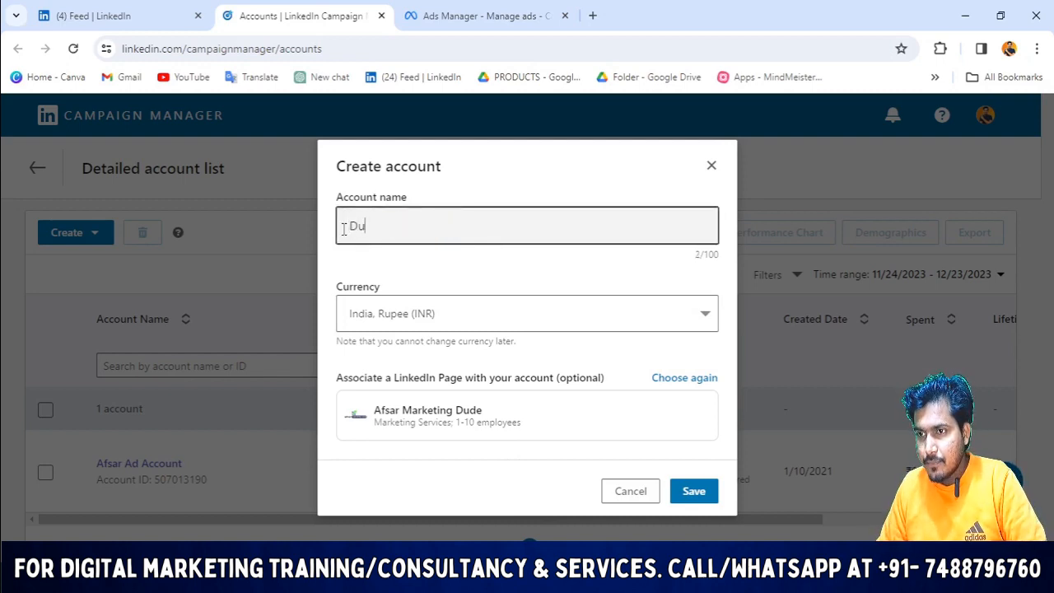
{"action": "type", "text": "igital"}
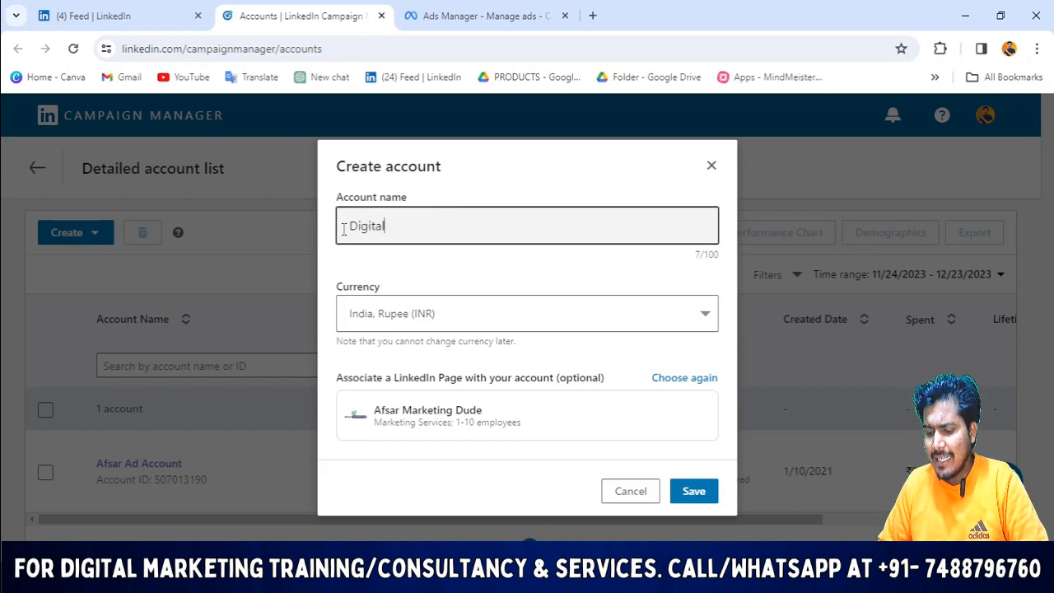
{"action": "type", "text": " marketing"}
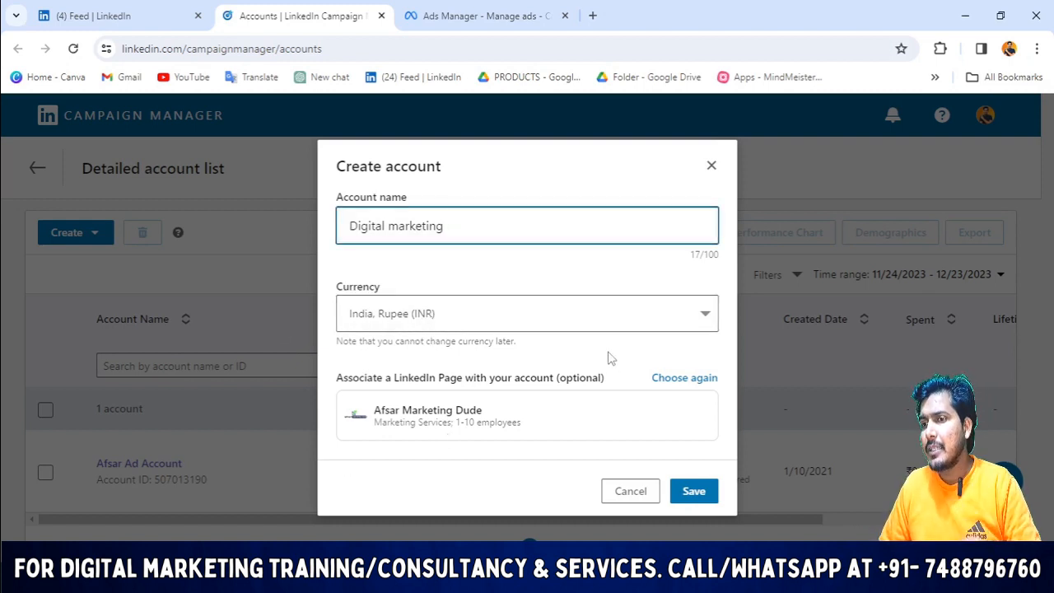
{"action": "left_click", "coordinate": [696, 492]}
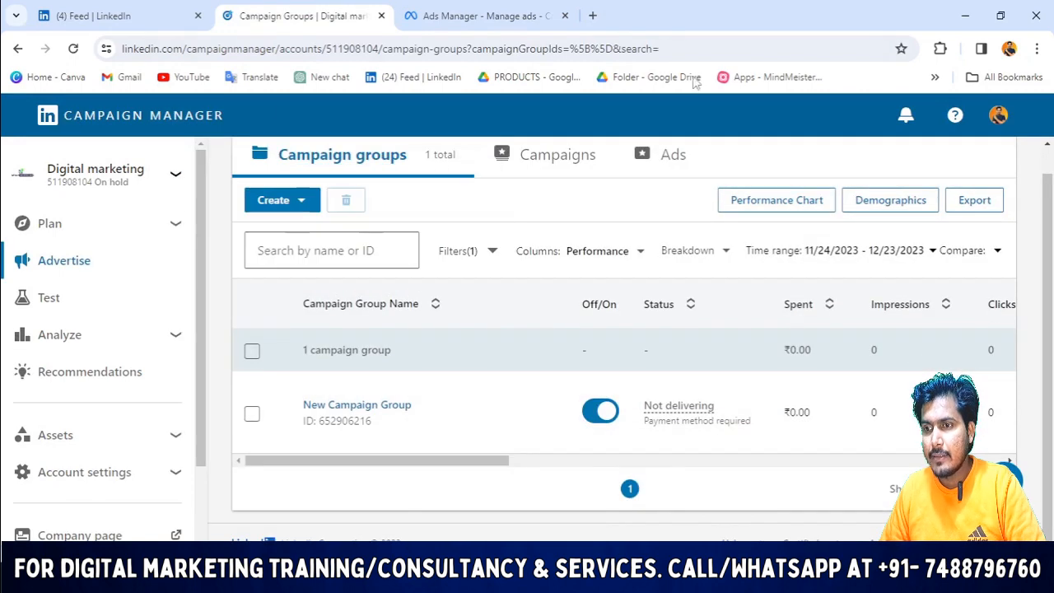
- Reopen the Campaign Manager account list from the LinkedIn feed and close the older Campaign Manager page
{"action": "left_click", "coordinate": [131, 8]}
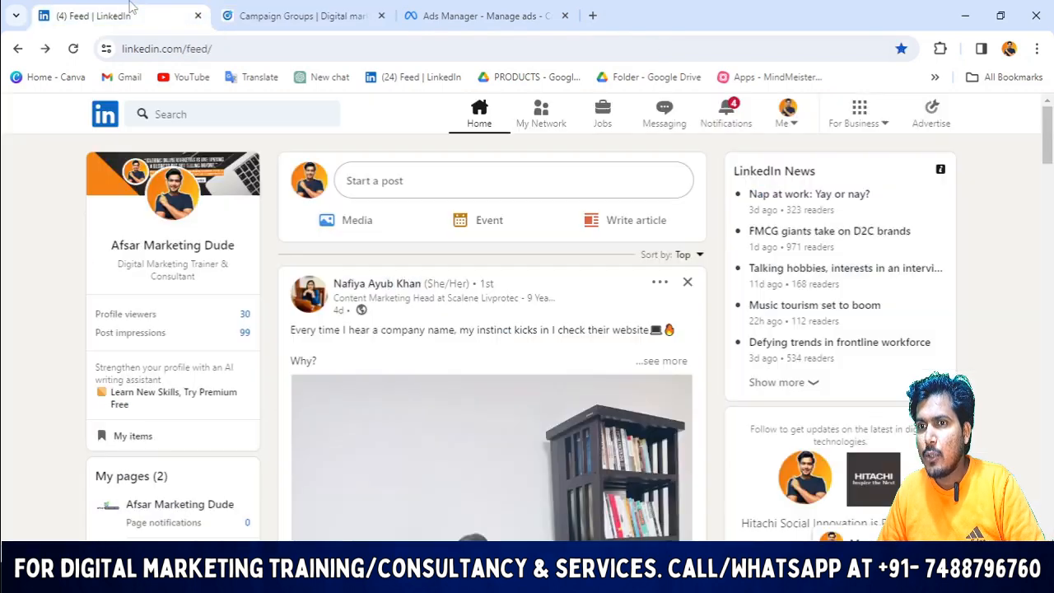
{"action": "left_click", "coordinate": [931, 114]}
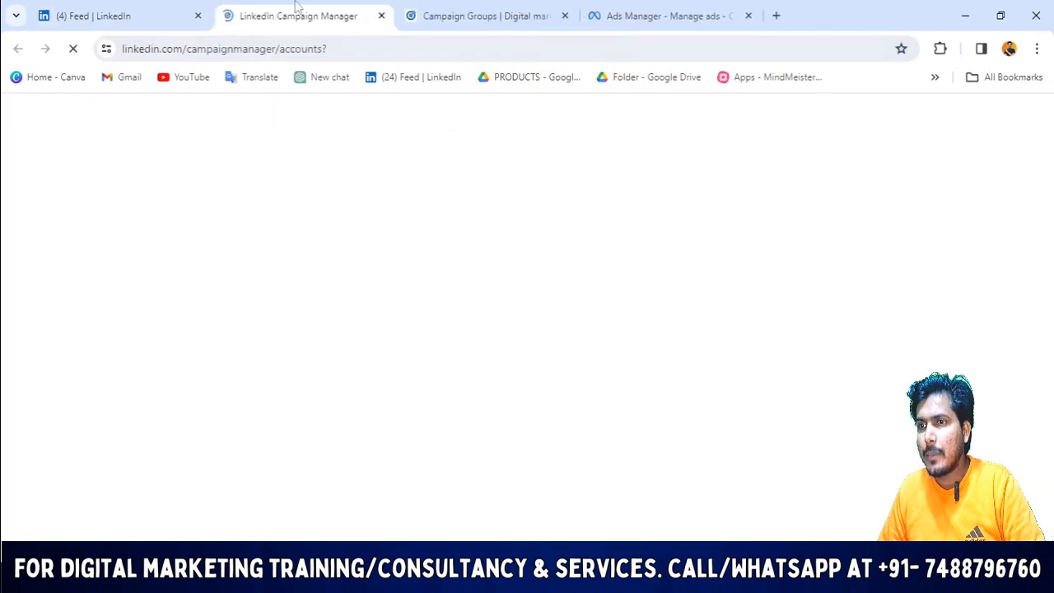
{"action": "left_click", "coordinate": [566, 17]}
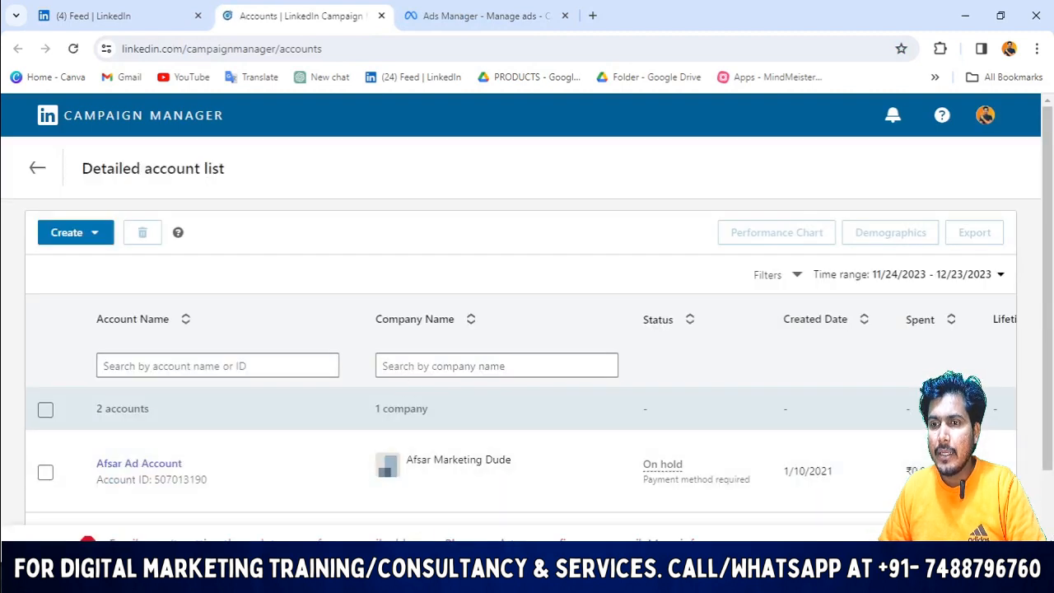
- Examine the Digital marketing account's status and payment note in the account list, and check what can be created there
{"action": "scroll", "coordinate": [486, 519], "scroll_direction": "down", "scroll_amount": 2}
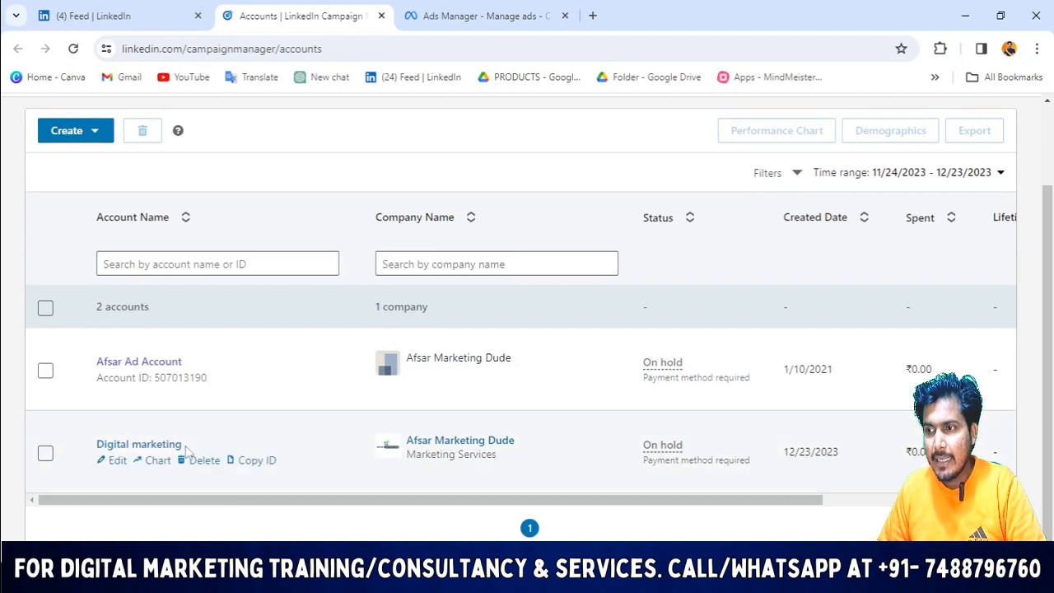
{"action": "left_click_drag", "start_coordinate": [642, 444], "coordinate": [692, 449]}
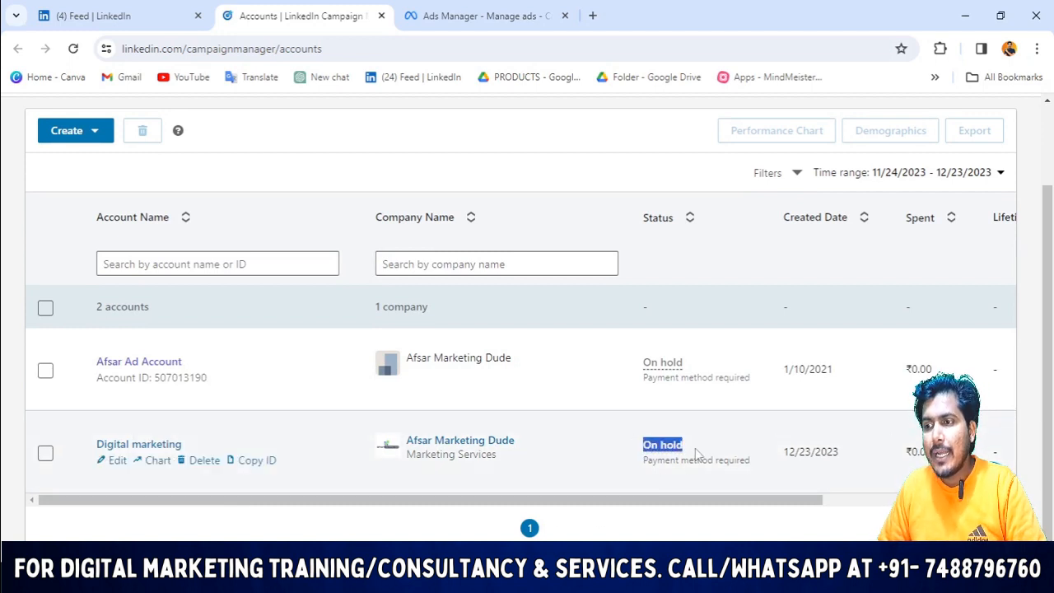
{"action": "left_click_drag", "start_coordinate": [757, 468], "coordinate": [620, 473]}
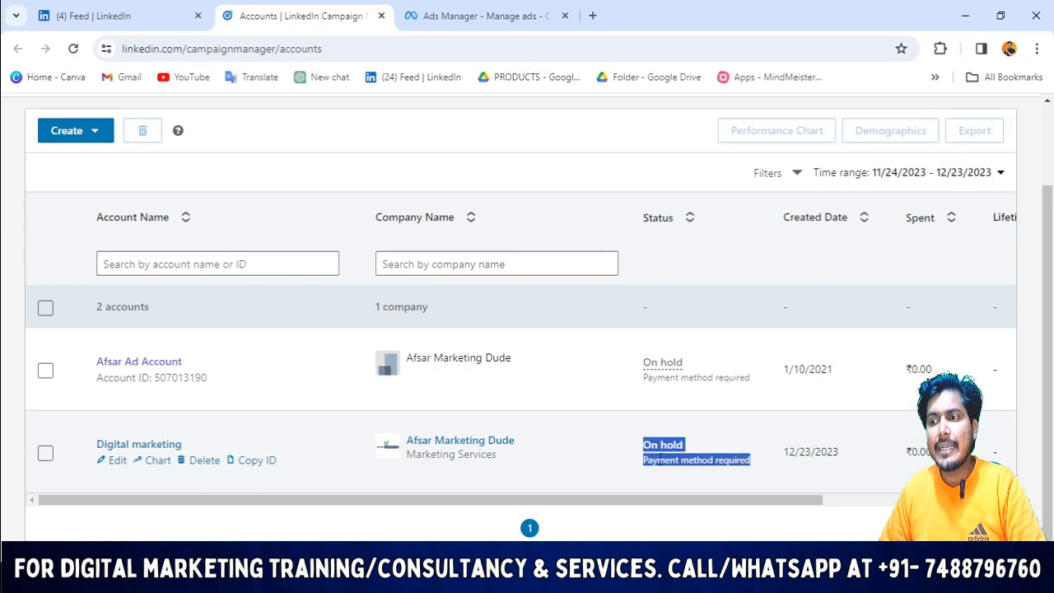
{"action": "left_click", "coordinate": [675, 459]}
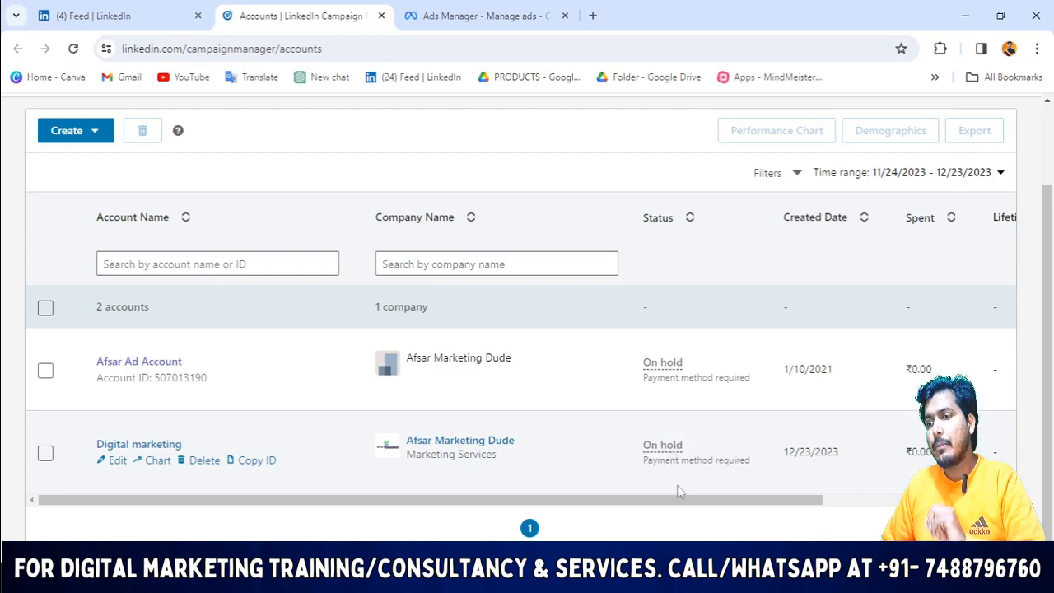
{"action": "left_click_drag", "start_coordinate": [713, 449], "coordinate": [643, 449]}
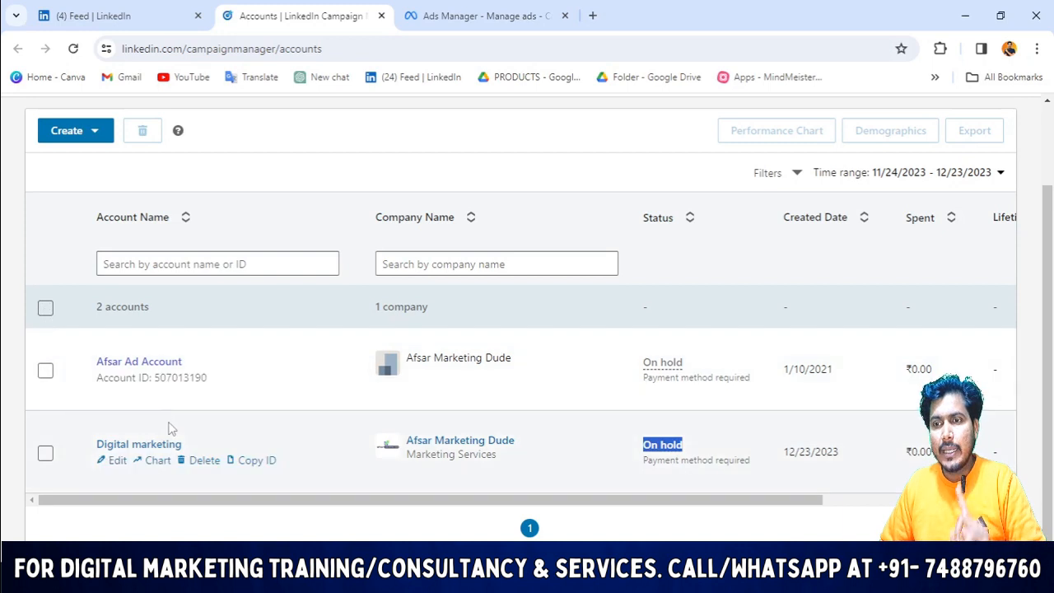
{"action": "left_click", "coordinate": [73, 137]}
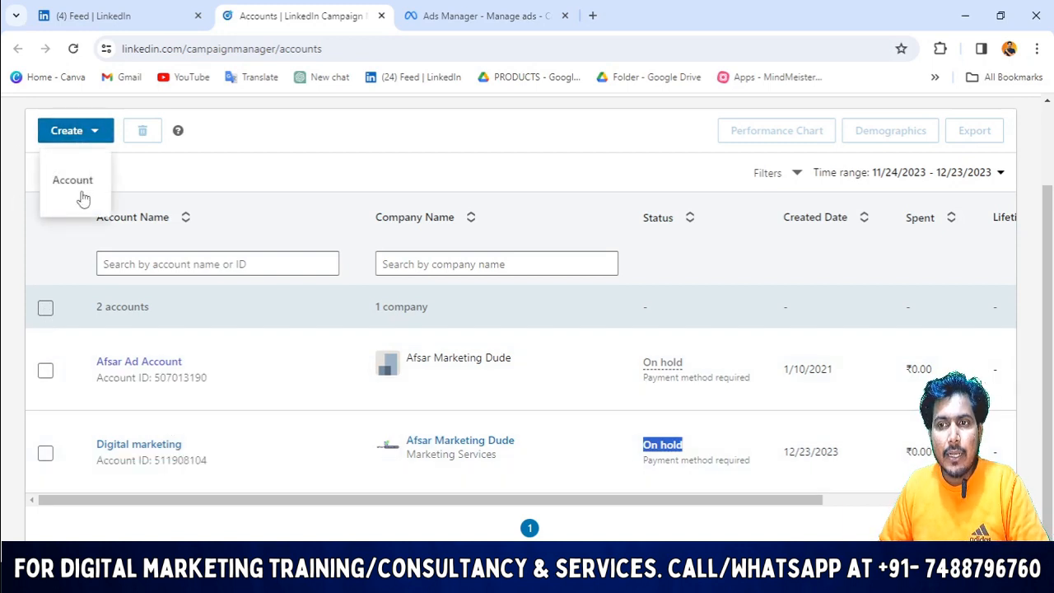
{"action": "left_click", "coordinate": [306, 123]}
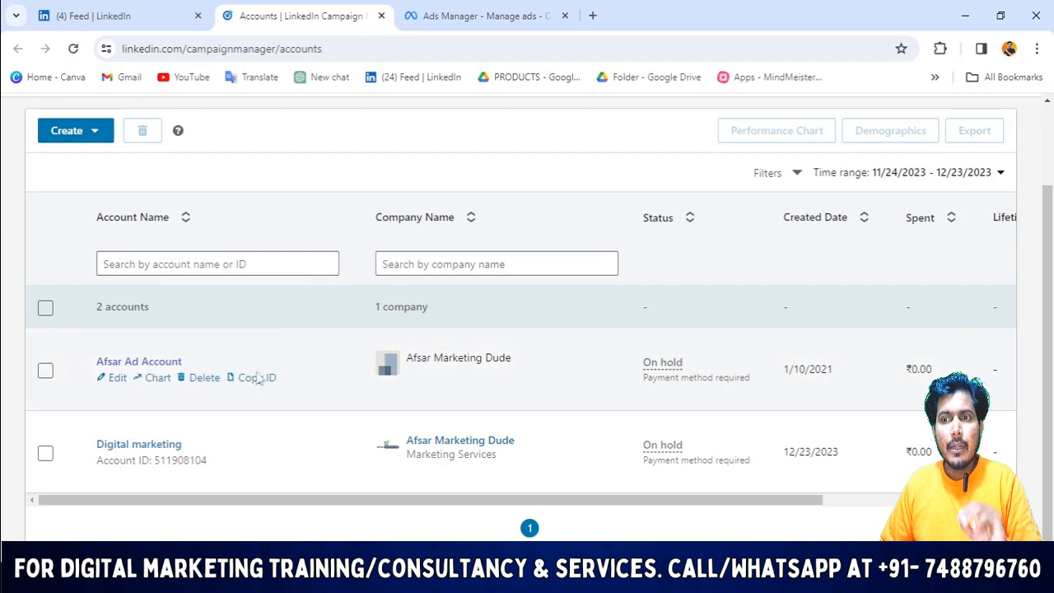
- Open the Digital marketing account, view its campaigns, and return to its campaign groups
{"action": "left_click", "coordinate": [142, 449]}
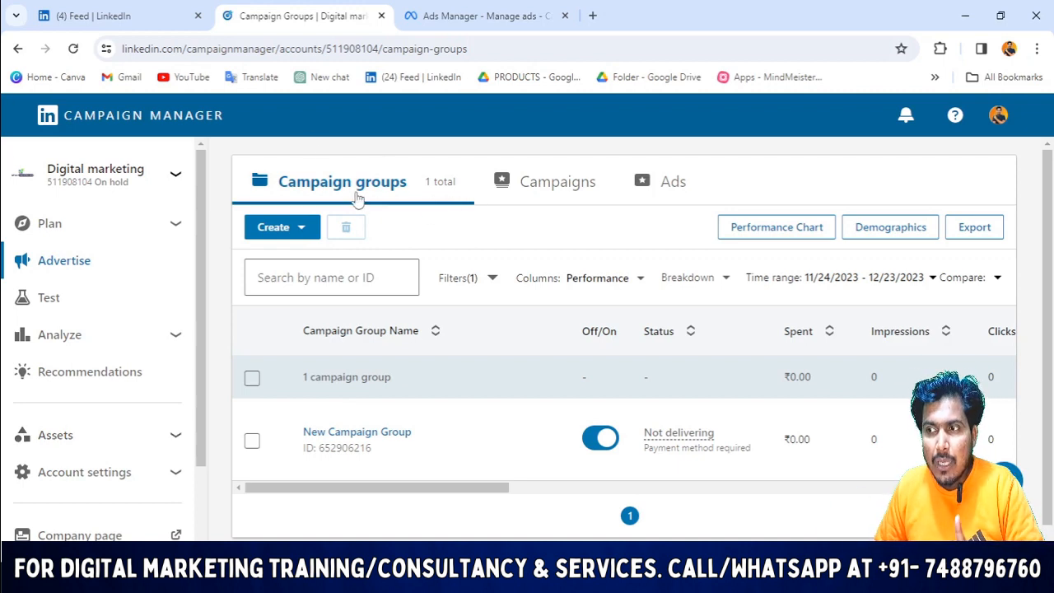
{"action": "left_click", "coordinate": [572, 188]}
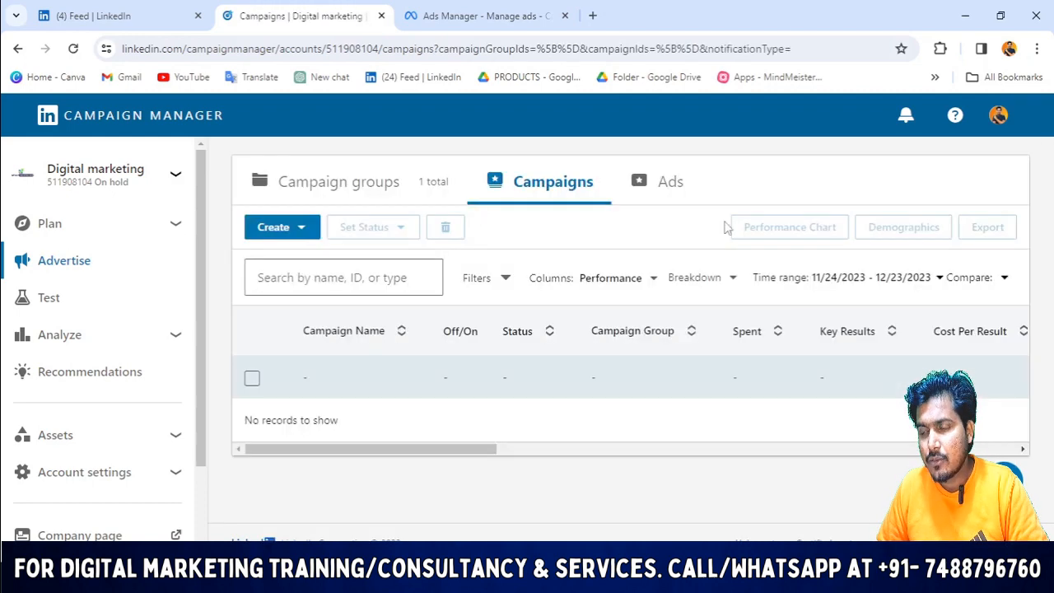
{"action": "left_click", "coordinate": [304, 184]}
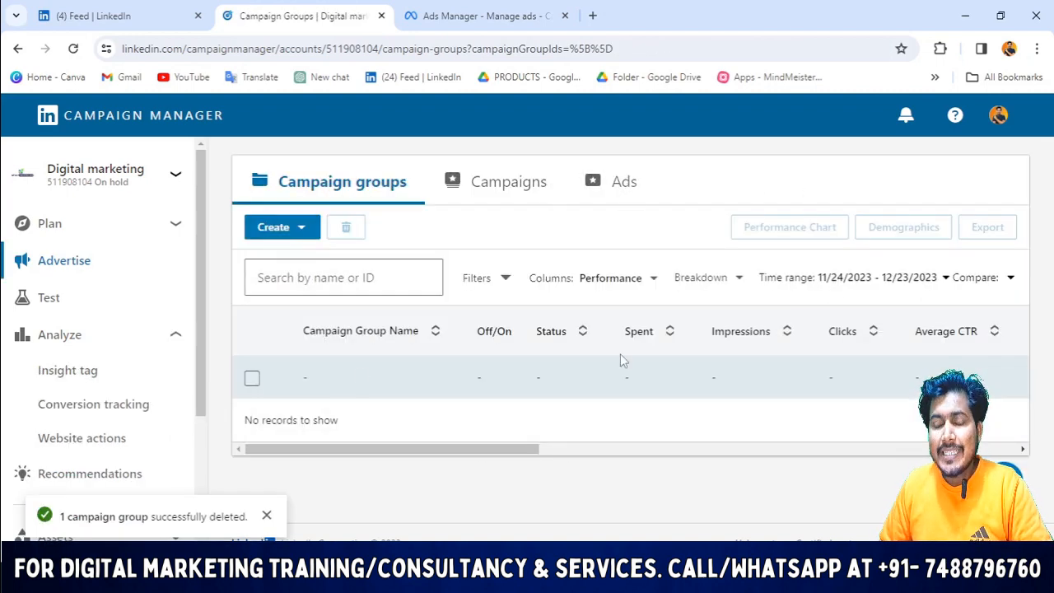
- Start a new campaign in the Digital marketing account and dismiss the multi-asset ad introduction and deletion notice
{"action": "left_click", "coordinate": [288, 230]}
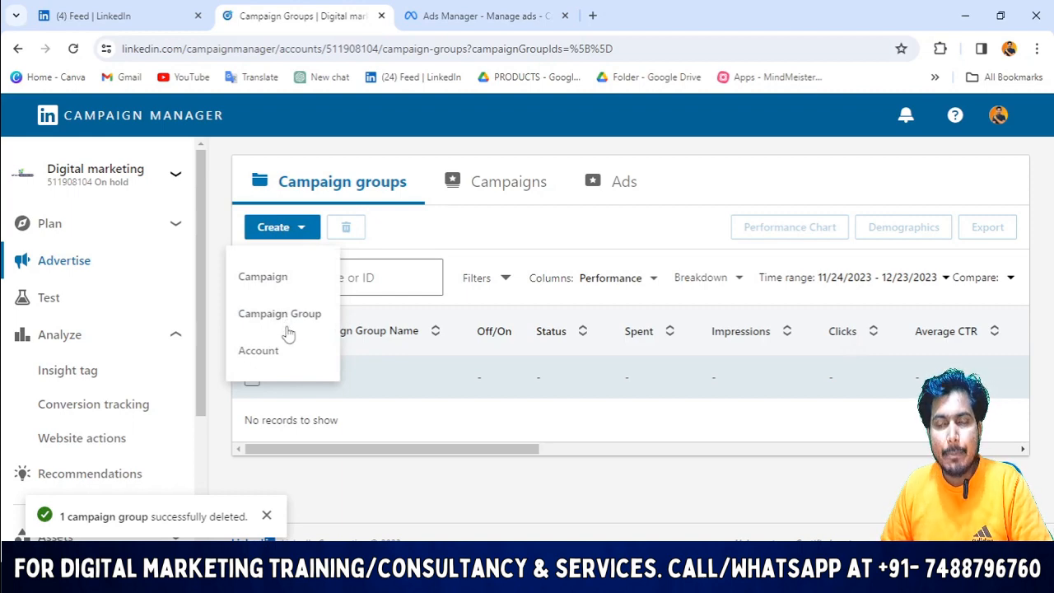
{"action": "left_click", "coordinate": [264, 280]}
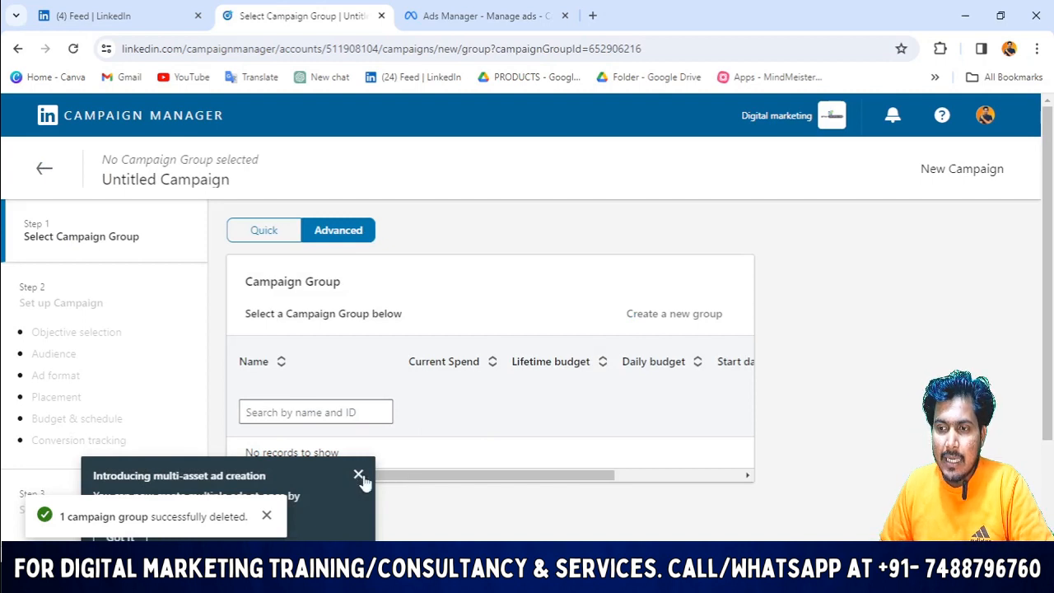
{"action": "left_click", "coordinate": [360, 475]}
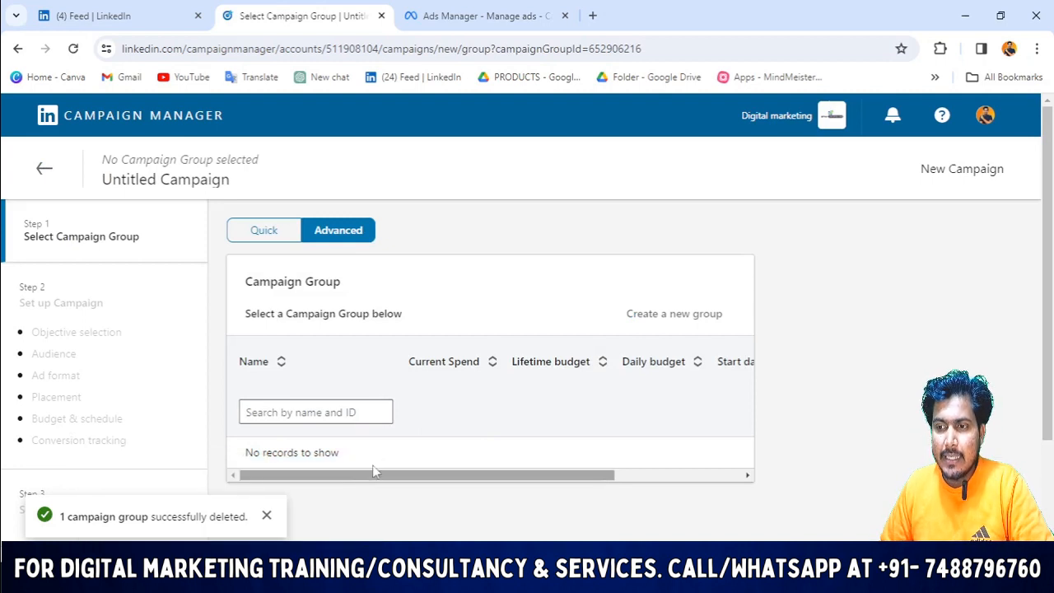
{"action": "left_click", "coordinate": [266, 515]}
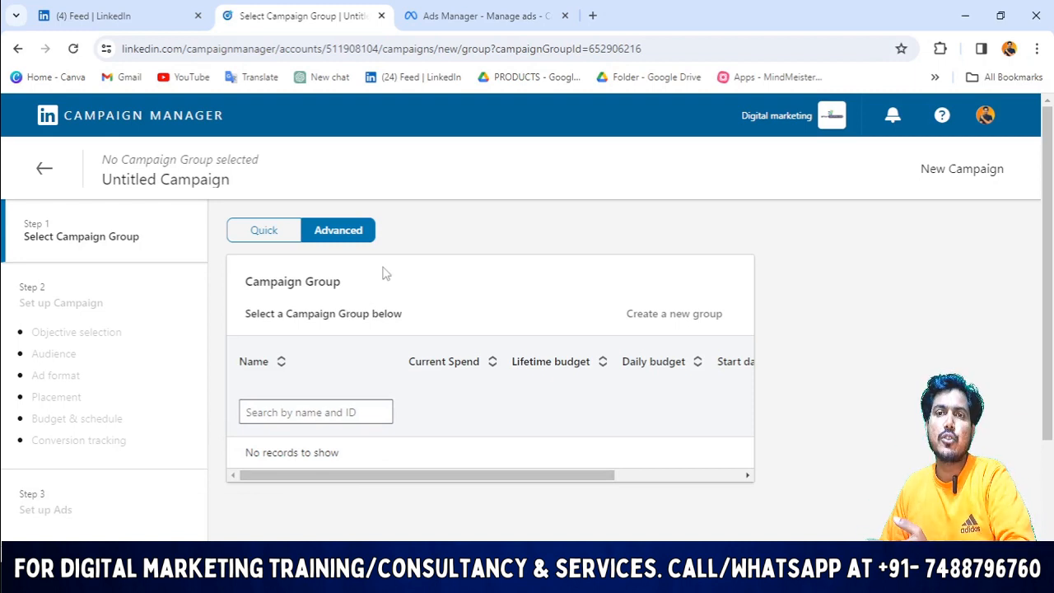
- Request the change from Advanced to Quick mode for the new campaign and cancel it
{"action": "scroll", "coordinate": [507, 363], "scroll_direction": "down", "scroll_amount": 2}
{"action": "scroll", "coordinate": [511, 366], "scroll_direction": "up", "scroll_amount": 2}
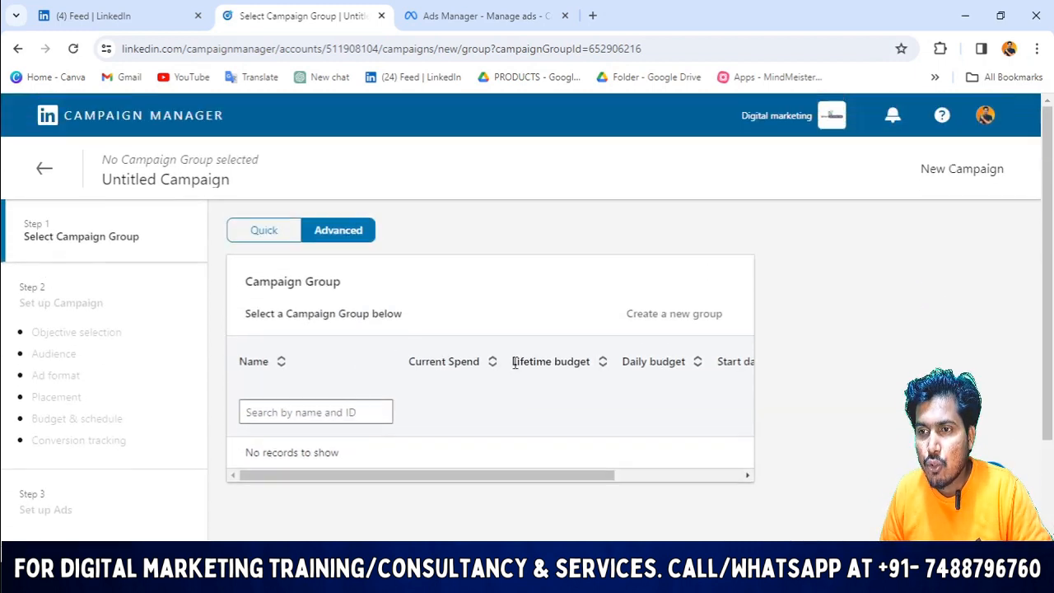
{"action": "scroll", "coordinate": [412, 329], "scroll_direction": "down", "scroll_amount": 1}
{"action": "scroll", "coordinate": [438, 337], "scroll_direction": "up", "scroll_amount": 1}
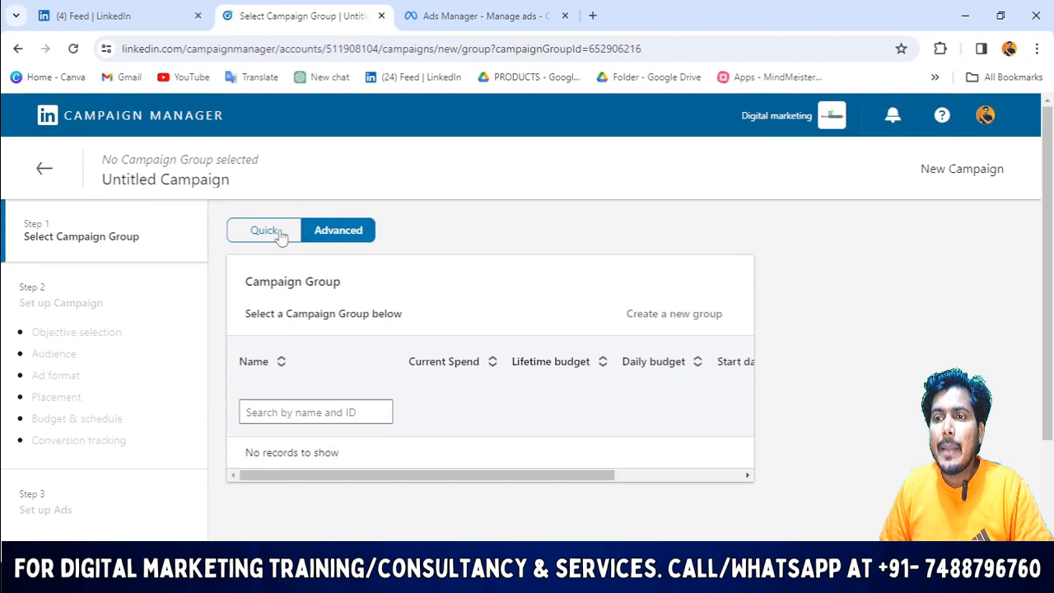
{"action": "left_click", "coordinate": [262, 234]}
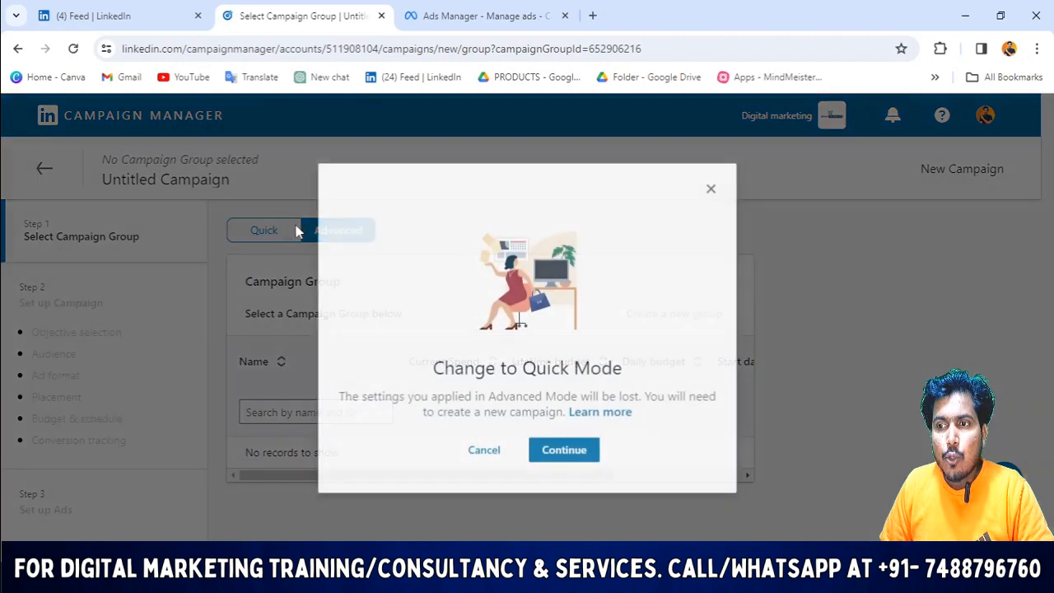
{"action": "left_click", "coordinate": [705, 193]}
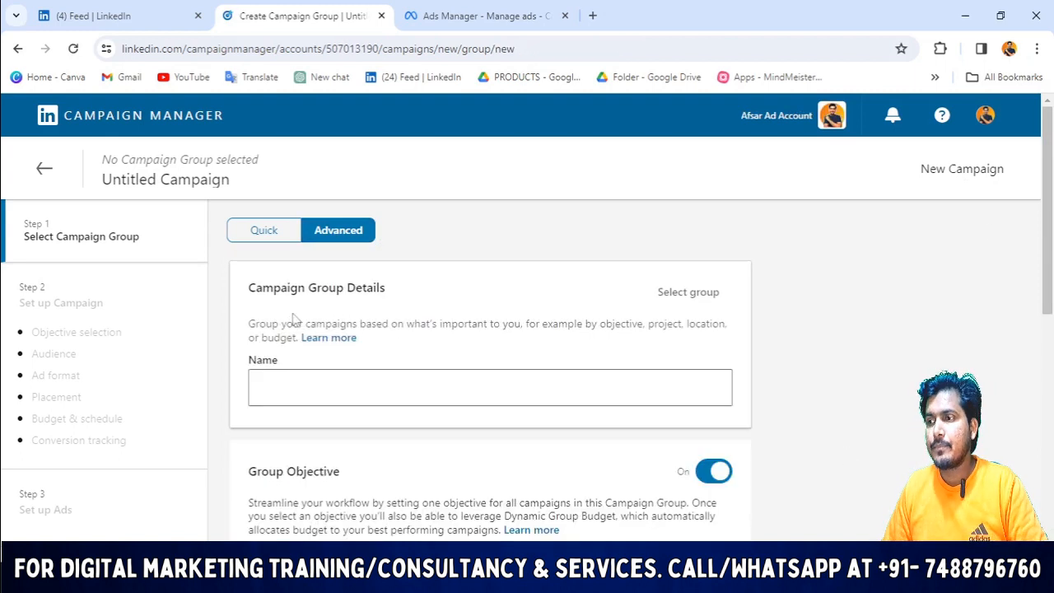
- Name the new campaign group "Digital MARKETING TRAINING"
{"action": "left_click_drag", "start_coordinate": [387, 289], "coordinate": [258, 313]}
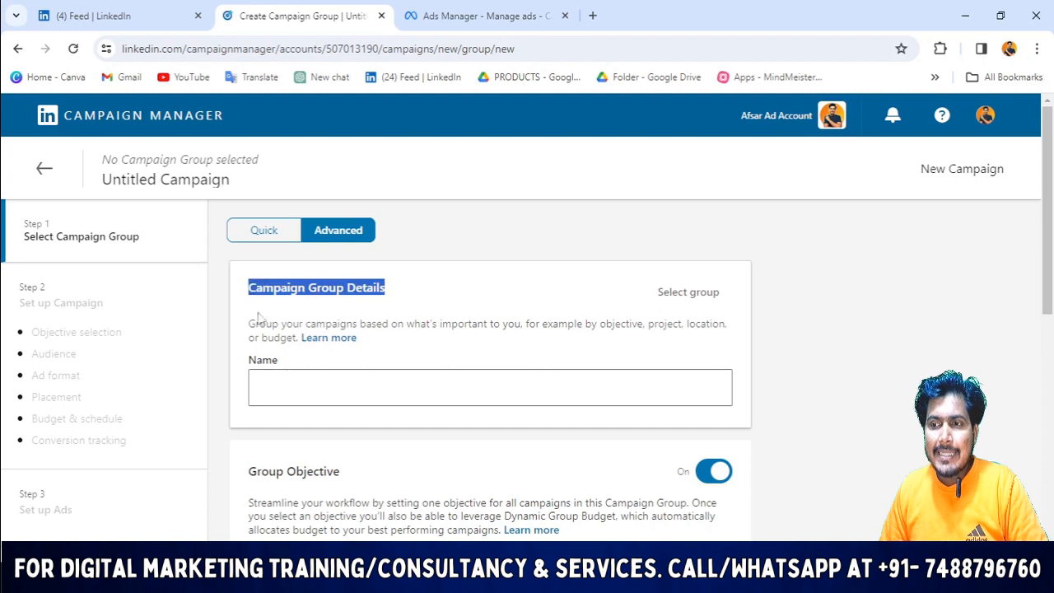
{"action": "left_click", "coordinate": [290, 380]}
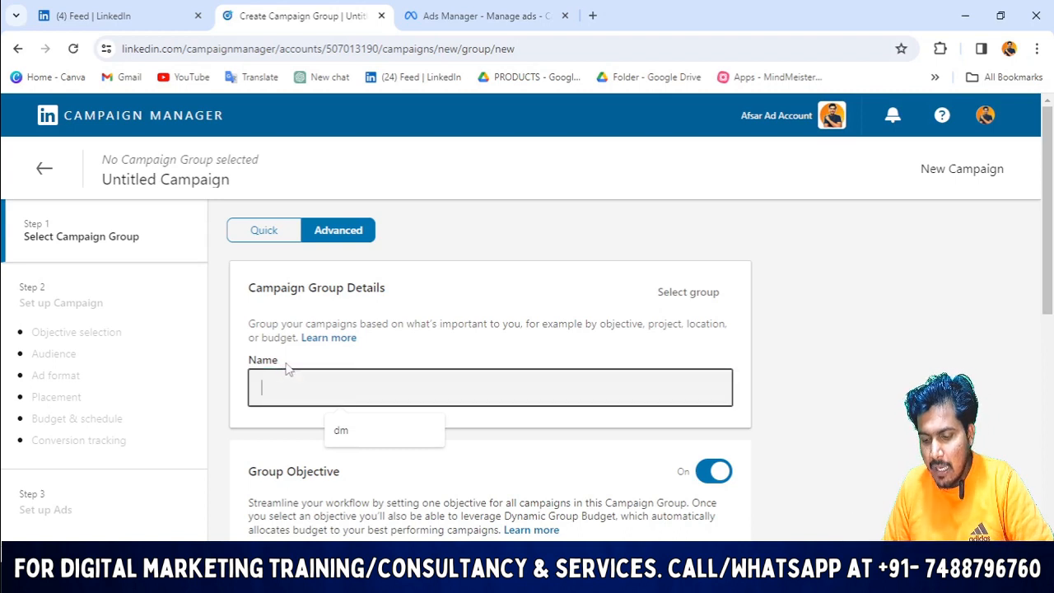
{"action": "type", "text": "D"}
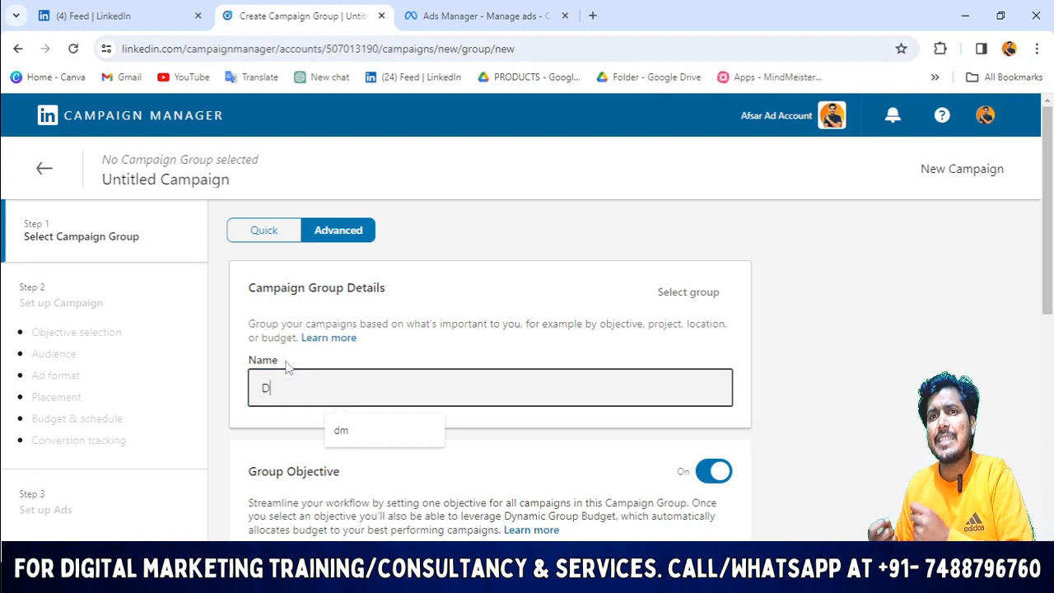
{"action": "type", "text": "igital "}
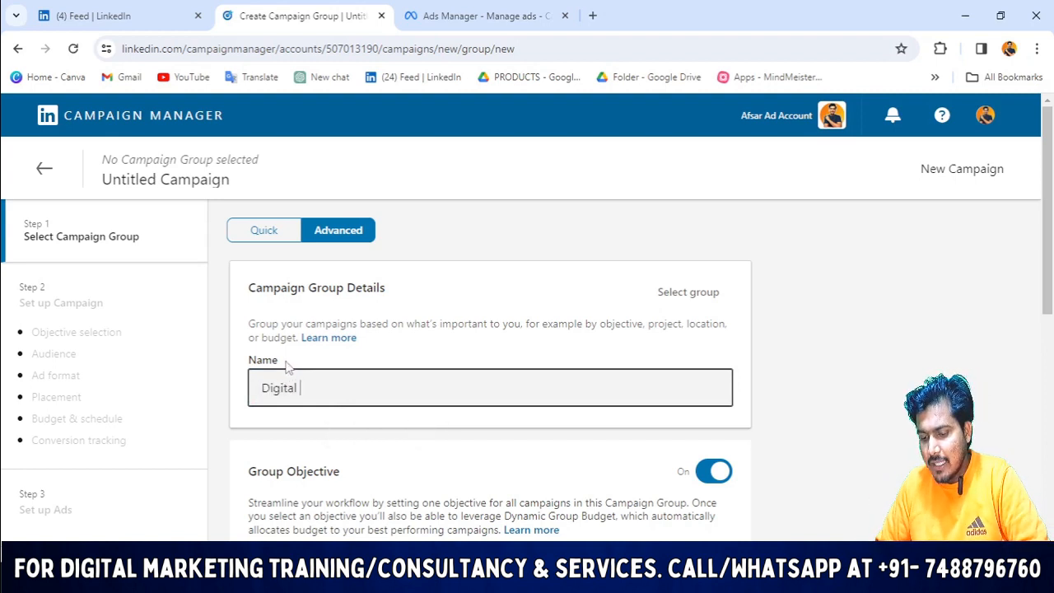
{"action": "type", "text": "MARKETING "}
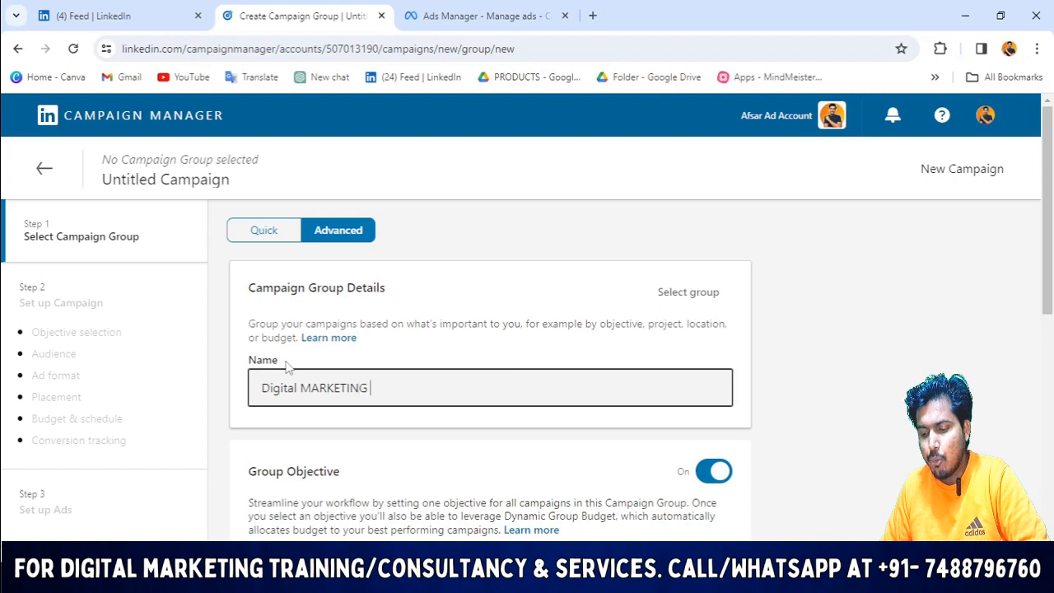
{"action": "type", "text": "tRAINING"}
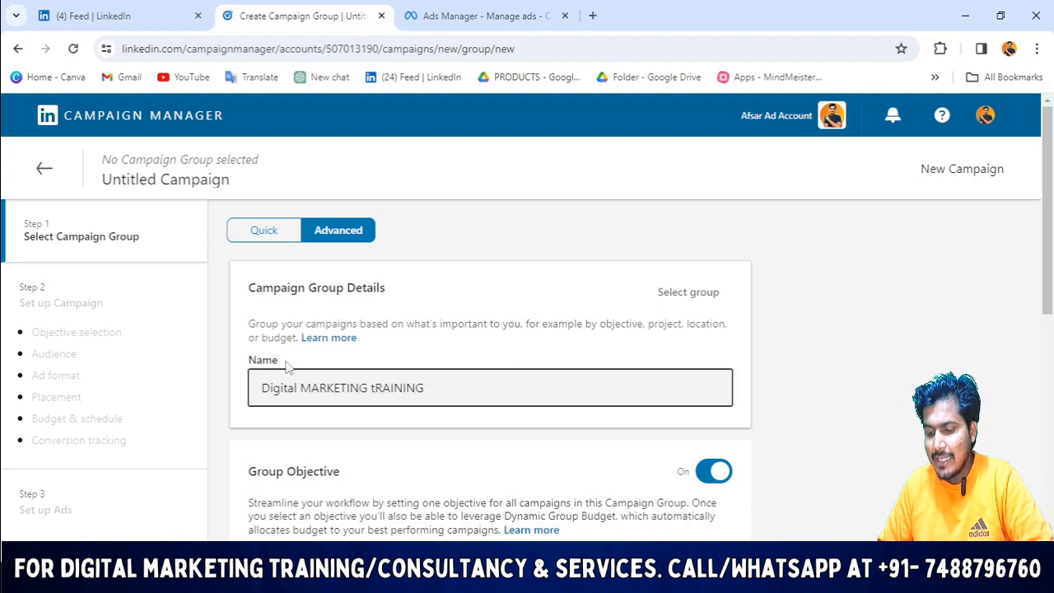
{"action": "left_click", "coordinate": [374, 395]}
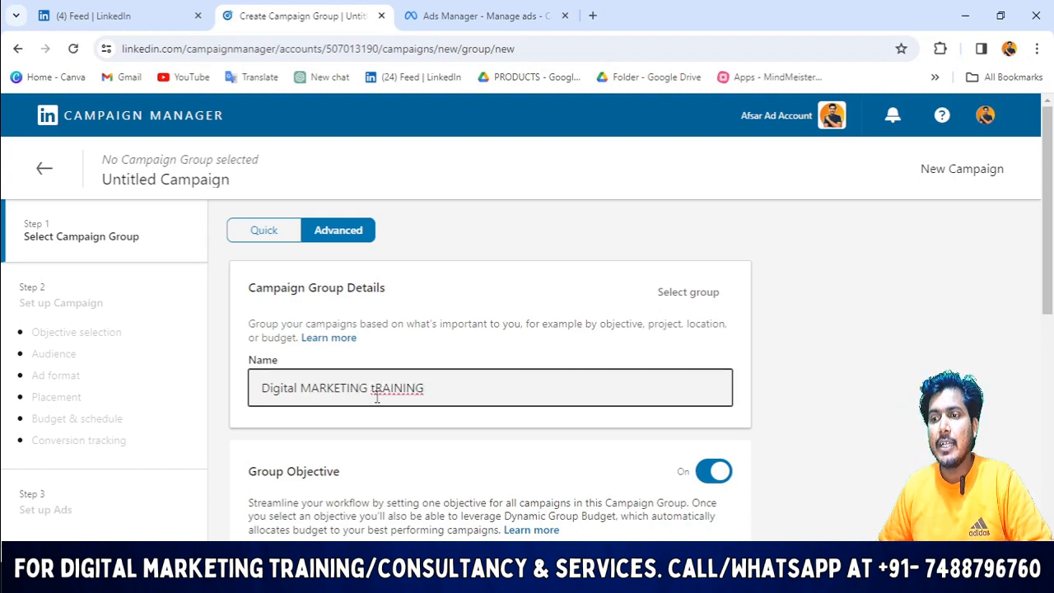
{"action": "key", "text": "BackSpace"}
{"action": "type", "text": "T"}
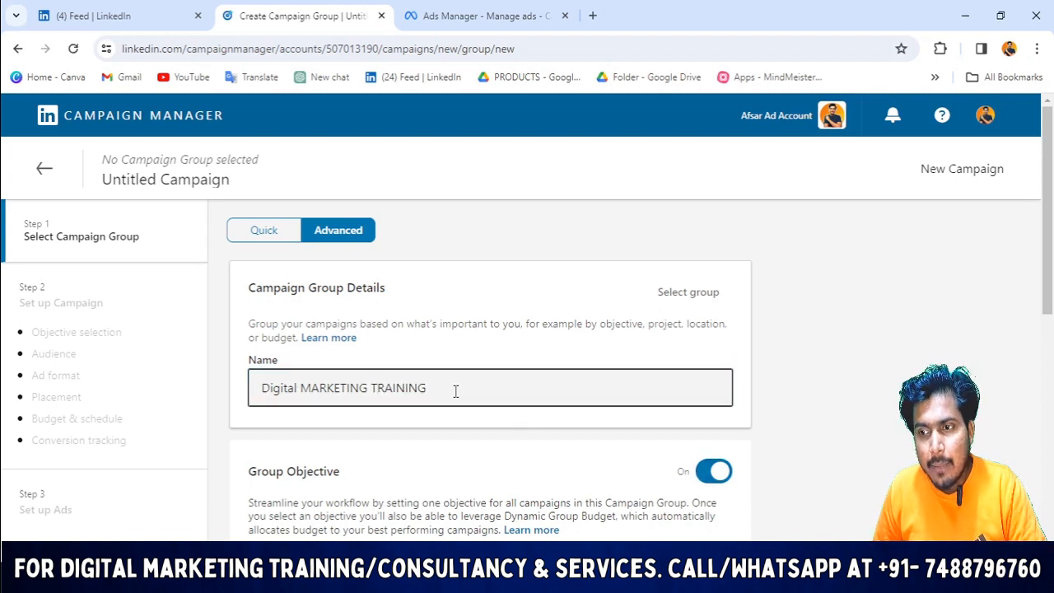
- Turn the group objective off, review the campaign group settings without it, and turn it back on
{"action": "scroll", "coordinate": [359, 286], "scroll_direction": "down", "scroll_amount": 3}
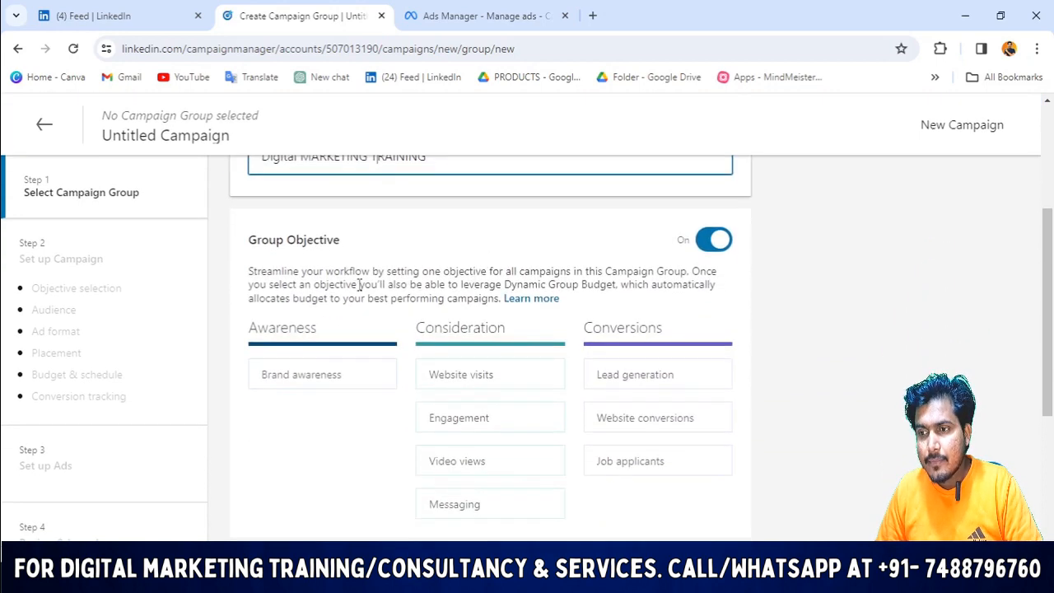
{"action": "left_click_drag", "start_coordinate": [356, 241], "coordinate": [279, 234]}
{"action": "left_click", "coordinate": [431, 259]}
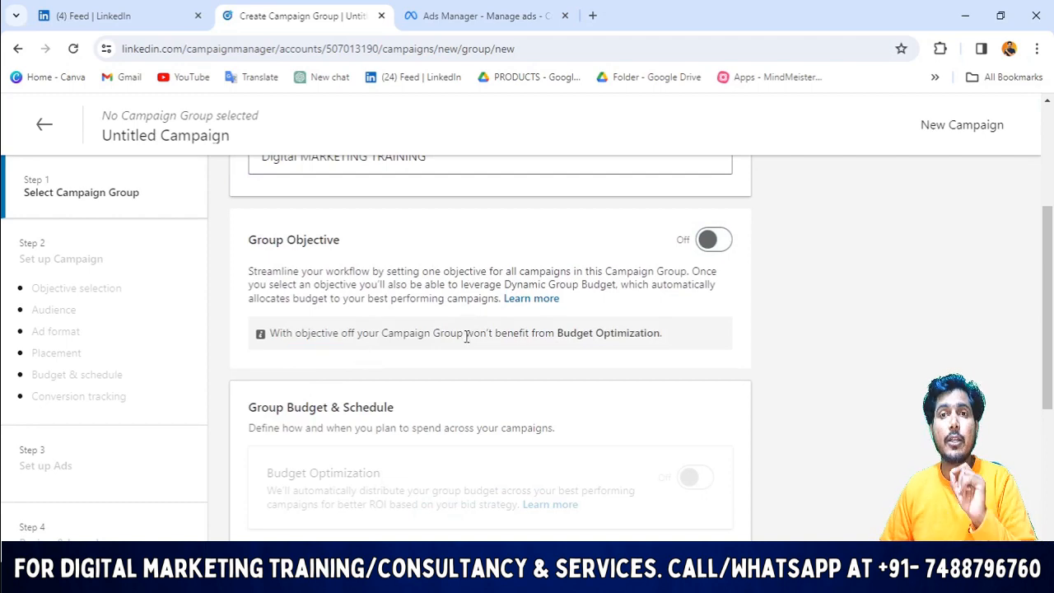
{"action": "scroll", "coordinate": [466, 337], "scroll_direction": "up", "scroll_amount": 3}
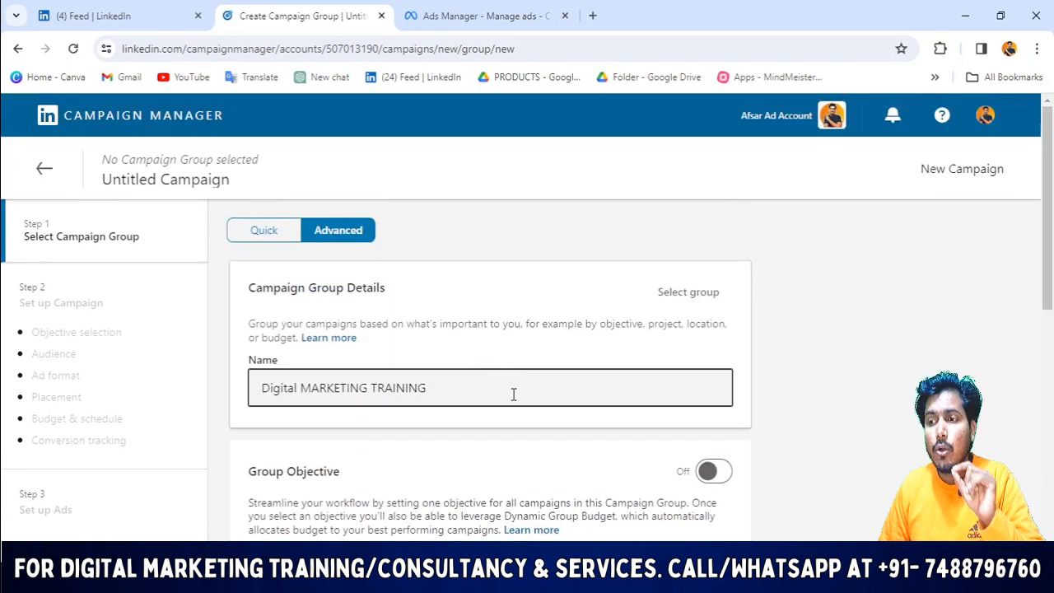
{"action": "scroll", "coordinate": [512, 397], "scroll_direction": "down", "scroll_amount": 3}
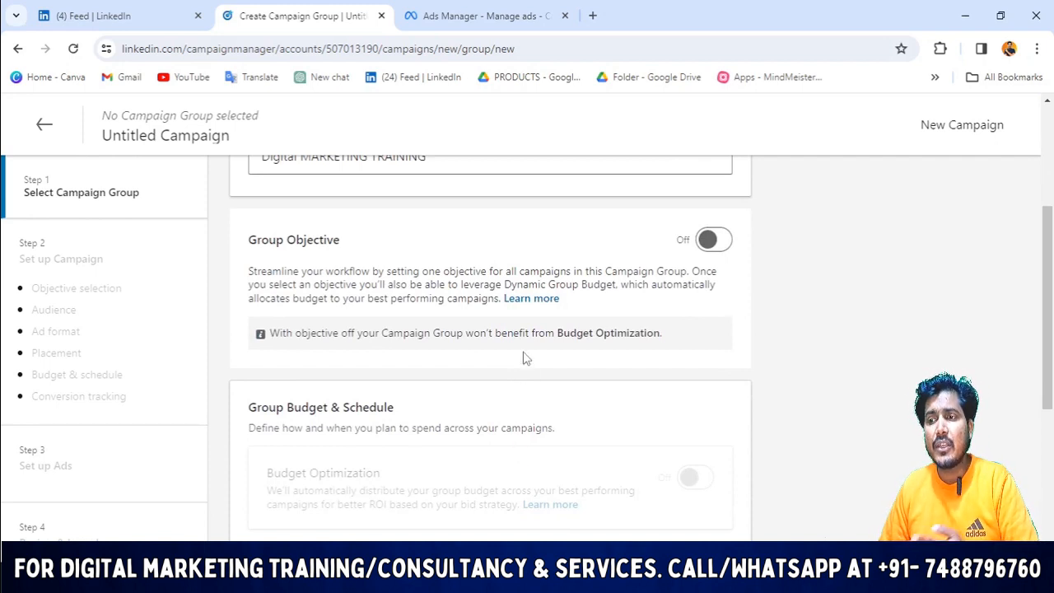
{"action": "scroll", "coordinate": [502, 387], "scroll_direction": "up", "scroll_amount": 2}
{"action": "scroll", "coordinate": [437, 335], "scroll_direction": "down", "scroll_amount": 2}
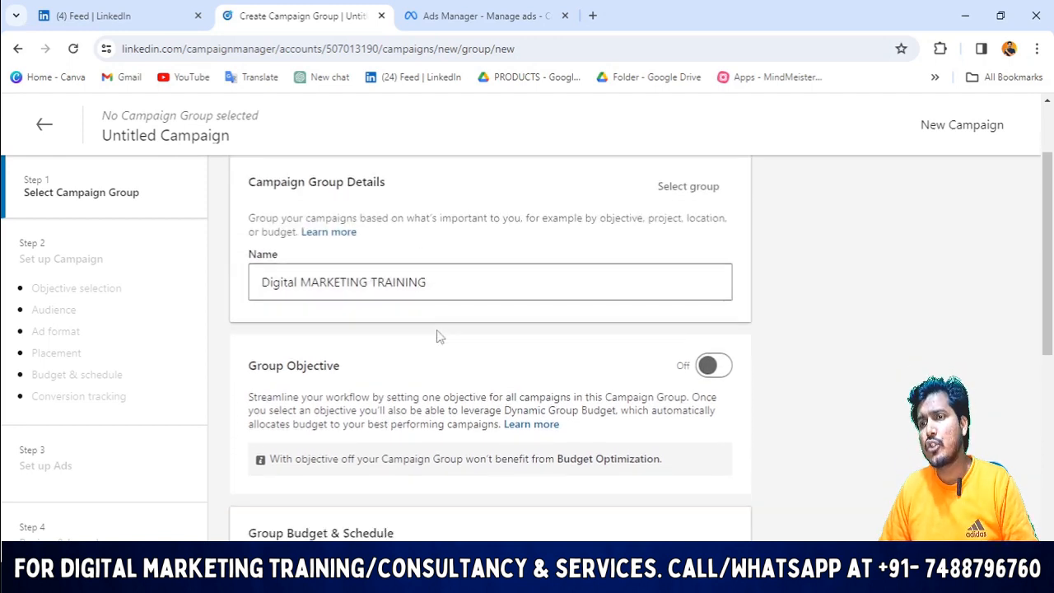
{"action": "left_click", "coordinate": [715, 241]}
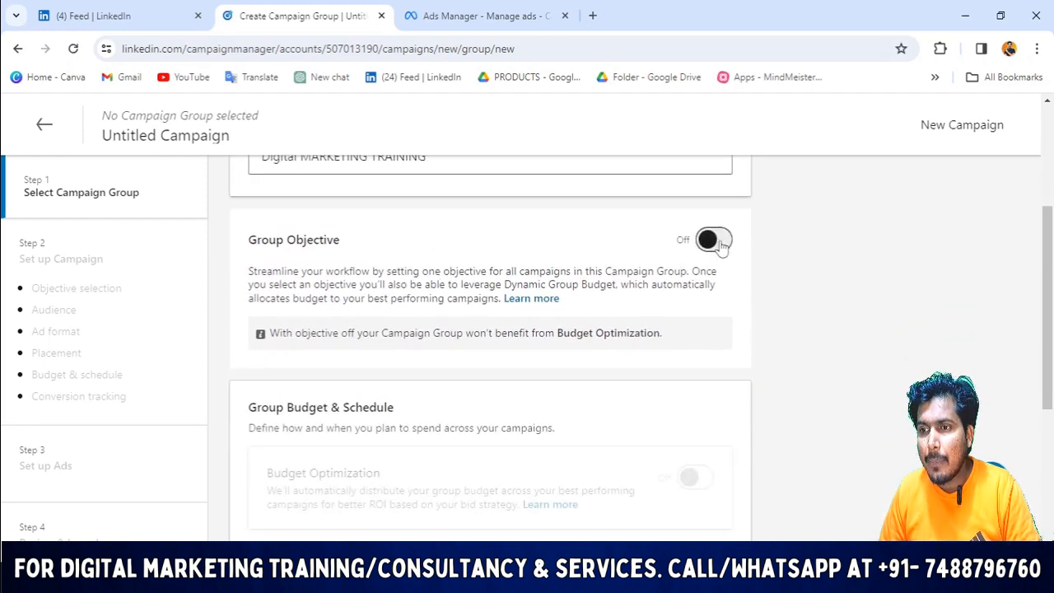
- Set the group objective to Brand awareness, review its summary, and reopen the objective choice
{"action": "scroll", "coordinate": [569, 336], "scroll_direction": "down", "scroll_amount": 1}
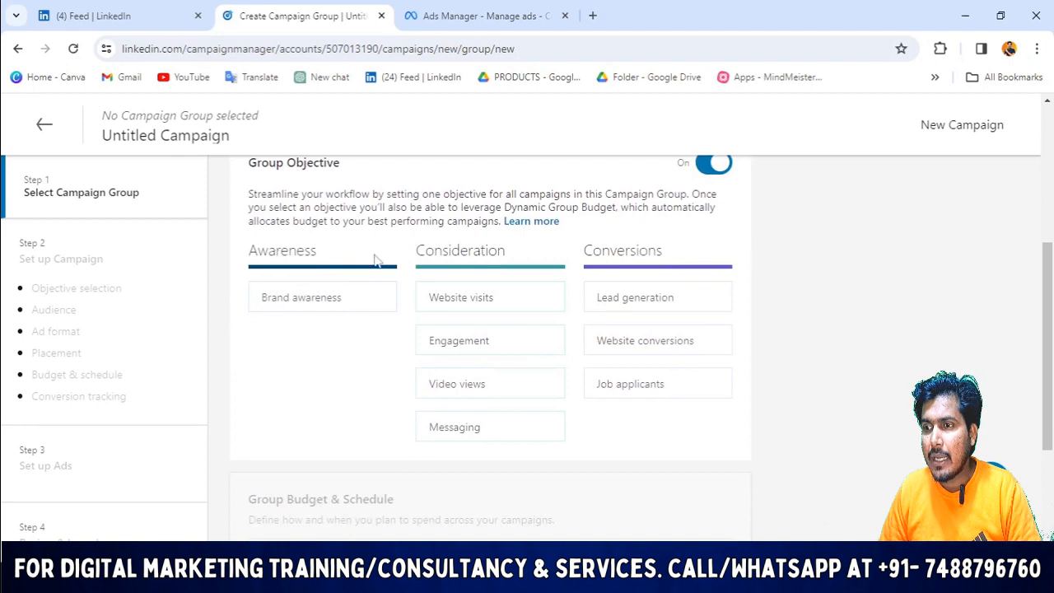
{"action": "left_click_drag", "start_coordinate": [378, 261], "coordinate": [298, 249]}
{"action": "mouse_move", "coordinate": [333, 296]}
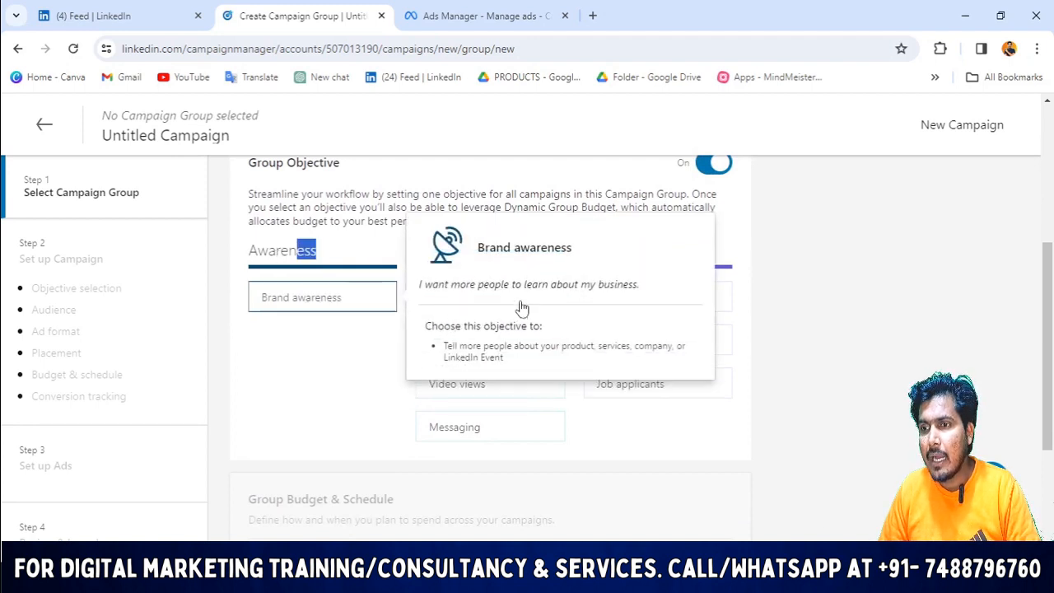
{"action": "left_click", "coordinate": [323, 299]}
{"action": "scroll", "coordinate": [664, 230], "scroll_direction": "up", "scroll_amount": 1}
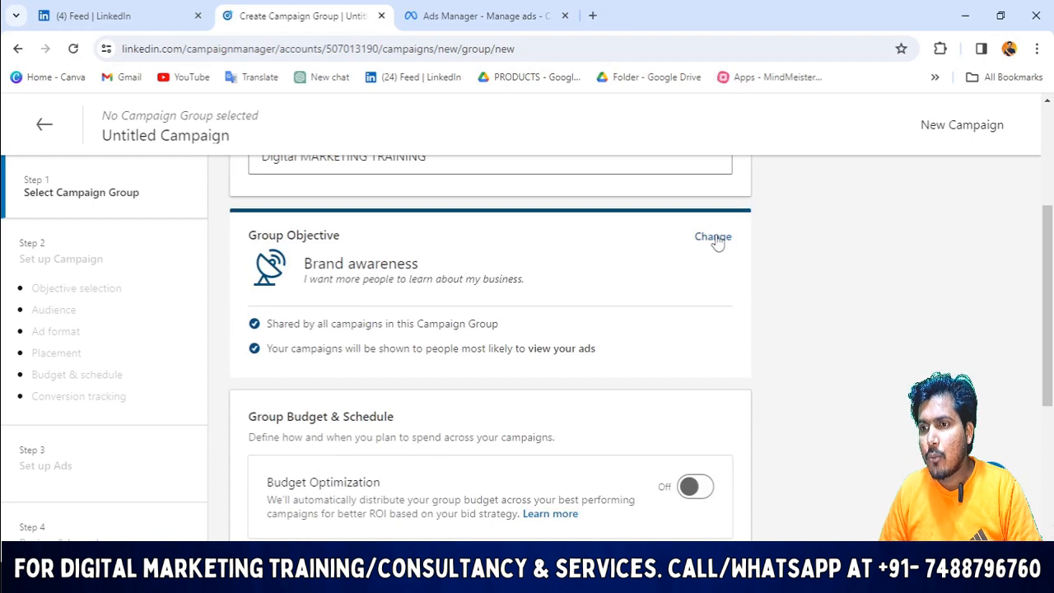
{"action": "left_click", "coordinate": [714, 237]}
- Examine the descriptions of the available awareness, consideration and conversion objectives for the campaign group
{"action": "scroll", "coordinate": [458, 298], "scroll_direction": "down", "scroll_amount": 1}
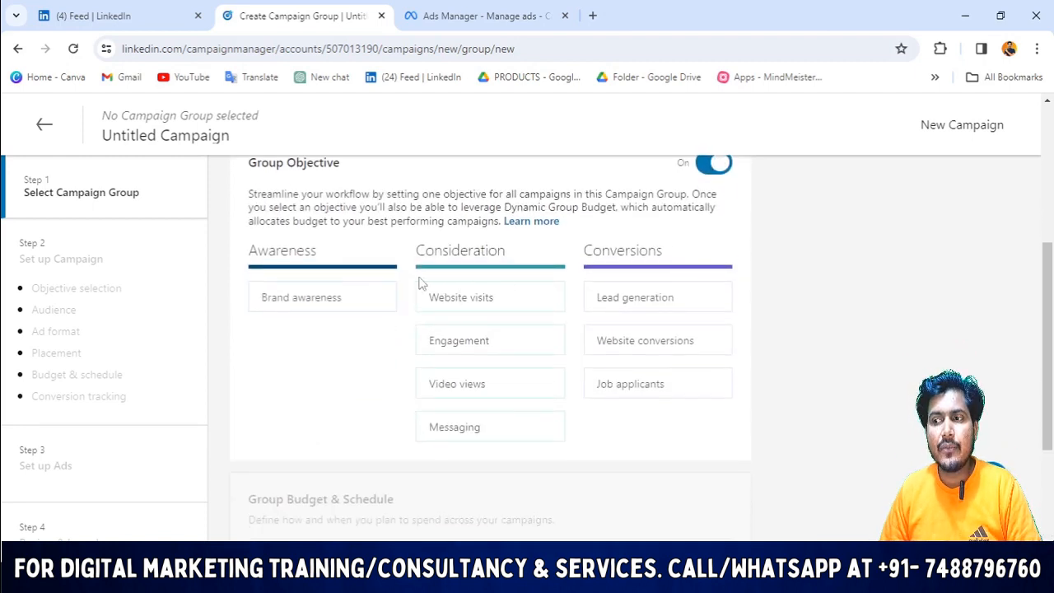
{"action": "mouse_move", "coordinate": [299, 306]}
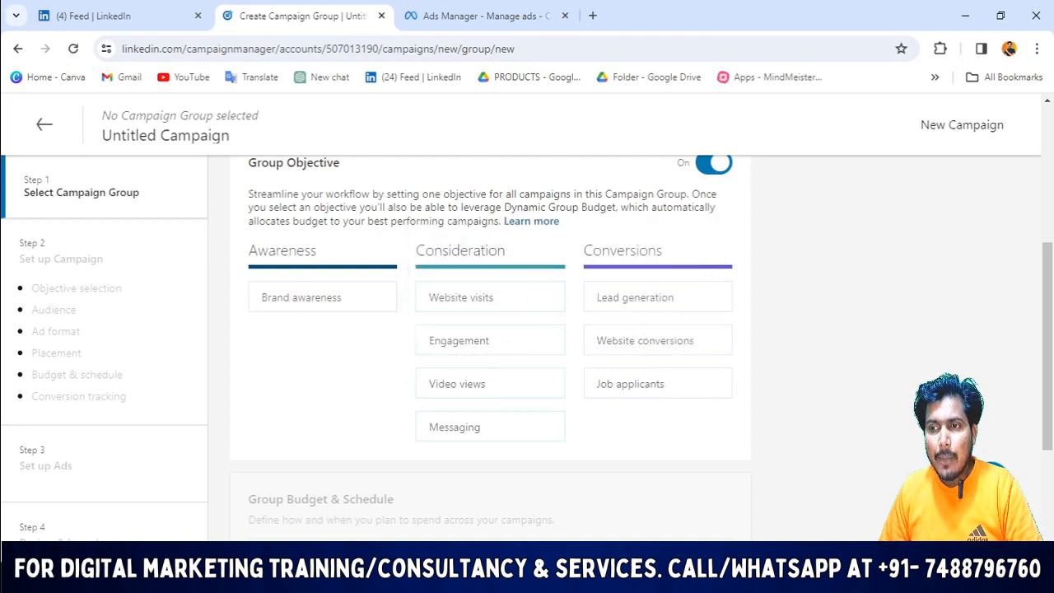
{"action": "mouse_move", "coordinate": [486, 338]}
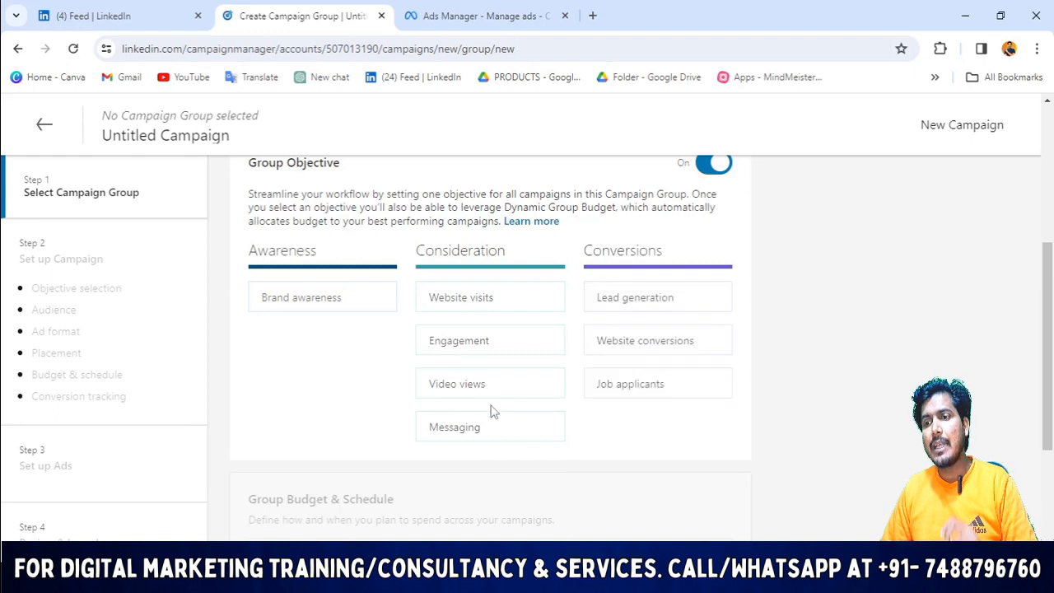
{"action": "mouse_move", "coordinate": [488, 394]}
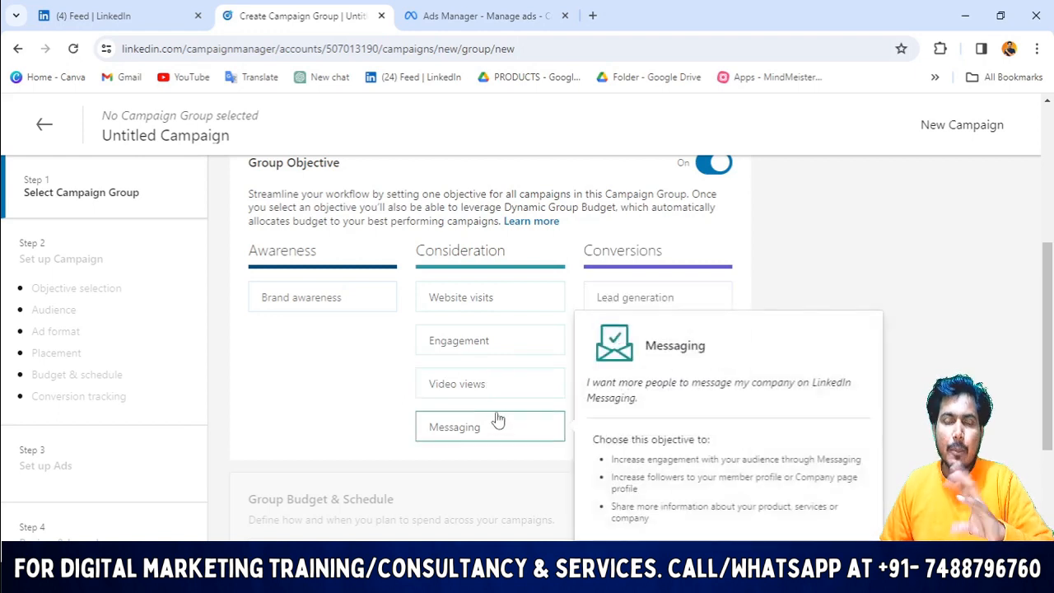
{"action": "mouse_move", "coordinate": [483, 431]}
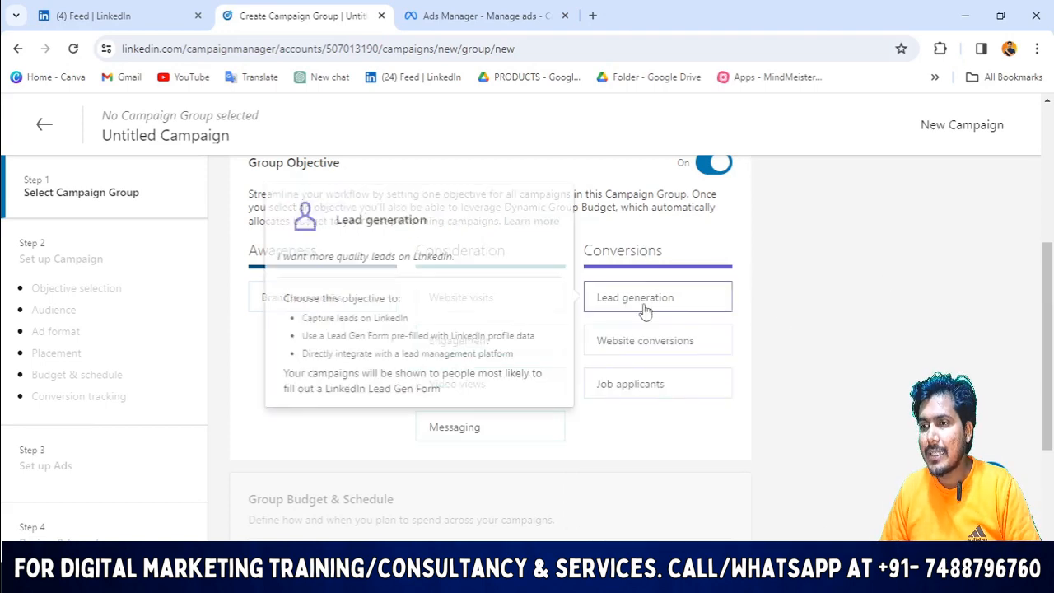
{"action": "mouse_move", "coordinate": [678, 361]}
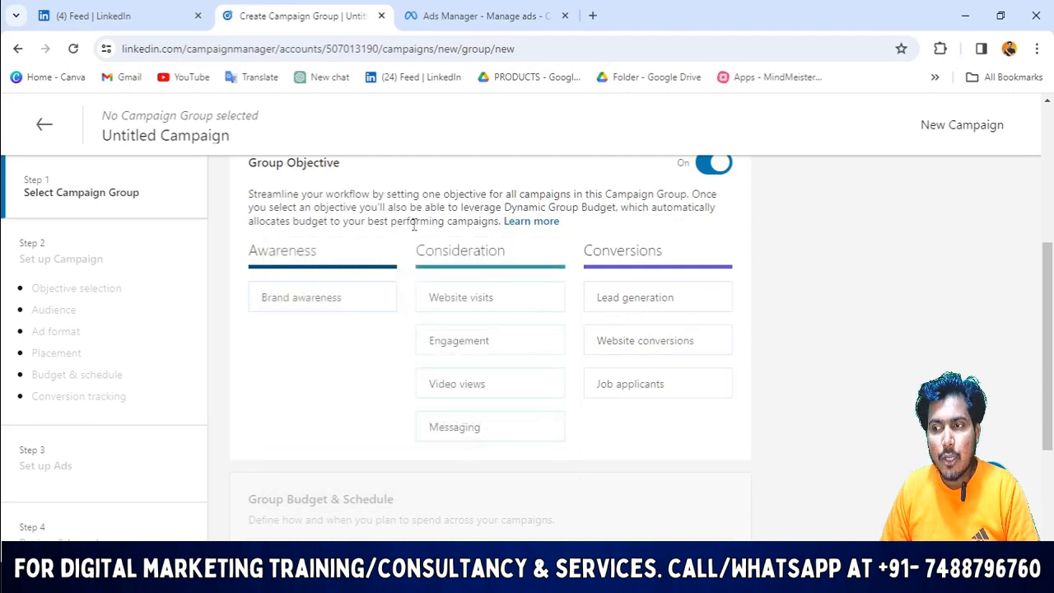
{"action": "mouse_move", "coordinate": [701, 378]}
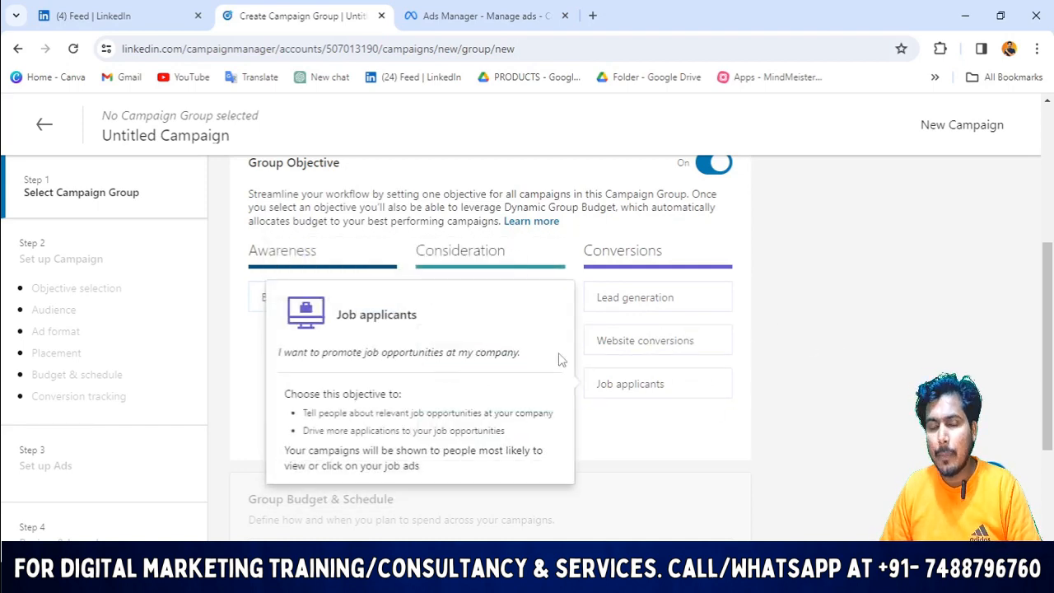
- Choose Website visits as the group objective and review the group's objective, budget and schedule sections
{"action": "mouse_move", "coordinate": [494, 301]}
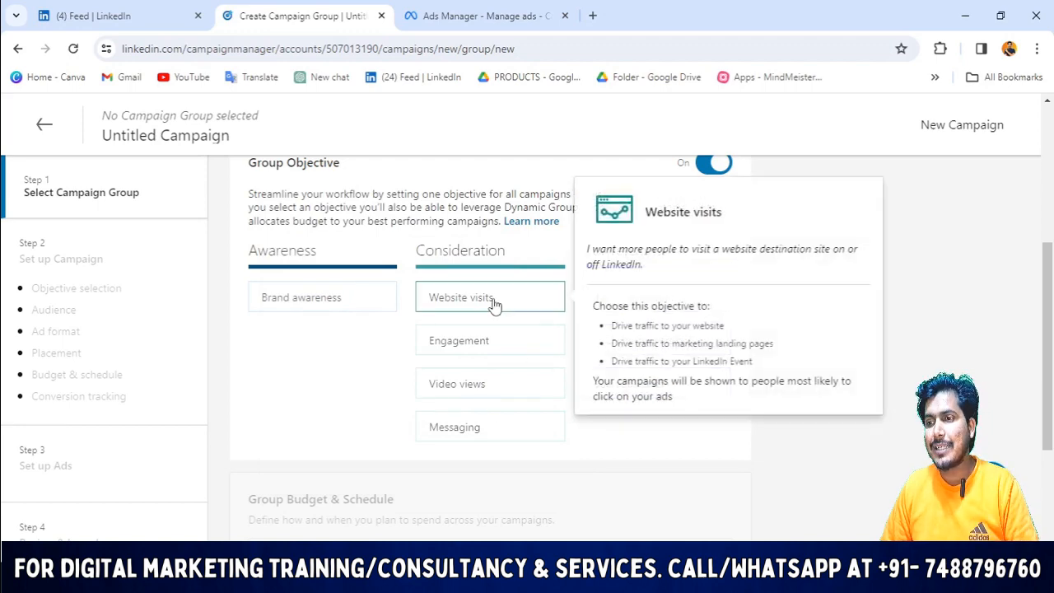
{"action": "left_click", "coordinate": [494, 302]}
{"action": "scroll", "coordinate": [502, 313], "scroll_direction": "down", "scroll_amount": 3}
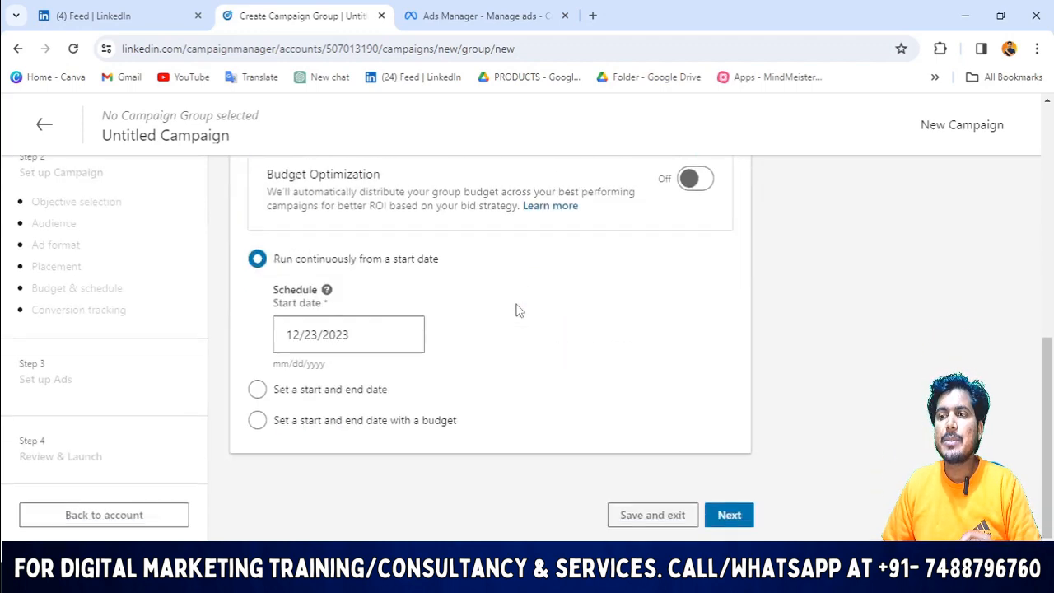
{"action": "scroll", "coordinate": [527, 322], "scroll_direction": "up", "scroll_amount": 5}
{"action": "scroll", "coordinate": [335, 343], "scroll_direction": "down", "scroll_amount": 1}
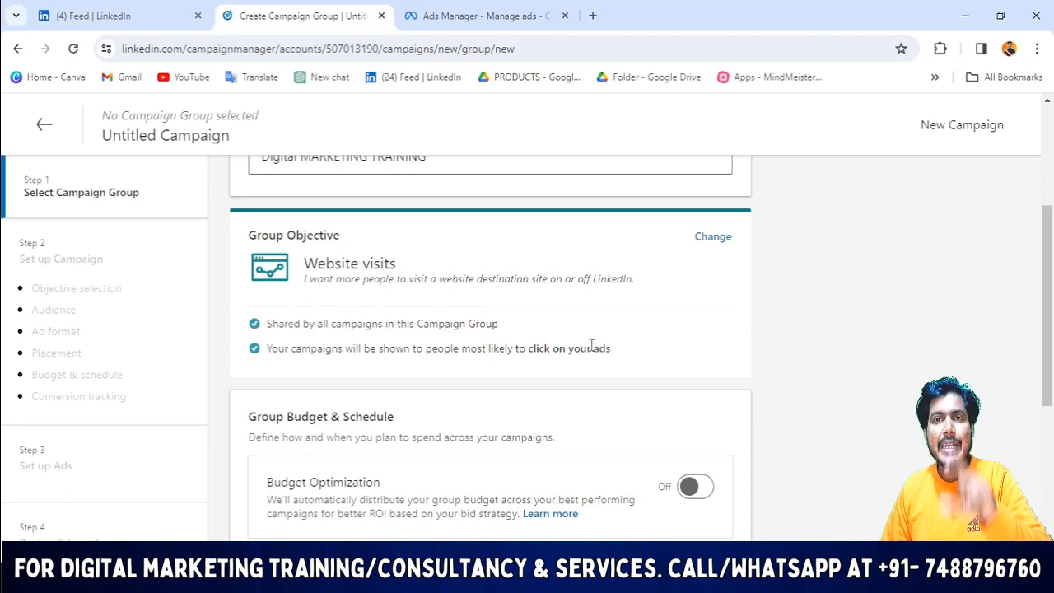
- Review the group budget and schedule, keep it running continuously from 12/23/2023, and save the group to continue to campaign setup
{"action": "scroll", "coordinate": [591, 345], "scroll_direction": "down", "scroll_amount": 2}
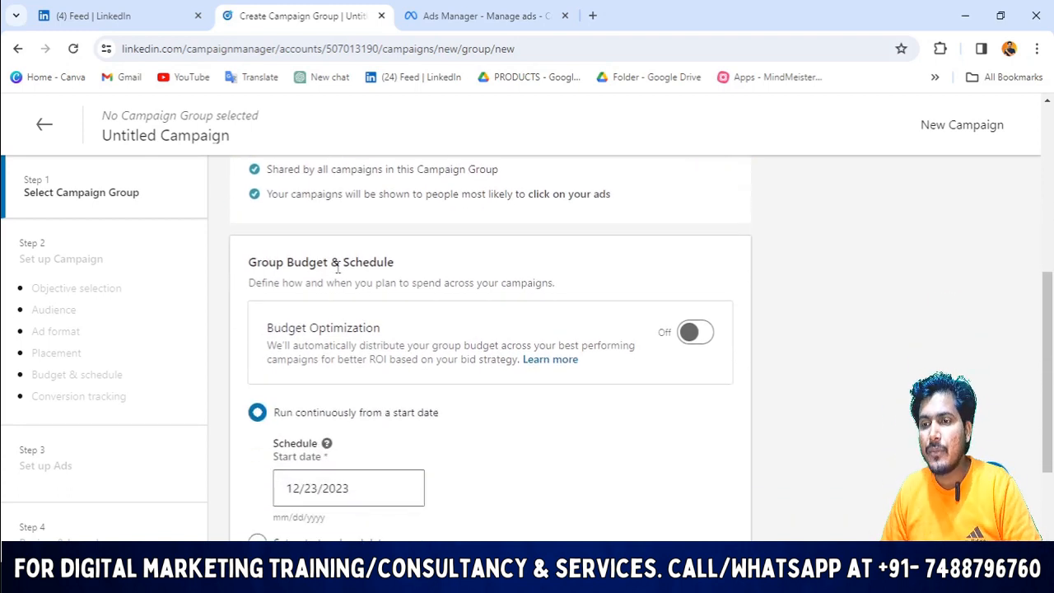
{"action": "left_click_drag", "start_coordinate": [430, 269], "coordinate": [283, 259]}
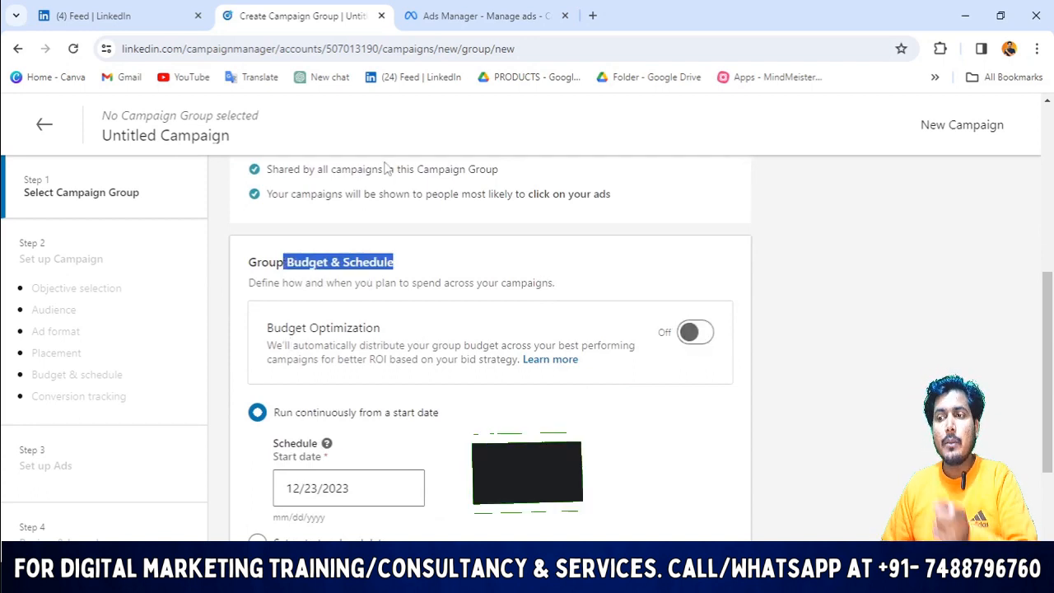
{"action": "scroll", "coordinate": [499, 219], "scroll_direction": "down", "scroll_amount": 2}
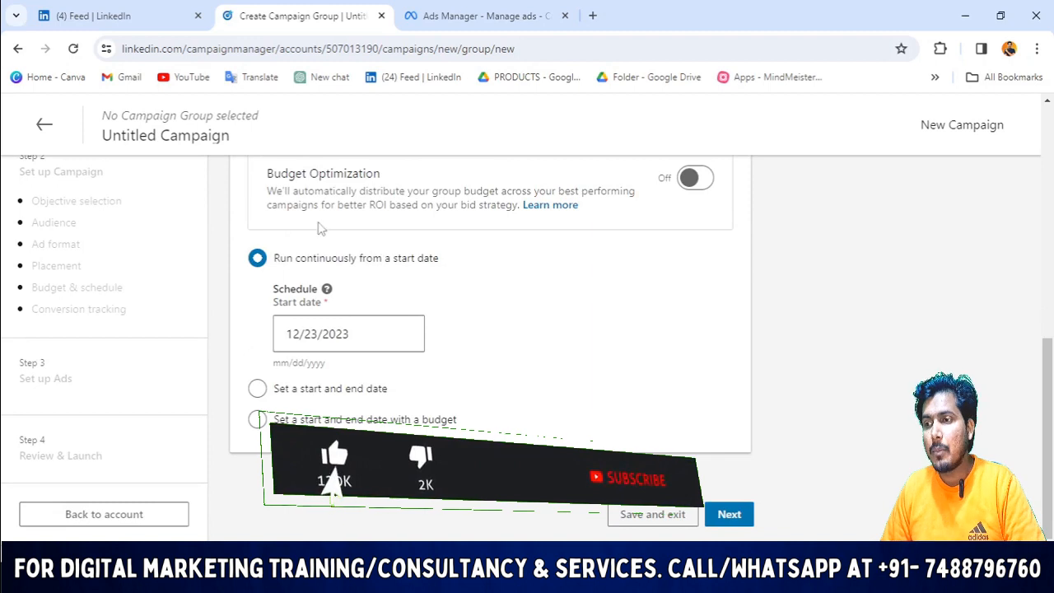
{"action": "left_click", "coordinate": [368, 332]}
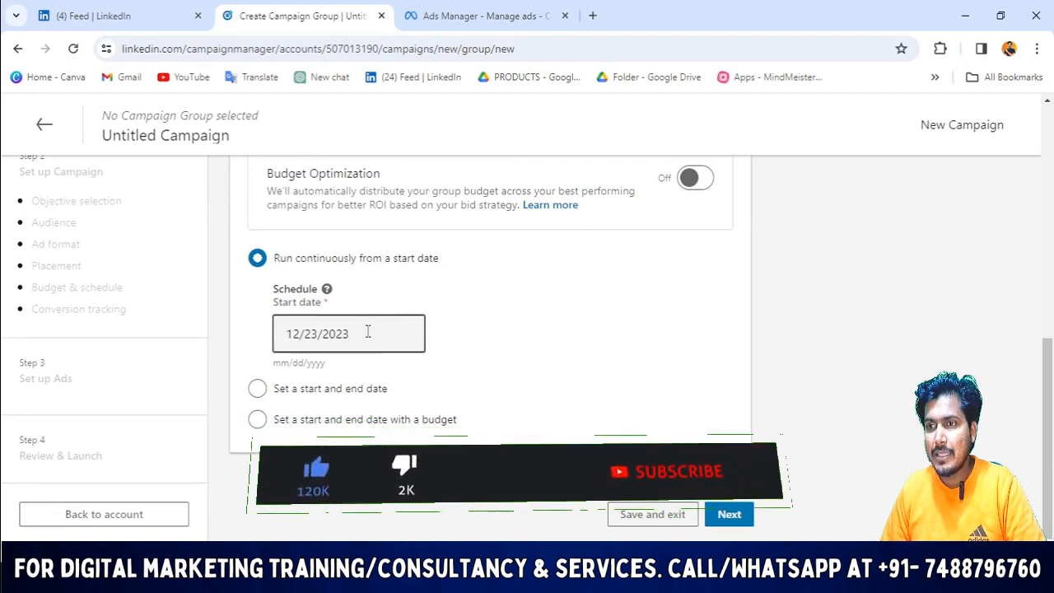
{"action": "left_click", "coordinate": [564, 340]}
{"action": "scroll", "coordinate": [480, 371], "scroll_direction": "down", "scroll_amount": 1}
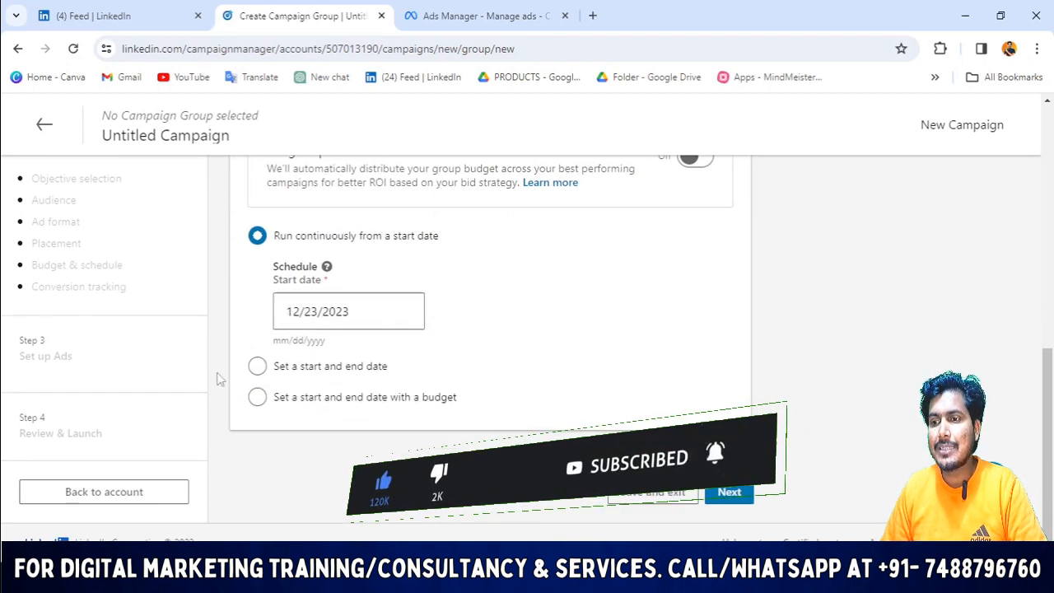
{"action": "left_click", "coordinate": [728, 493]}
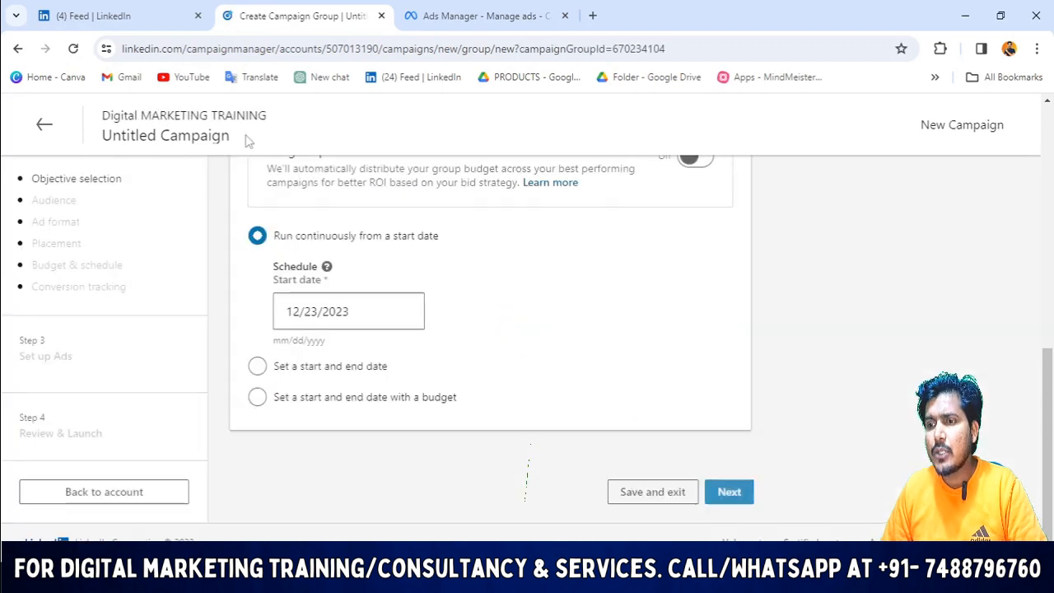
{"action": "scroll", "coordinate": [583, 434], "scroll_direction": "up", "scroll_amount": 6}
{"action": "scroll", "coordinate": [551, 352], "scroll_direction": "down", "scroll_amount": 3}
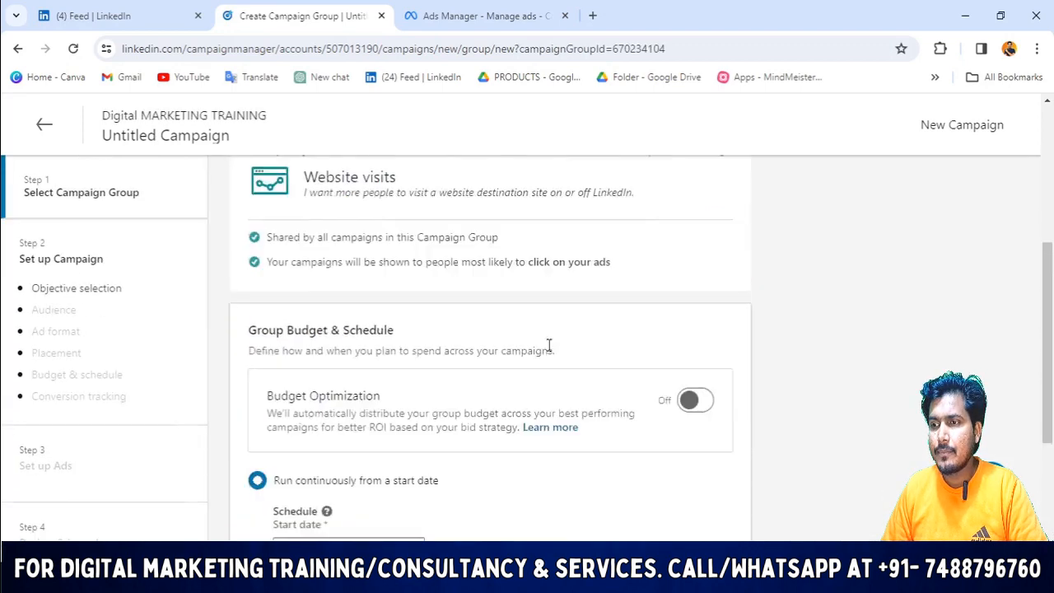
- Remove the text after the hyphen in the default campaign name and put "DM Training" before "Website visits"
{"action": "left_click_drag", "start_coordinate": [413, 346], "coordinate": [344, 347]}
{"action": "key", "text": "BackSpace"}
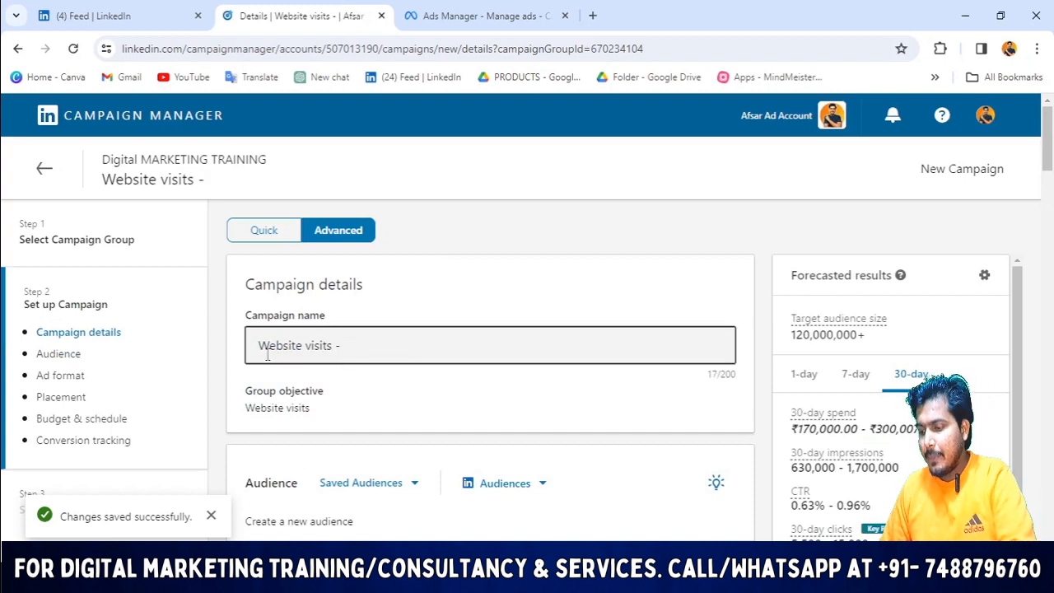
{"action": "left_click", "coordinate": [258, 344]}
{"action": "type", "text": "d"}
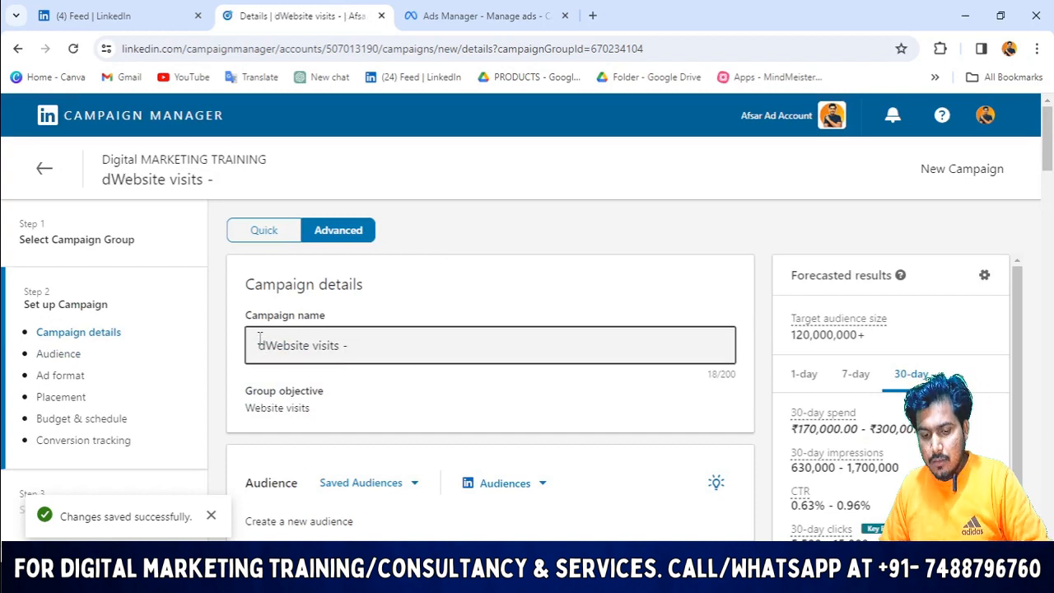
{"action": "type", "text": "M"}
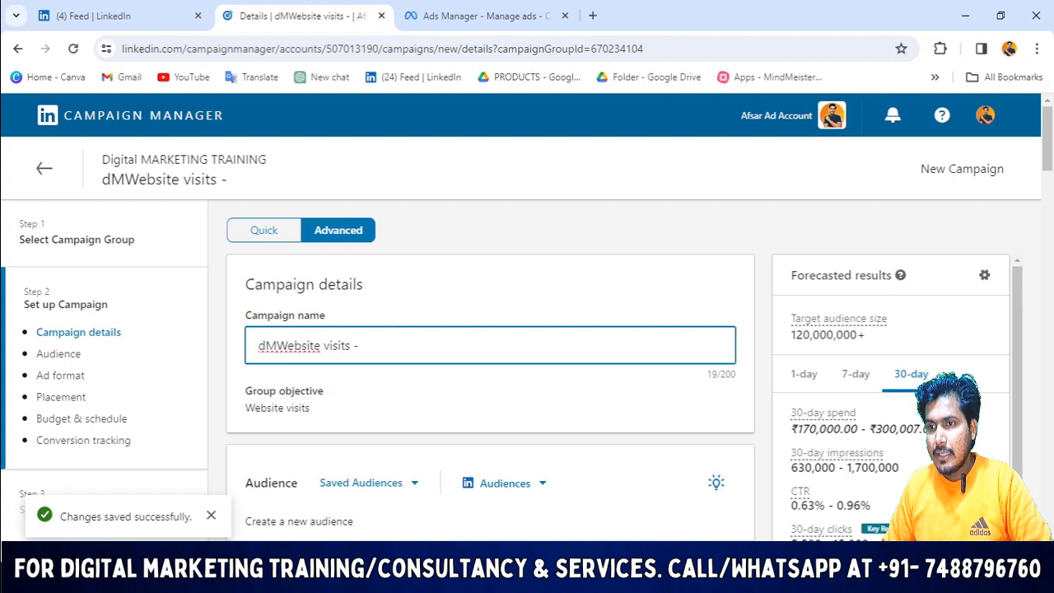
{"action": "key", "text": "BackSpace"}
{"action": "key", "text": "BackSpace"}
{"action": "type", "text": "DM "}
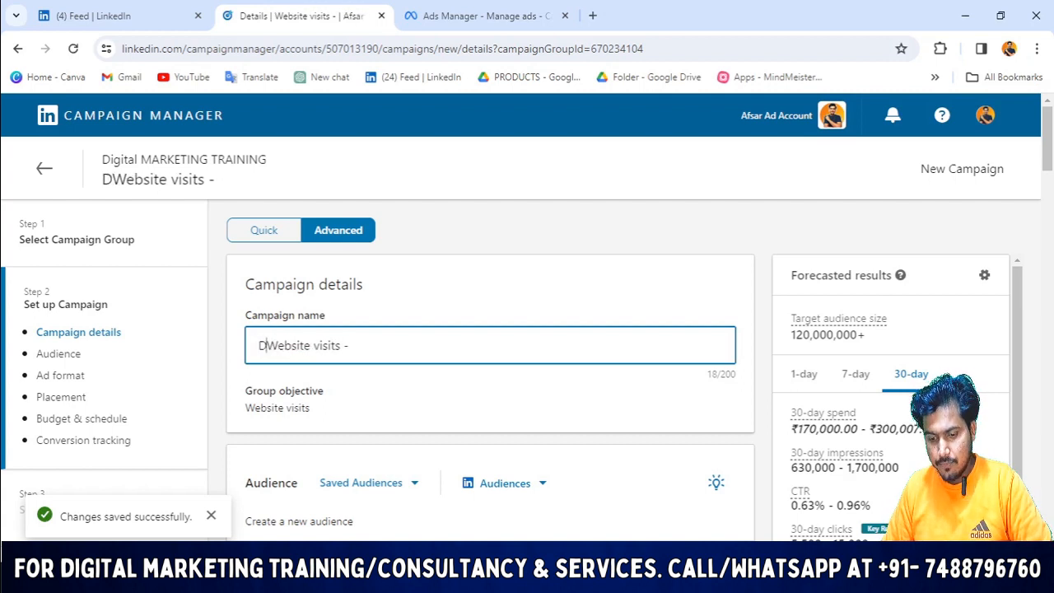
{"action": "type", "text": "t"}
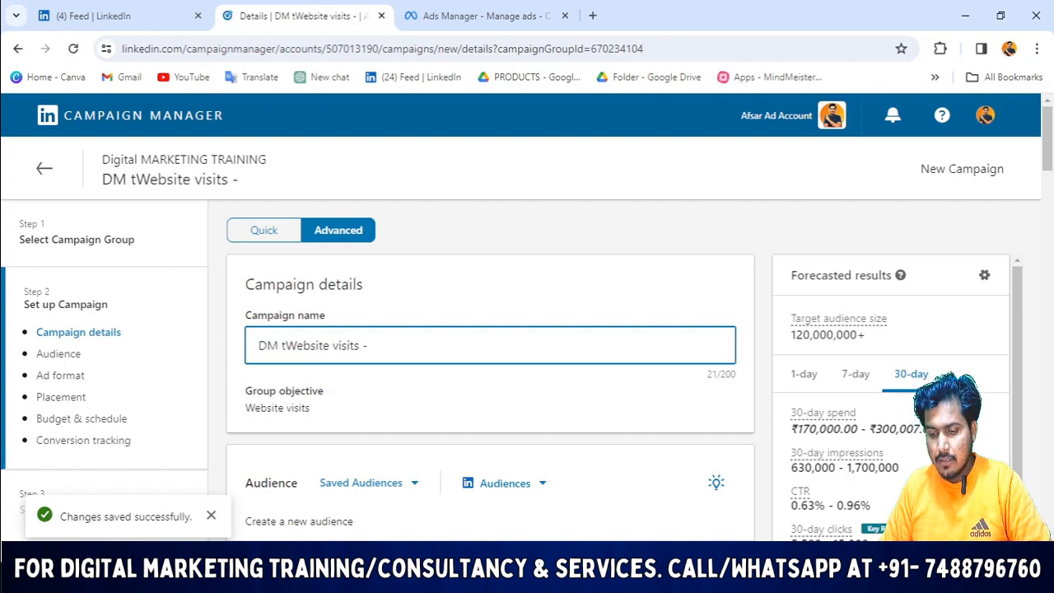
{"action": "key", "text": "BackSpace"}
{"action": "type", "text": "Training"}
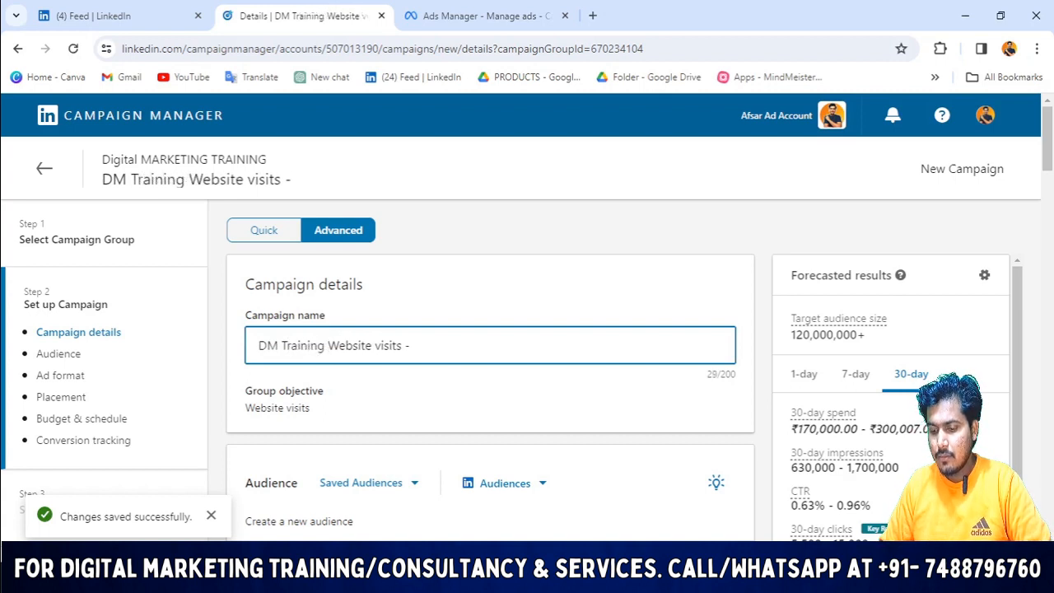
- Delete the trailing hyphen and spaces so the campaign name reads "DM Training Website visits"
{"action": "left_click", "coordinate": [440, 349]}
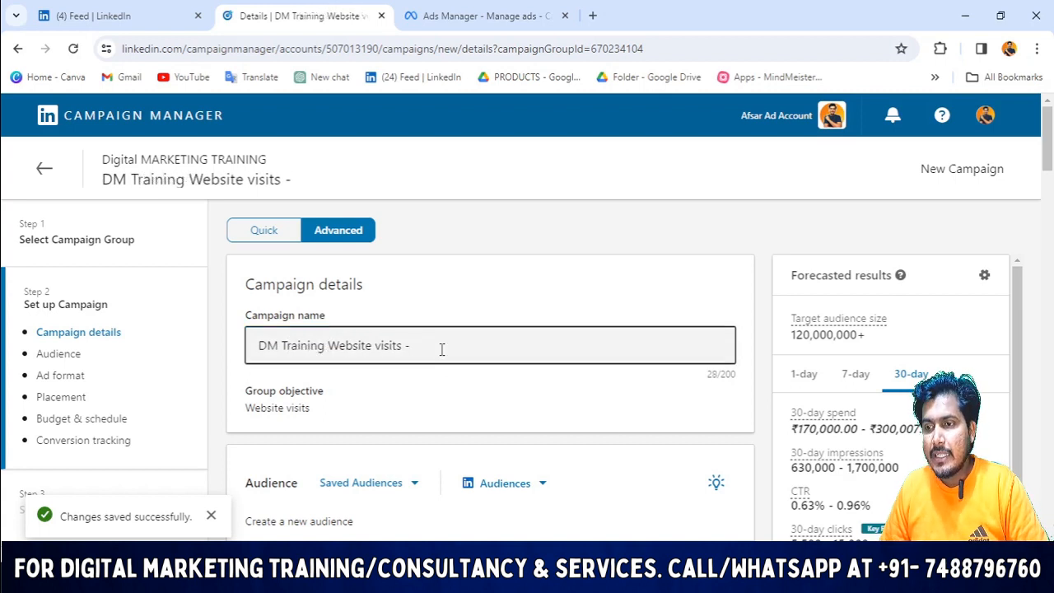
{"action": "key", "text": "BackSpace"}
{"action": "key", "text": "BackSpace"}
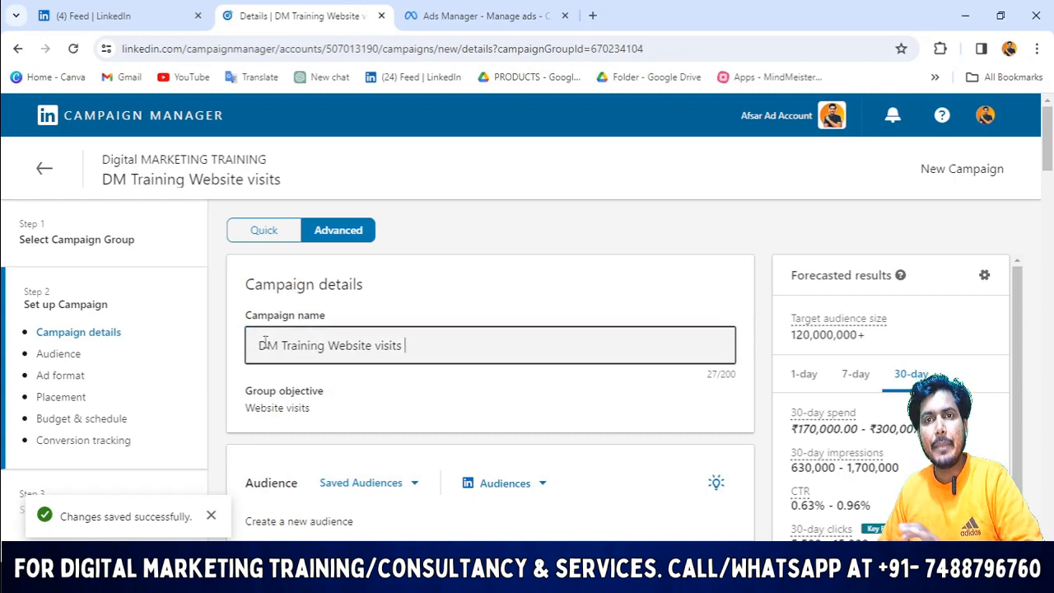
{"action": "scroll", "coordinate": [395, 360], "scroll_direction": "down", "scroll_amount": 2}
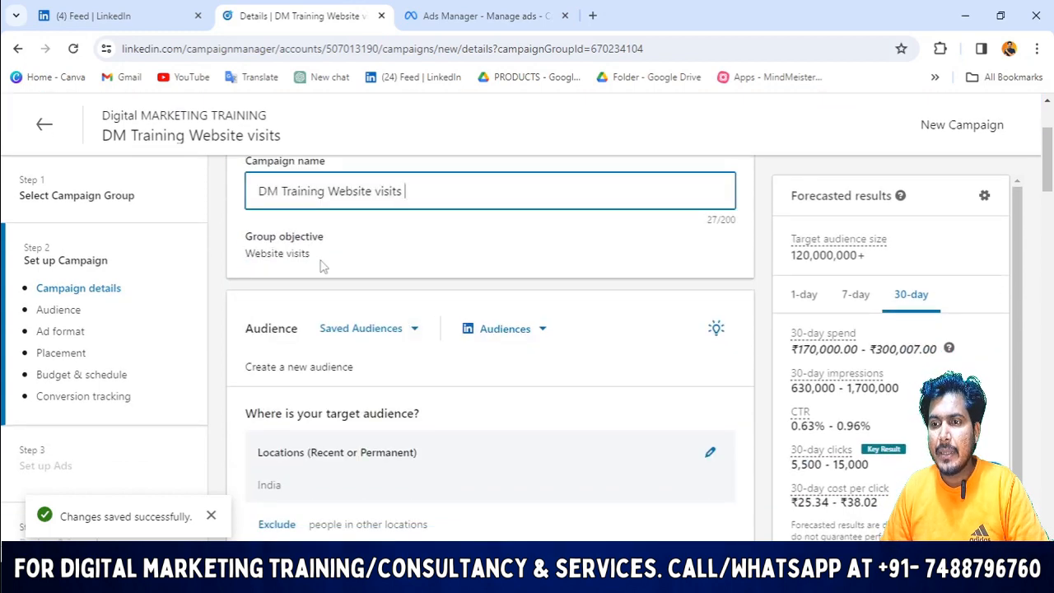
{"action": "key", "text": "BackSpace"}
- Review the campaign details and Audience section, and check the list of saved audiences without choosing one
{"action": "scroll", "coordinate": [405, 301], "scroll_direction": "down", "scroll_amount": 1}
{"action": "left_click", "coordinate": [269, 219]}
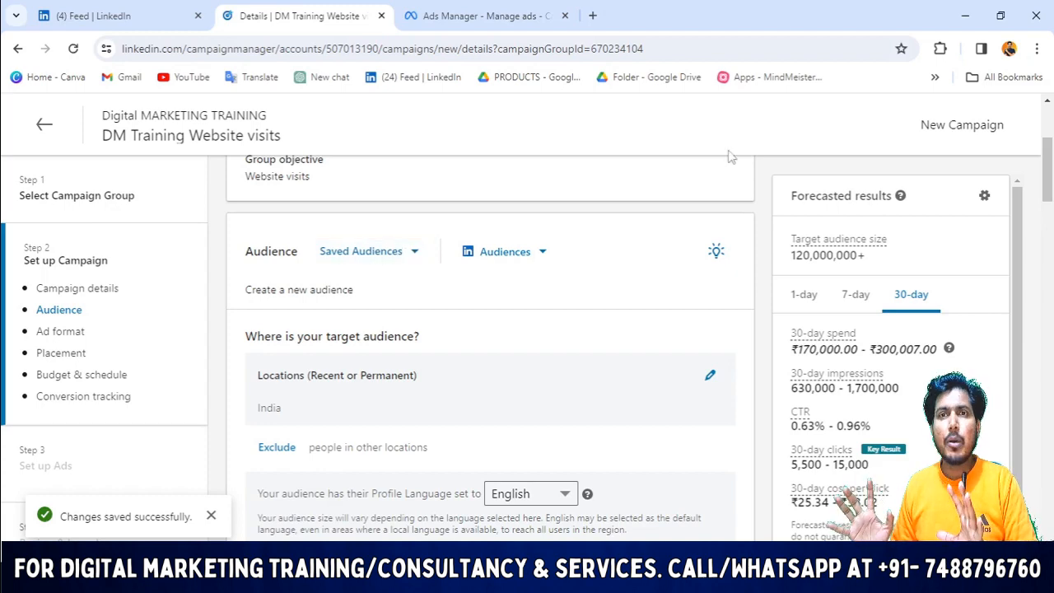
{"action": "scroll", "coordinate": [546, 236], "scroll_direction": "up", "scroll_amount": 3}
{"action": "scroll", "coordinate": [488, 313], "scroll_direction": "down", "scroll_amount": 3}
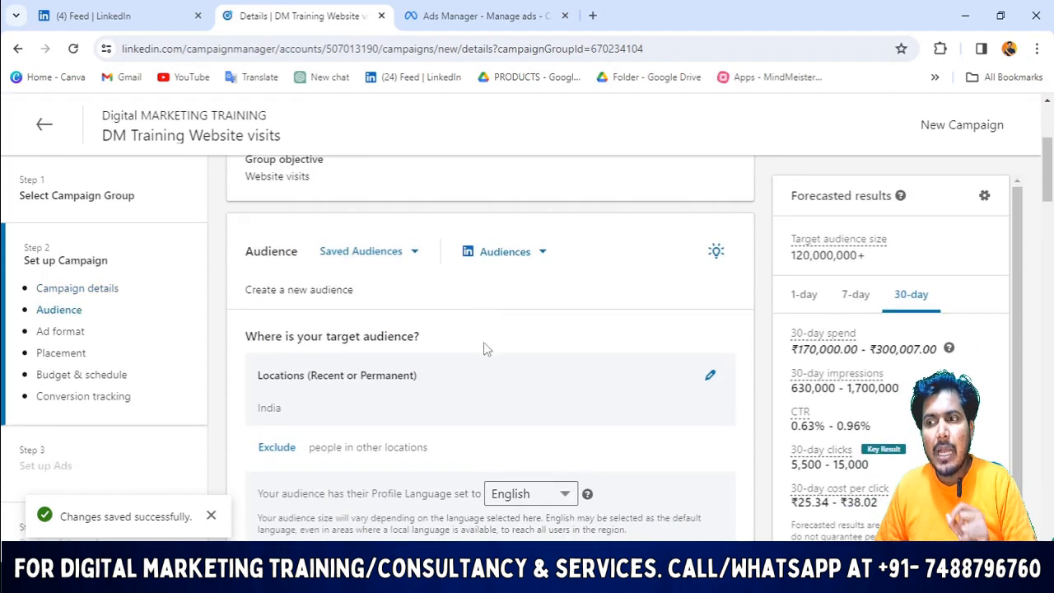
{"action": "scroll", "coordinate": [453, 346], "scroll_direction": "up", "scroll_amount": 3}
{"action": "scroll", "coordinate": [423, 346], "scroll_direction": "down", "scroll_amount": 3}
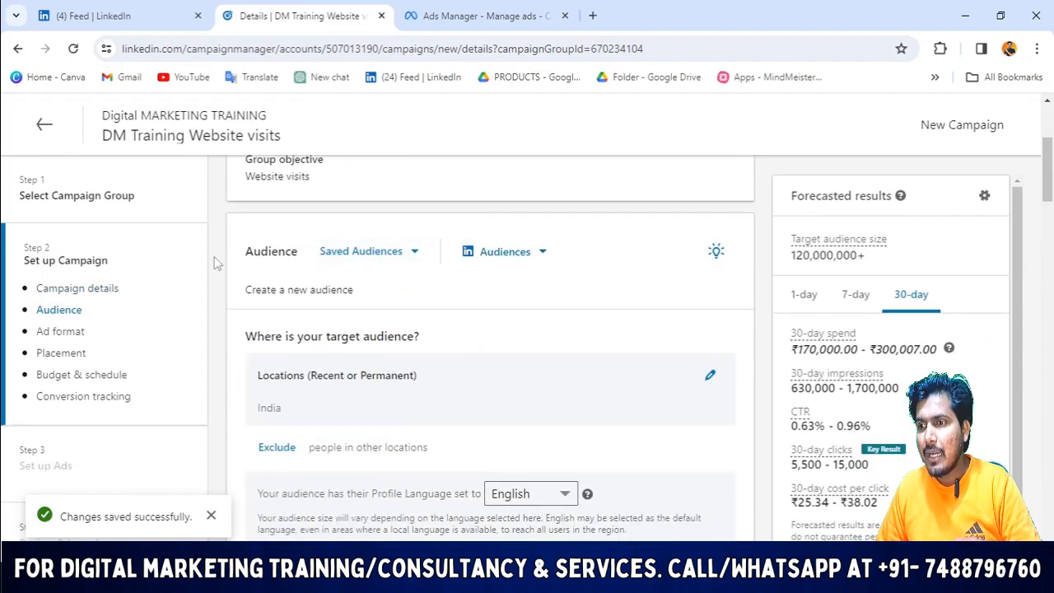
{"action": "left_click", "coordinate": [409, 253]}
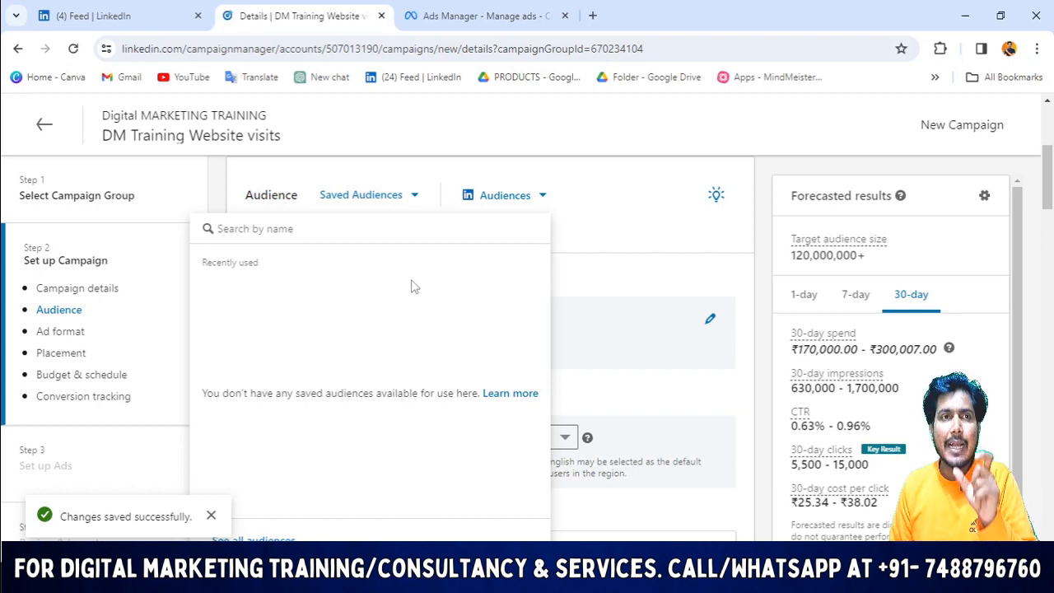
{"action": "left_click", "coordinate": [351, 232]}
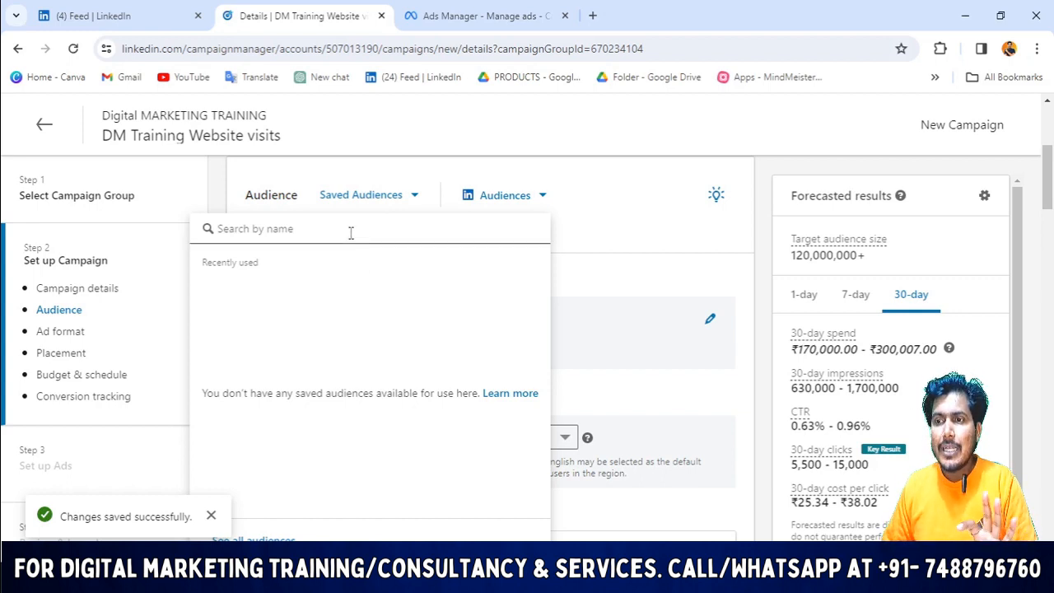
{"action": "left_click", "coordinate": [379, 172]}
{"action": "left_click", "coordinate": [383, 189]}
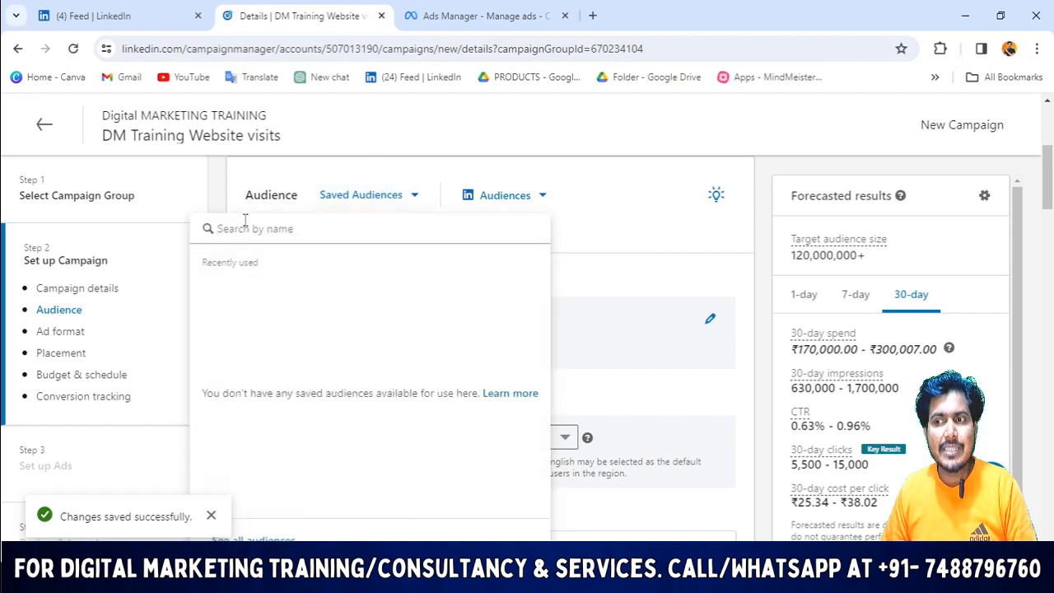
{"action": "left_click", "coordinate": [401, 140]}
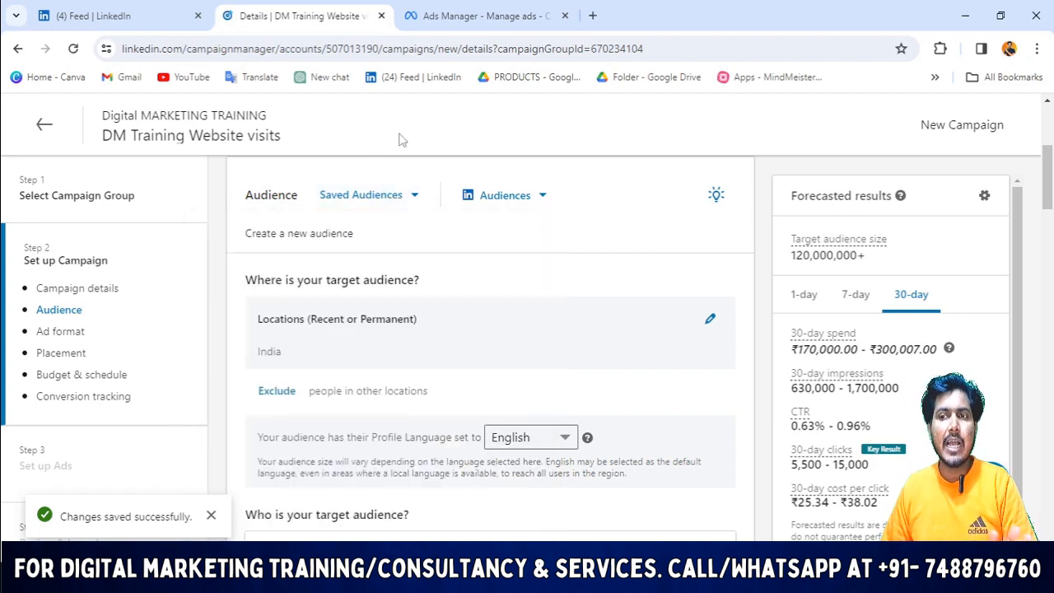
- Examine the predefined LinkedIn audiences, the matched audience categories and the target location and language settings
{"action": "left_click", "coordinate": [518, 199]}
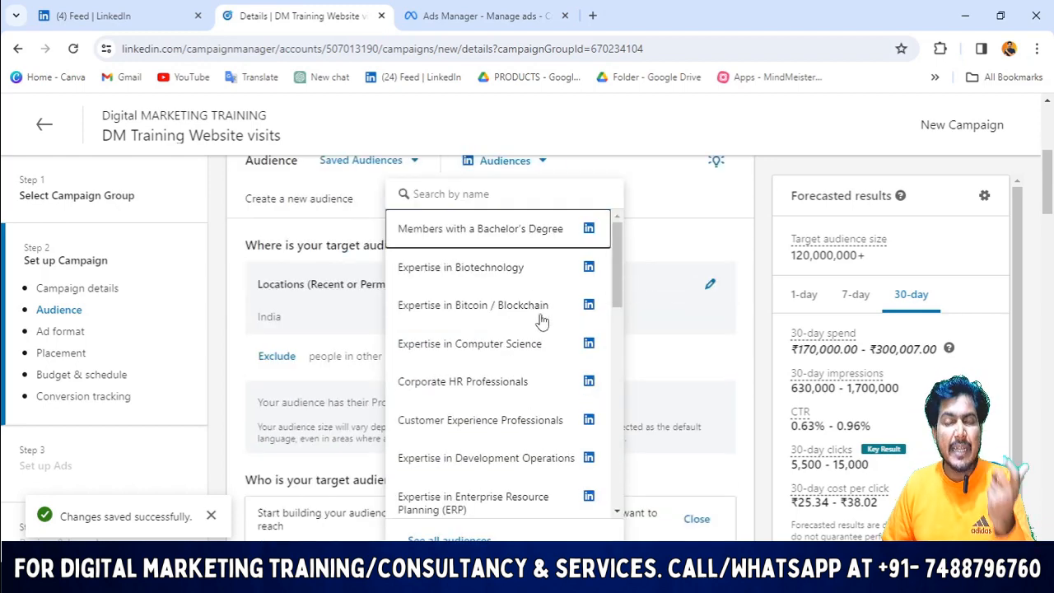
{"action": "scroll", "coordinate": [535, 338], "scroll_direction": "down", "scroll_amount": 5}
{"action": "scroll", "coordinate": [527, 370], "scroll_direction": "down", "scroll_amount": 1}
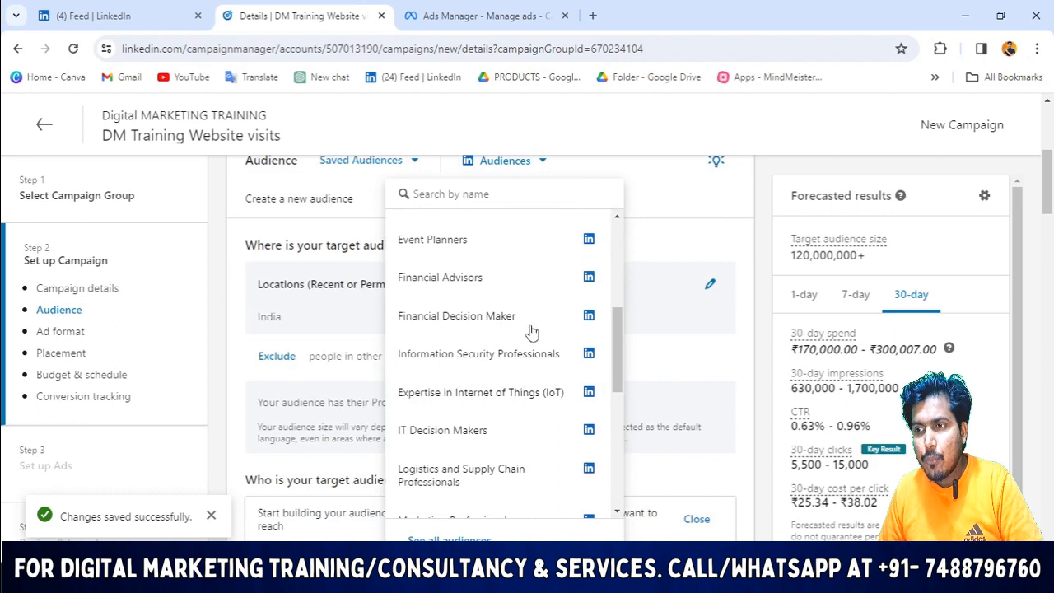
{"action": "scroll", "coordinate": [522, 362], "scroll_direction": "up", "scroll_amount": 1}
{"action": "scroll", "coordinate": [522, 368], "scroll_direction": "up", "scroll_amount": 1}
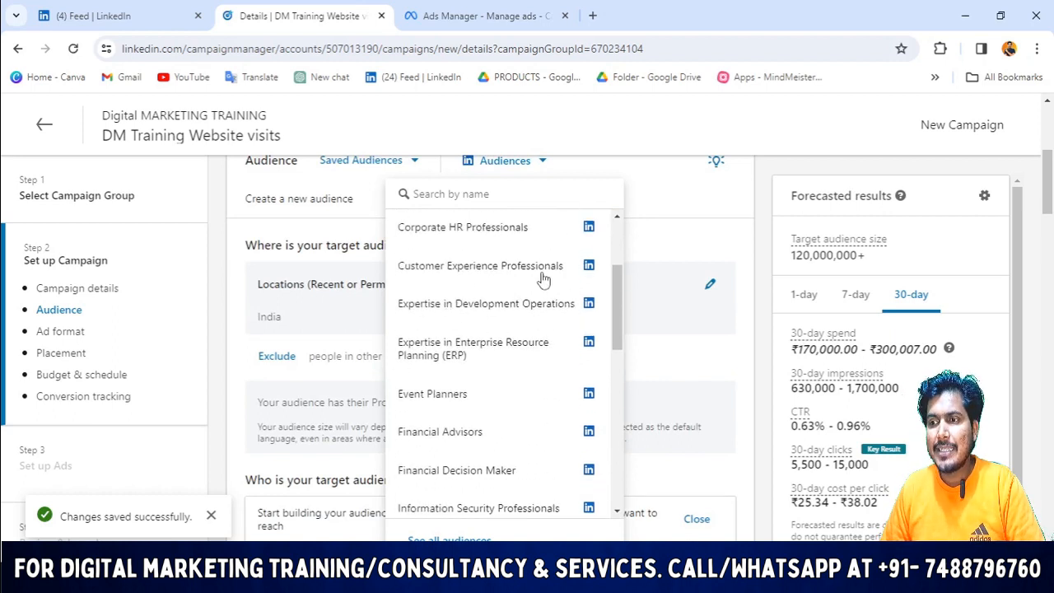
{"action": "scroll", "coordinate": [518, 306], "scroll_direction": "up", "scroll_amount": 1}
{"action": "scroll", "coordinate": [501, 353], "scroll_direction": "down", "scroll_amount": 7}
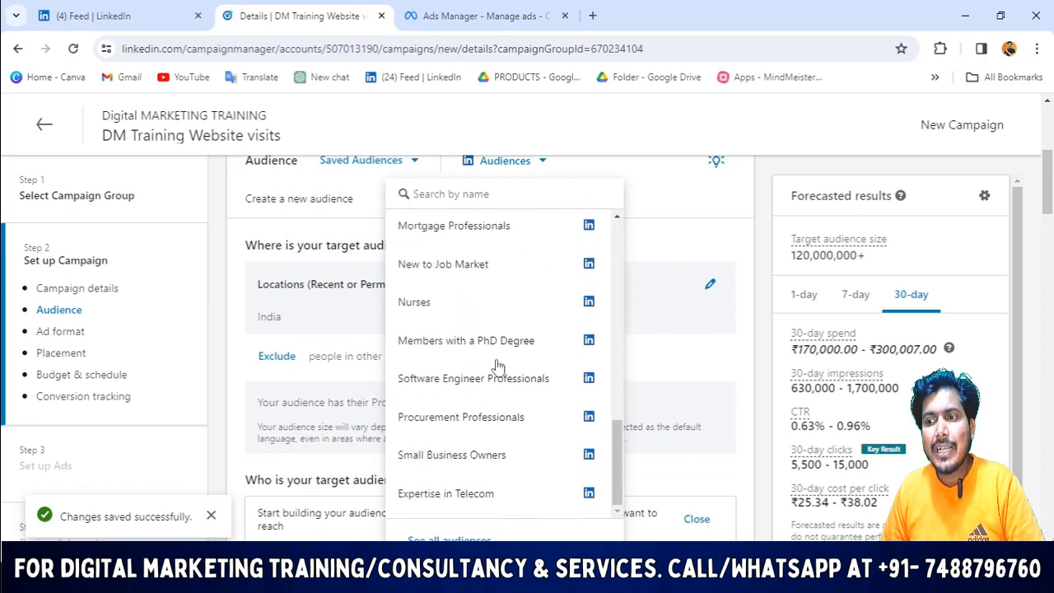
{"action": "scroll", "coordinate": [498, 365], "scroll_direction": "down", "scroll_amount": 3}
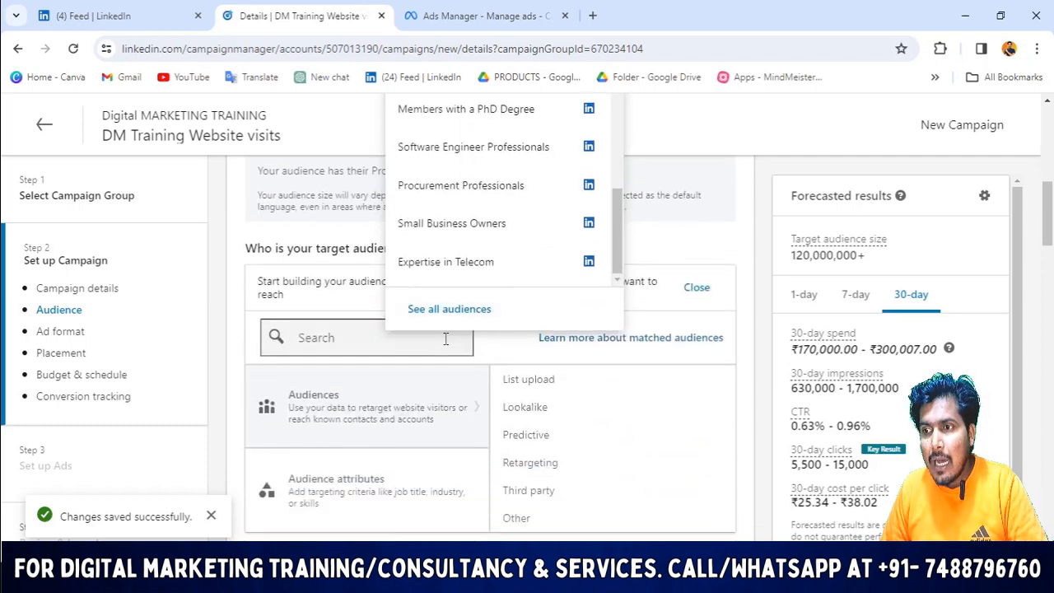
{"action": "scroll", "coordinate": [446, 338], "scroll_direction": "up", "scroll_amount": 2}
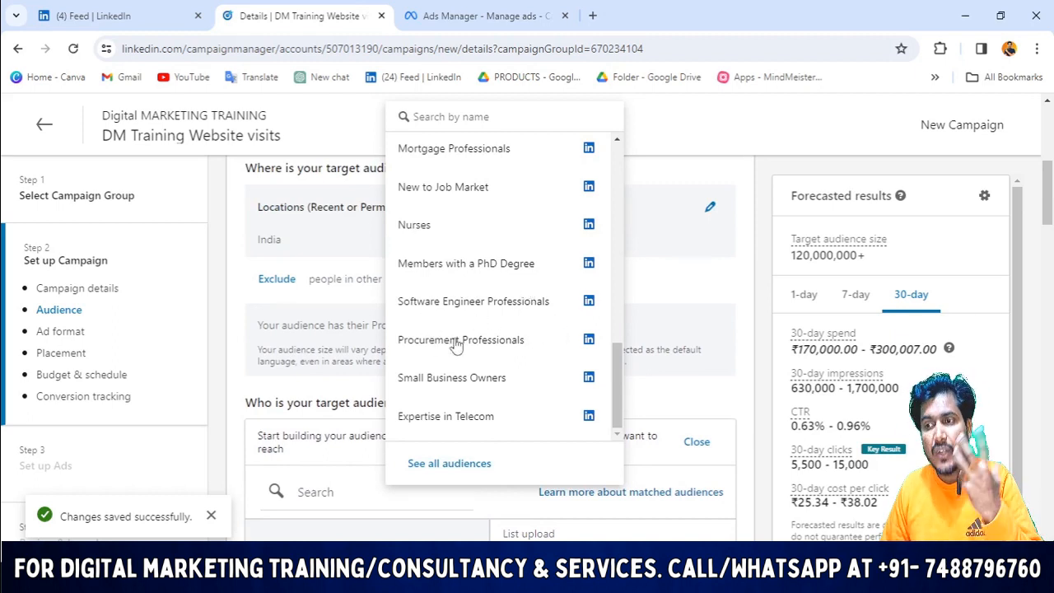
{"action": "scroll", "coordinate": [490, 322], "scroll_direction": "up", "scroll_amount": 5}
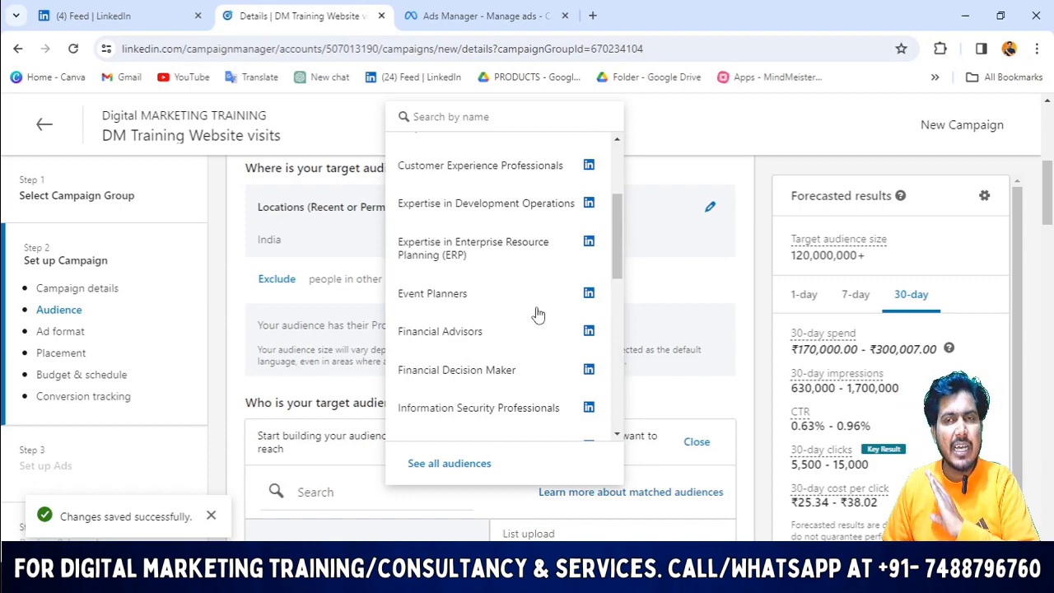
{"action": "scroll", "coordinate": [536, 313], "scroll_direction": "down", "scroll_amount": 5}
{"action": "scroll", "coordinate": [518, 330], "scroll_direction": "up", "scroll_amount": 7}
{"action": "scroll", "coordinate": [518, 247], "scroll_direction": "down", "scroll_amount": 10}
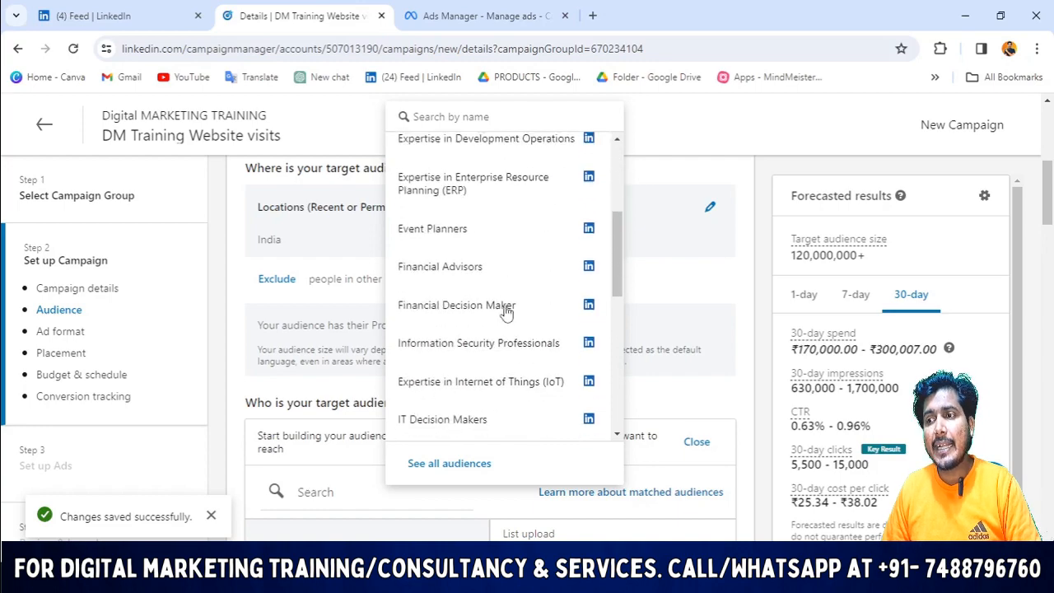
{"action": "scroll", "coordinate": [518, 307], "scroll_direction": "down", "scroll_amount": 3}
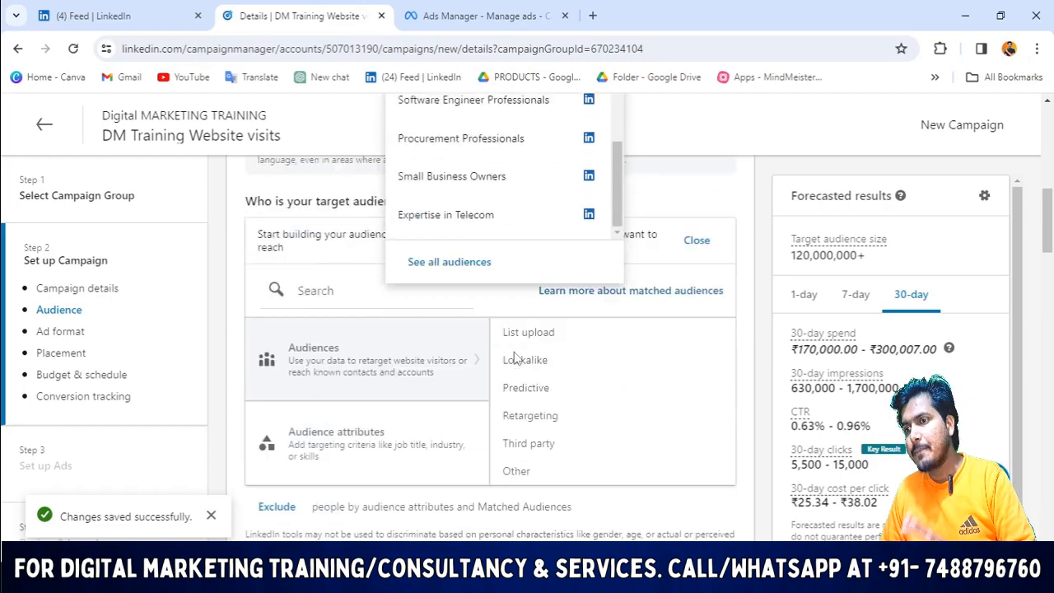
{"action": "scroll", "coordinate": [486, 258], "scroll_direction": "up", "scroll_amount": 10}
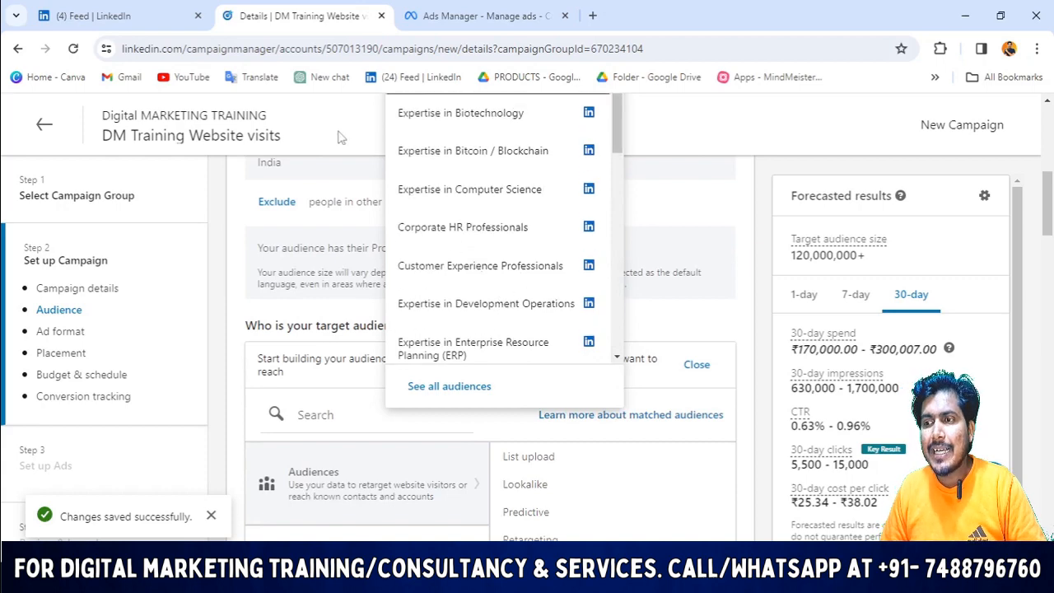
{"action": "scroll", "coordinate": [435, 224], "scroll_direction": "up", "scroll_amount": 6}
{"action": "scroll", "coordinate": [499, 322], "scroll_direction": "down", "scroll_amount": 5}
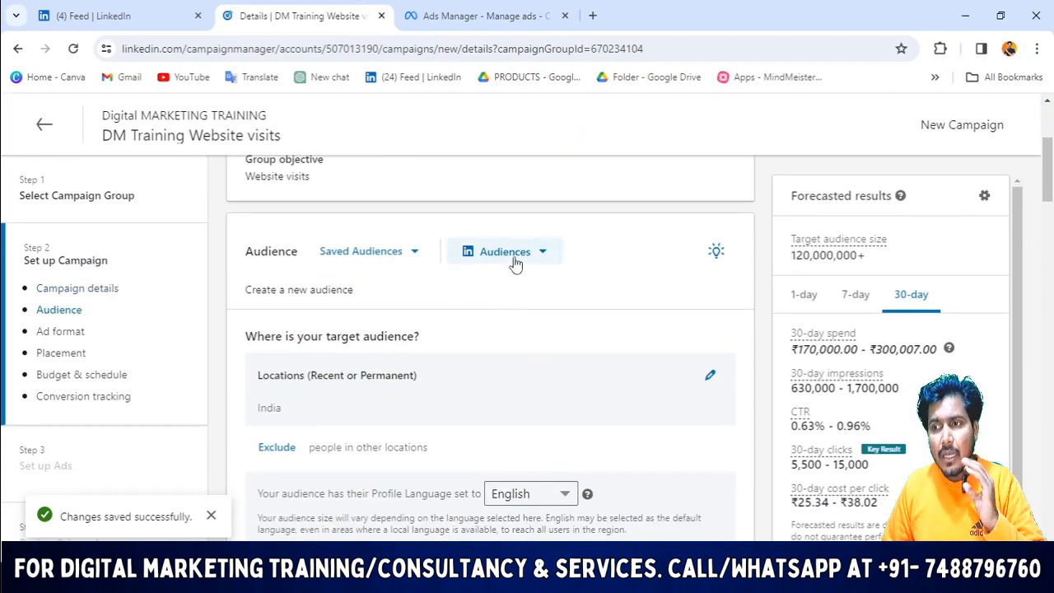
{"action": "scroll", "coordinate": [544, 313], "scroll_direction": "down", "scroll_amount": 3}
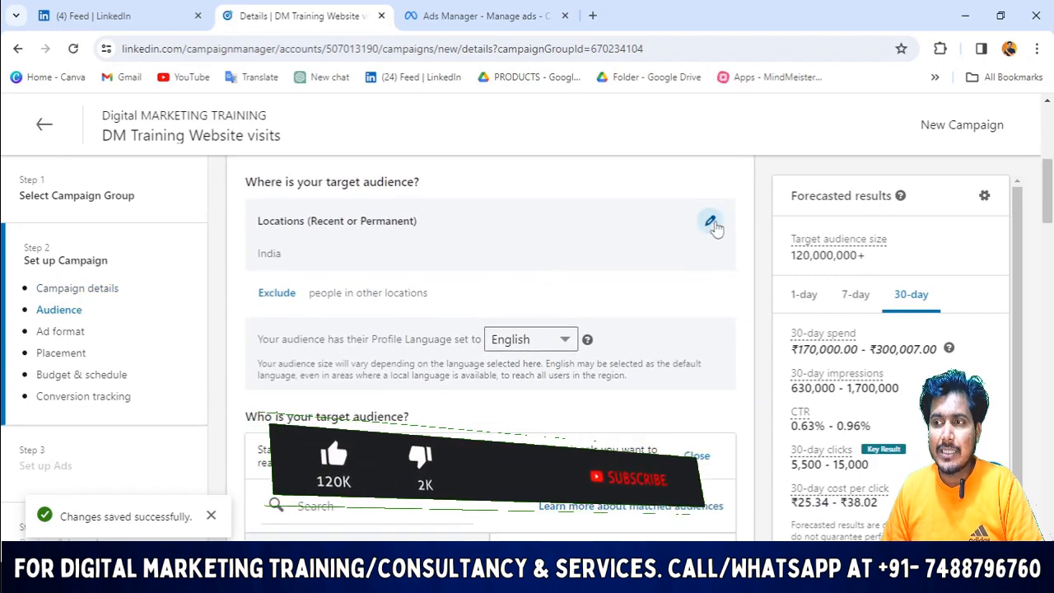
- Open the target audience's locations for editing, check the available location types and remove India from the included locations
{"action": "left_click", "coordinate": [711, 222]}
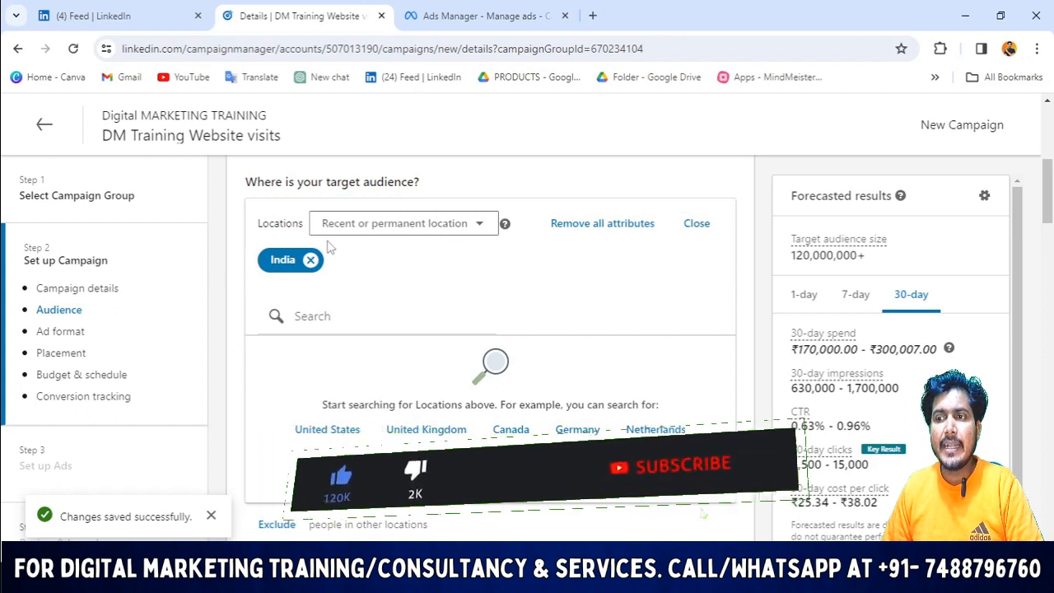
{"action": "left_click", "coordinate": [378, 225]}
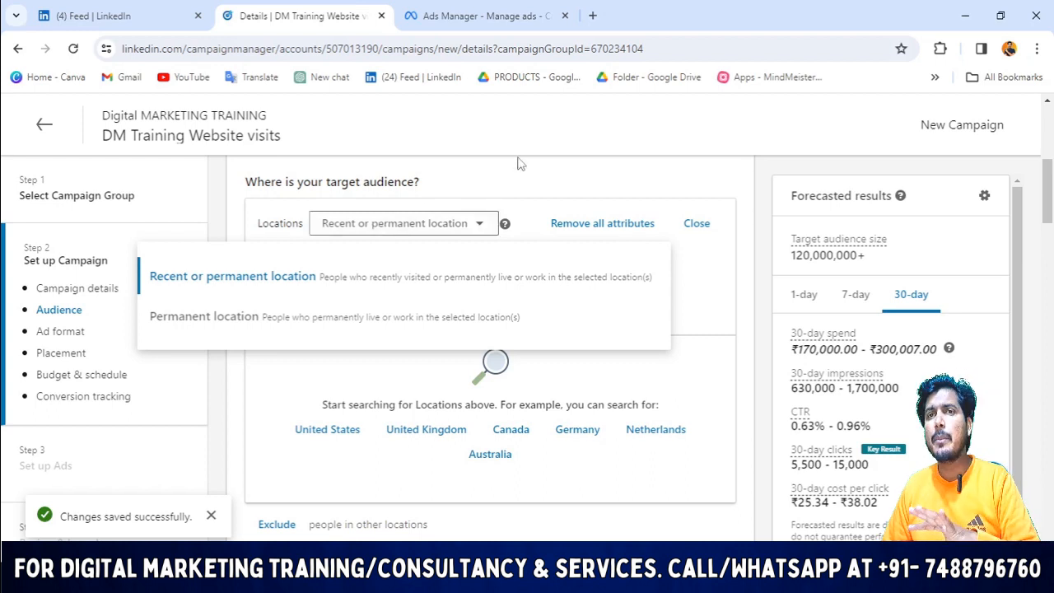
{"action": "left_click", "coordinate": [566, 141]}
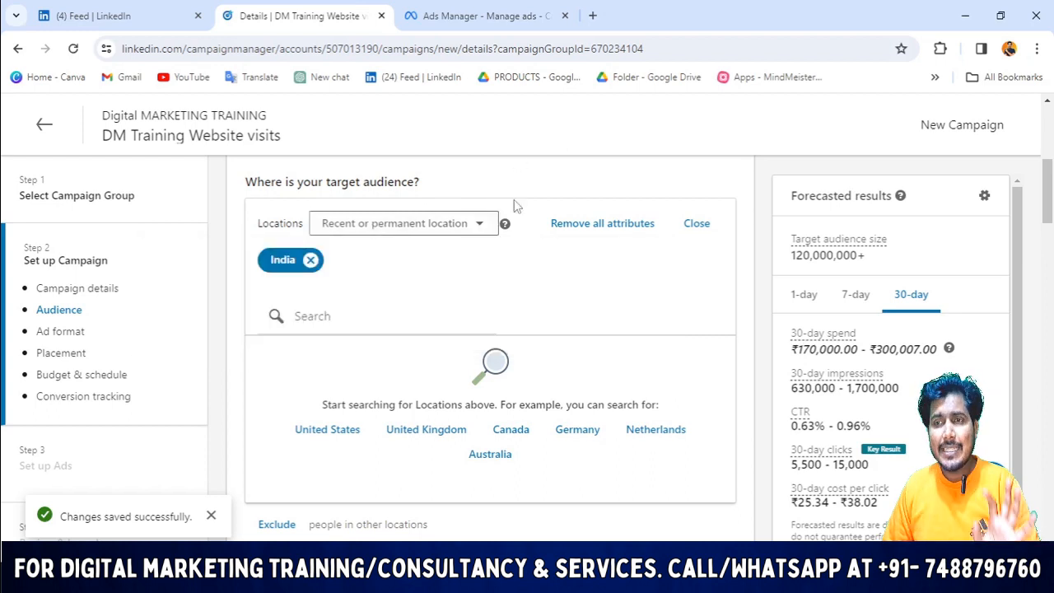
{"action": "left_click", "coordinate": [311, 259]}
- Set the location type for the target audience to Permanent location
{"action": "left_click", "coordinate": [368, 229]}
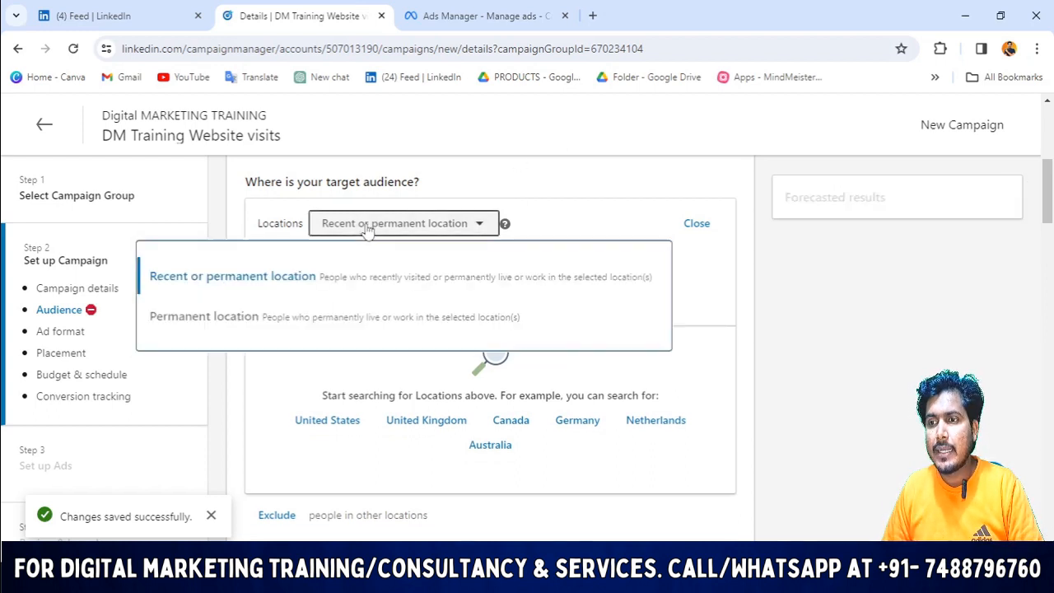
{"action": "scroll", "coordinate": [368, 229], "scroll_direction": "down", "scroll_amount": 5}
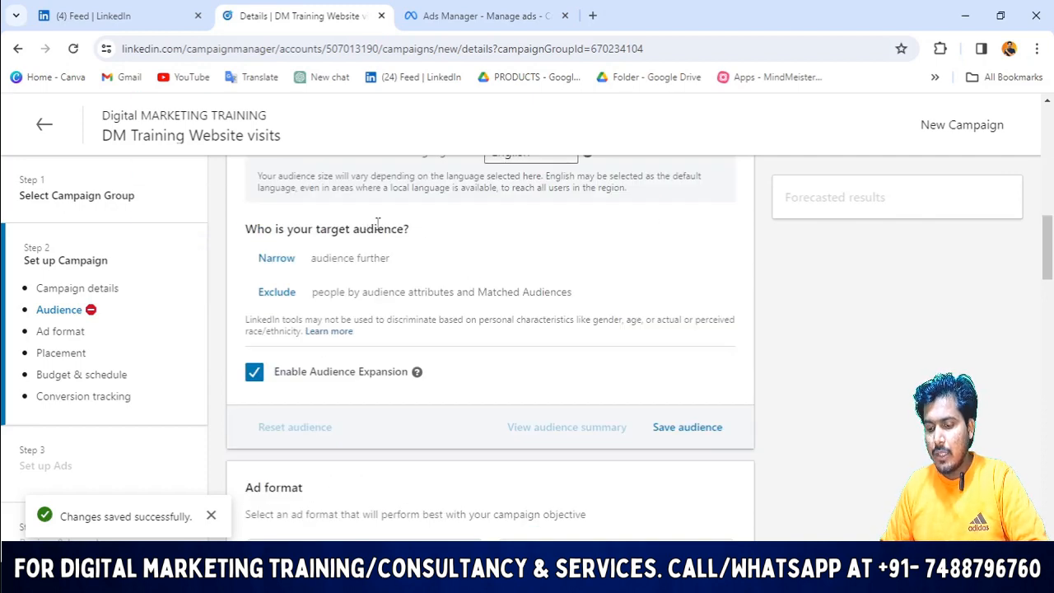
{"action": "scroll", "coordinate": [433, 245], "scroll_direction": "up", "scroll_amount": 2}
{"action": "scroll", "coordinate": [440, 407], "scroll_direction": "down", "scroll_amount": 3}
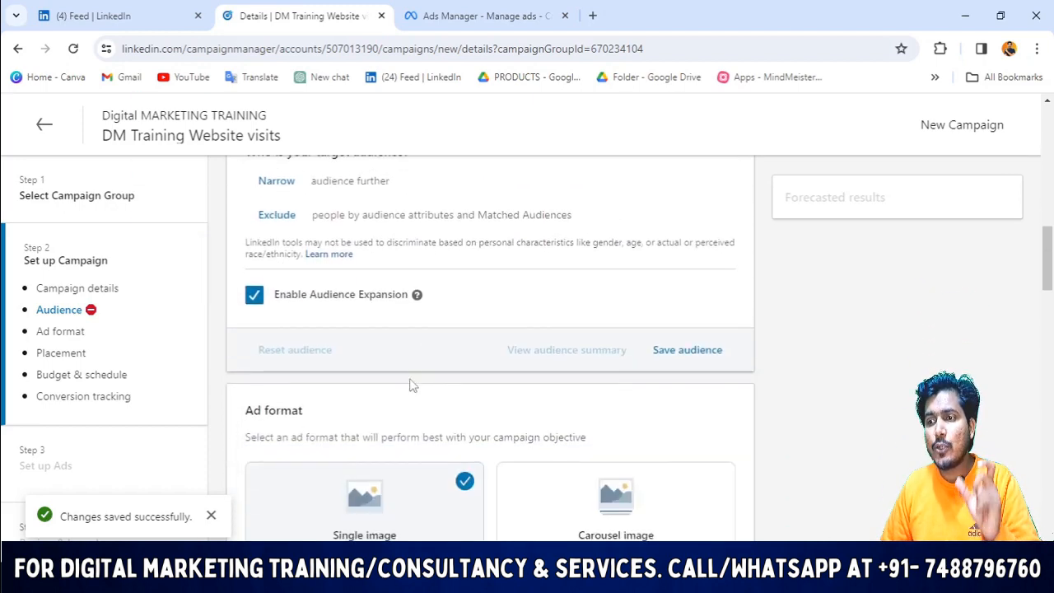
{"action": "scroll", "coordinate": [412, 385], "scroll_direction": "down", "scroll_amount": 2}
{"action": "scroll", "coordinate": [384, 372], "scroll_direction": "up", "scroll_amount": 6}
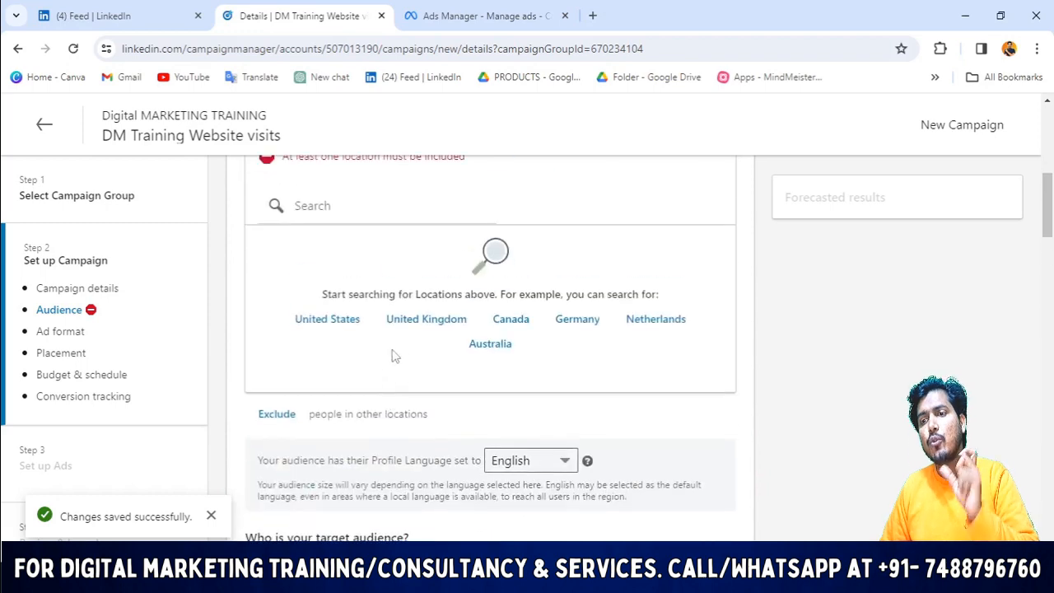
{"action": "scroll", "coordinate": [393, 355], "scroll_direction": "up", "scroll_amount": 2}
{"action": "left_click", "coordinate": [371, 279]}
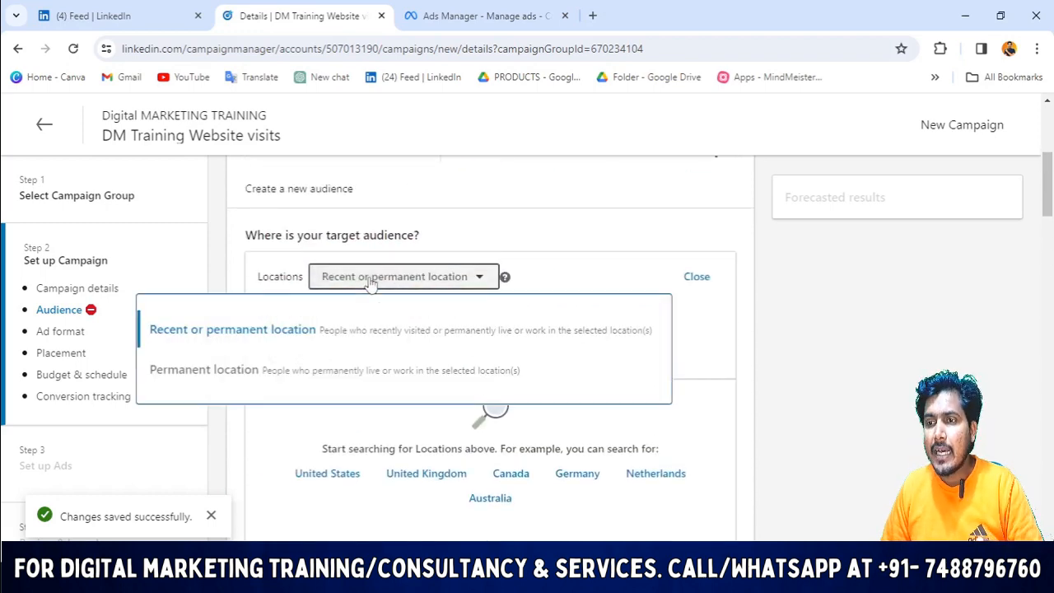
{"action": "left_click", "coordinate": [371, 280]}
{"action": "left_click", "coordinate": [393, 278]}
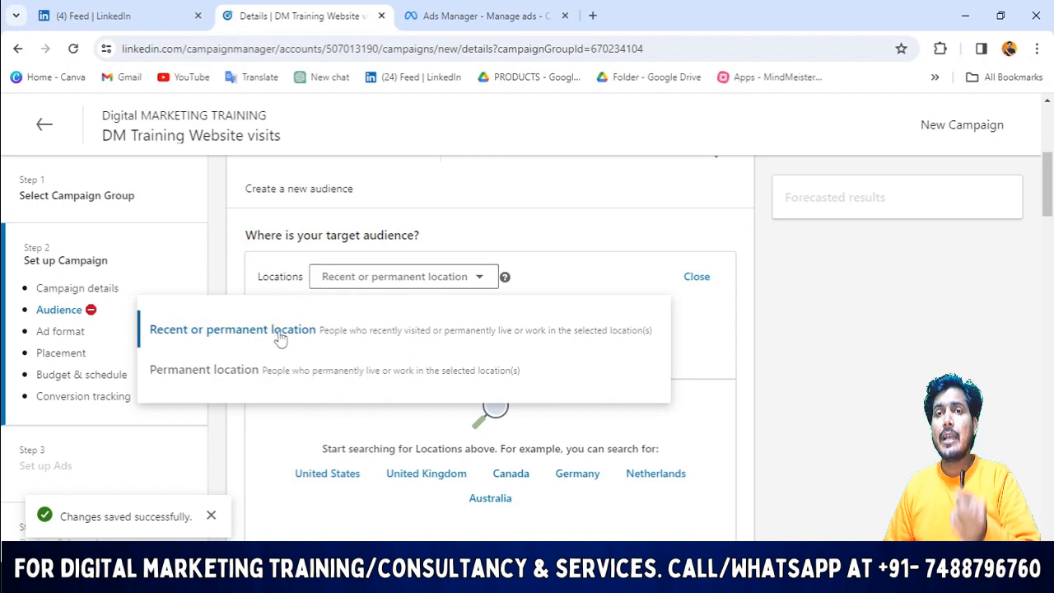
{"action": "left_click", "coordinate": [232, 374]}
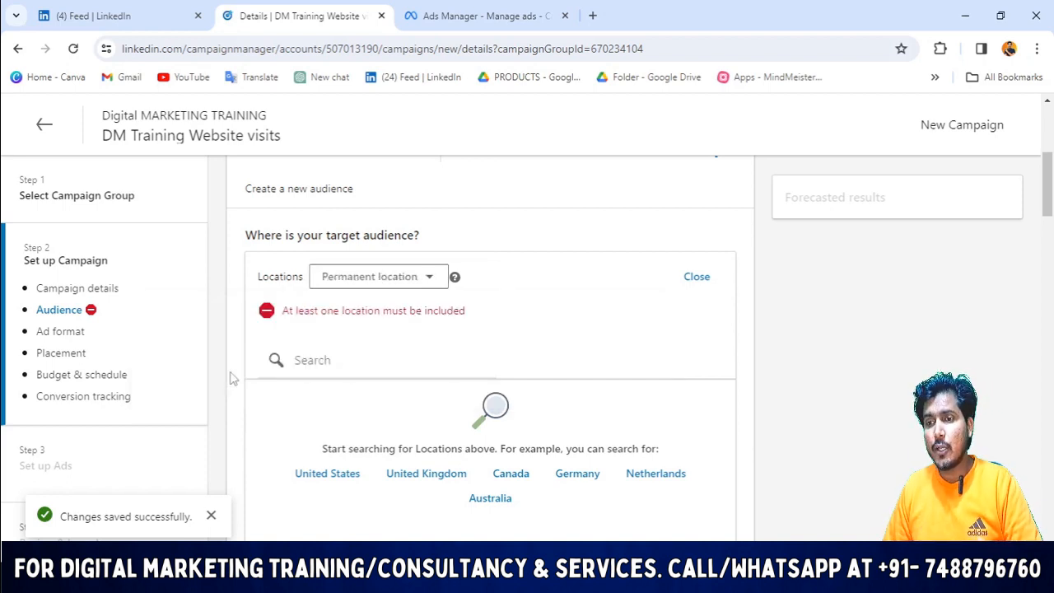
- Search for and add "New Delhi, Delhi, India" and "Mumbai, Maharashtra, India" to the included target locations
{"action": "left_click", "coordinate": [333, 365]}
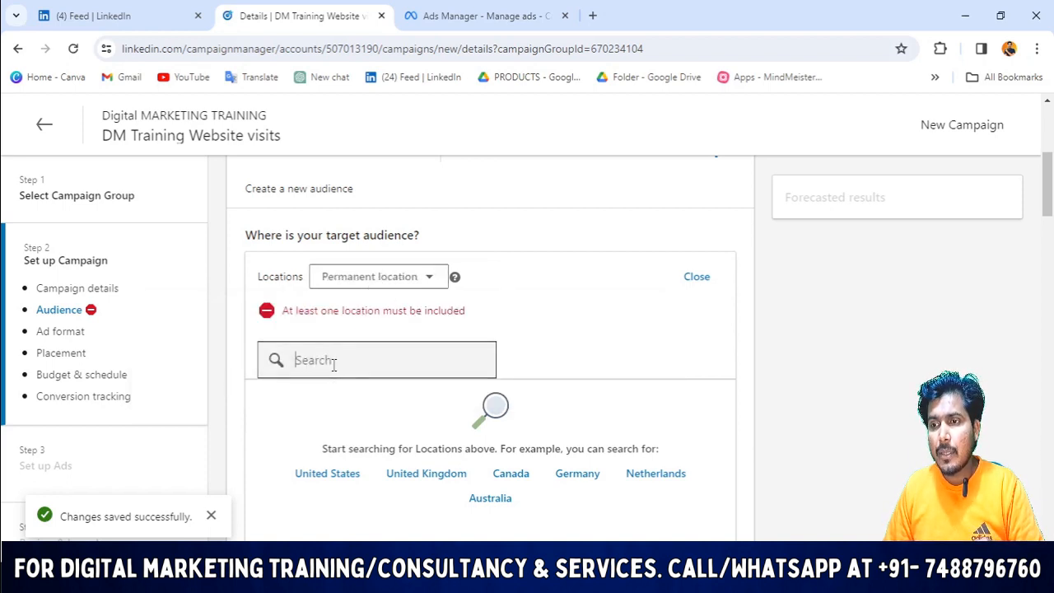
{"action": "type", "text": "new delhi"}
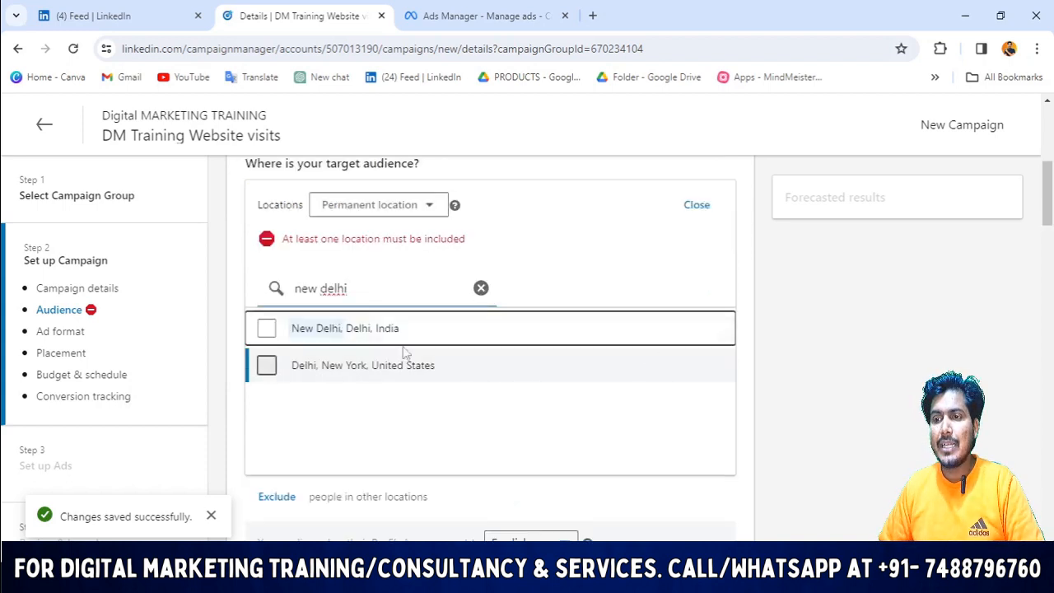
{"action": "left_click", "coordinate": [386, 334]}
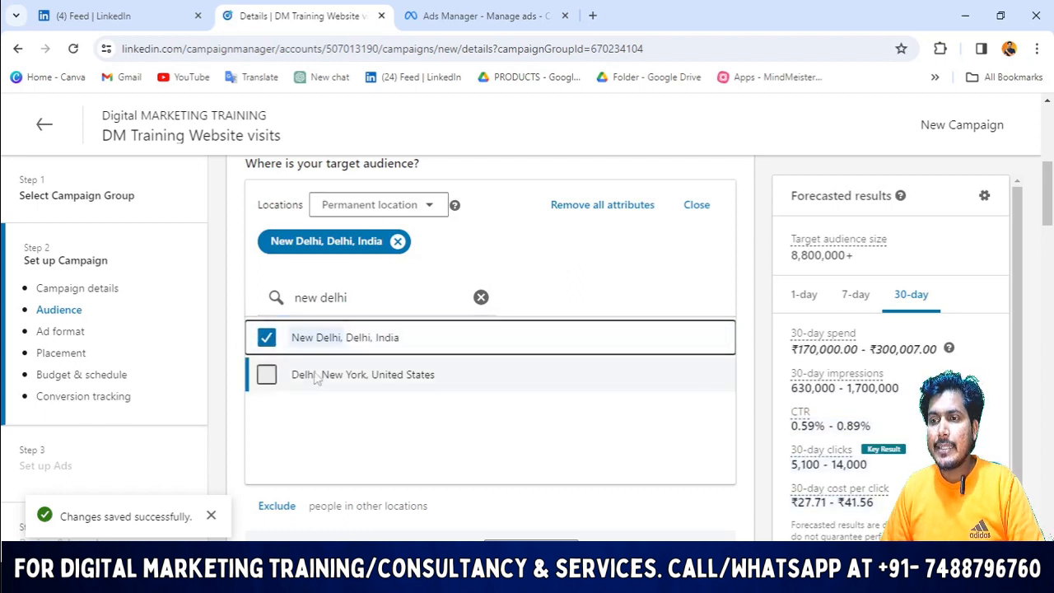
{"action": "left_click", "coordinate": [428, 301]}
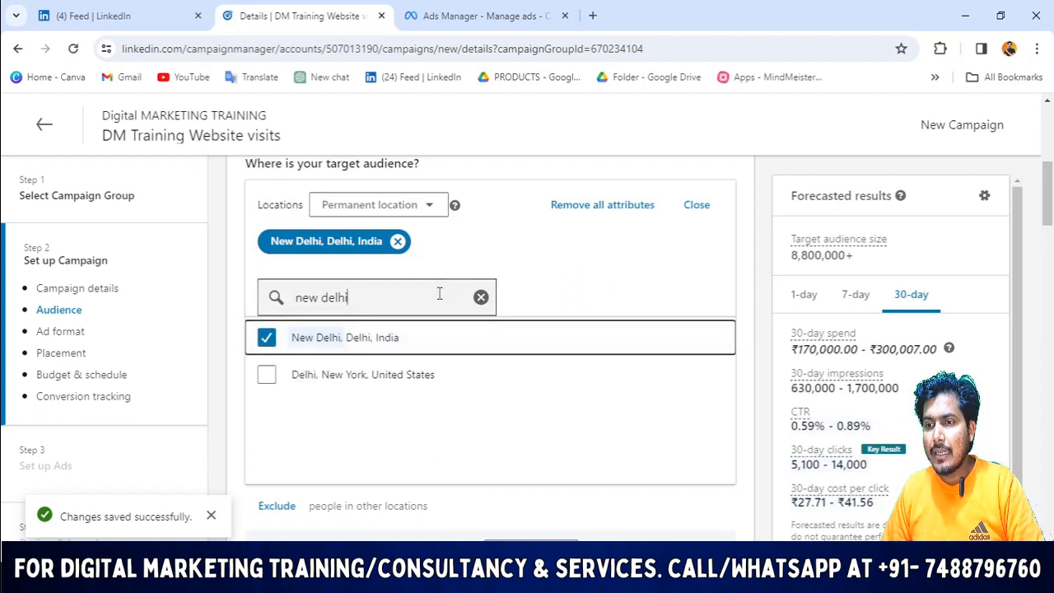
{"action": "key", "text": "ctrl+a"}
{"action": "type", "text": "mum"}
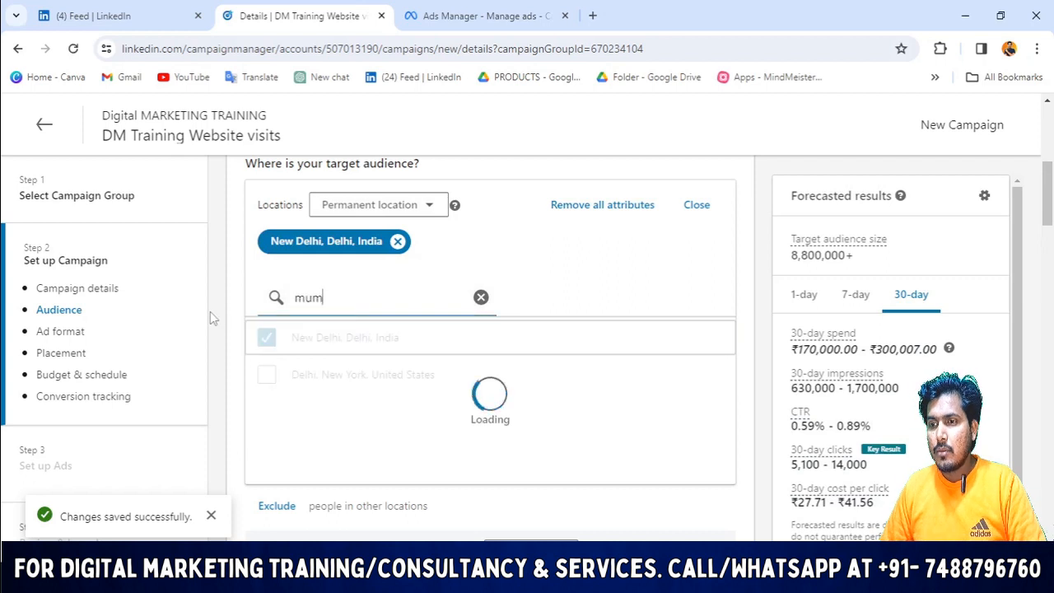
{"action": "type", "text": "bai"}
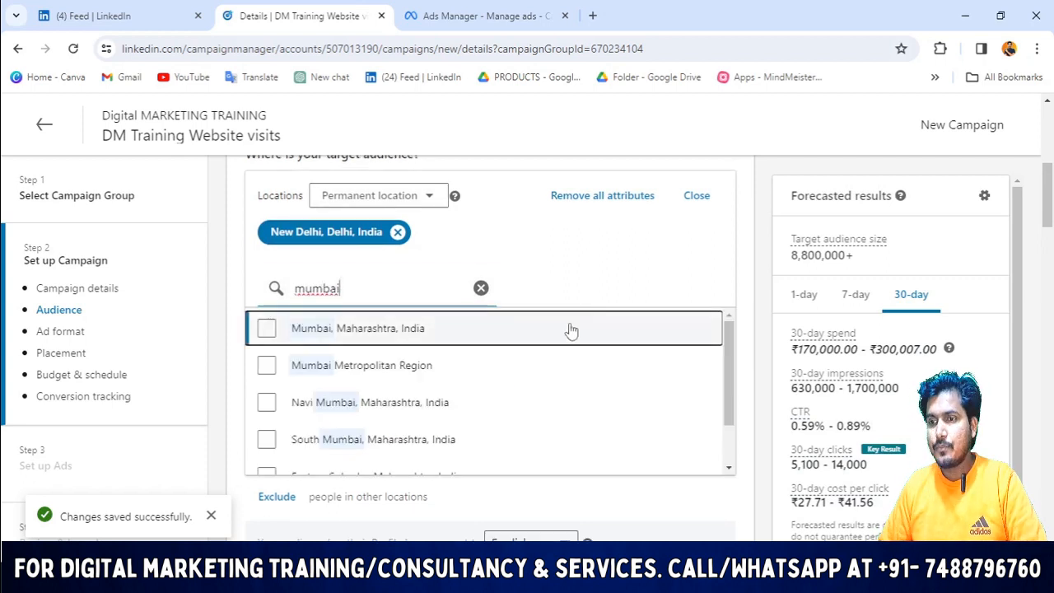
{"action": "left_click", "coordinate": [376, 332]}
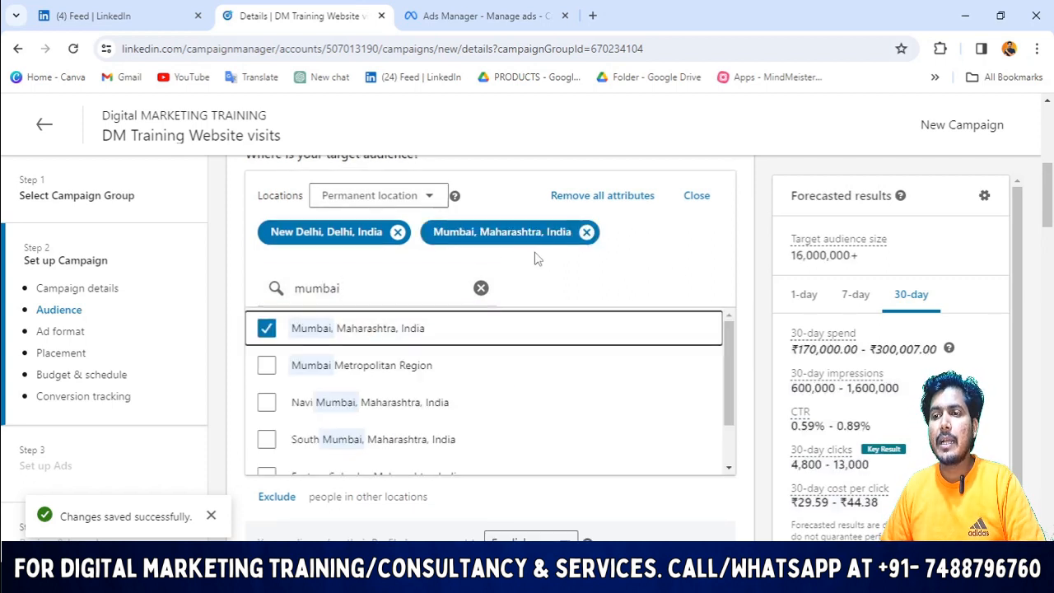
- Remove the New Delhi and Mumbai locations and include India as the target location instead
{"action": "left_click", "coordinate": [398, 232]}
{"action": "left_click", "coordinate": [426, 231]}
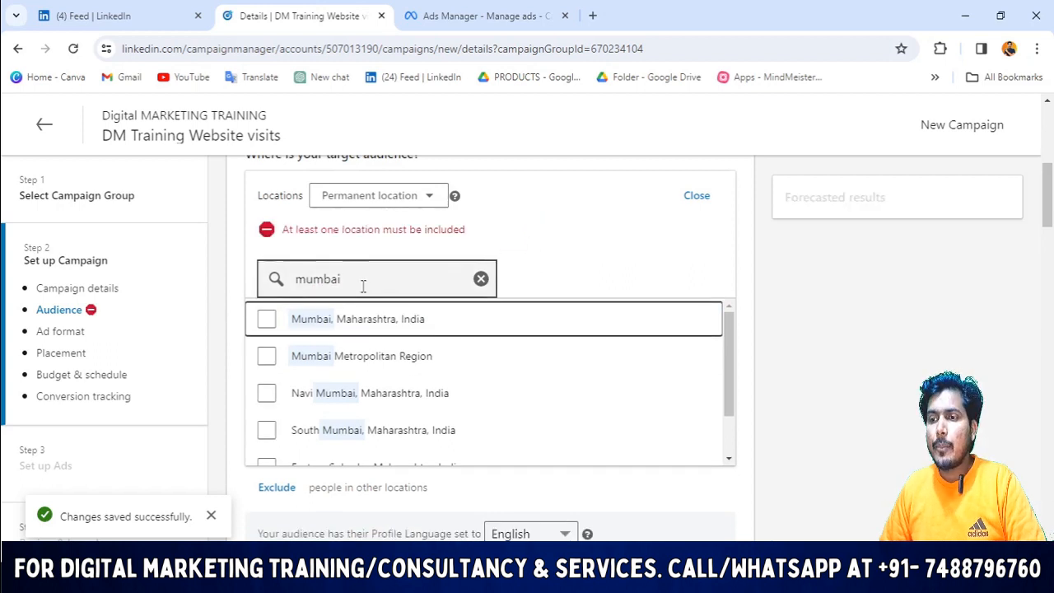
{"action": "left_click_drag", "start_coordinate": [365, 280], "coordinate": [201, 265]}
{"action": "type", "text": "india"}
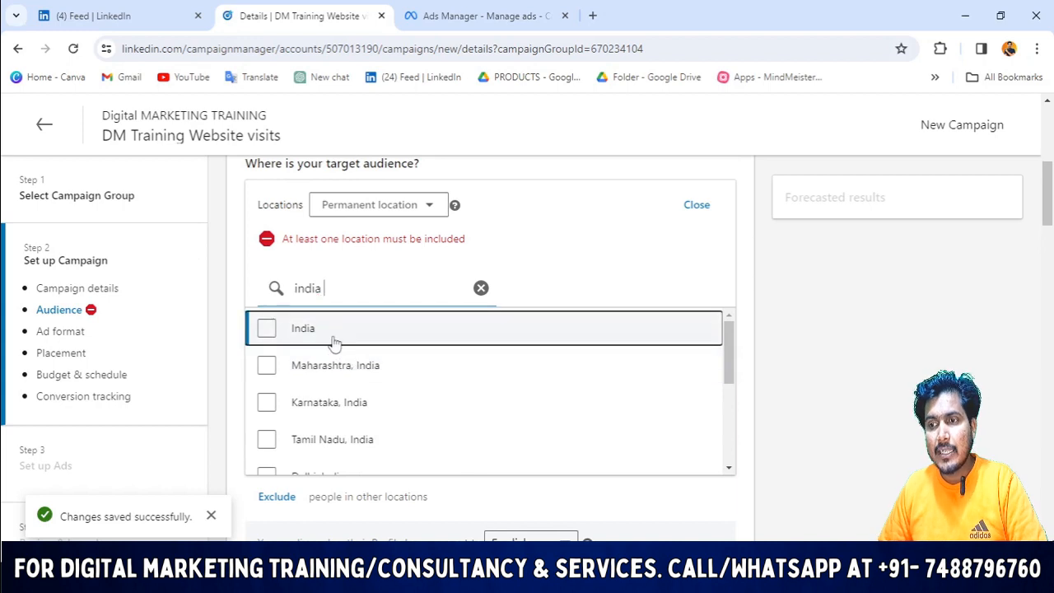
{"action": "left_click", "coordinate": [266, 330]}
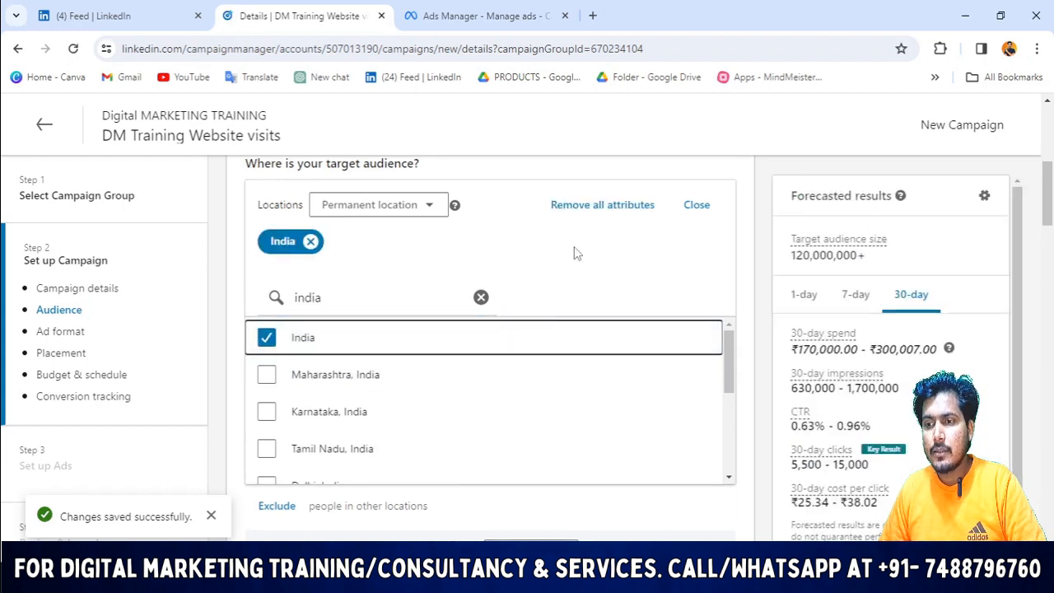
- Start a location exclusion for the target audience and exclude "Tamil Nadu, India"
{"action": "scroll", "coordinate": [631, 336], "scroll_direction": "down", "scroll_amount": 3}
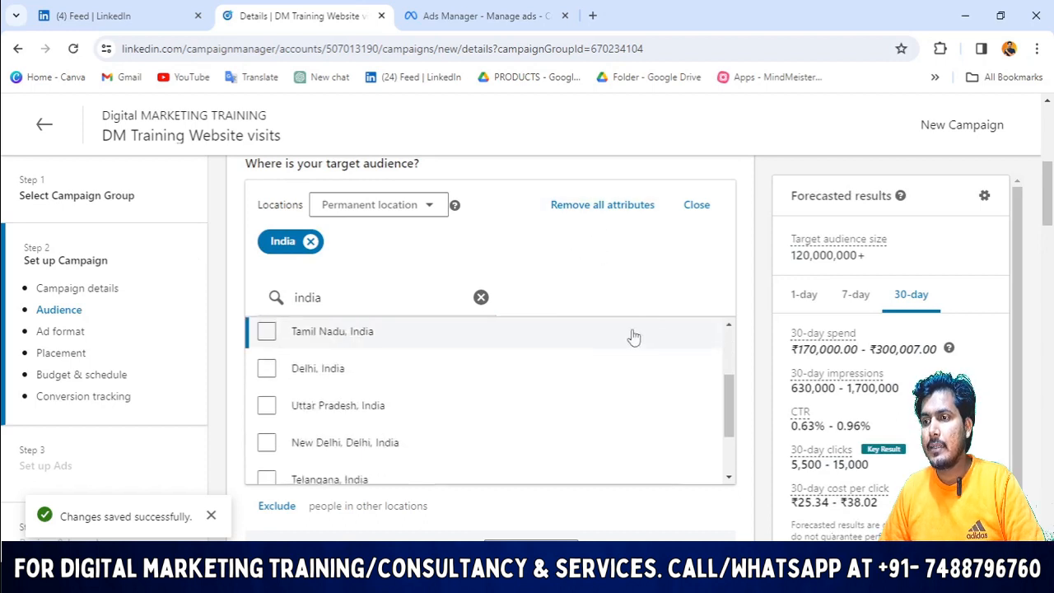
{"action": "scroll", "coordinate": [454, 450], "scroll_direction": "down", "scroll_amount": 5}
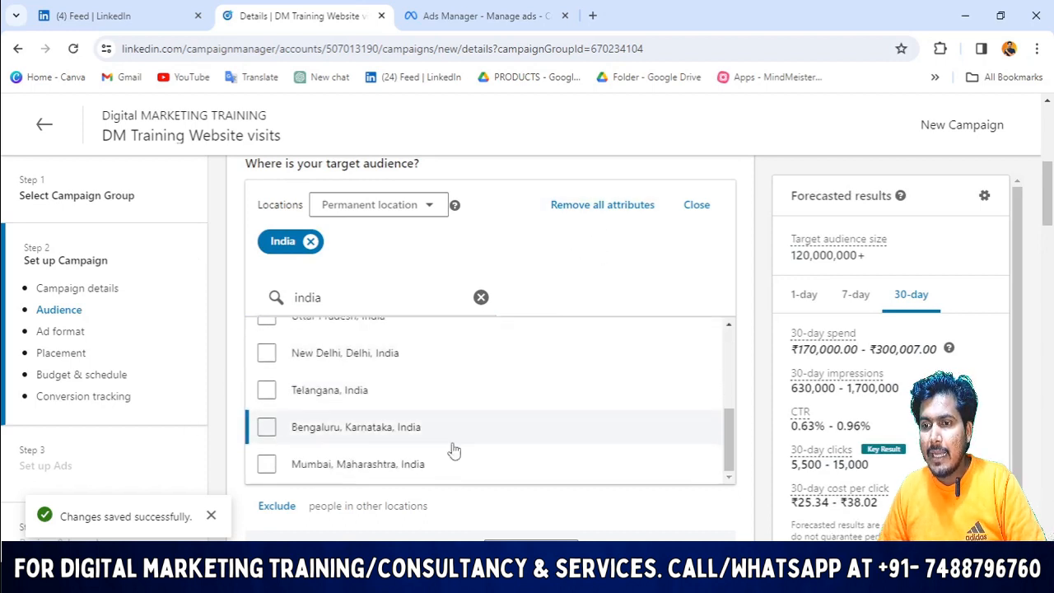
{"action": "scroll", "coordinate": [329, 263], "scroll_direction": "up", "scroll_amount": 1}
{"action": "scroll", "coordinate": [360, 286], "scroll_direction": "up", "scroll_amount": 3}
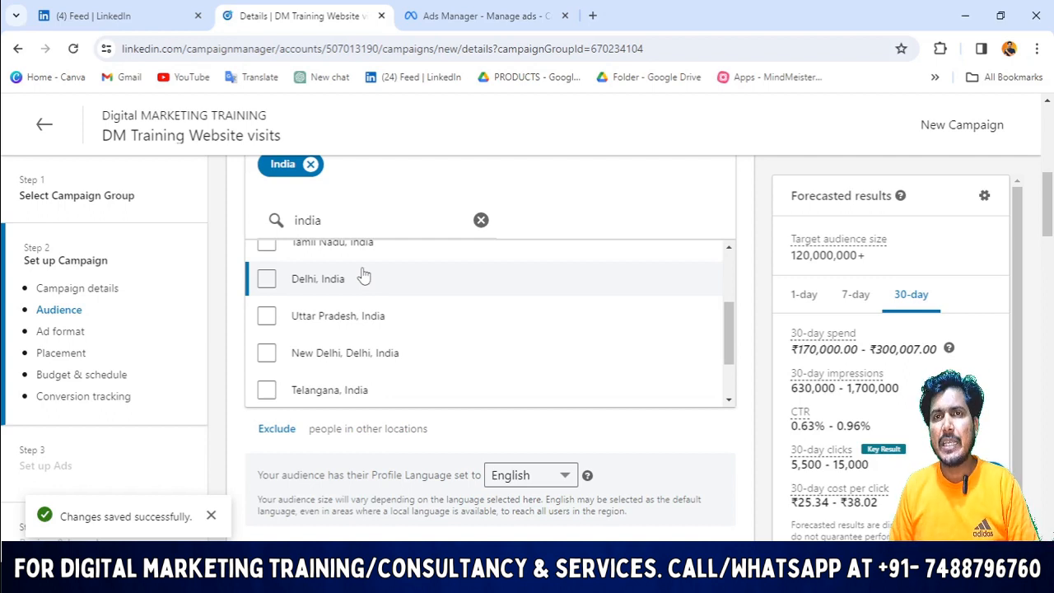
{"action": "scroll", "coordinate": [355, 280], "scroll_direction": "up", "scroll_amount": 3}
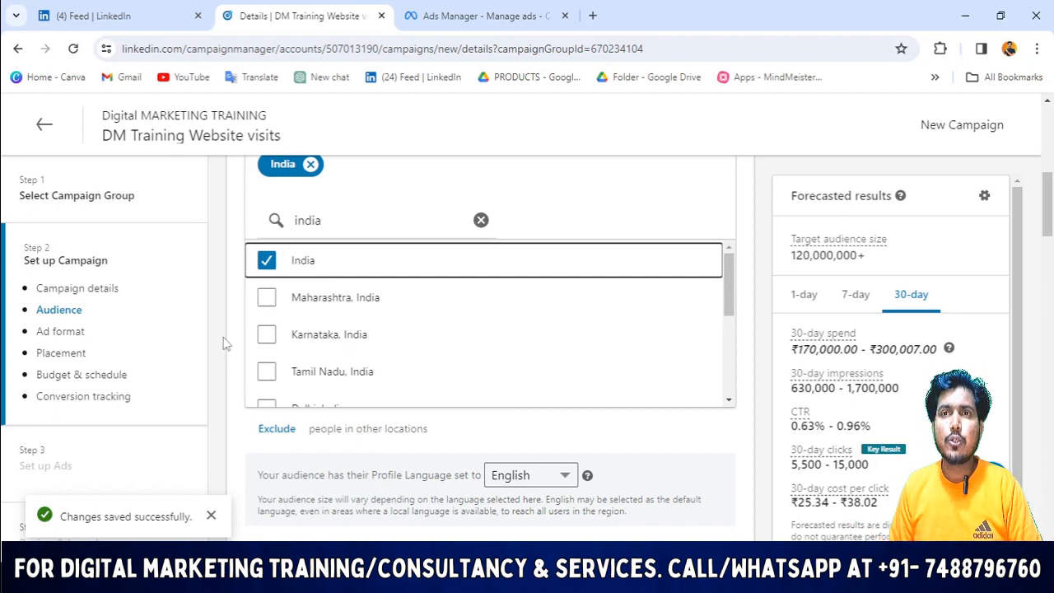
{"action": "left_click", "coordinate": [277, 430]}
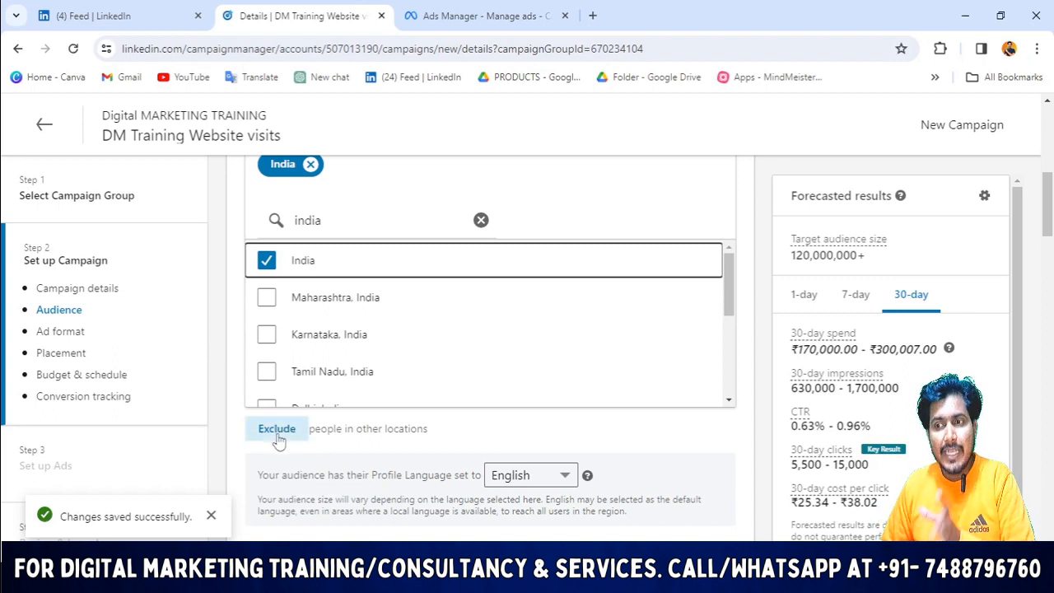
{"action": "left_click", "coordinate": [320, 261]}
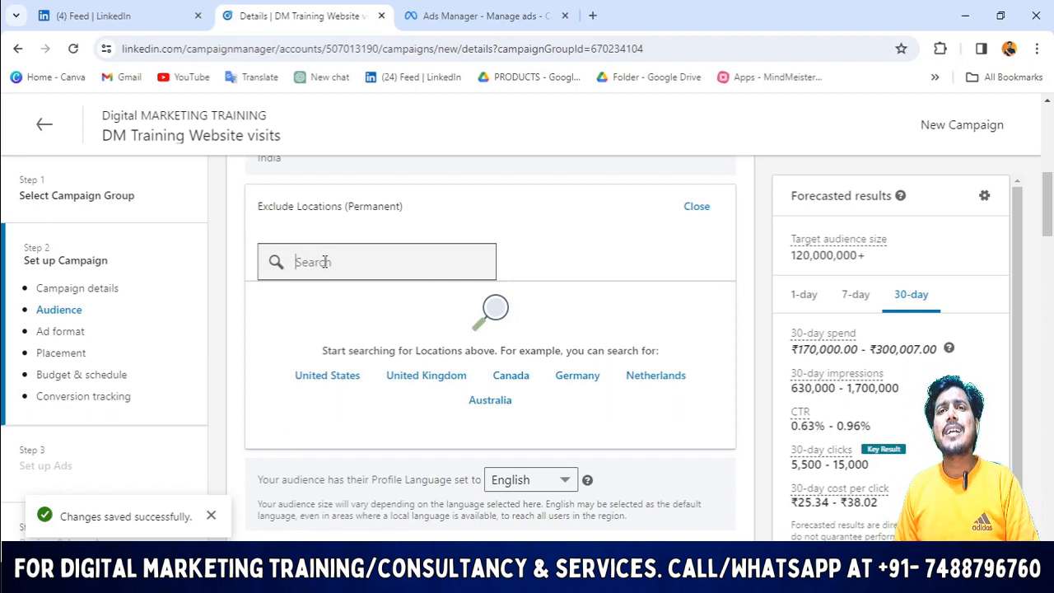
{"action": "type", "text": "ta"}
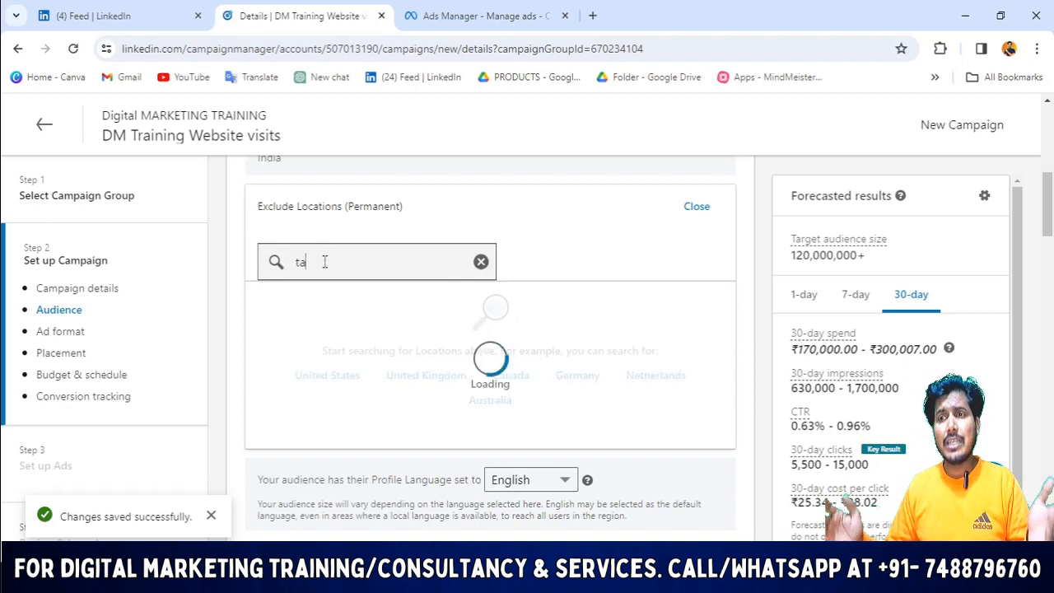
{"action": "type", "text": "milnadu"}
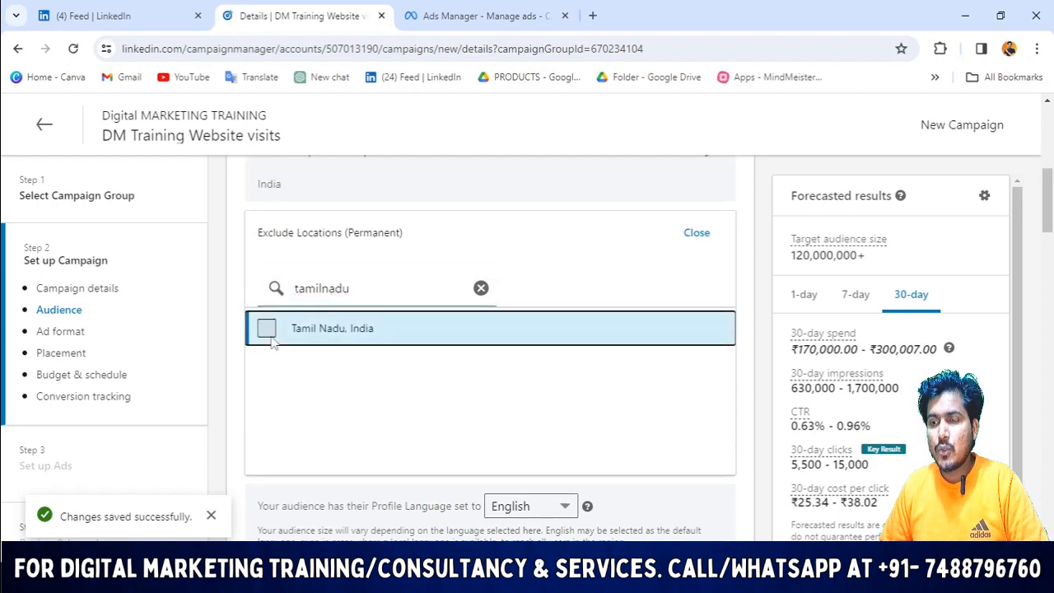
{"action": "left_click", "coordinate": [297, 327]}
- Add "Kerala, India" and "Karnataka, India" to the excluded locations
{"action": "left_click_drag", "start_coordinate": [371, 326], "coordinate": [233, 331]}
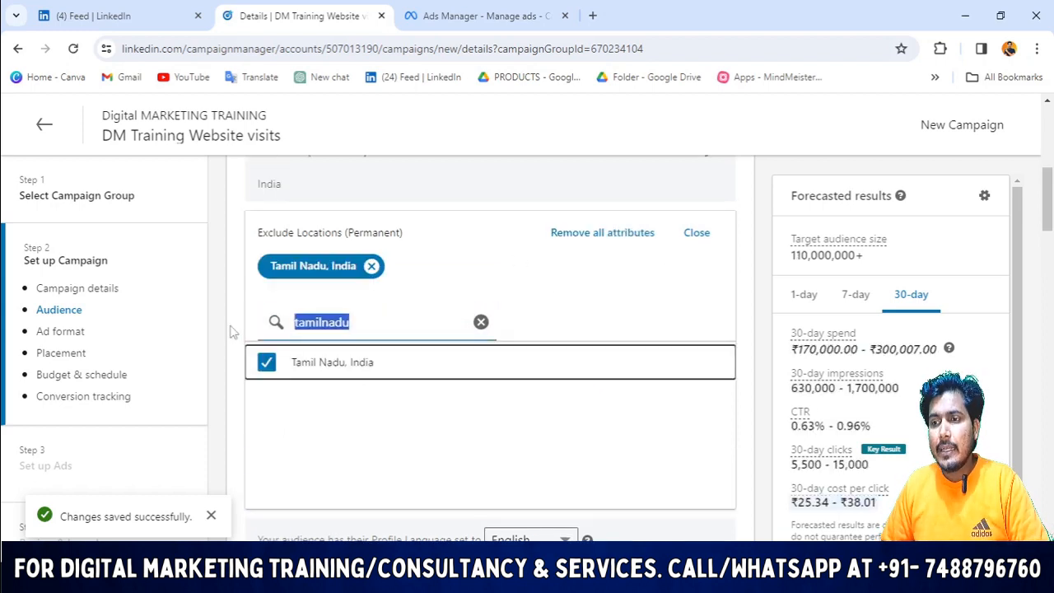
{"action": "type", "text": "keral"}
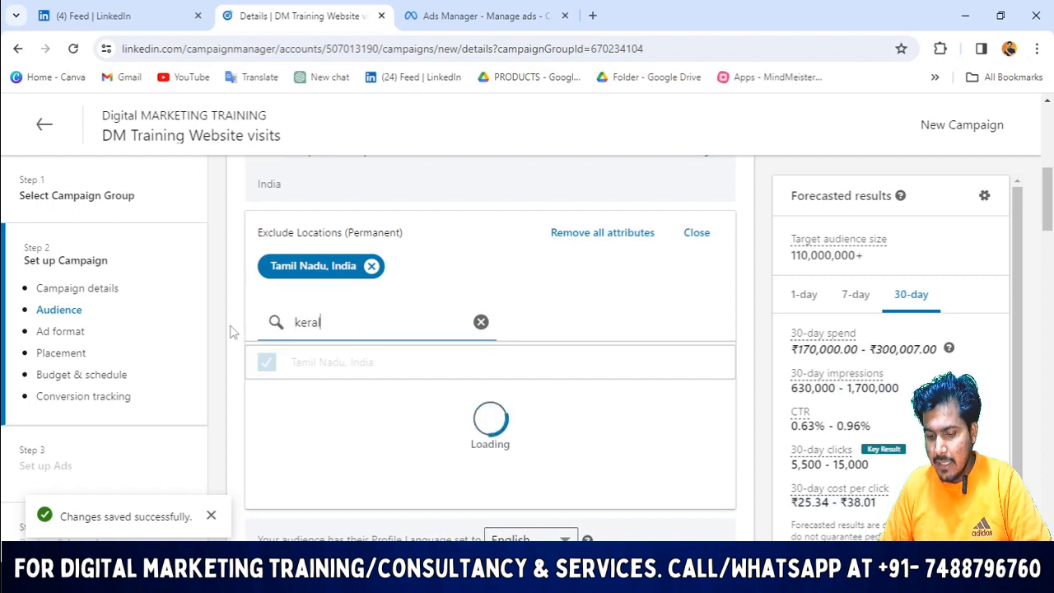
{"action": "left_click", "coordinate": [266, 328]}
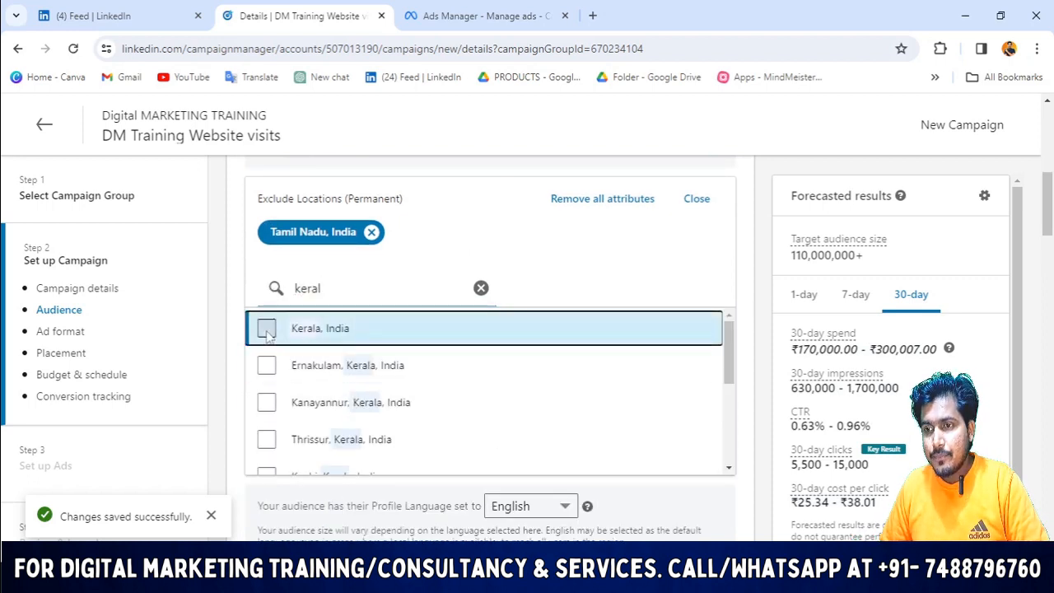
{"action": "left_click_drag", "start_coordinate": [348, 288], "coordinate": [239, 290]}
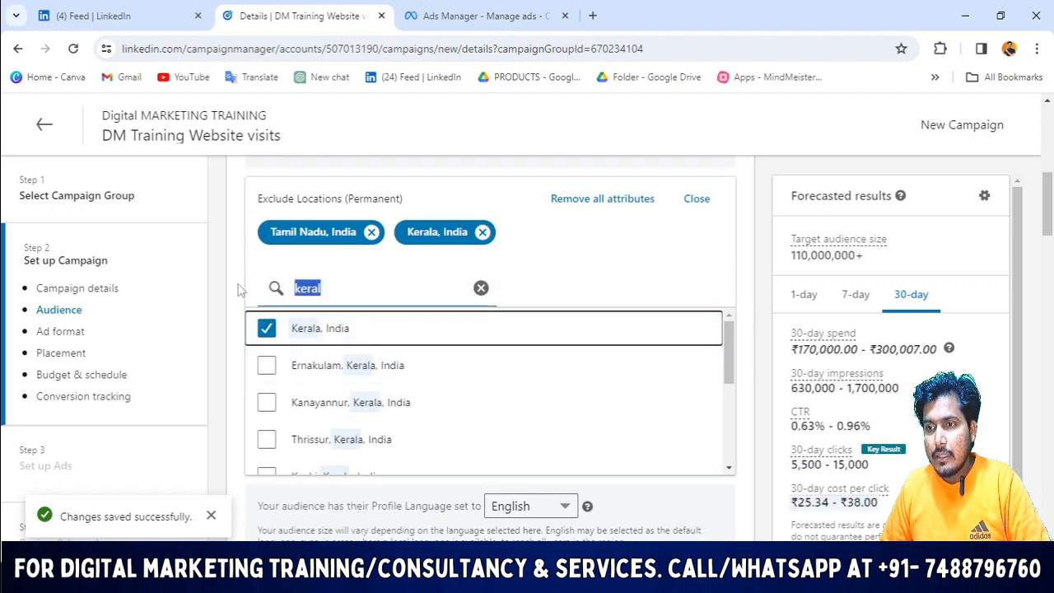
{"action": "key", "text": "BackSpace"}
{"action": "type", "text": "karna"}
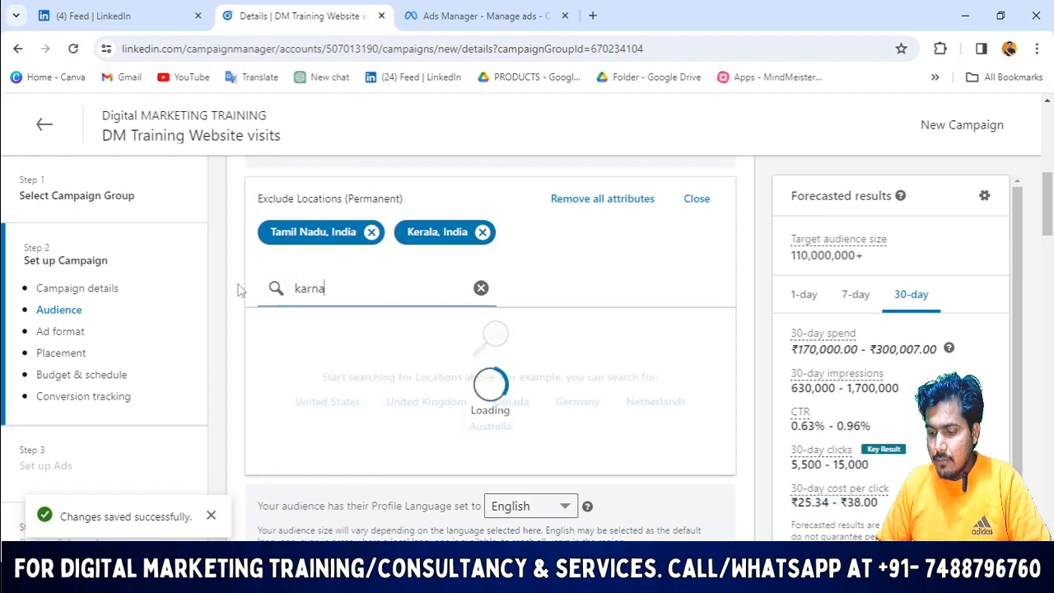
{"action": "type", "text": "tak"}
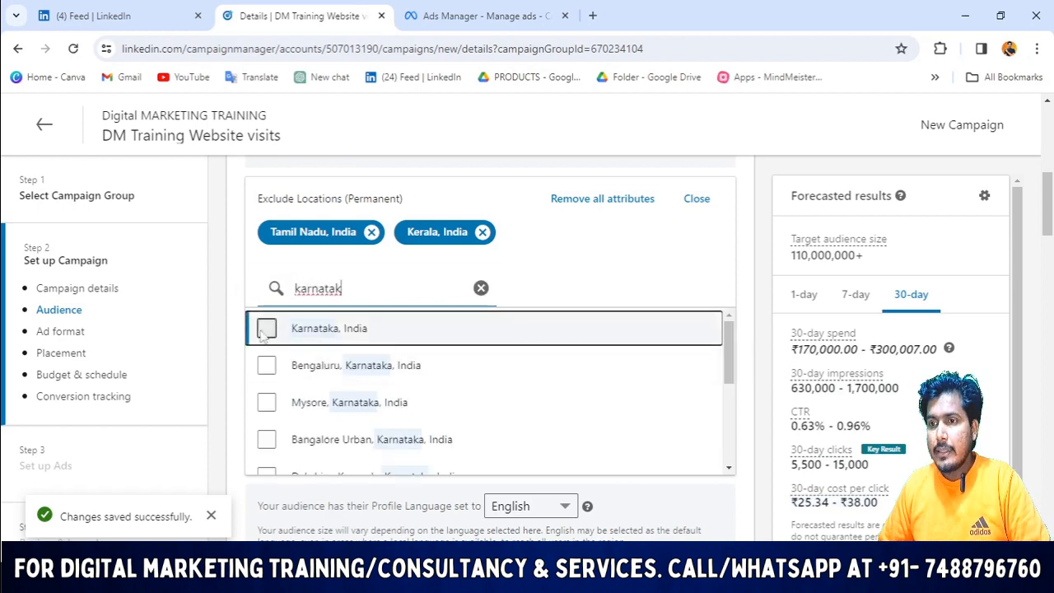
{"action": "left_click", "coordinate": [263, 329]}
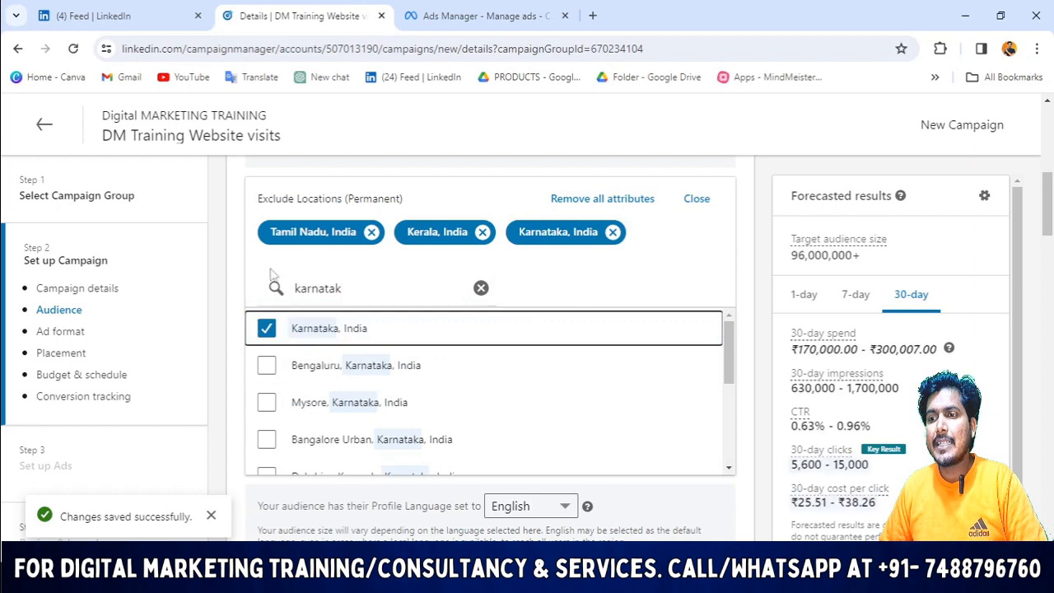
- Review the included and excluded locations and the profile language setting of the target audience
{"action": "scroll", "coordinate": [640, 423], "scroll_direction": "down", "scroll_amount": 8}
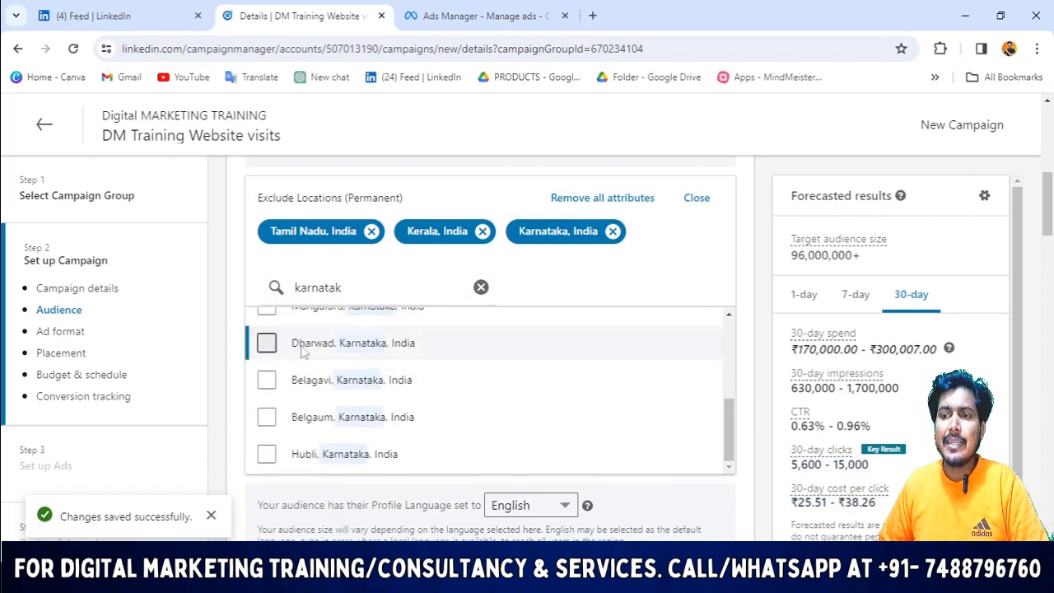
{"action": "scroll", "coordinate": [587, 208], "scroll_direction": "up", "scroll_amount": 4}
{"action": "scroll", "coordinate": [587, 208], "scroll_direction": "up", "scroll_amount": 3}
{"action": "scroll", "coordinate": [603, 271], "scroll_direction": "down", "scroll_amount": 5}
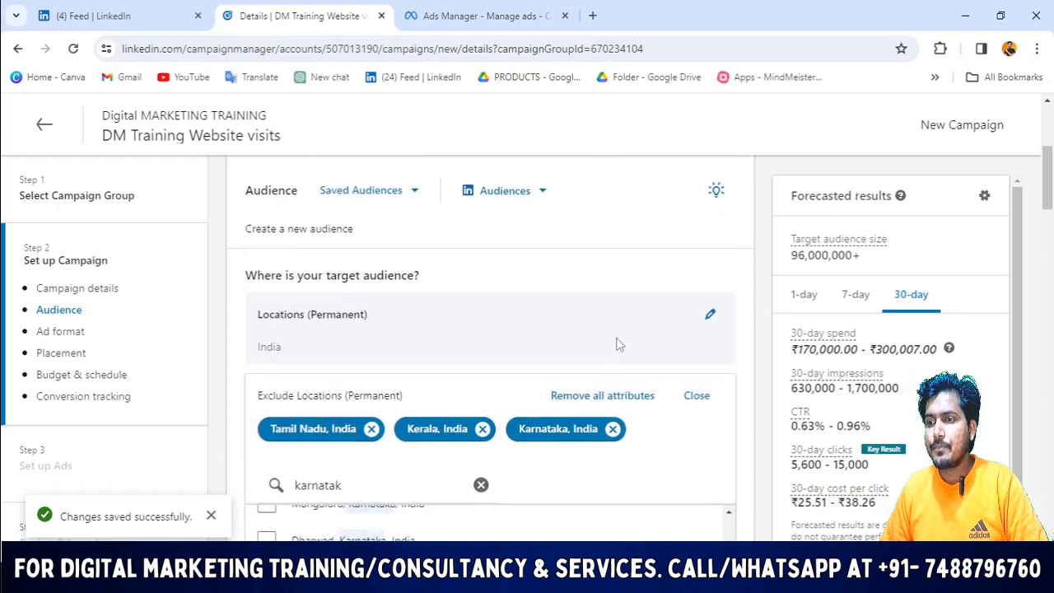
{"action": "scroll", "coordinate": [244, 344], "scroll_direction": "up", "scroll_amount": 5}
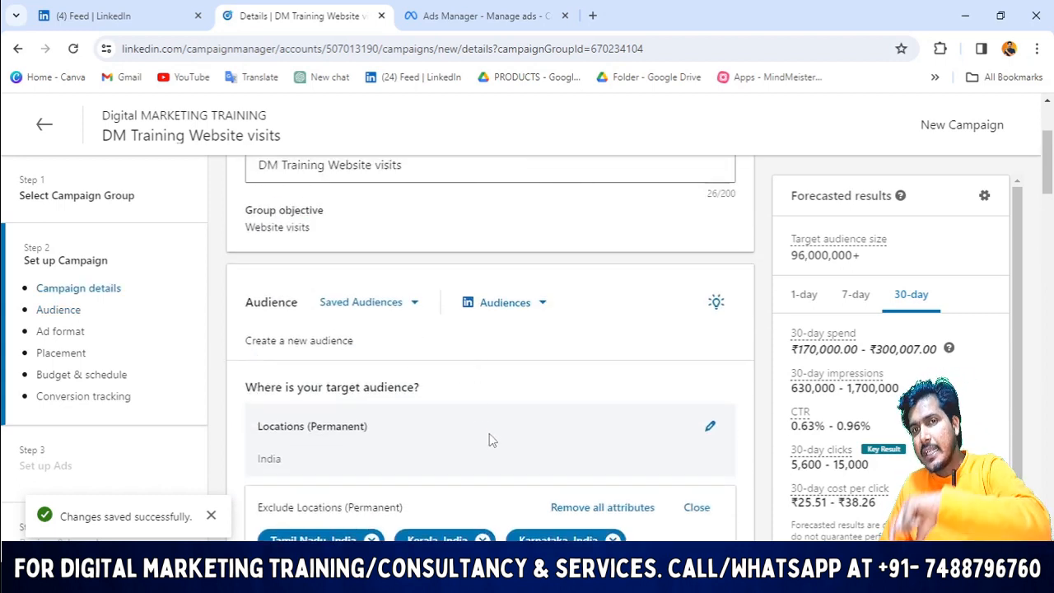
{"action": "scroll", "coordinate": [519, 354], "scroll_direction": "down", "scroll_amount": 2}
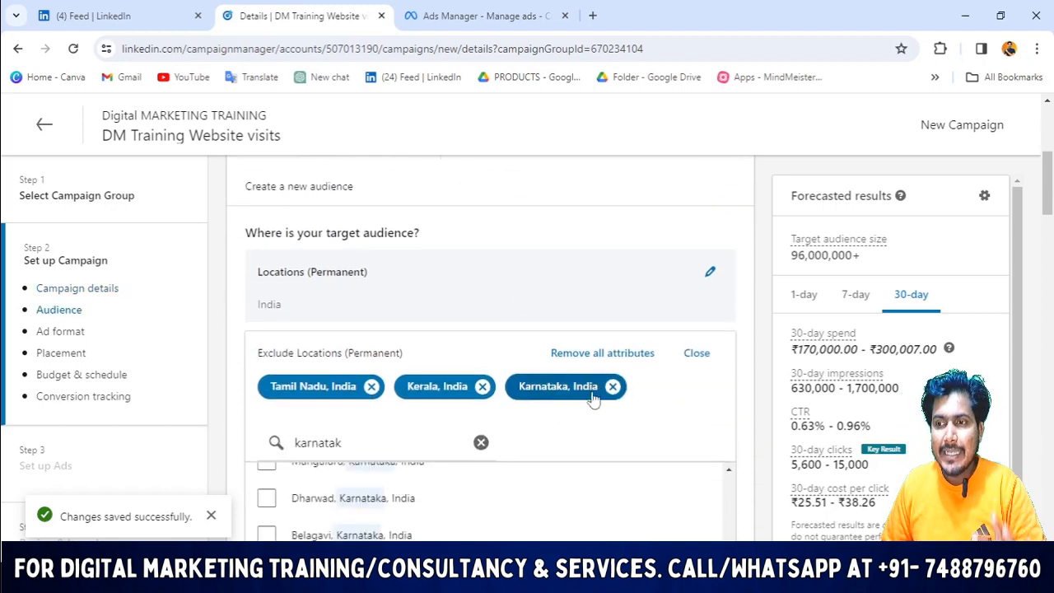
{"action": "scroll", "coordinate": [593, 399], "scroll_direction": "down", "scroll_amount": 6}
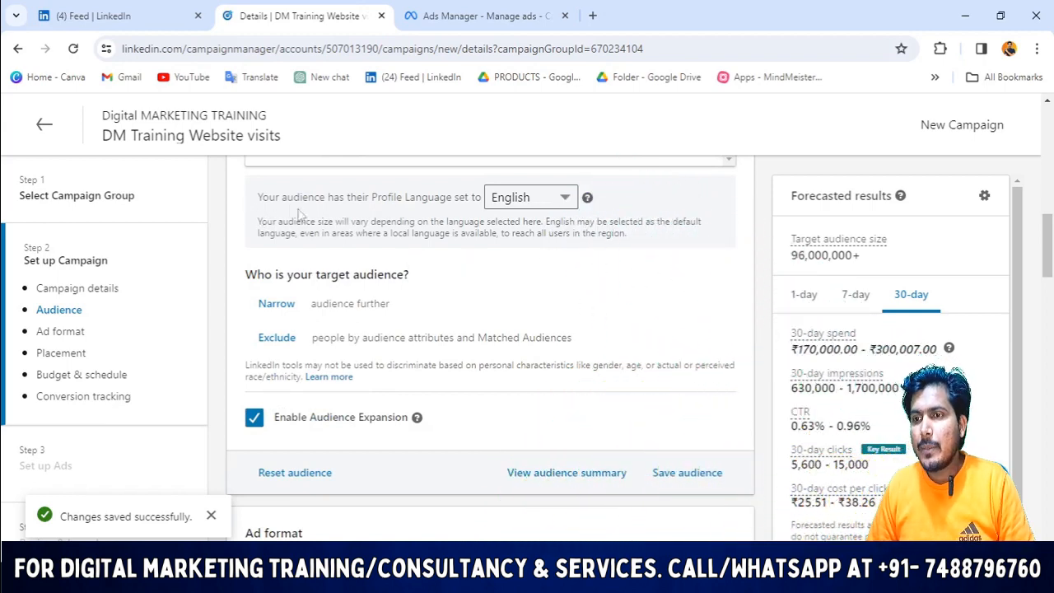
{"action": "left_click_drag", "start_coordinate": [258, 197], "coordinate": [635, 207]}
{"action": "left_click", "coordinate": [635, 207]}
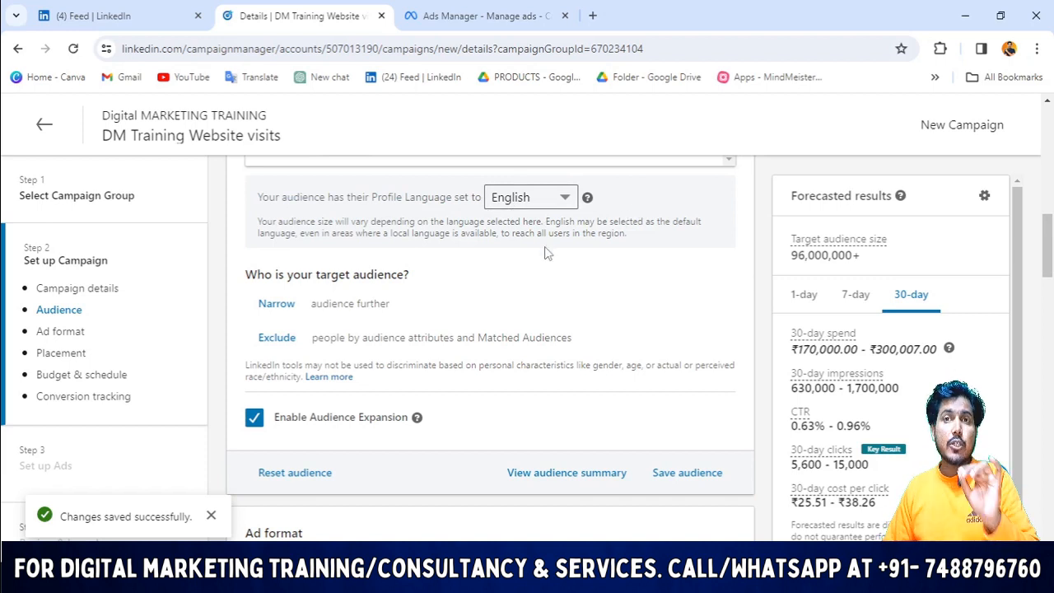
{"action": "scroll", "coordinate": [544, 253], "scroll_direction": "up", "scroll_amount": 1}
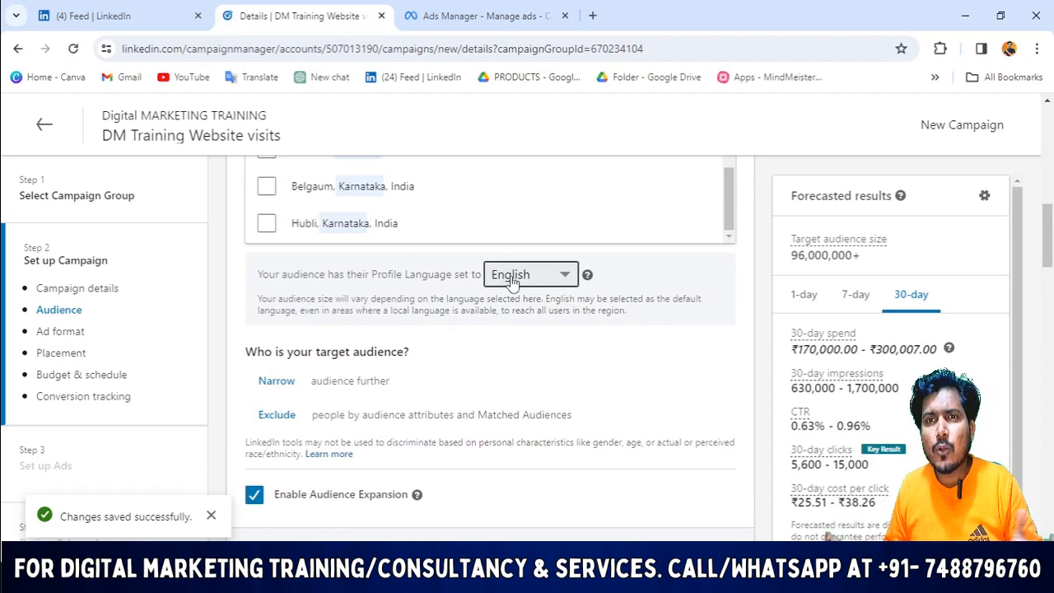
- Switch to the LinkedIn feed, look through its posts, and return to the campaign setup in Campaign Manager
{"action": "left_click", "coordinate": [93, 15]}
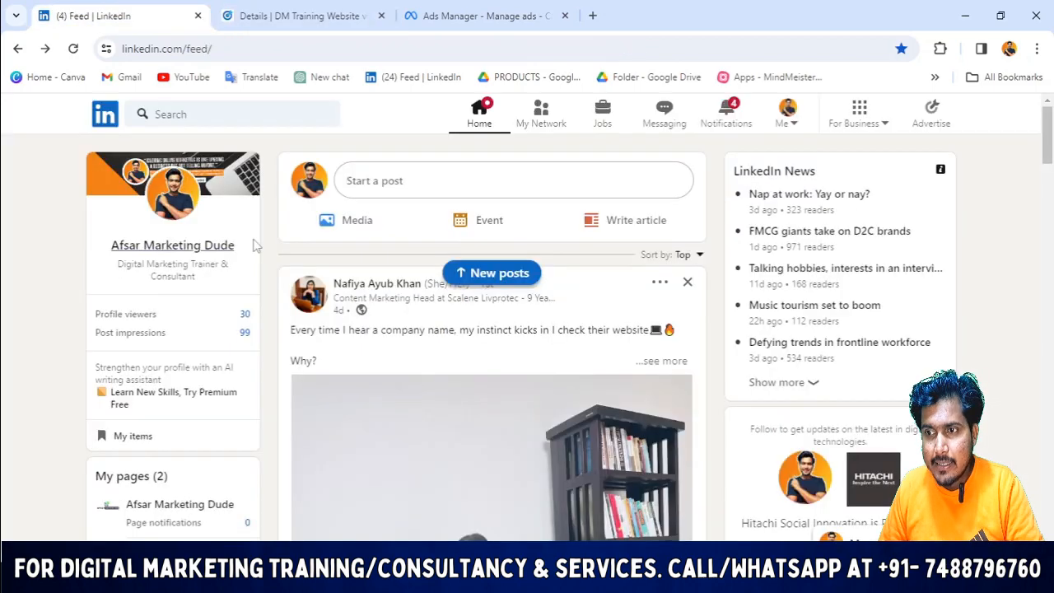
{"action": "scroll", "coordinate": [334, 282], "scroll_direction": "down", "scroll_amount": 10}
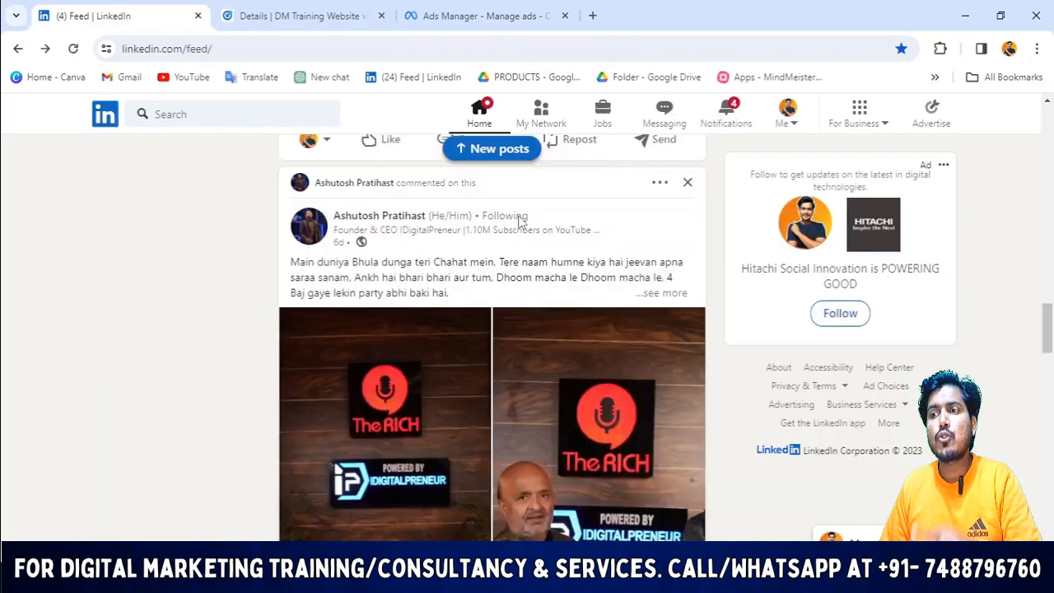
{"action": "left_click", "coordinate": [494, 12]}
{"action": "left_click", "coordinate": [272, 13]}
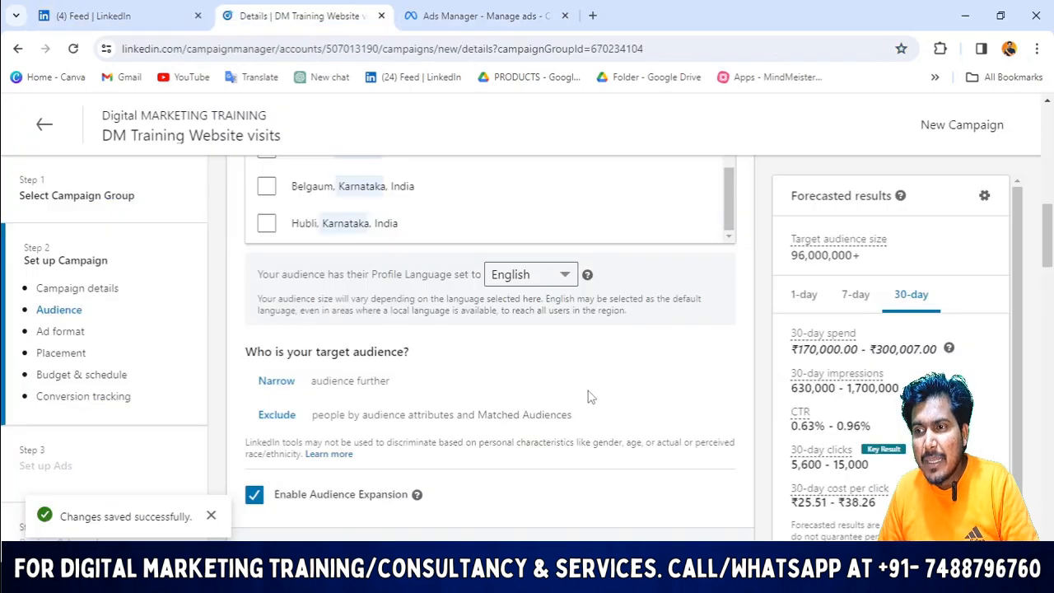
- Choose English as the audience's profile language and look through the other available languages
{"action": "left_click", "coordinate": [557, 275]}
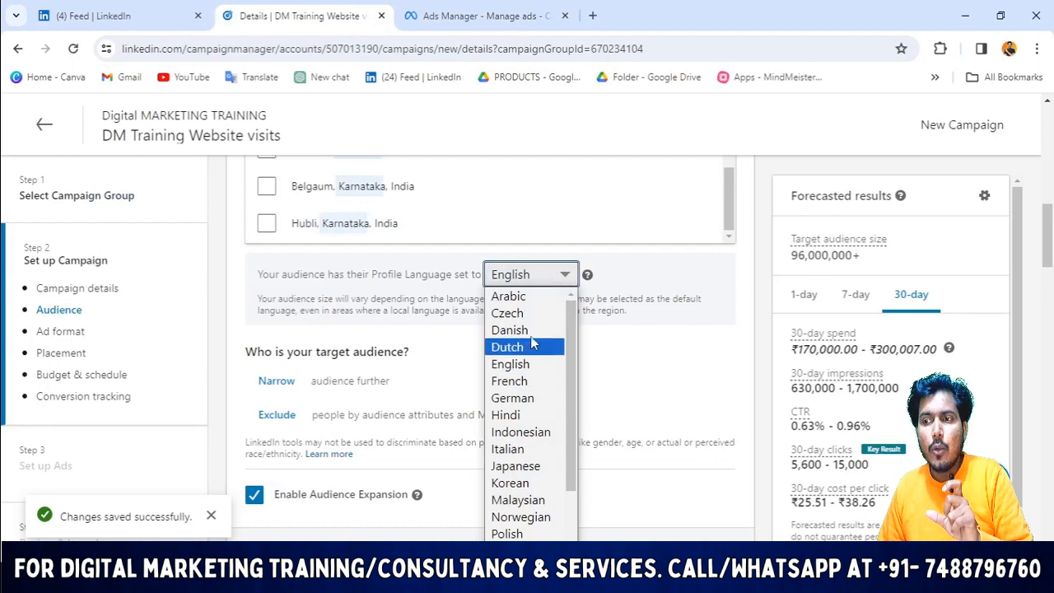
{"action": "left_click", "coordinate": [526, 363]}
{"action": "left_click", "coordinate": [546, 278]}
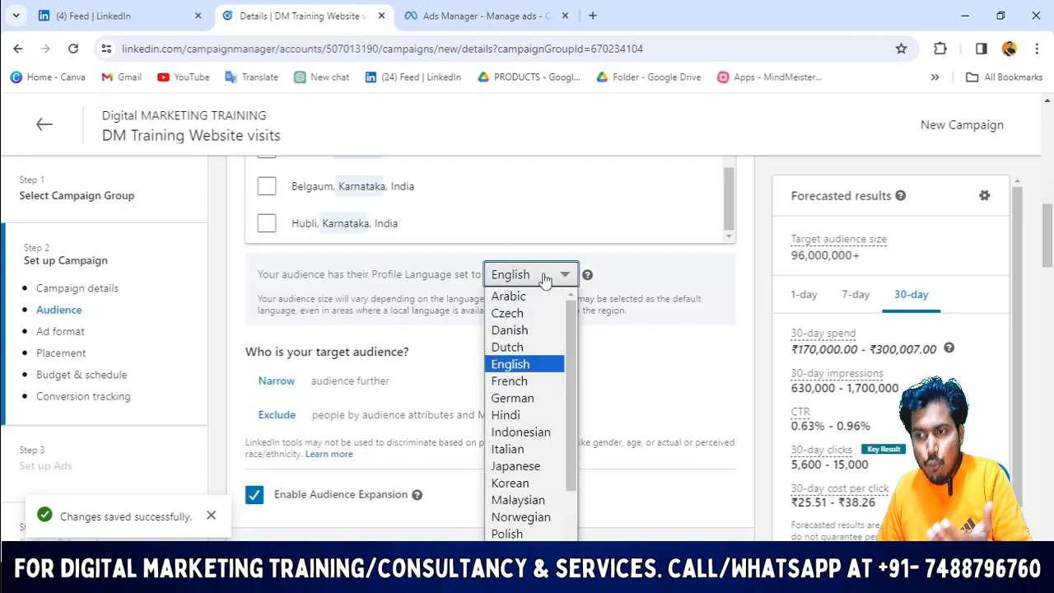
{"action": "scroll", "coordinate": [531, 567], "scroll_direction": "down", "scroll_amount": 1}
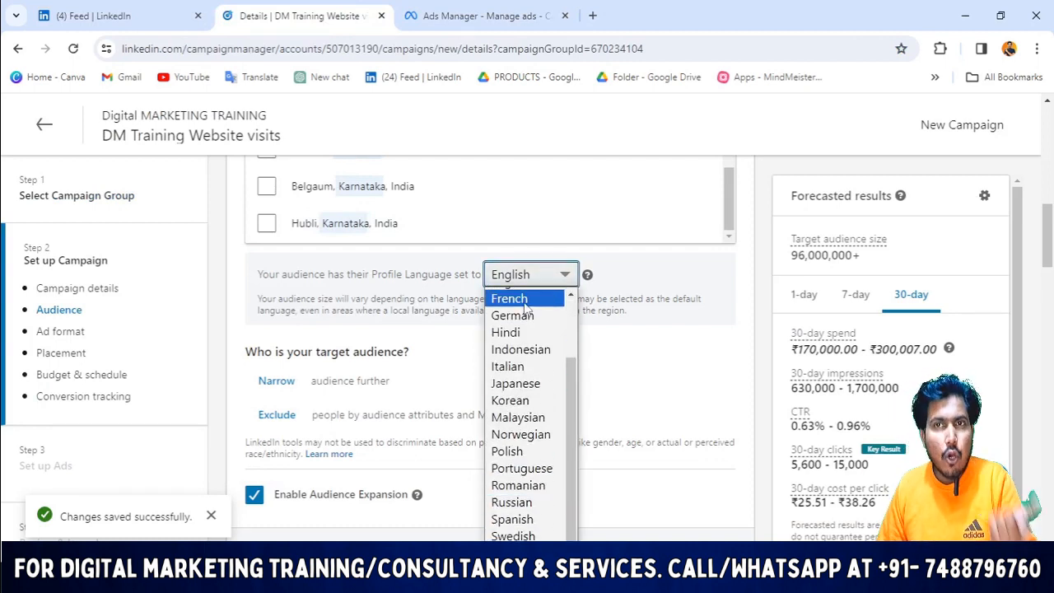
{"action": "scroll", "coordinate": [527, 300], "scroll_direction": "up", "scroll_amount": 1}
{"action": "left_click", "coordinate": [520, 274]}
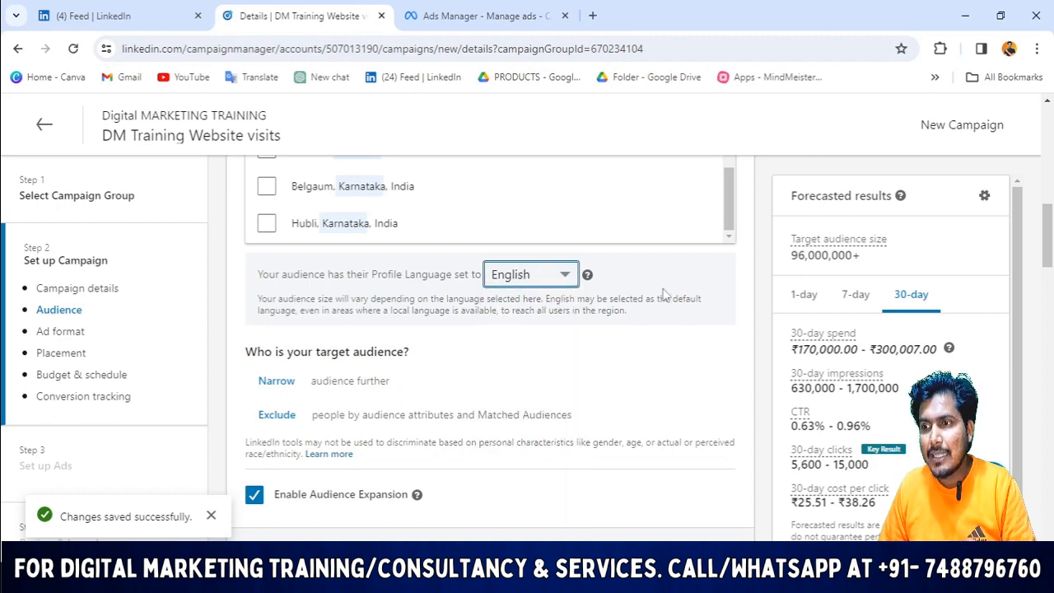
- Examine the audience section, from the locations and exclusions to the narrowing options and audience expansion
{"action": "scroll", "coordinate": [247, 356], "scroll_direction": "down", "scroll_amount": 1}
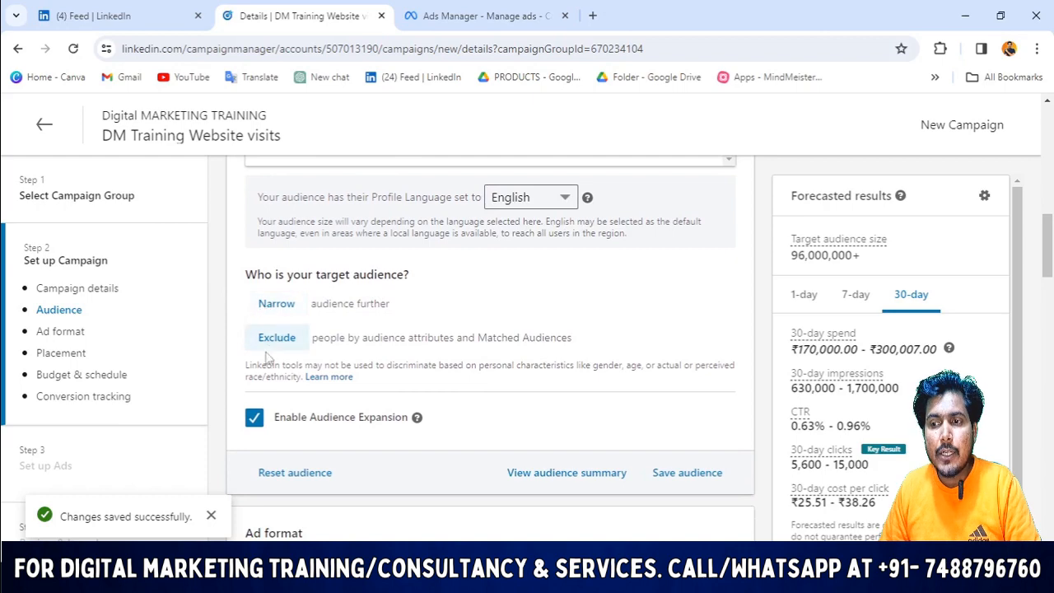
{"action": "scroll", "coordinate": [428, 321], "scroll_direction": "down", "scroll_amount": 2}
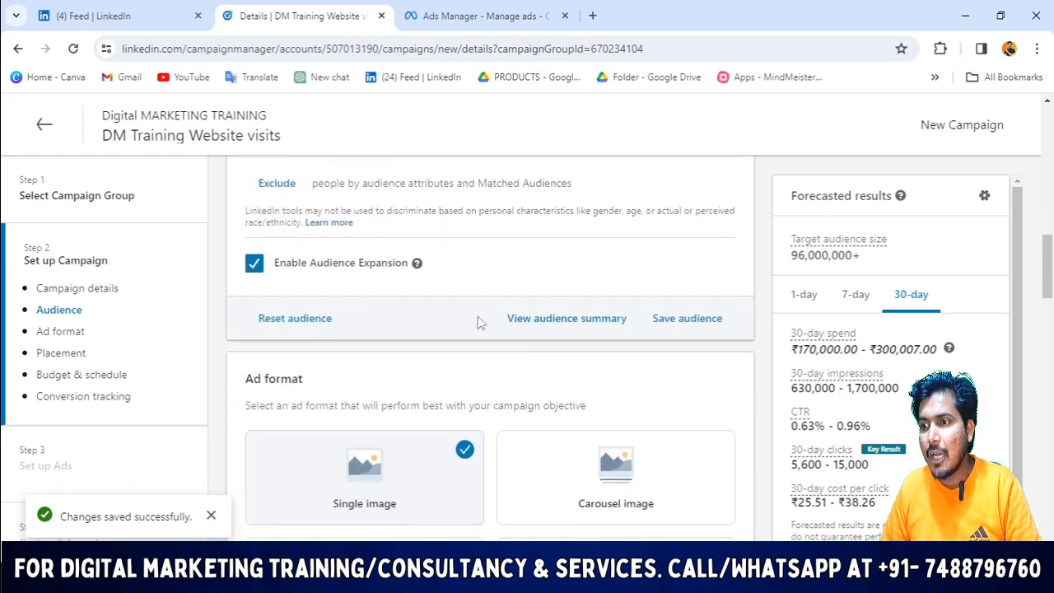
{"action": "scroll", "coordinate": [412, 329], "scroll_direction": "up", "scroll_amount": 2}
{"action": "scroll", "coordinate": [495, 338], "scroll_direction": "down", "scroll_amount": 2}
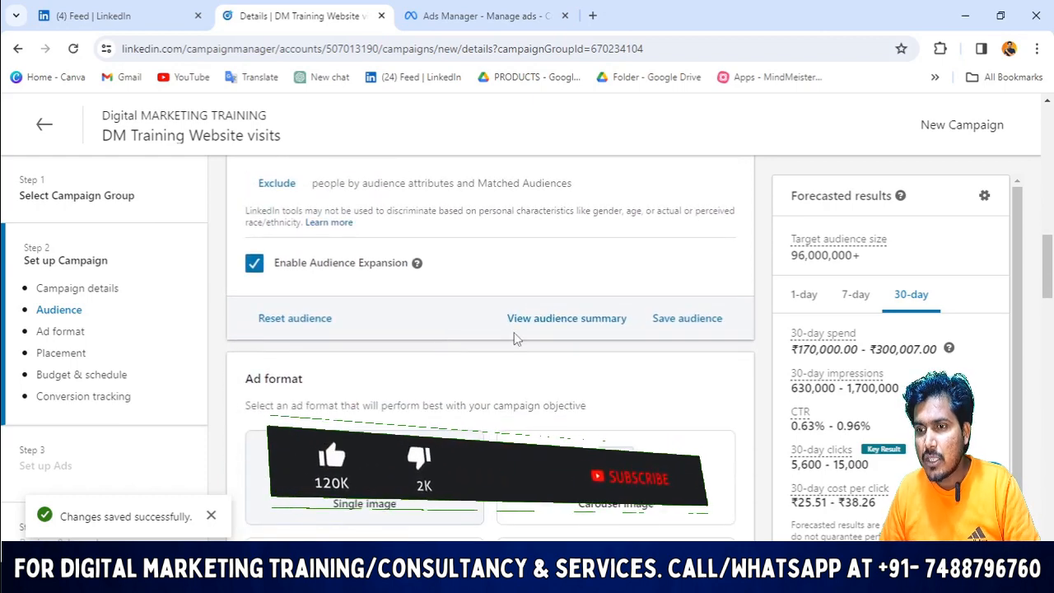
{"action": "scroll", "coordinate": [350, 304], "scroll_direction": "up", "scroll_amount": 2}
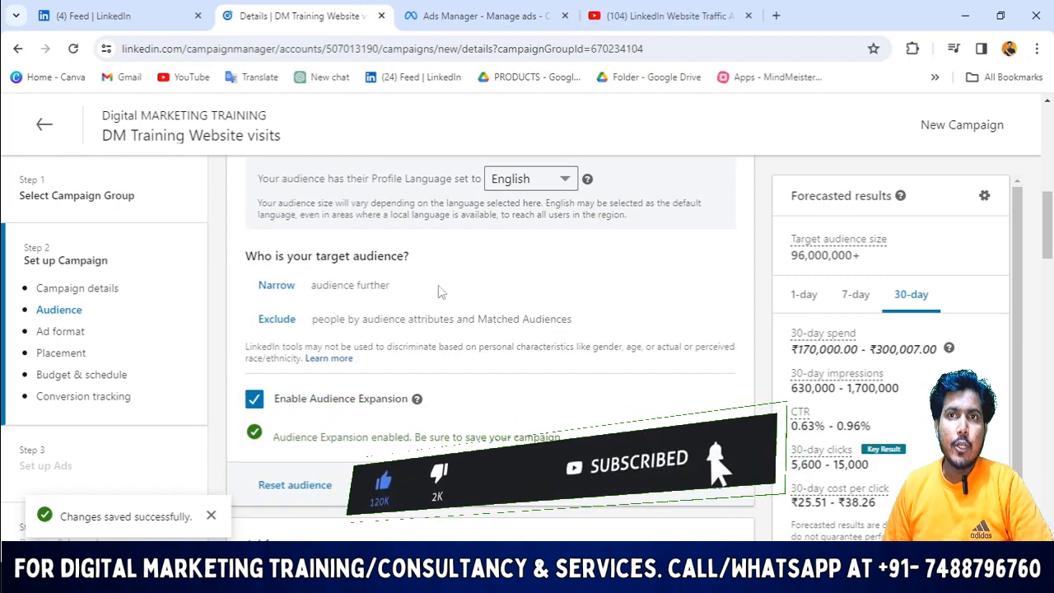
{"action": "scroll", "coordinate": [432, 305], "scroll_direction": "up", "scroll_amount": 2}
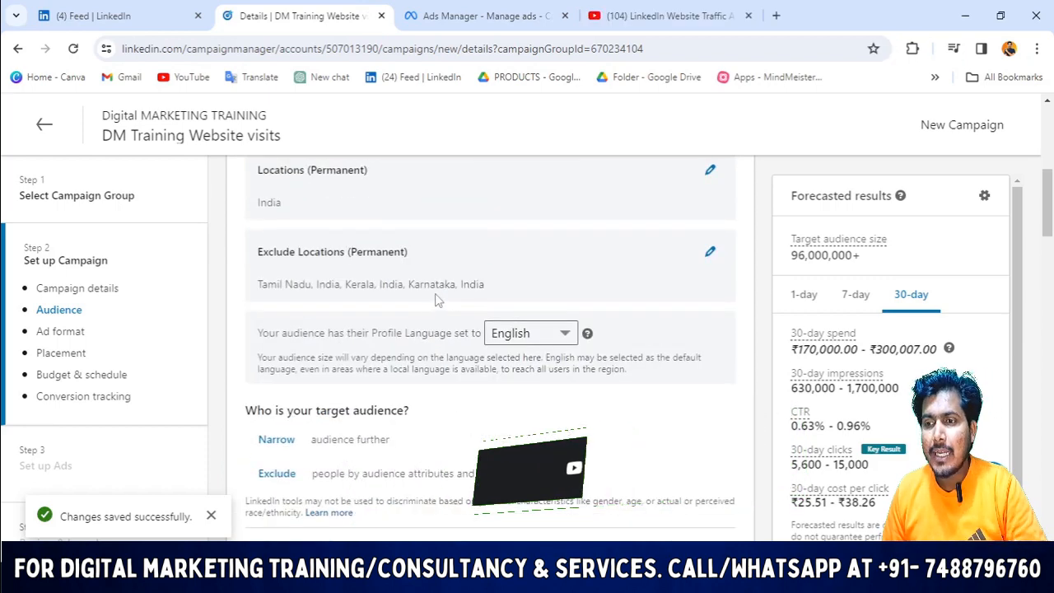
{"action": "scroll", "coordinate": [436, 301], "scroll_direction": "up", "scroll_amount": 3}
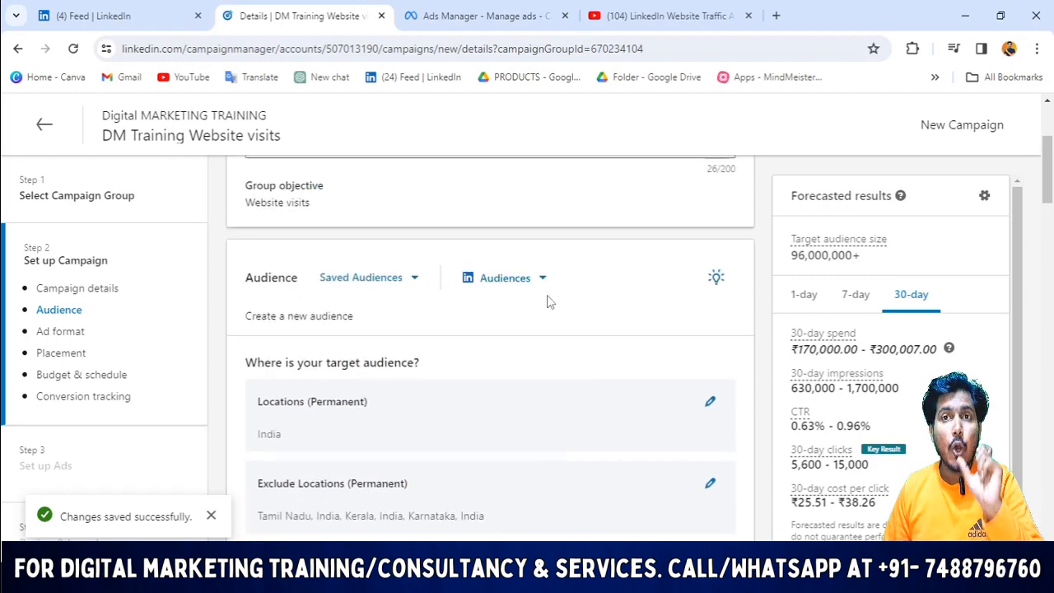
{"action": "scroll", "coordinate": [554, 298], "scroll_direction": "up", "scroll_amount": 1}
{"action": "scroll", "coordinate": [554, 309], "scroll_direction": "down", "scroll_amount": 5}
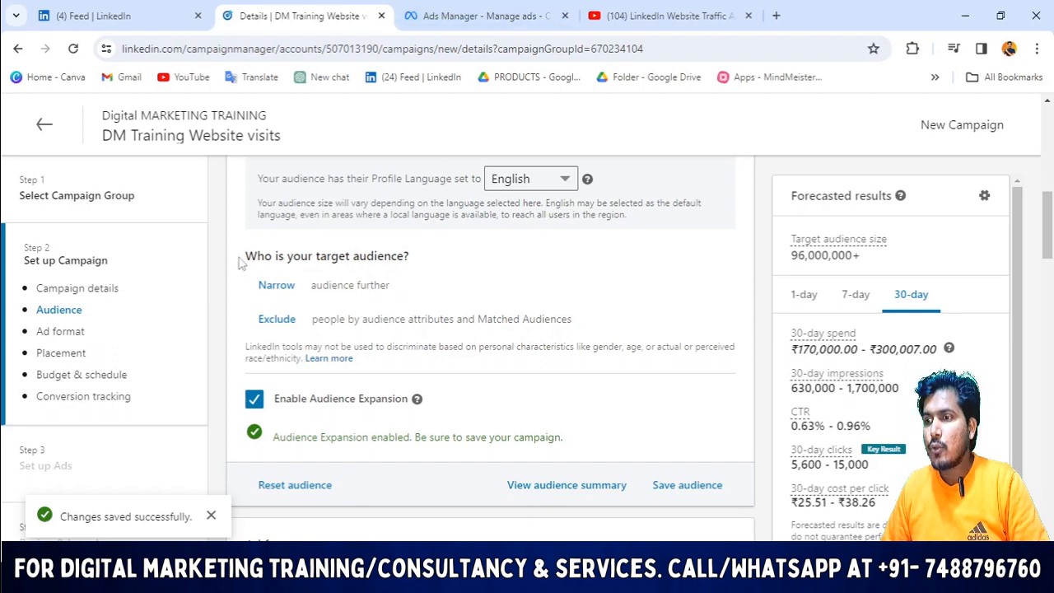
- Start narrowing the target audience and show the audience attributes categories
{"action": "left_click_drag", "start_coordinate": [240, 262], "coordinate": [480, 249]}
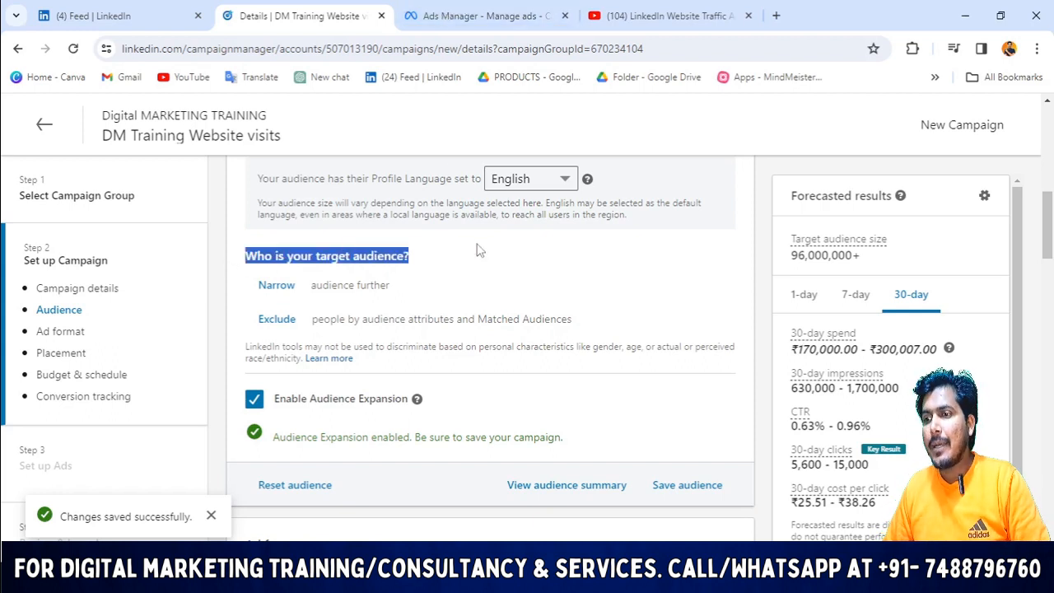
{"action": "left_click", "coordinate": [275, 284]}
{"action": "scroll", "coordinate": [492, 390], "scroll_direction": "down", "scroll_amount": 1}
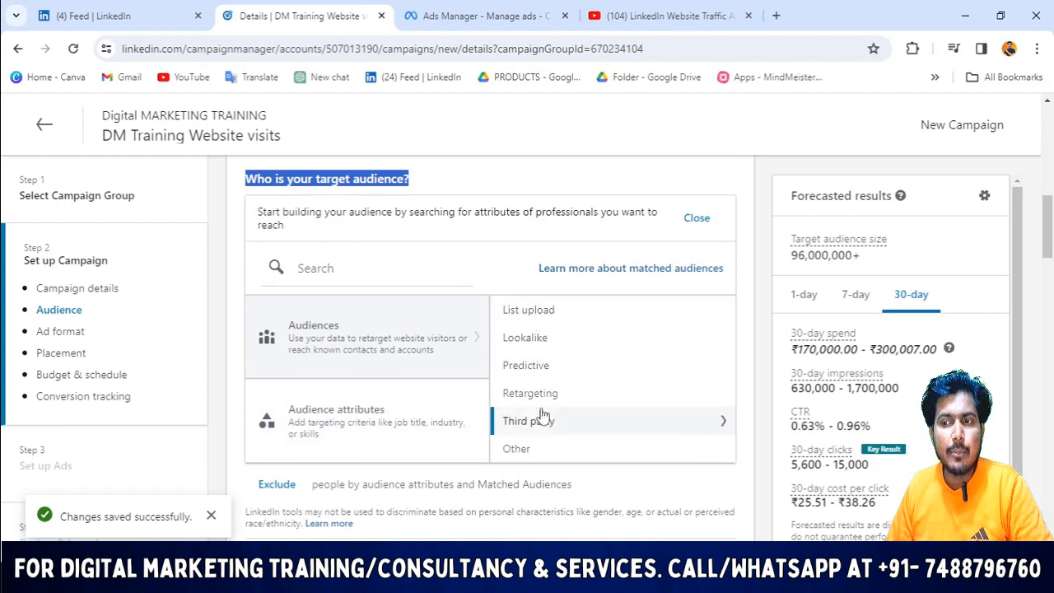
{"action": "left_click", "coordinate": [328, 420]}
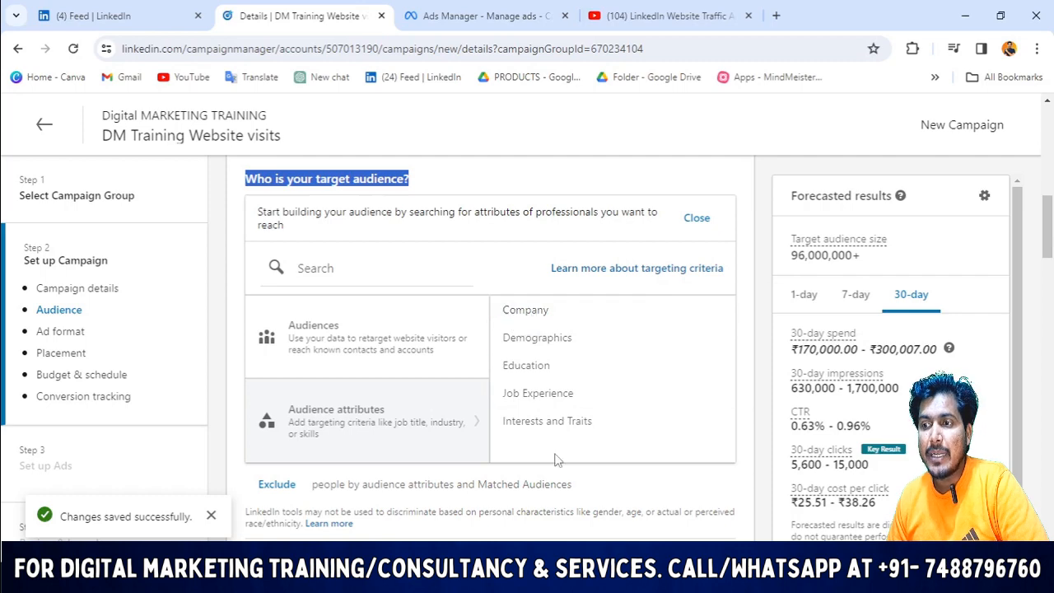
{"action": "scroll", "coordinate": [554, 320], "scroll_direction": "down", "scroll_amount": 3}
{"action": "scroll", "coordinate": [553, 321], "scroll_direction": "up", "scroll_amount": 3}
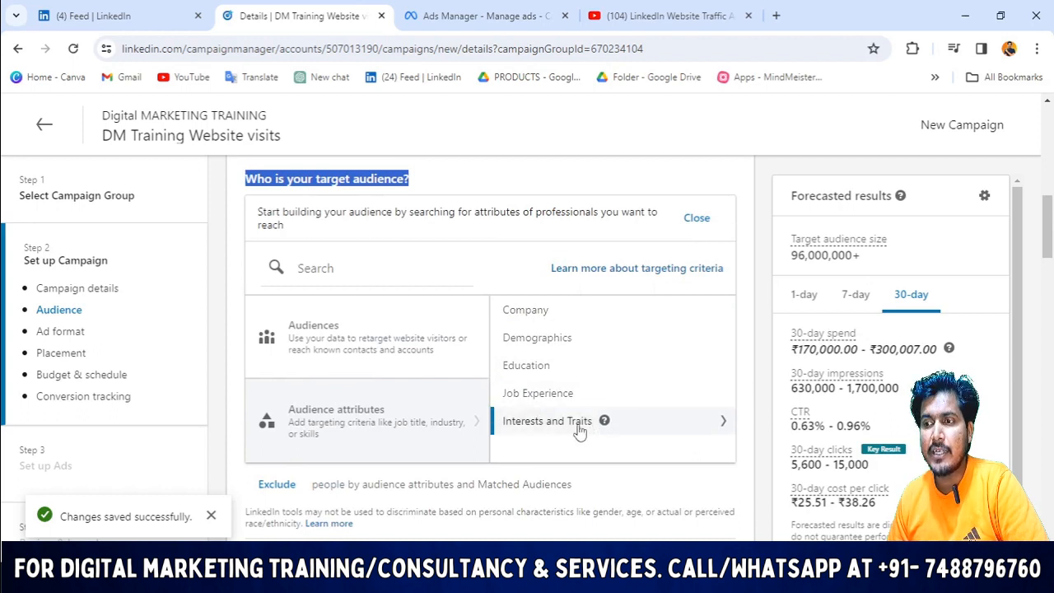
- Open General Interests under the member interests in Interests and Traits, and look through the Business and Management sub-interests
{"action": "left_click", "coordinate": [528, 428]}
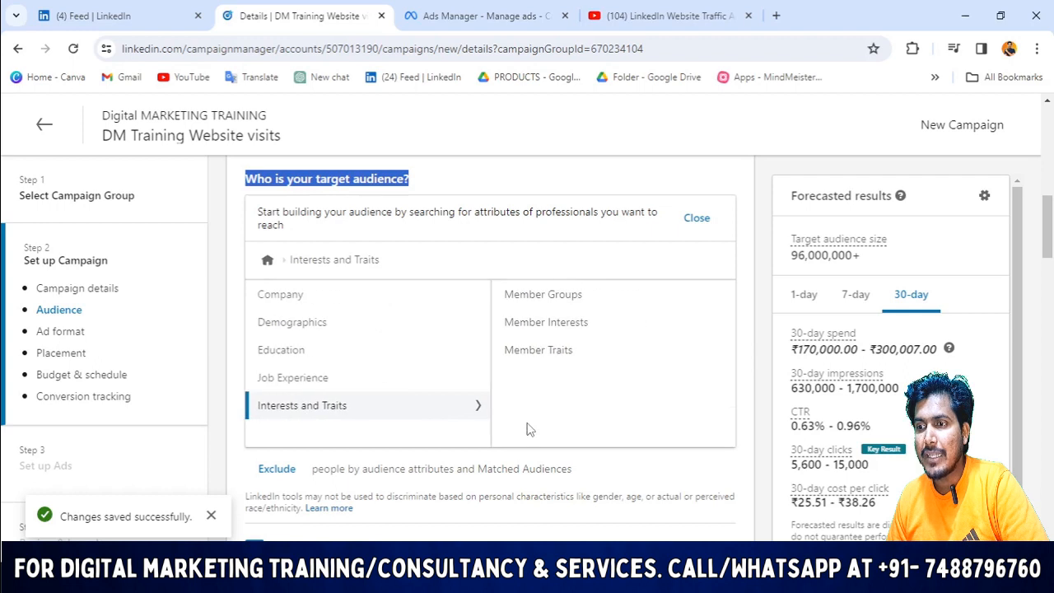
{"action": "left_click", "coordinate": [550, 328]}
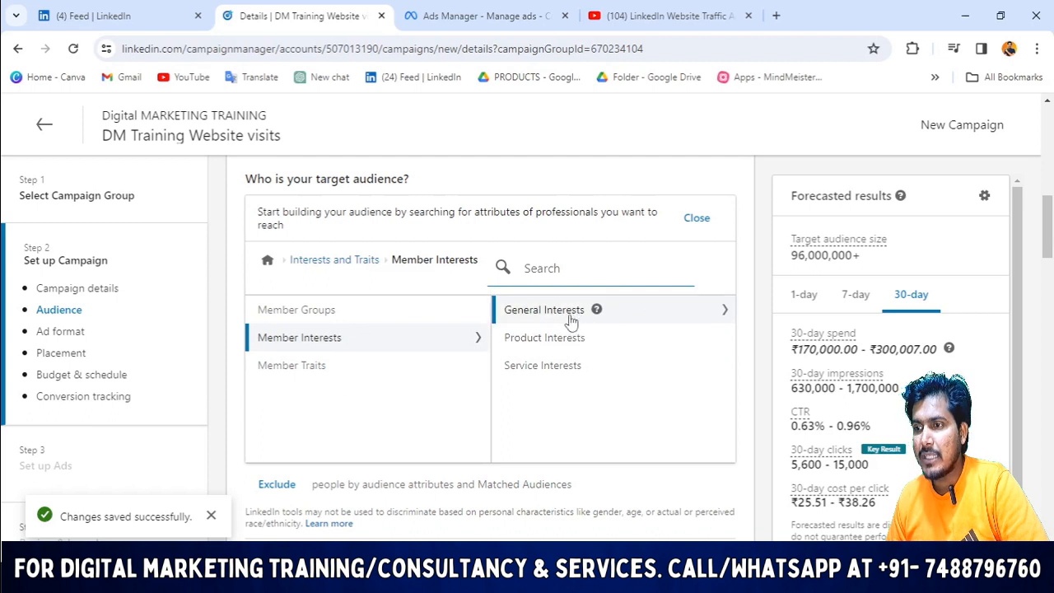
{"action": "left_click", "coordinate": [566, 314]}
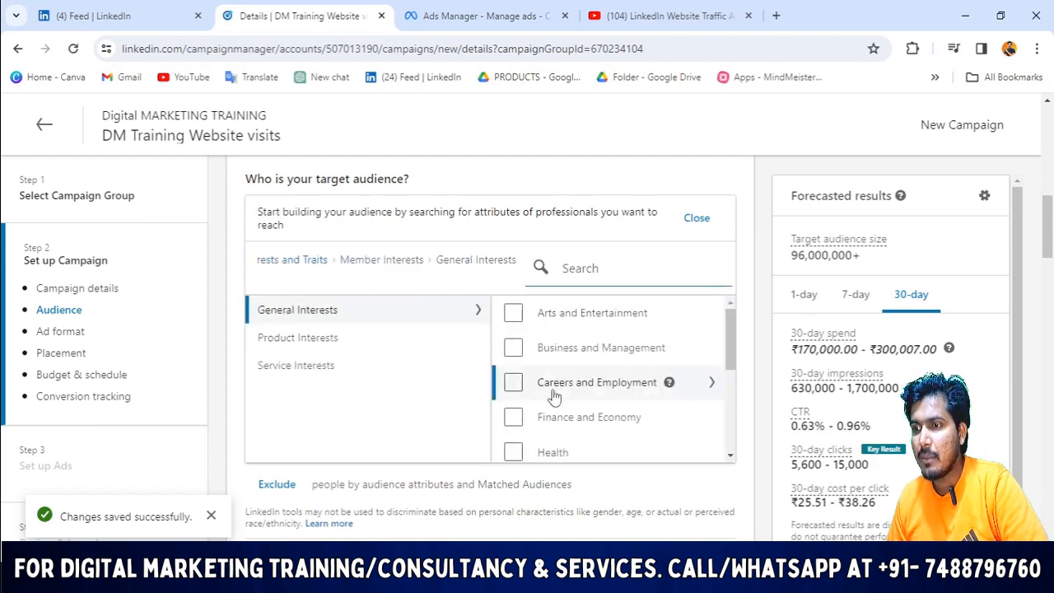
{"action": "left_click", "coordinate": [597, 361]}
{"action": "scroll", "coordinate": [606, 398], "scroll_direction": "down", "scroll_amount": 1}
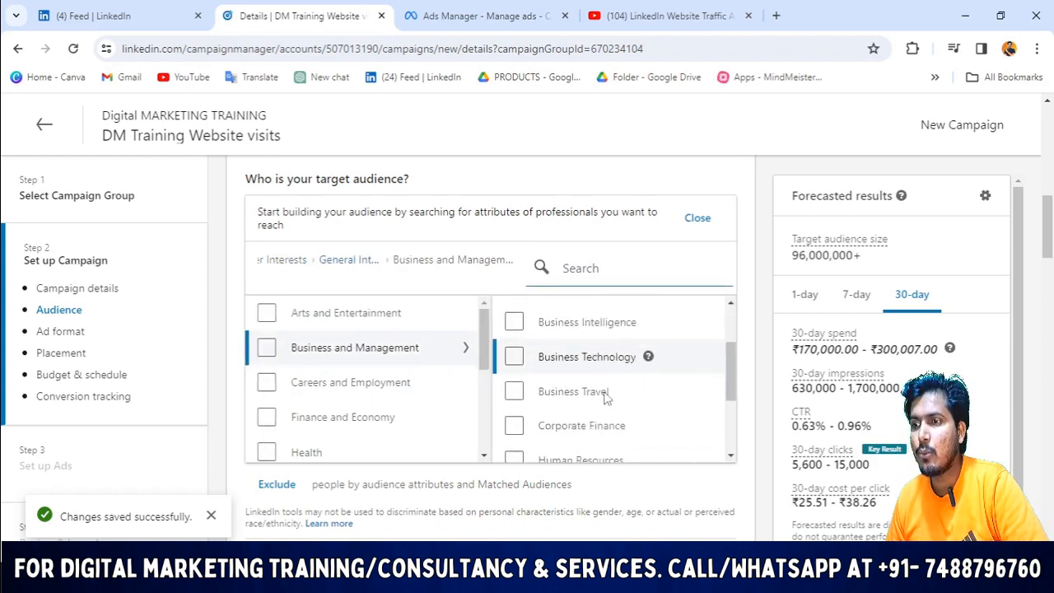
{"action": "scroll", "coordinate": [626, 387], "scroll_direction": "down", "scroll_amount": 1}
{"action": "scroll", "coordinate": [651, 412], "scroll_direction": "up", "scroll_amount": 3}
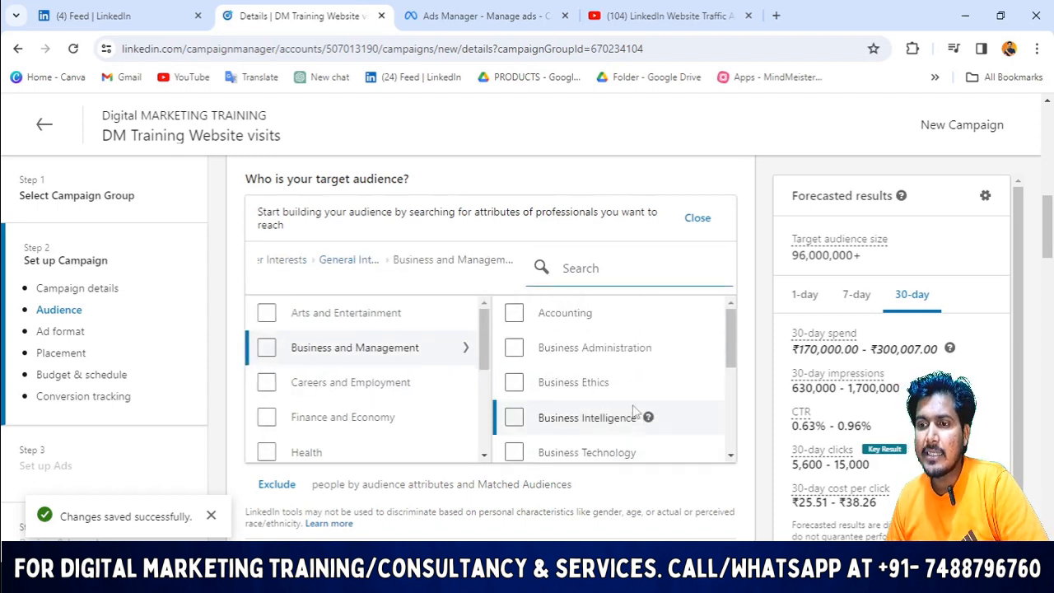
{"action": "scroll", "coordinate": [634, 409], "scroll_direction": "down", "scroll_amount": 5}
{"action": "scroll", "coordinate": [617, 255], "scroll_direction": "up", "scroll_amount": 4}
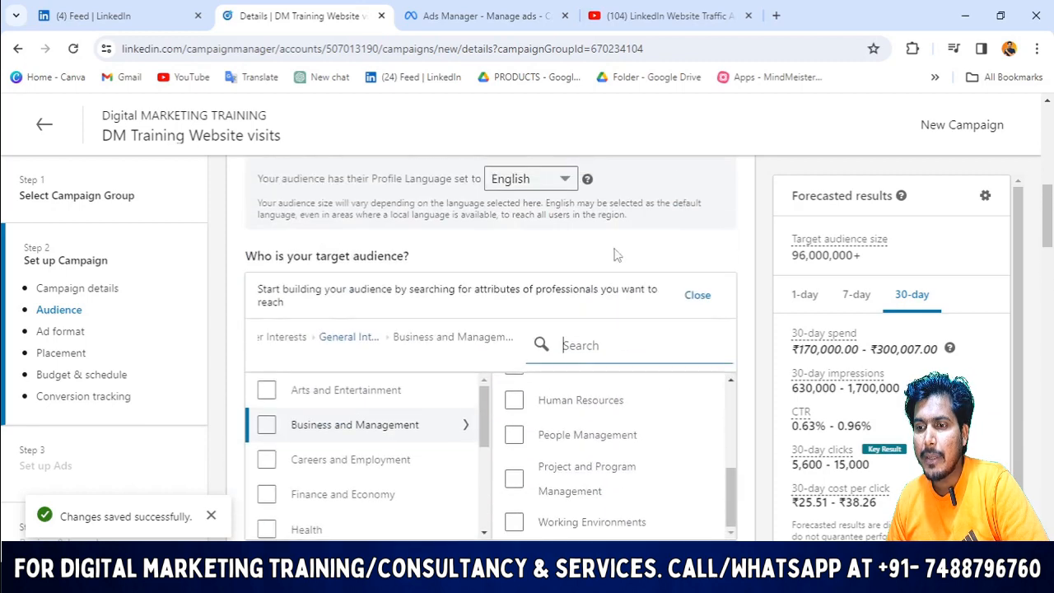
- Add the general interest "Careers and Employment" to the target audience and look through the remaining interest categories
{"action": "left_click", "coordinate": [276, 466]}
{"action": "left_click", "coordinate": [272, 466]}
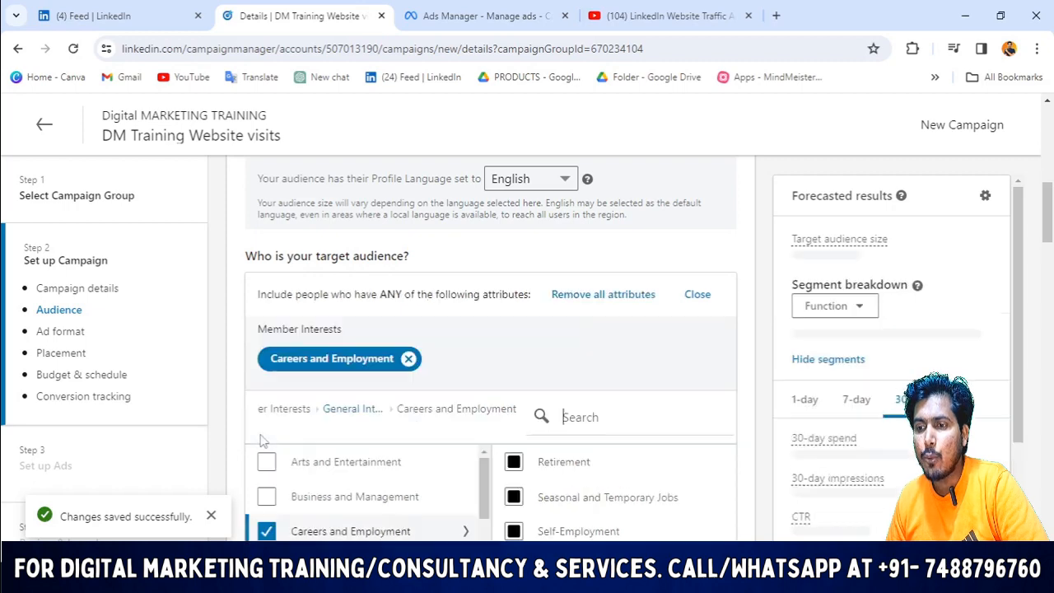
{"action": "scroll", "coordinate": [572, 432], "scroll_direction": "down", "scroll_amount": 1}
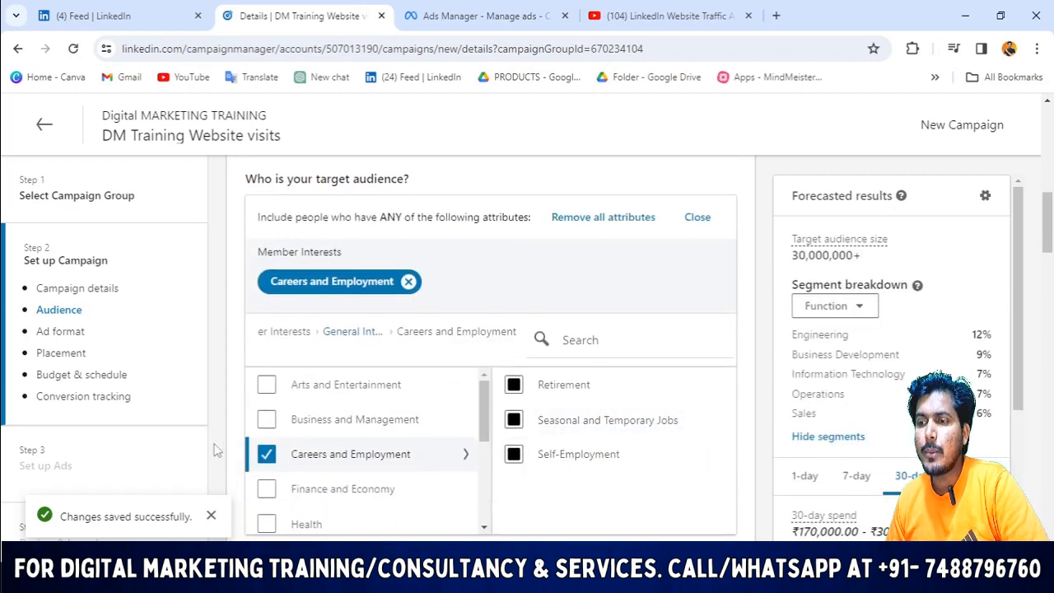
{"action": "scroll", "coordinate": [325, 458], "scroll_direction": "down", "scroll_amount": 3}
{"action": "scroll", "coordinate": [525, 479], "scroll_direction": "down", "scroll_amount": 2}
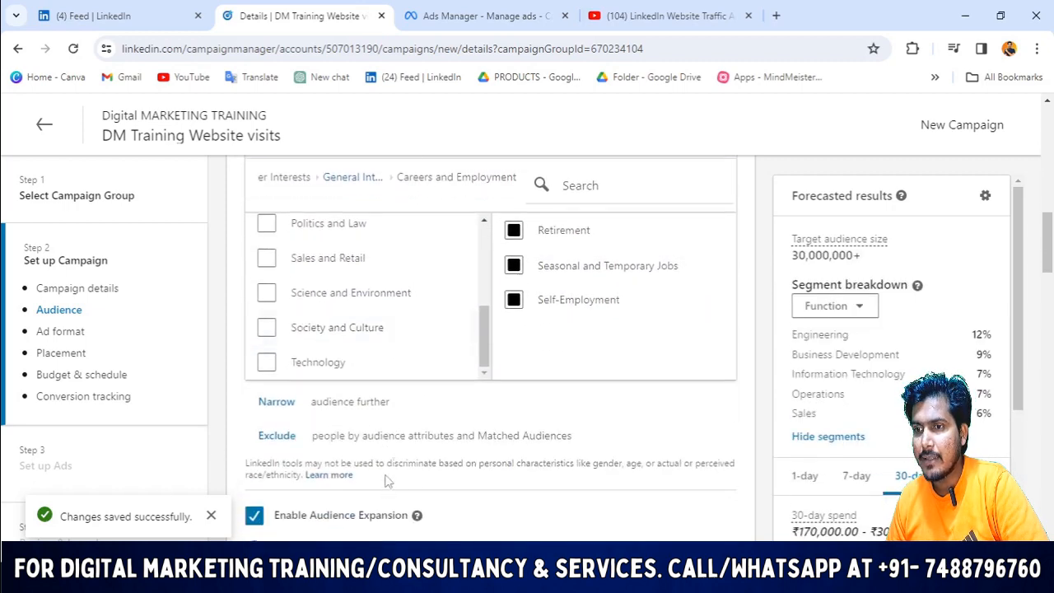
{"action": "scroll", "coordinate": [612, 313], "scroll_direction": "up", "scroll_amount": 5}
{"action": "scroll", "coordinate": [576, 404], "scroll_direction": "down", "scroll_amount": 4}
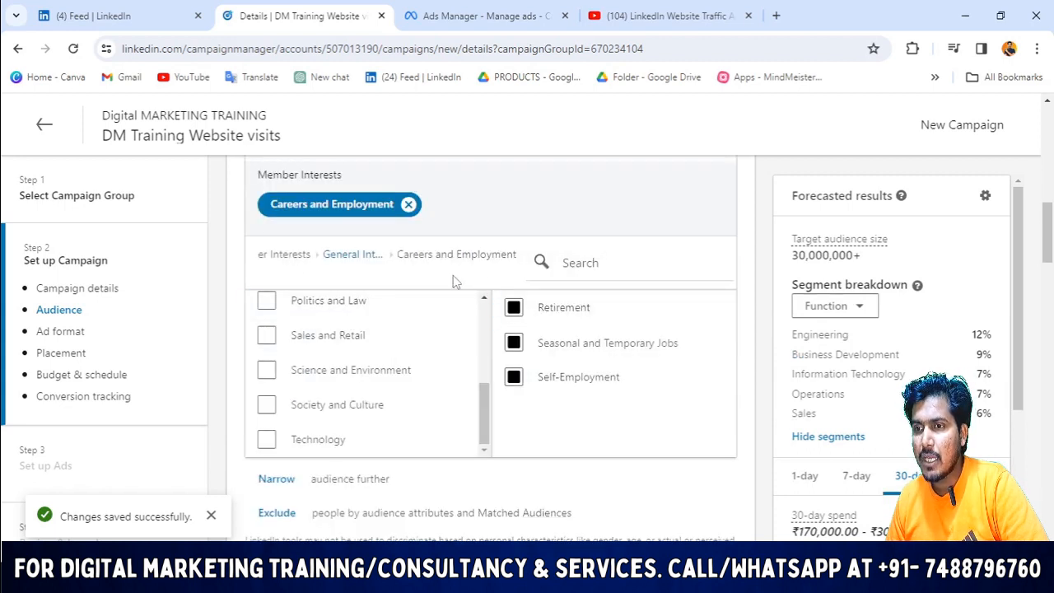
- Find "IT Services and IT Consulting" by searching the Company Industries for "it", and add it to the target audience
{"action": "left_click", "coordinate": [361, 255]}
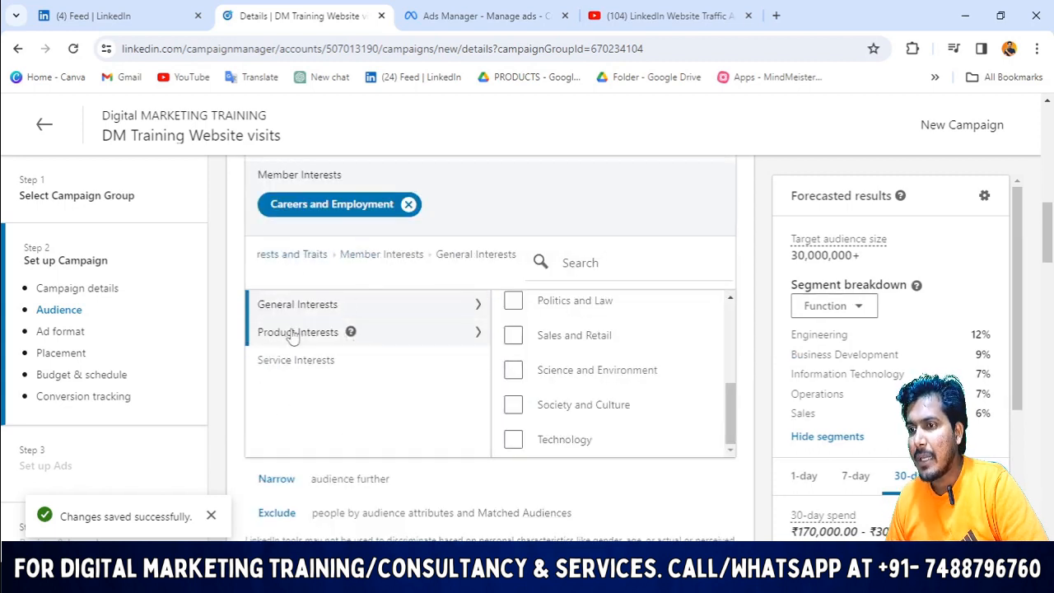
{"action": "left_click", "coordinate": [283, 255]}
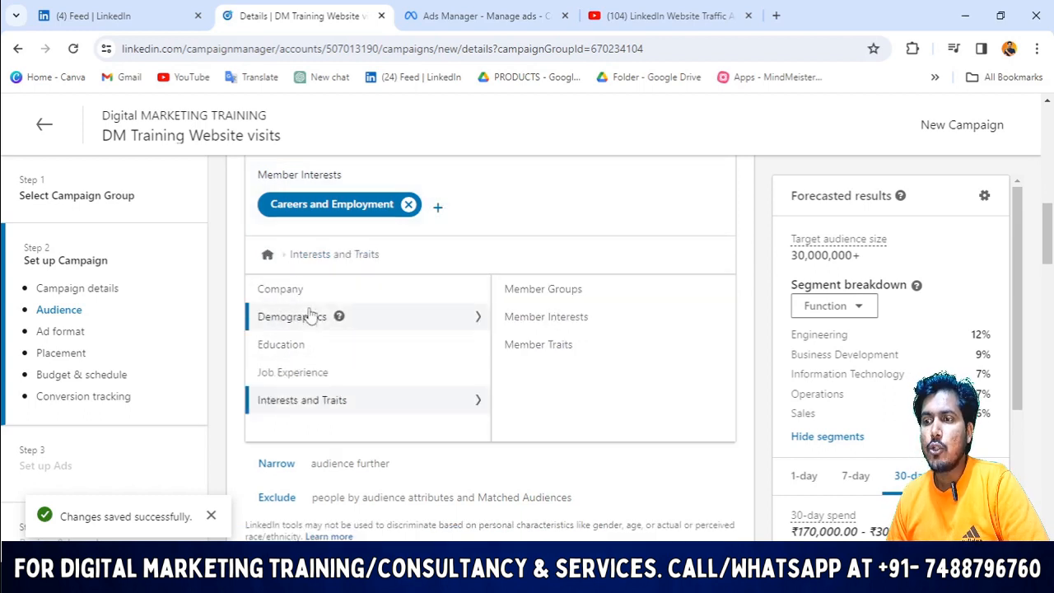
{"action": "left_click", "coordinate": [304, 289]}
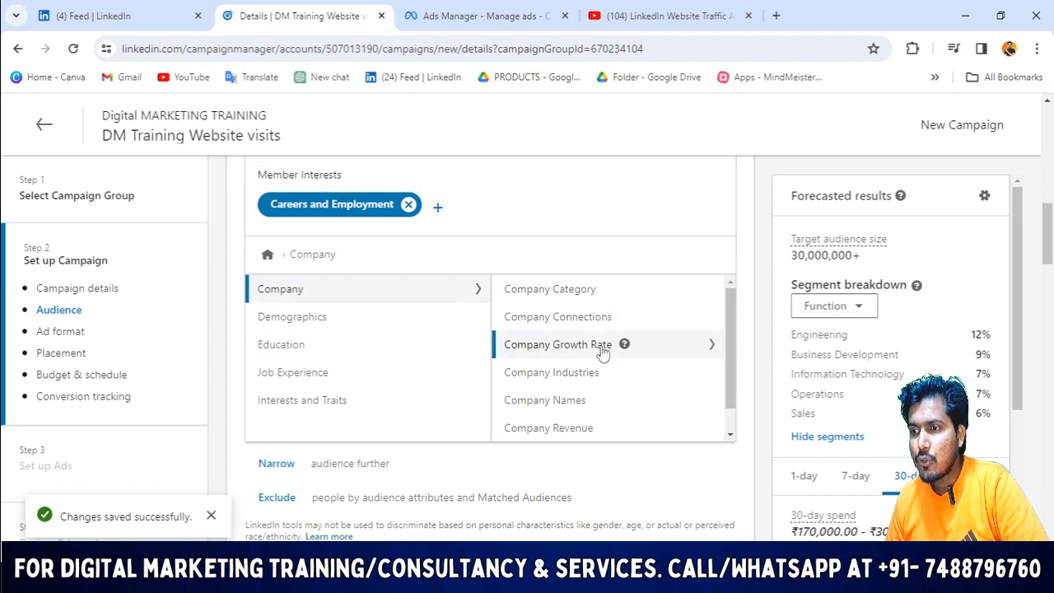
{"action": "left_click", "coordinate": [528, 381]}
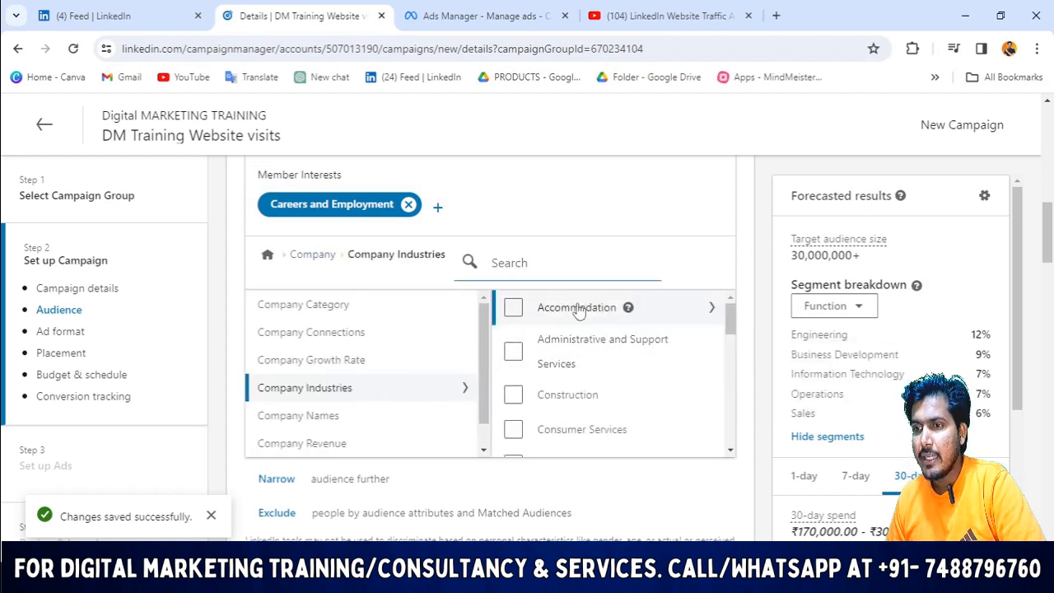
{"action": "left_click", "coordinate": [546, 270]}
{"action": "type", "text": "it"}
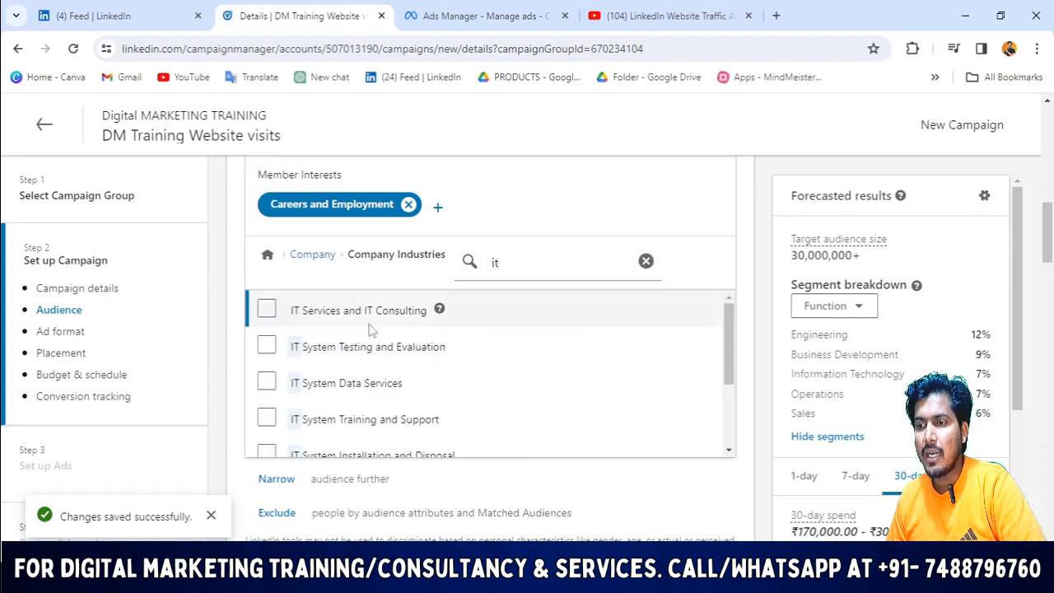
{"action": "left_click", "coordinate": [319, 325]}
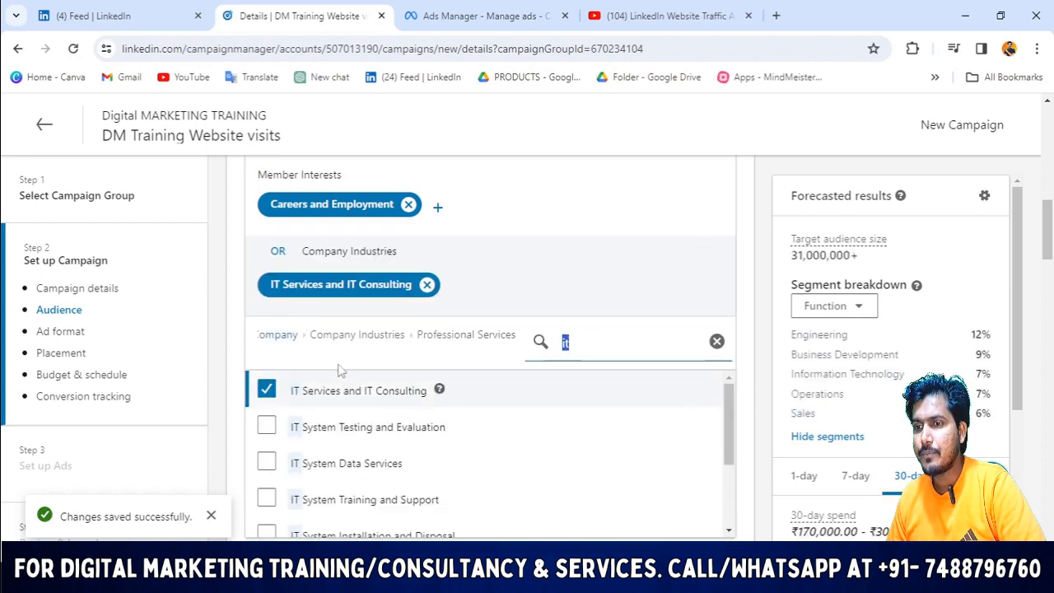
{"action": "left_click", "coordinate": [351, 341]}
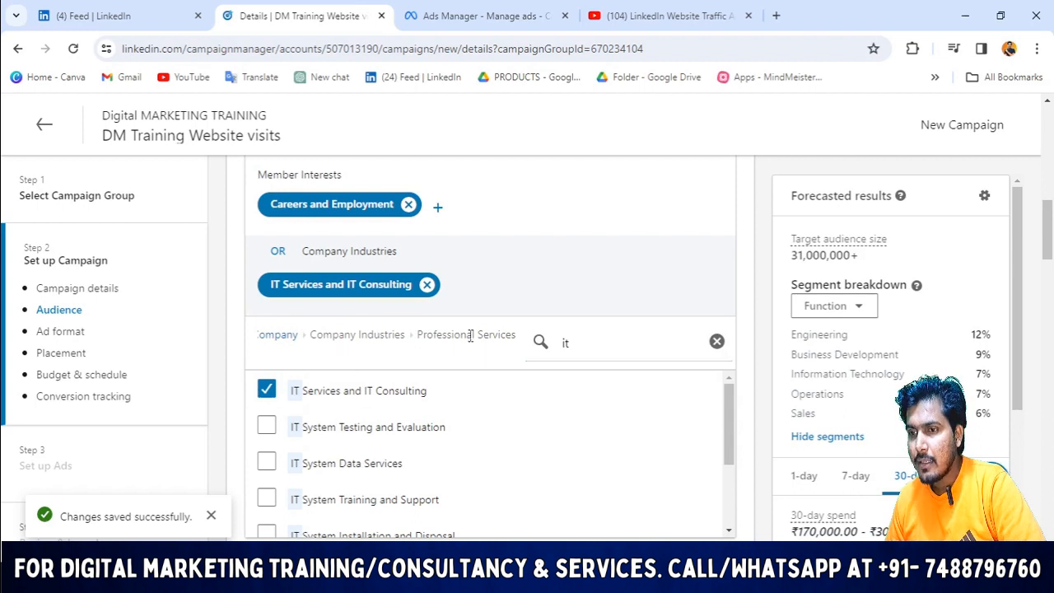
- Enable Member Age targeting under Demographics by accepting the non-discrimination certification, and add the age ranges 18 to 24 and 35 to 54
{"action": "left_click", "coordinate": [278, 338]}
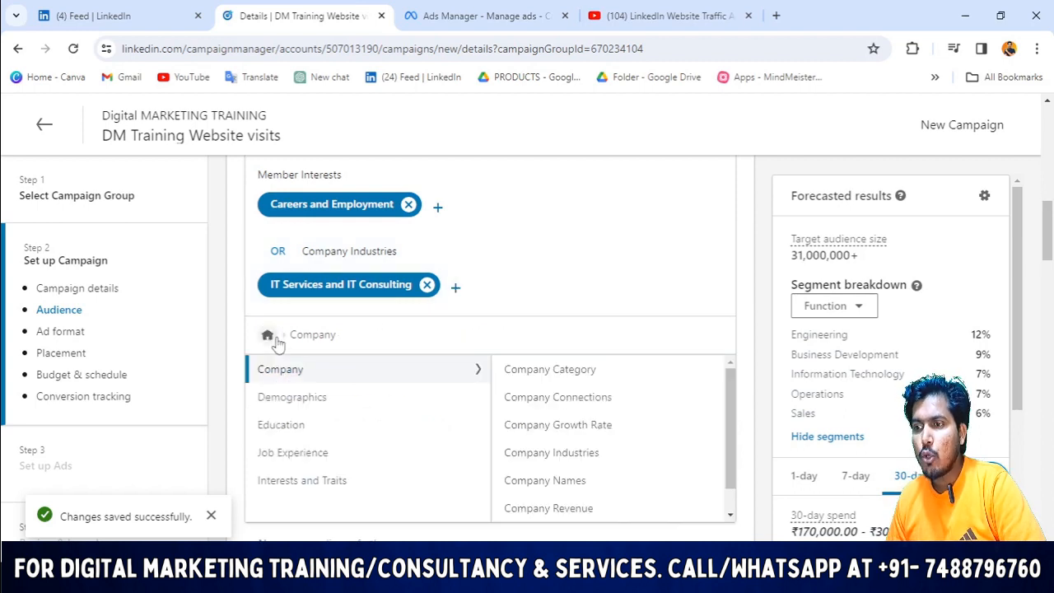
{"action": "left_click", "coordinate": [267, 335]}
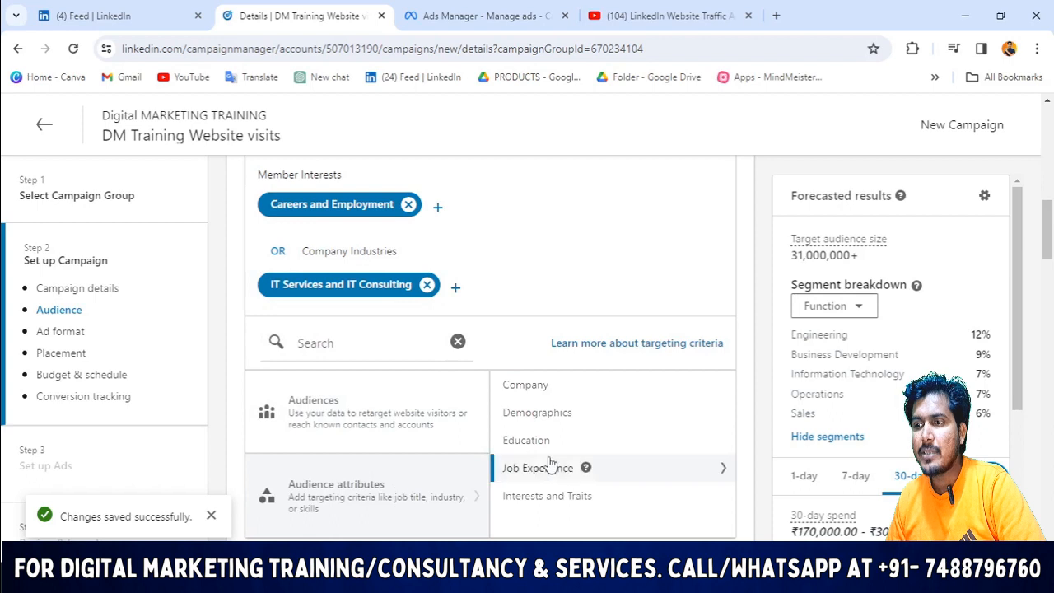
{"action": "left_click", "coordinate": [558, 420]}
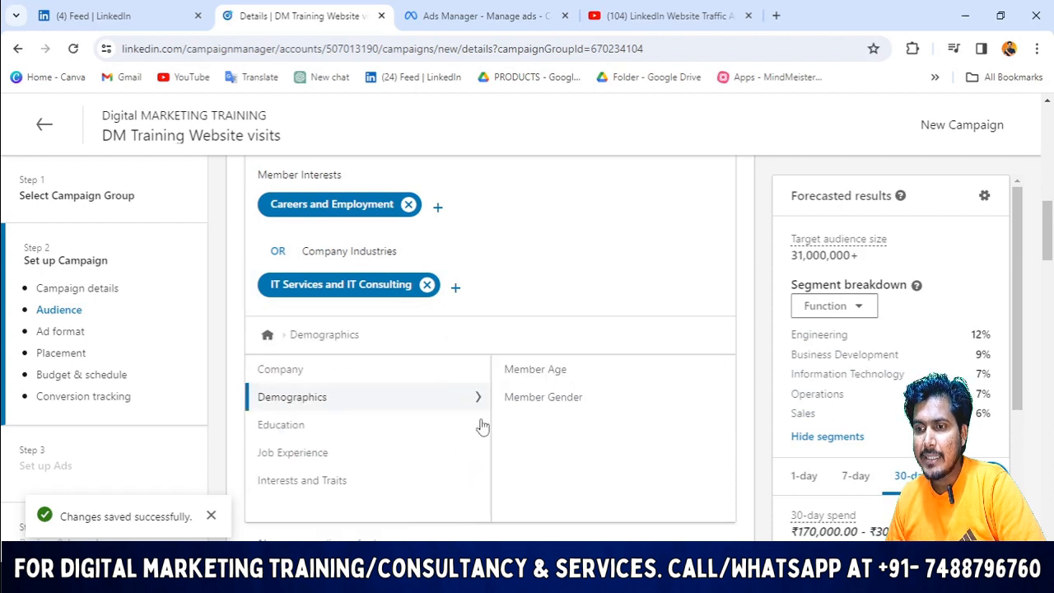
{"action": "left_click", "coordinate": [559, 374]}
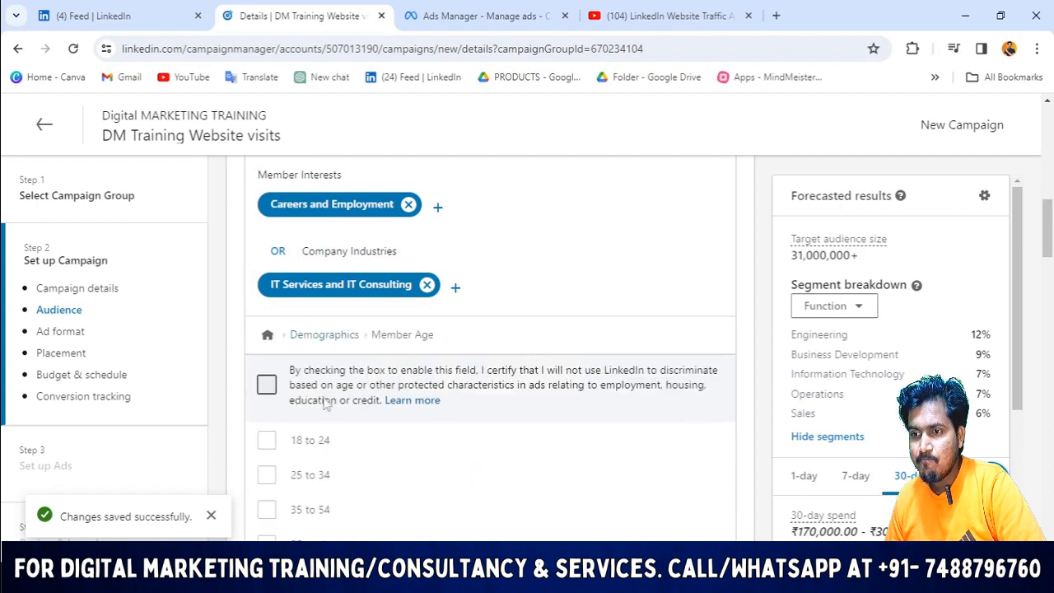
{"action": "scroll", "coordinate": [325, 403], "scroll_direction": "down", "scroll_amount": 1}
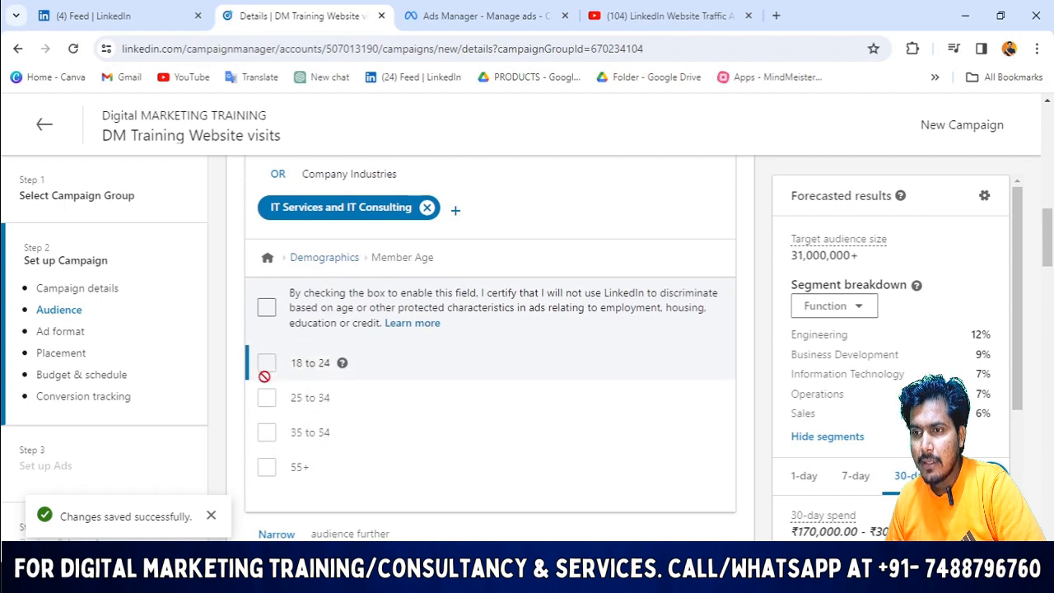
{"action": "left_click", "coordinate": [266, 306]}
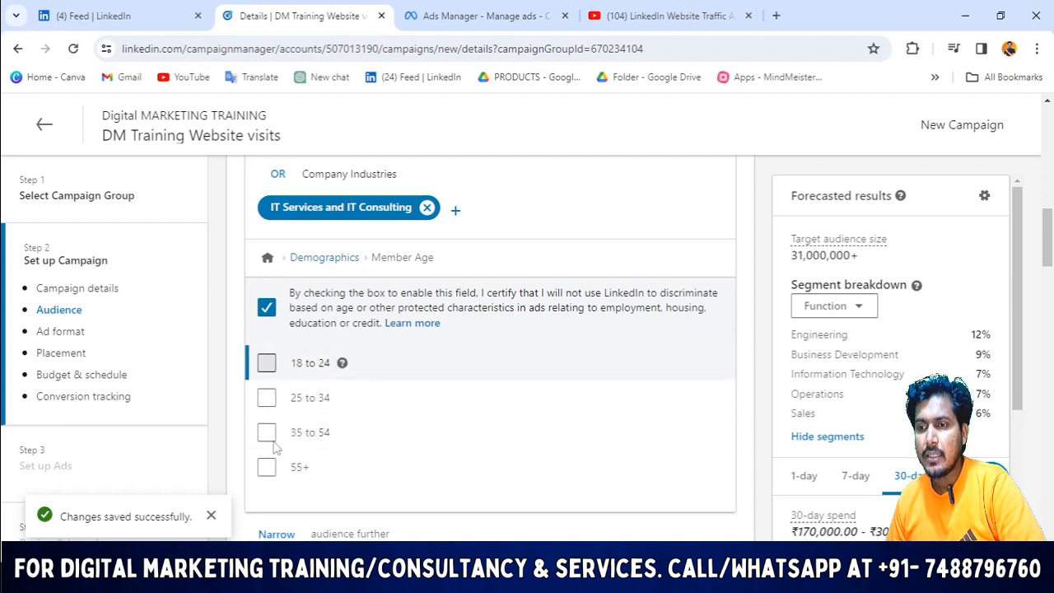
{"action": "left_click", "coordinate": [266, 363]}
{"action": "scroll", "coordinate": [276, 510], "scroll_direction": "down", "scroll_amount": 2}
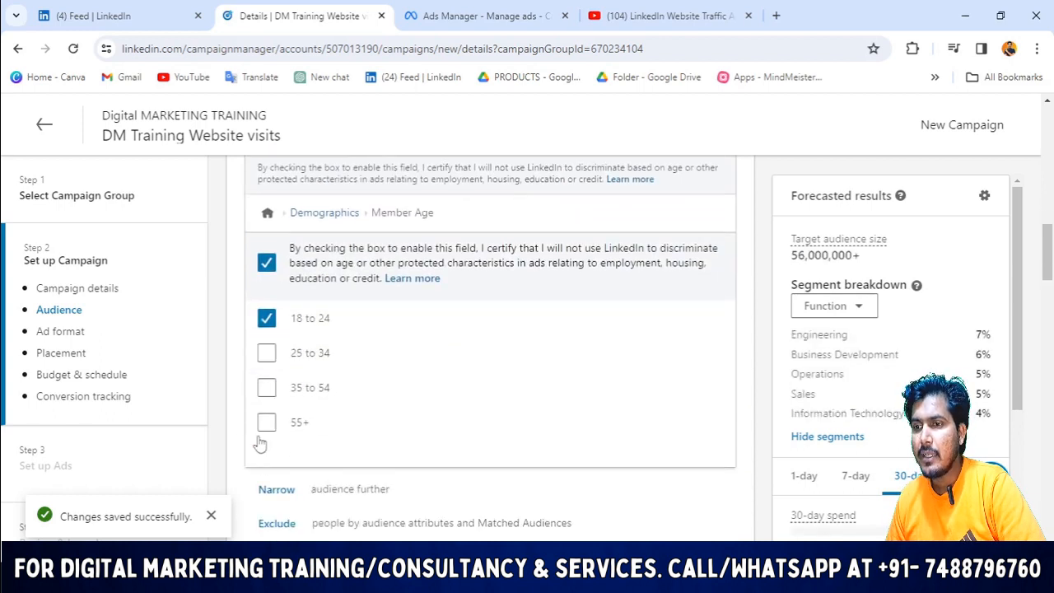
{"action": "left_click", "coordinate": [270, 388]}
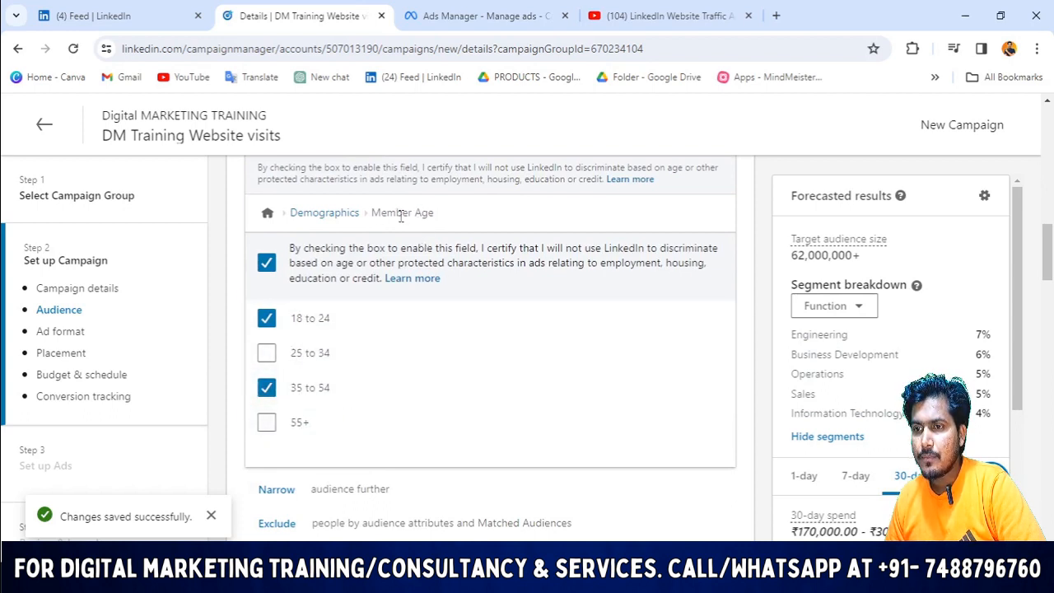
- Enable Member Gender targeting by accepting its non-discrimination certification, and add both Female and Male to the audience
{"action": "scroll", "coordinate": [360, 286], "scroll_direction": "up", "scroll_amount": 2}
{"action": "scroll", "coordinate": [443, 323], "scroll_direction": "down", "scroll_amount": 2}
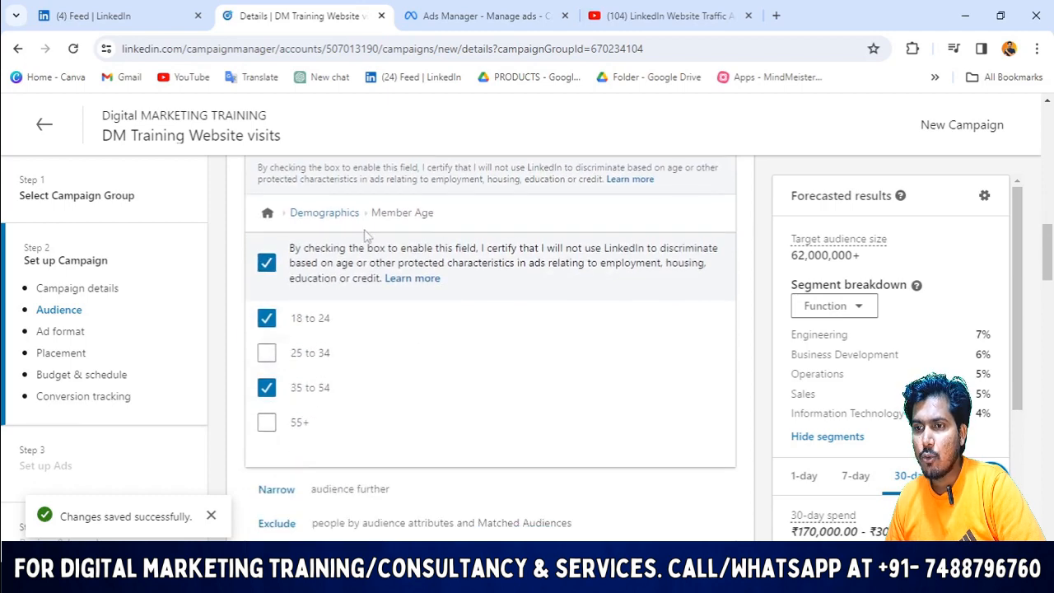
{"action": "left_click", "coordinate": [346, 212]}
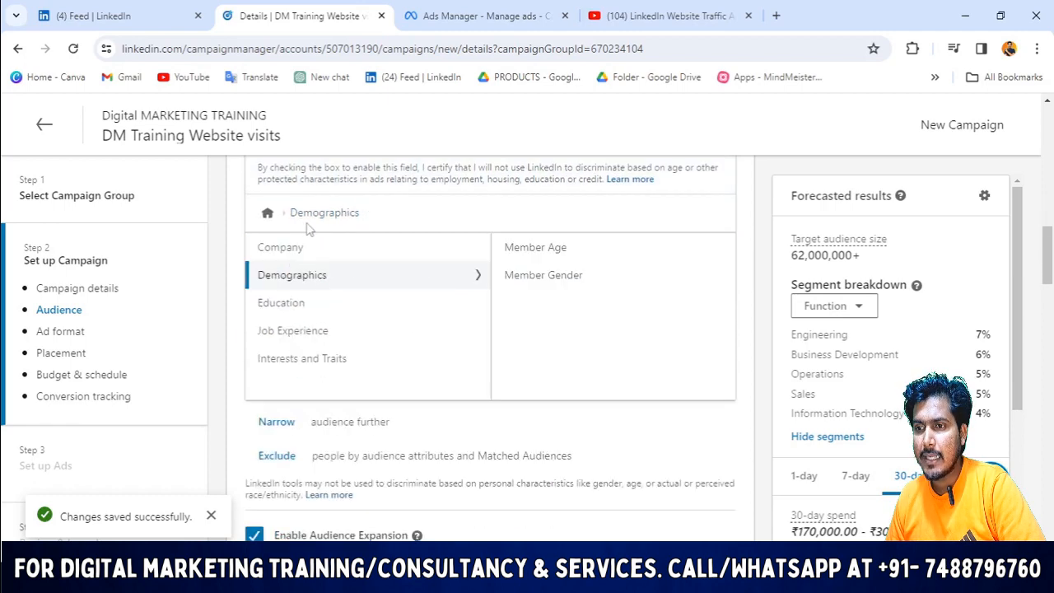
{"action": "left_click", "coordinate": [536, 278]}
{"action": "left_click", "coordinate": [266, 262]}
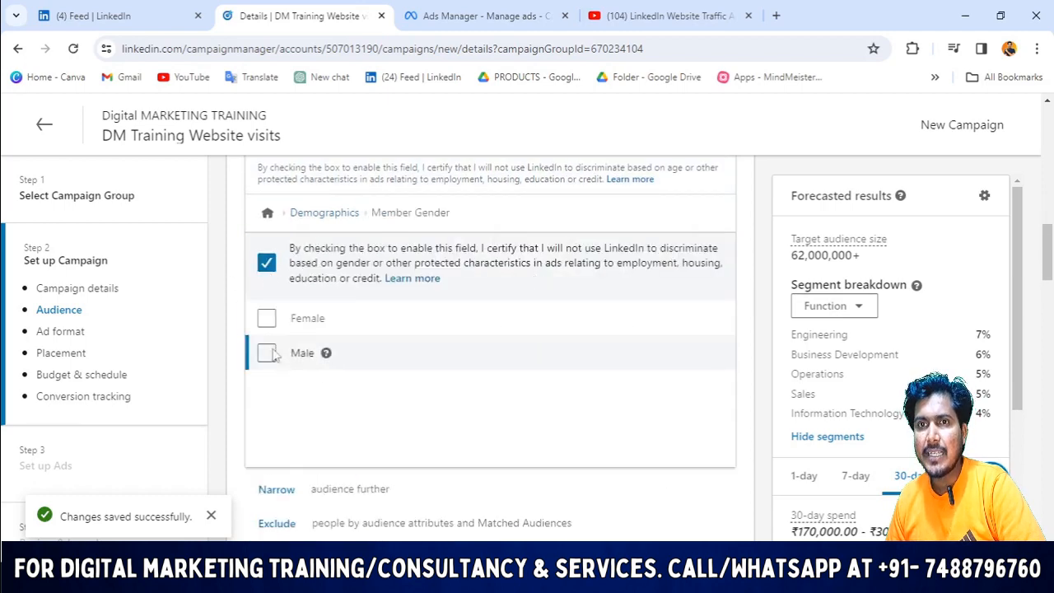
{"action": "left_click", "coordinate": [266, 318]}
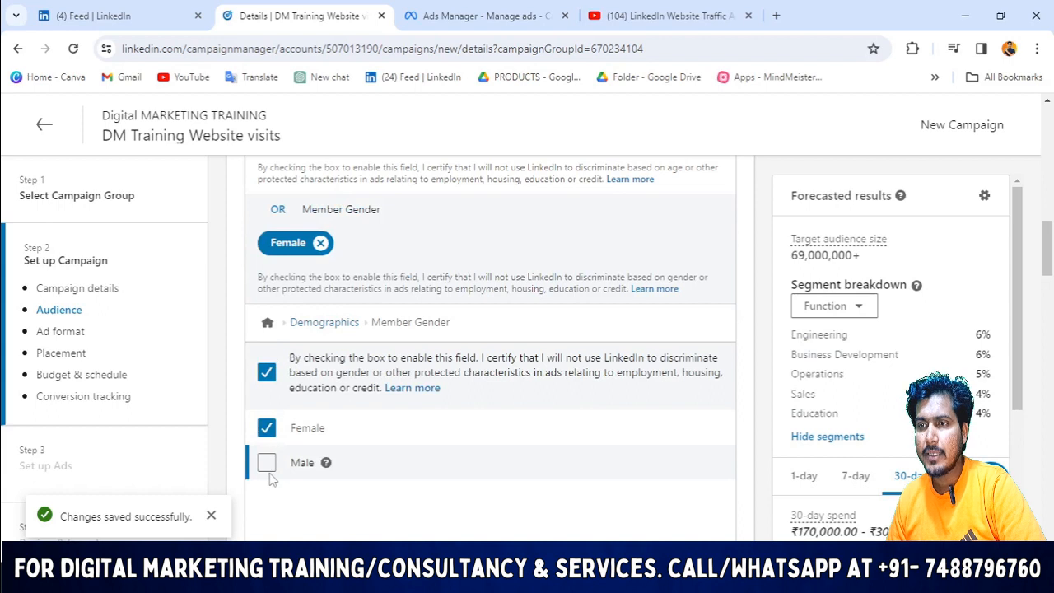
{"action": "left_click", "coordinate": [266, 464]}
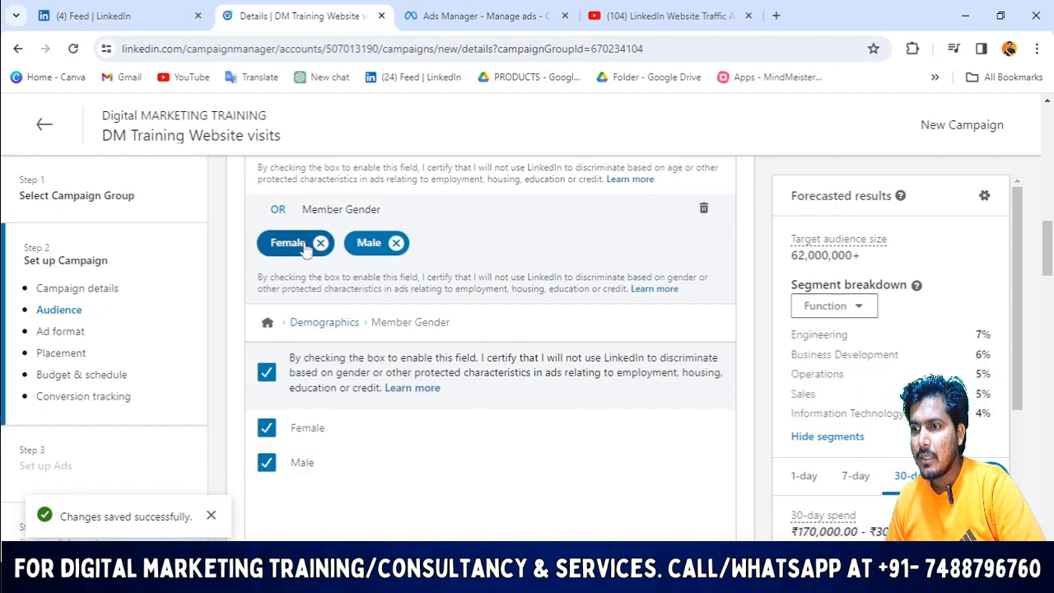
- Look through the targeting options offered under Education, Job Experience, and Interests and Traits
{"action": "left_click", "coordinate": [267, 322]}
{"action": "scroll", "coordinate": [602, 392], "scroll_direction": "down", "scroll_amount": 2}
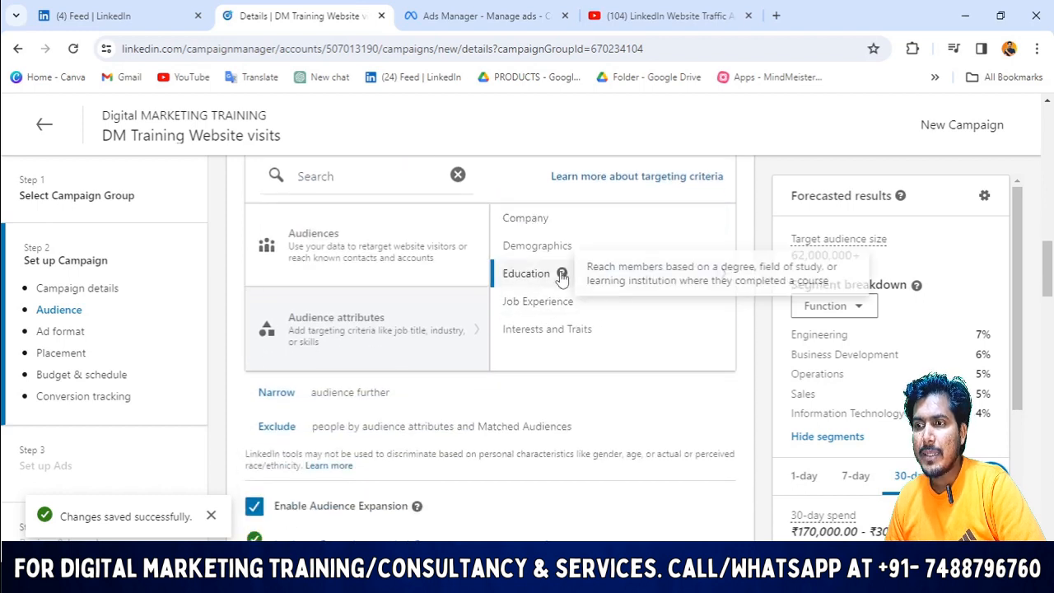
{"action": "left_click", "coordinate": [631, 276]}
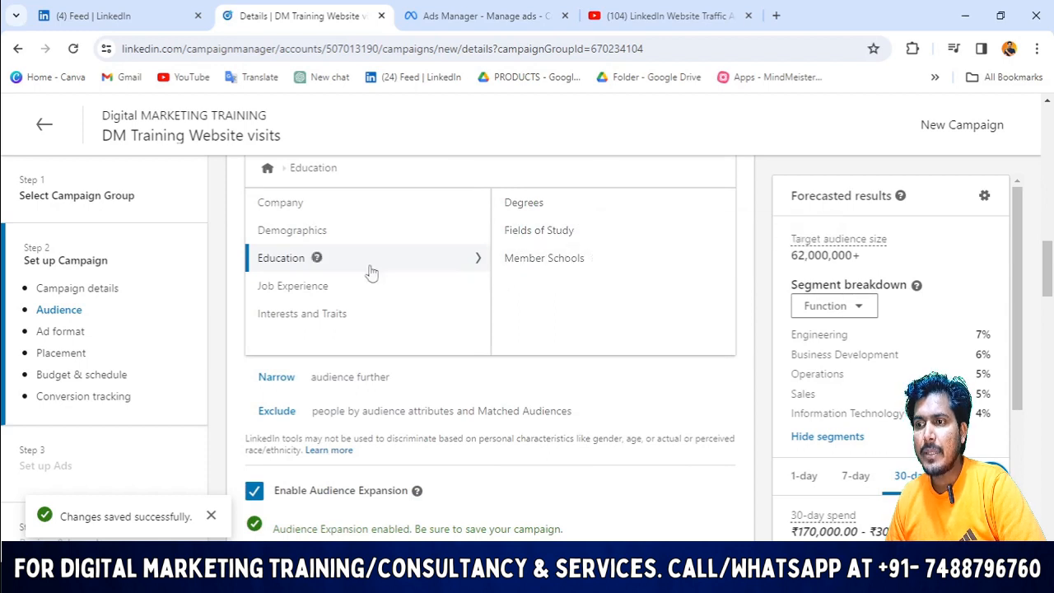
{"action": "left_click", "coordinate": [325, 292]}
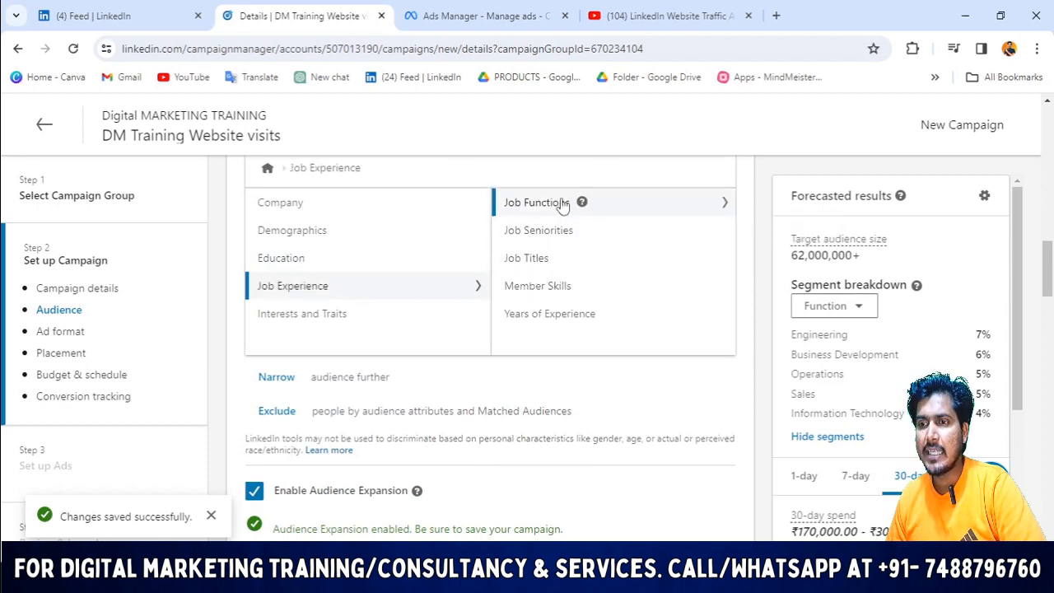
{"action": "scroll", "coordinate": [565, 231], "scroll_direction": "down", "scroll_amount": 1}
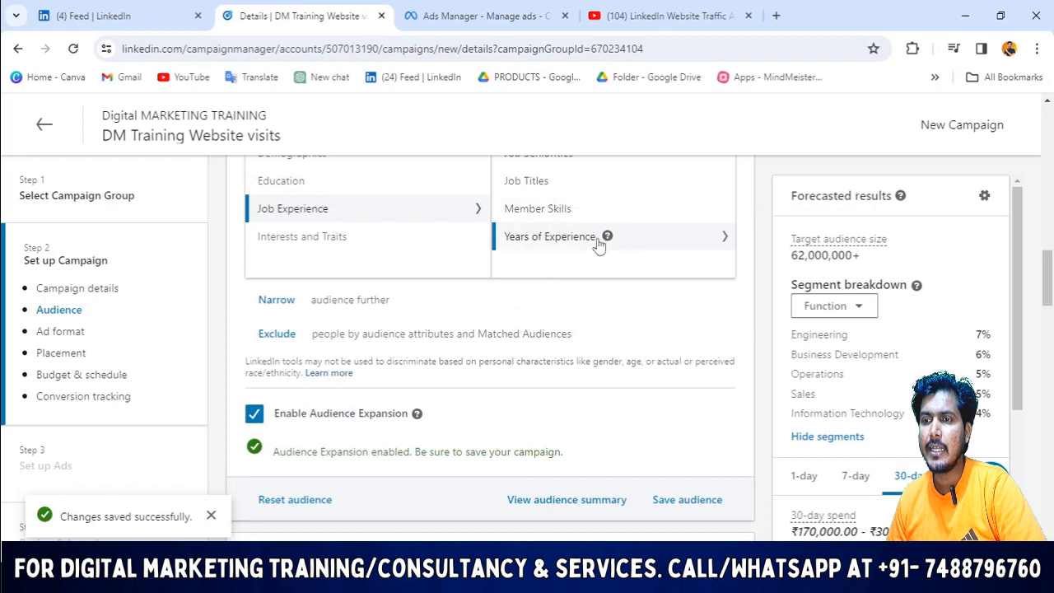
{"action": "left_click", "coordinate": [306, 246]}
{"action": "scroll", "coordinate": [627, 231], "scroll_direction": "up", "scroll_amount": 1}
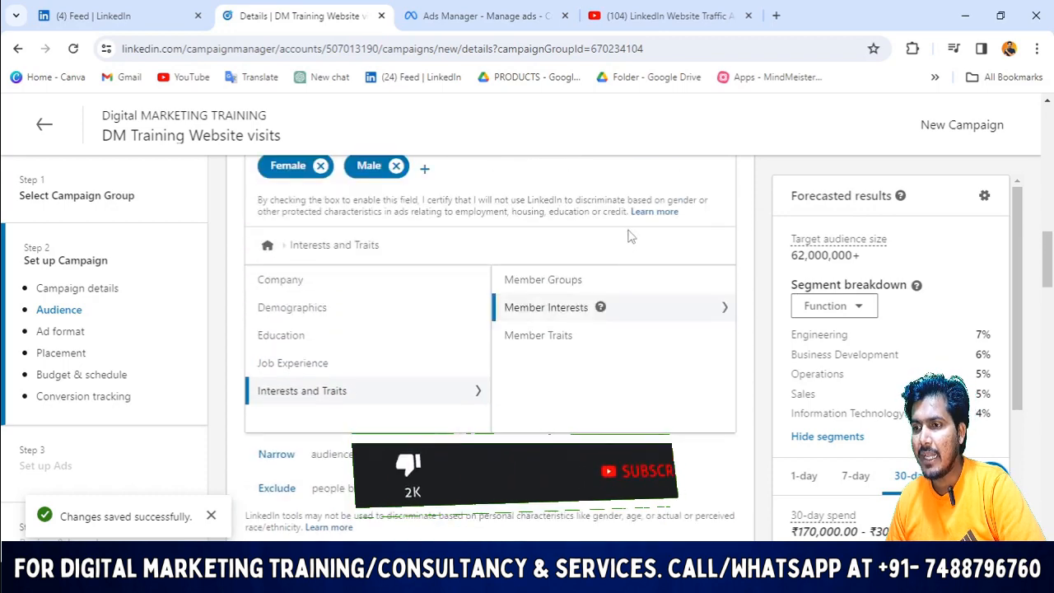
- Return to the overview of audience attributes and review the selected criteria together with the narrowing, exclusion and audience expansion options
{"action": "left_click", "coordinate": [264, 247]}
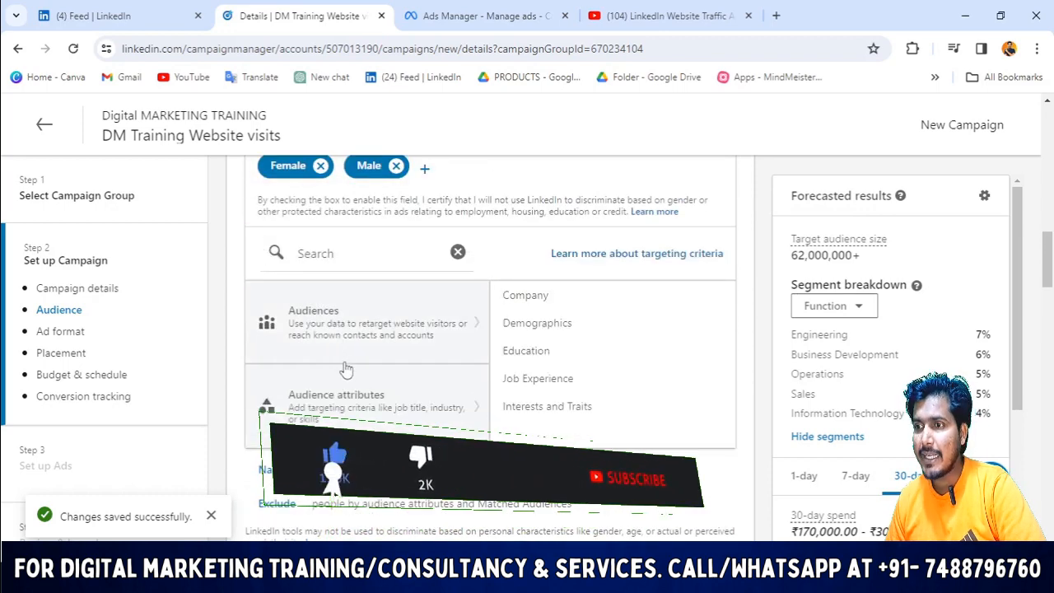
{"action": "scroll", "coordinate": [577, 367], "scroll_direction": "down", "scroll_amount": 1}
{"action": "scroll", "coordinate": [602, 337], "scroll_direction": "up", "scroll_amount": 2}
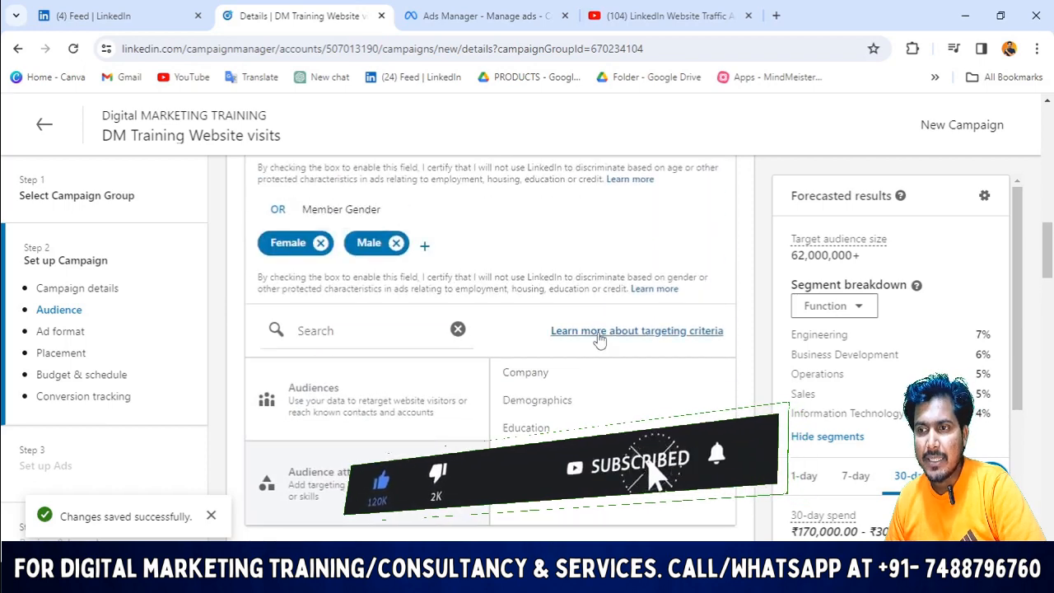
{"action": "scroll", "coordinate": [537, 183], "scroll_direction": "down", "scroll_amount": 1}
{"action": "scroll", "coordinate": [645, 269], "scroll_direction": "down", "scroll_amount": 2}
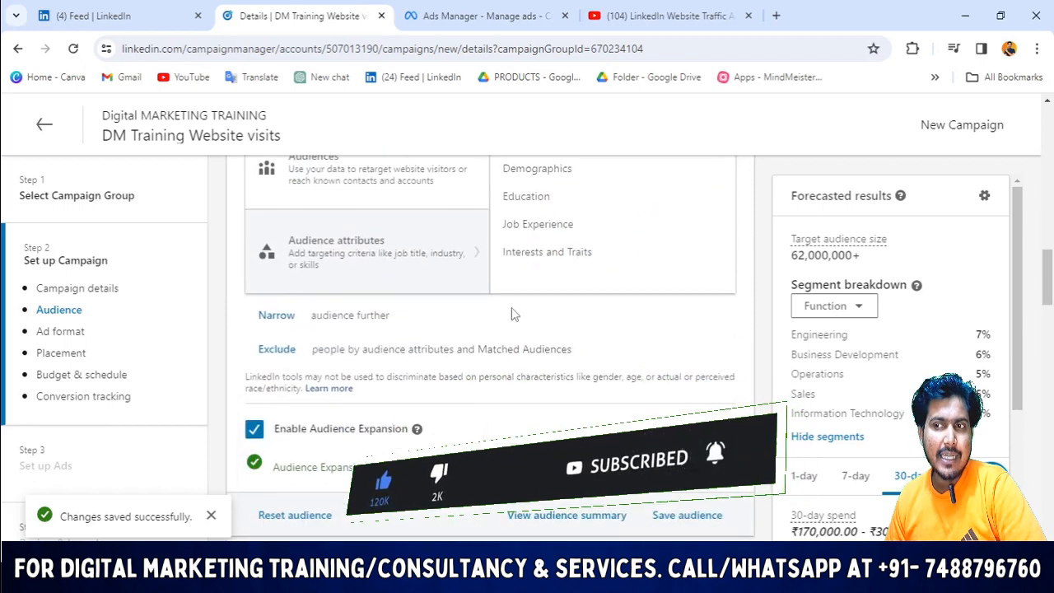
{"action": "scroll", "coordinate": [510, 310], "scroll_direction": "up", "scroll_amount": 3}
{"action": "scroll", "coordinate": [497, 338], "scroll_direction": "down", "scroll_amount": 3}
{"action": "scroll", "coordinate": [497, 338], "scroll_direction": "down", "scroll_amount": 1}
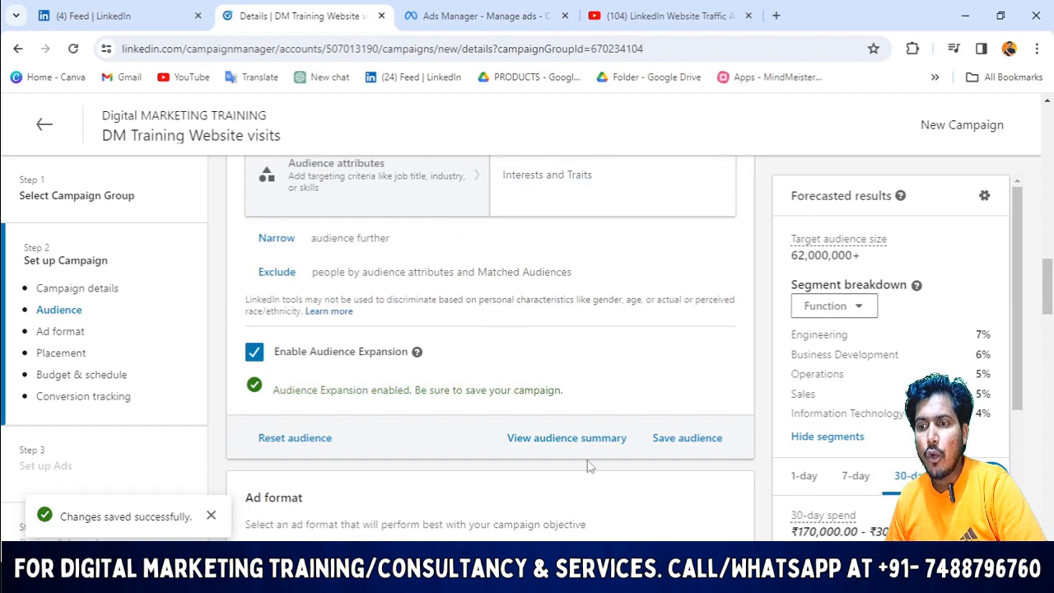
- Open the audience summary and review its potential reach, audience expansion, profile language and included location
{"action": "left_click", "coordinate": [534, 440]}
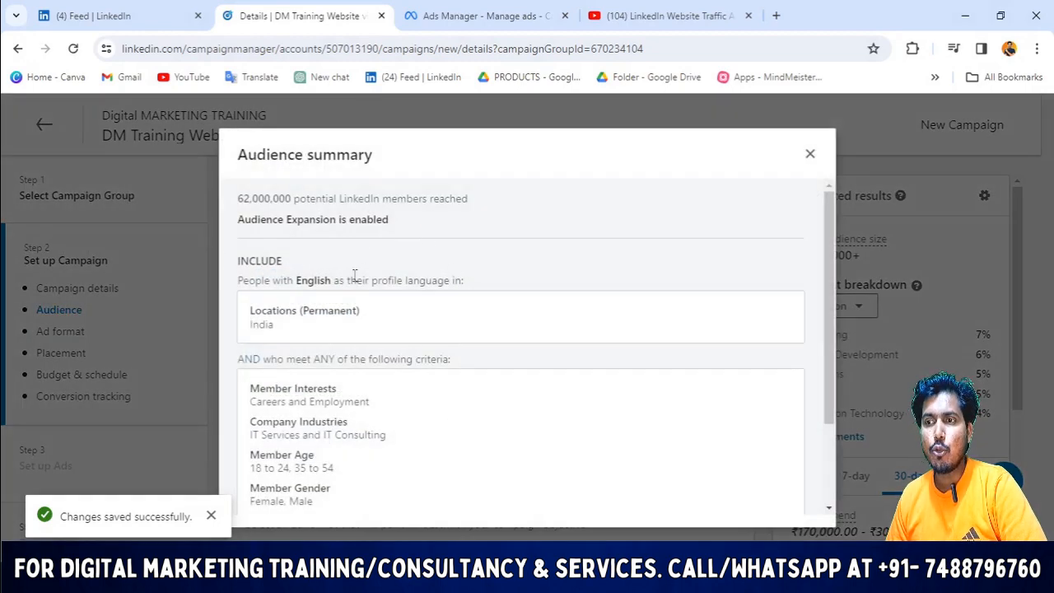
{"action": "left_click_drag", "start_coordinate": [230, 200], "coordinate": [469, 198]}
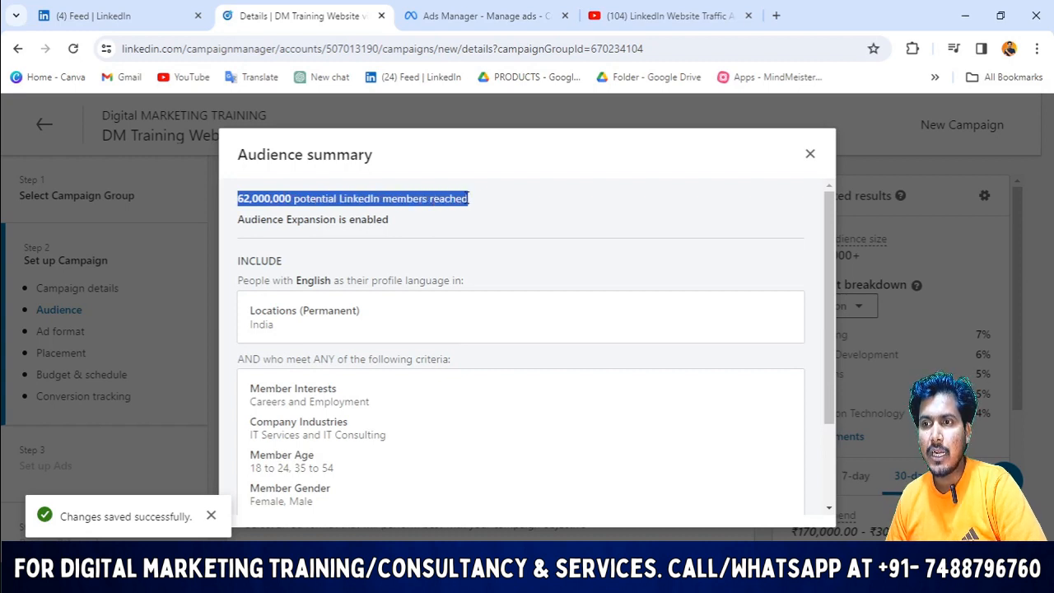
{"action": "scroll", "coordinate": [482, 221], "scroll_direction": "down", "scroll_amount": 2}
{"action": "scroll", "coordinate": [437, 207], "scroll_direction": "up", "scroll_amount": 2}
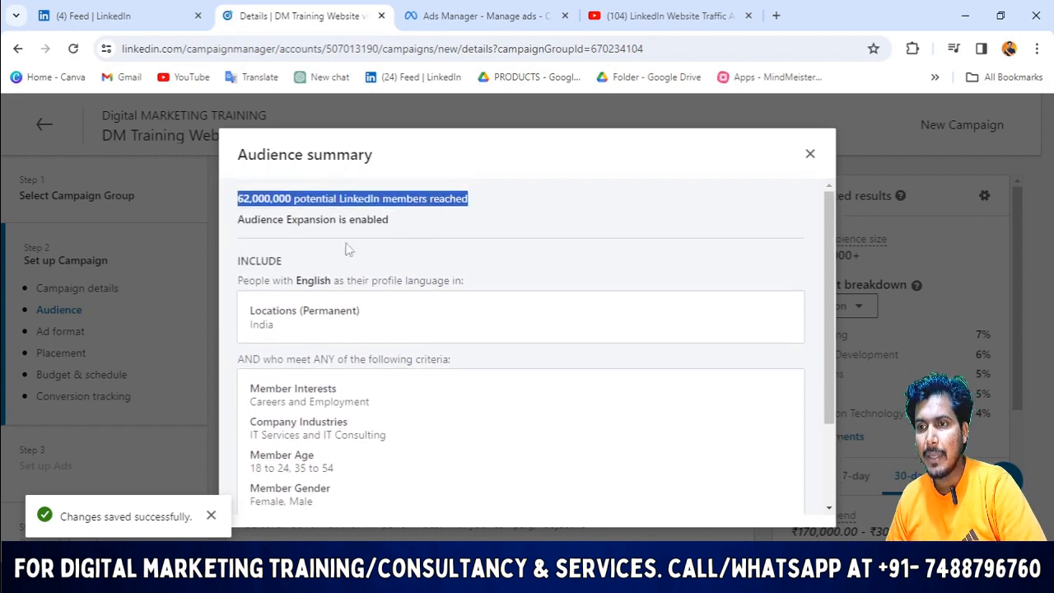
{"action": "left_click_drag", "start_coordinate": [238, 220], "coordinate": [392, 237]}
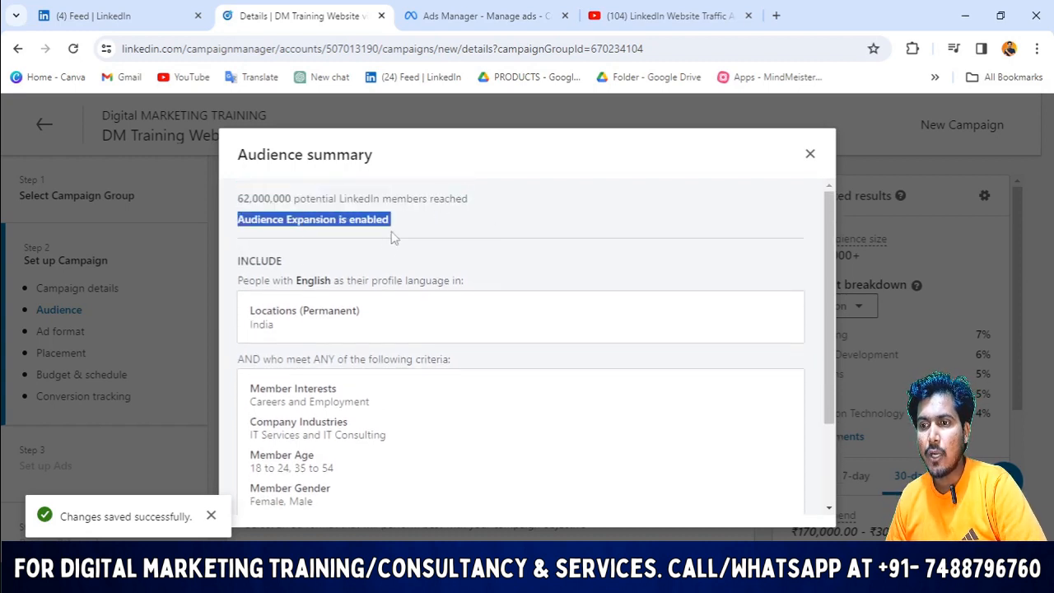
{"action": "left_click_drag", "start_coordinate": [235, 275], "coordinate": [333, 278]}
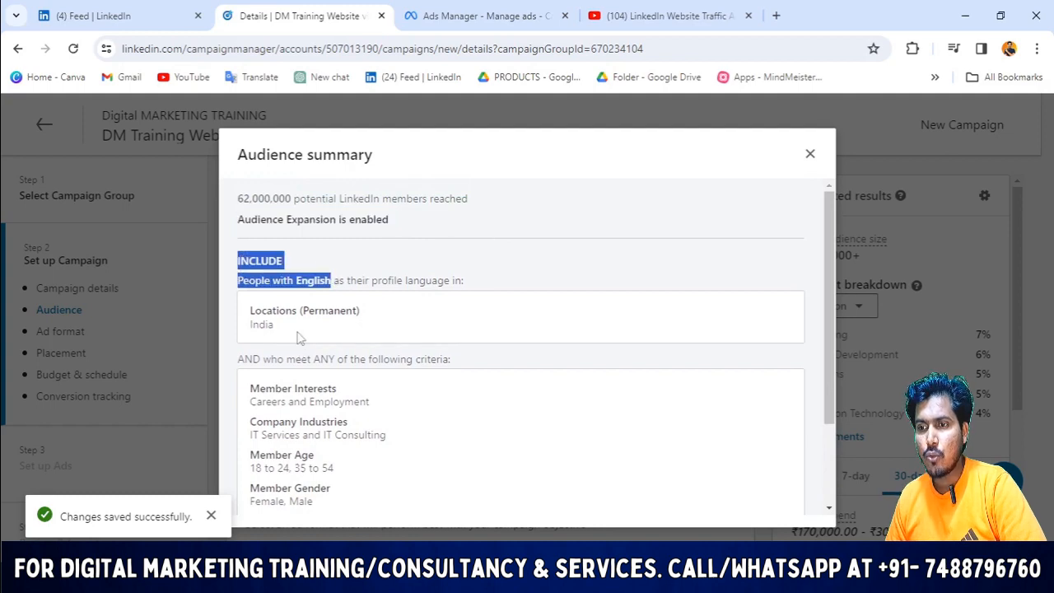
{"action": "left_click_drag", "start_coordinate": [299, 338], "coordinate": [240, 345]}
- Review the interest, industry, age and gender criteria and the excluded locations in the audience summary, and close it
{"action": "scroll", "coordinate": [242, 321], "scroll_direction": "down", "scroll_amount": 2}
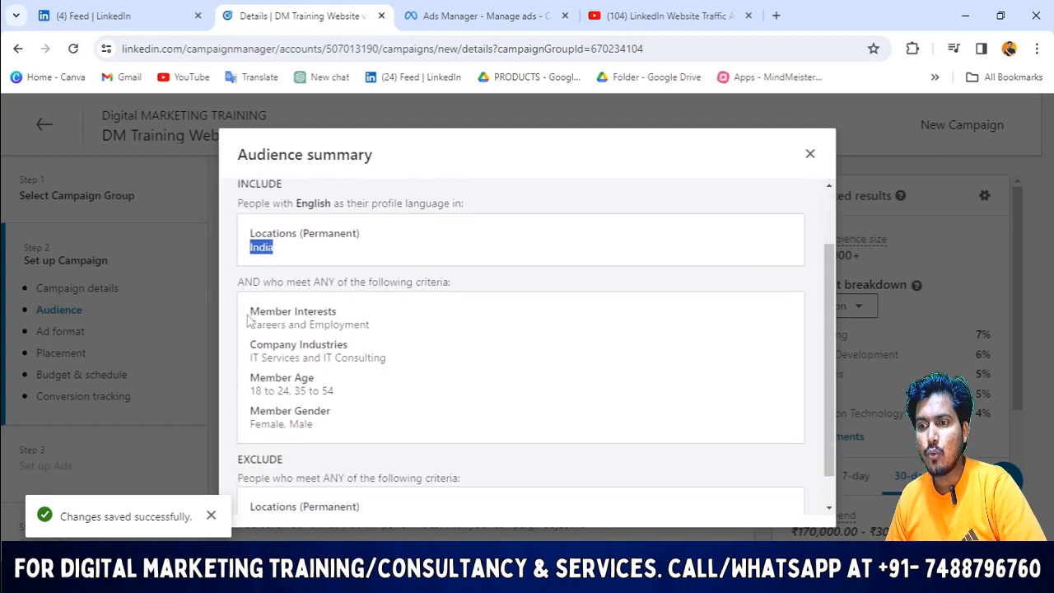
{"action": "scroll", "coordinate": [321, 434], "scroll_direction": "down", "scroll_amount": 1}
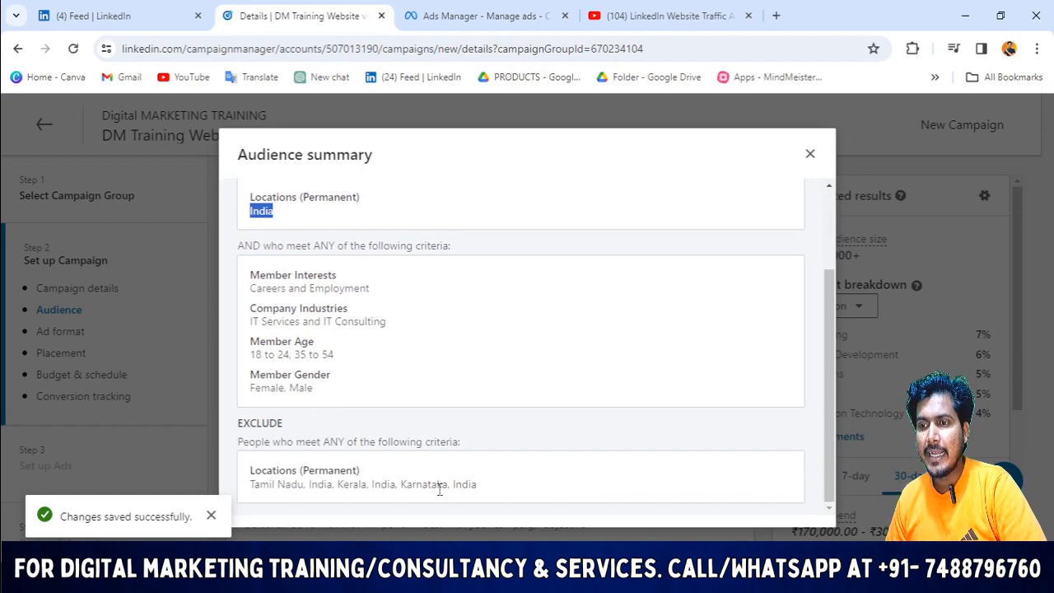
{"action": "scroll", "coordinate": [310, 325], "scroll_direction": "up", "scroll_amount": 2}
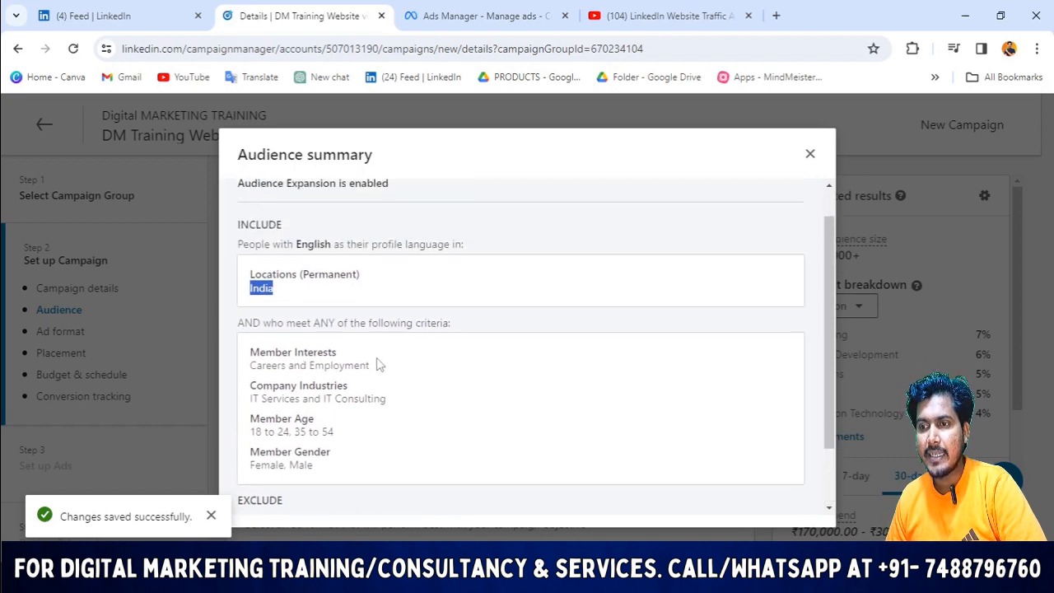
{"action": "left_click_drag", "start_coordinate": [338, 356], "coordinate": [293, 359]}
{"action": "scroll", "coordinate": [375, 397], "scroll_direction": "down", "scroll_amount": 2}
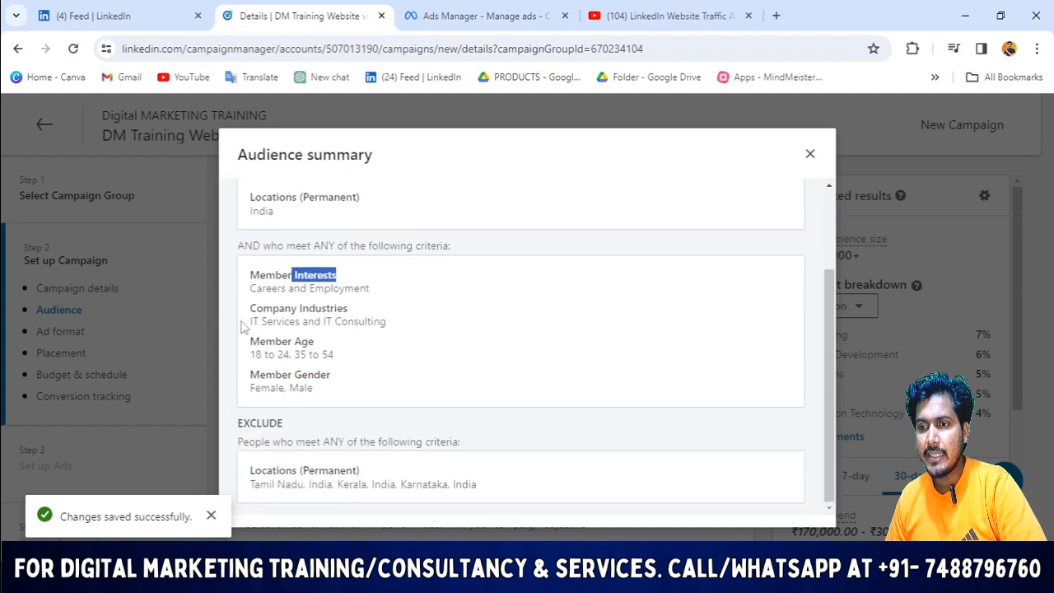
{"action": "left_click_drag", "start_coordinate": [244, 328], "coordinate": [396, 329]}
{"action": "left_click_drag", "start_coordinate": [245, 357], "coordinate": [373, 364]}
{"action": "left_click_drag", "start_coordinate": [247, 376], "coordinate": [395, 398]}
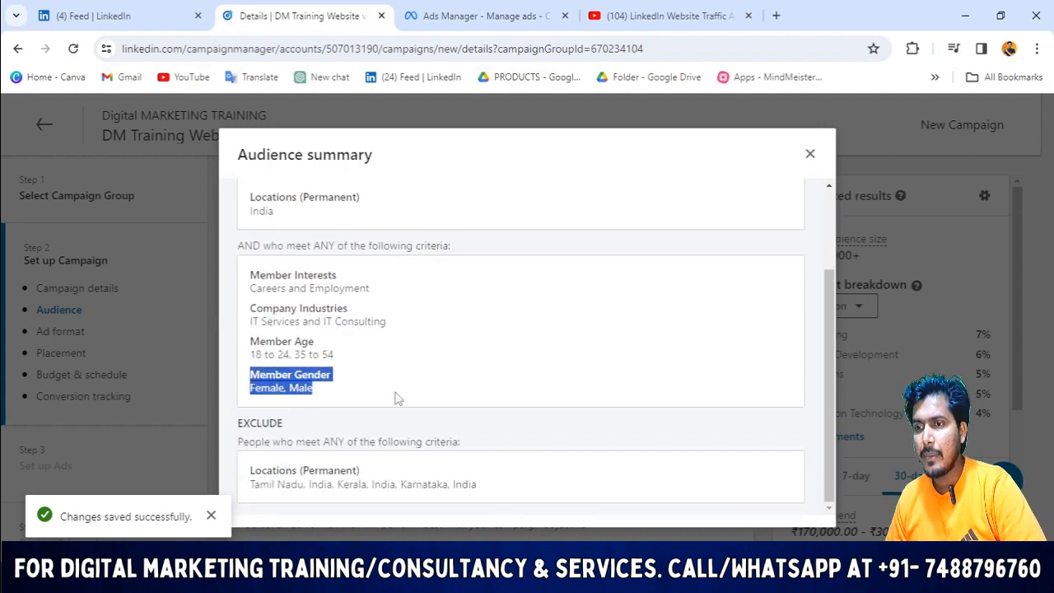
{"action": "left_click", "coordinate": [810, 153]}
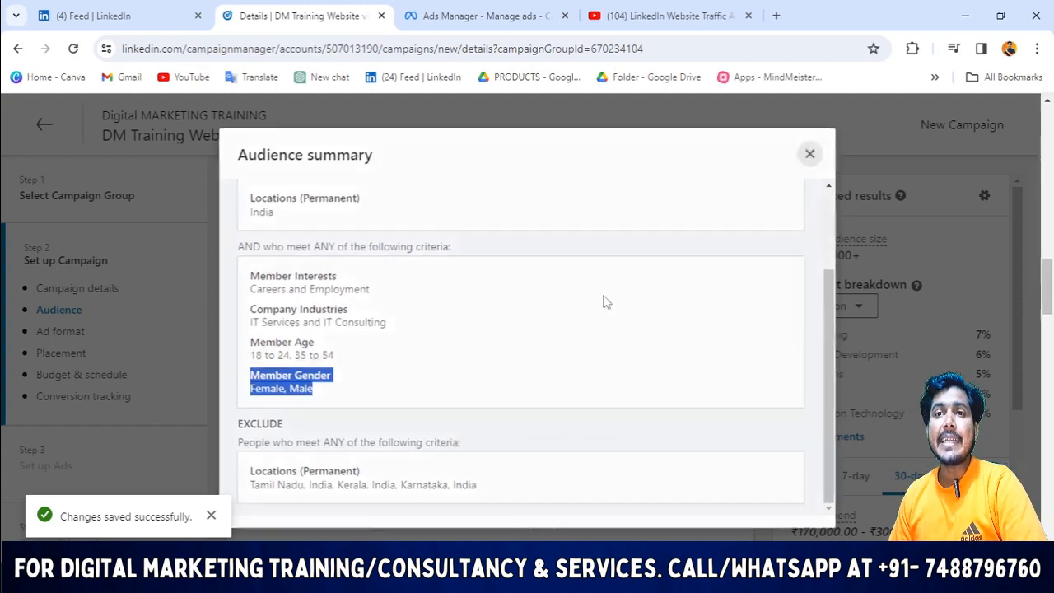
- Look over the Ad format section, starting with the Single image and Carousel image options
{"action": "scroll", "coordinate": [506, 320], "scroll_direction": "down", "scroll_amount": 3}
{"action": "scroll", "coordinate": [439, 265], "scroll_direction": "up", "scroll_amount": 1}
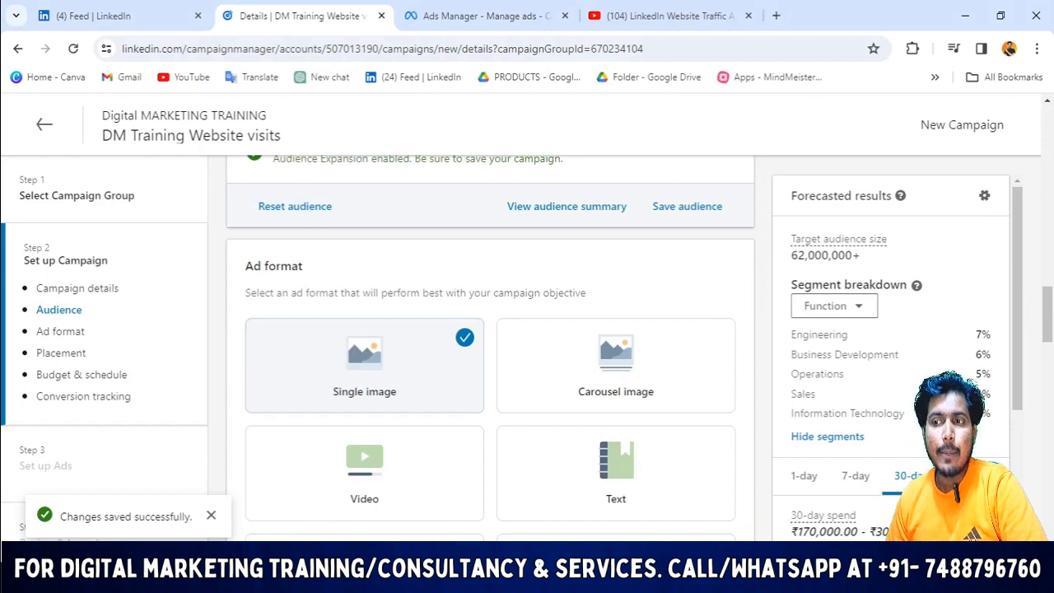
{"action": "scroll", "coordinate": [338, 375], "scroll_direction": "down", "scroll_amount": 1}
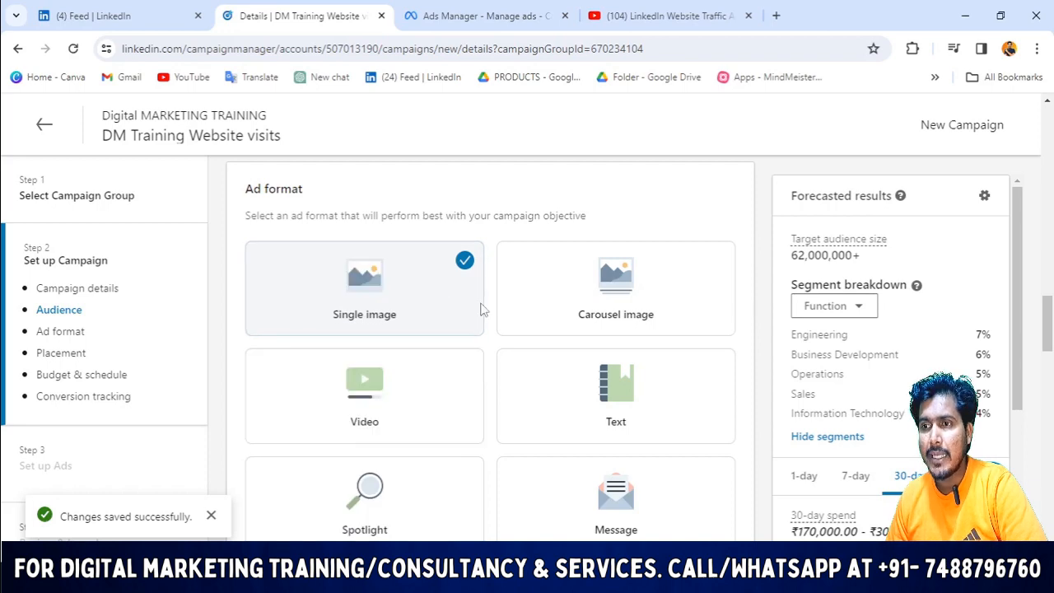
{"action": "scroll", "coordinate": [533, 323], "scroll_direction": "down", "scroll_amount": 1}
- Switch to the LinkedIn feed to examine the promoted Chainlink Labs post as a single image ad example, and return to Campaign Manager
{"action": "left_click", "coordinate": [145, 5]}
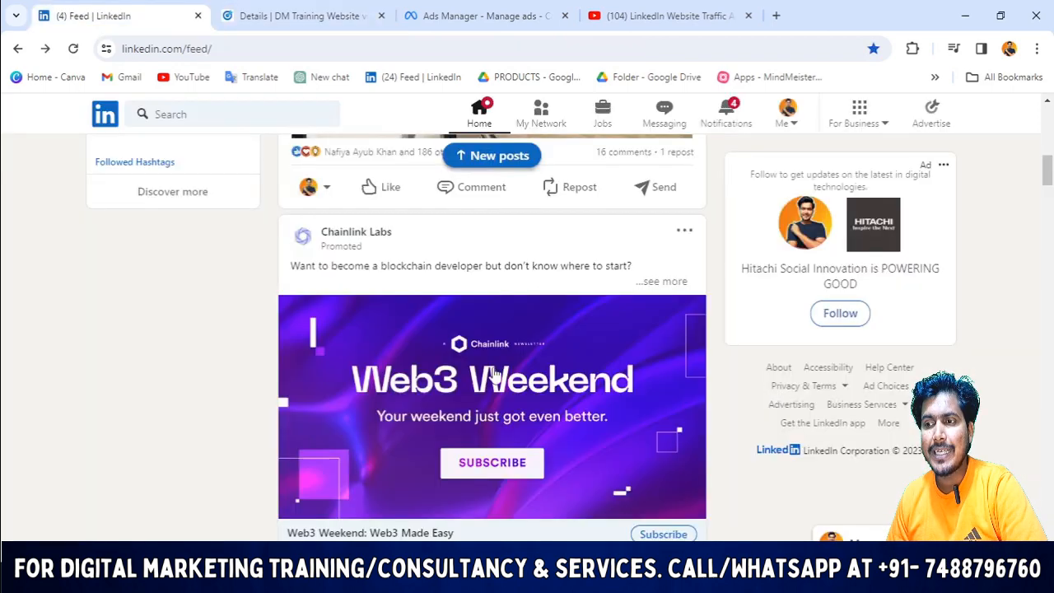
{"action": "scroll", "coordinate": [494, 375], "scroll_direction": "down", "scroll_amount": 4}
{"action": "scroll", "coordinate": [483, 349], "scroll_direction": "up", "scroll_amount": 4}
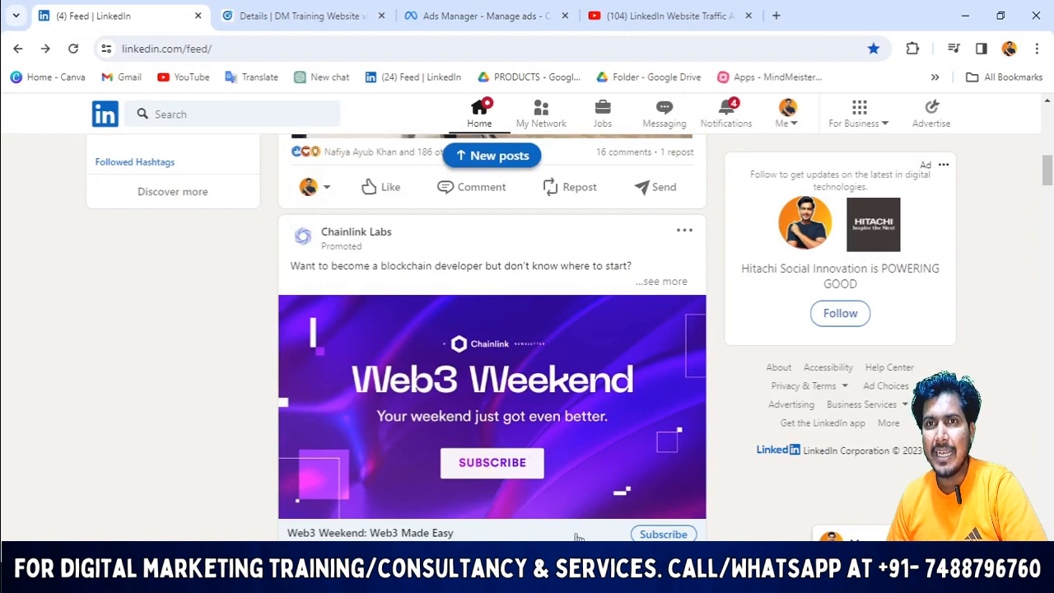
{"action": "scroll", "coordinate": [580, 537], "scroll_direction": "down", "scroll_amount": 1}
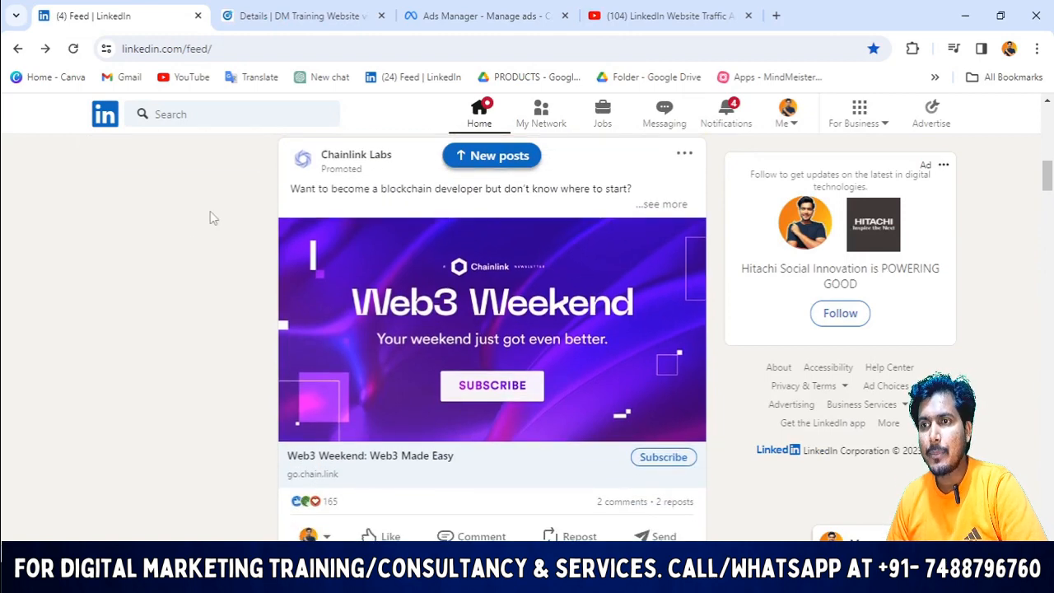
{"action": "left_click", "coordinate": [456, 16]}
{"action": "left_click", "coordinate": [305, 16]}
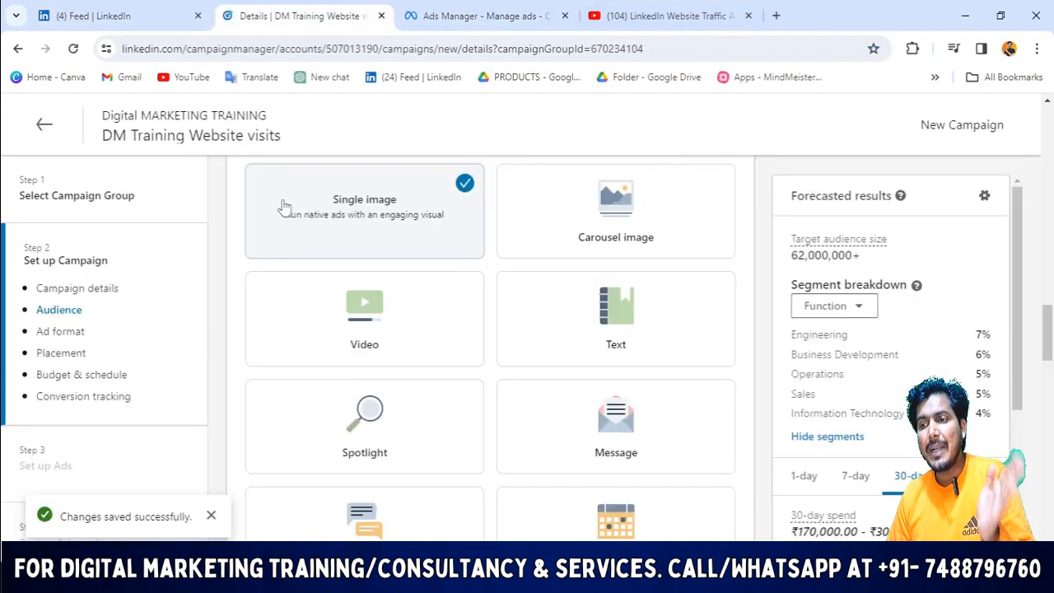
{"action": "left_click", "coordinate": [90, 16]}
{"action": "scroll", "coordinate": [449, 387], "scroll_direction": "down", "scroll_amount": 3}
{"action": "scroll", "coordinate": [478, 421], "scroll_direction": "up", "scroll_amount": 5}
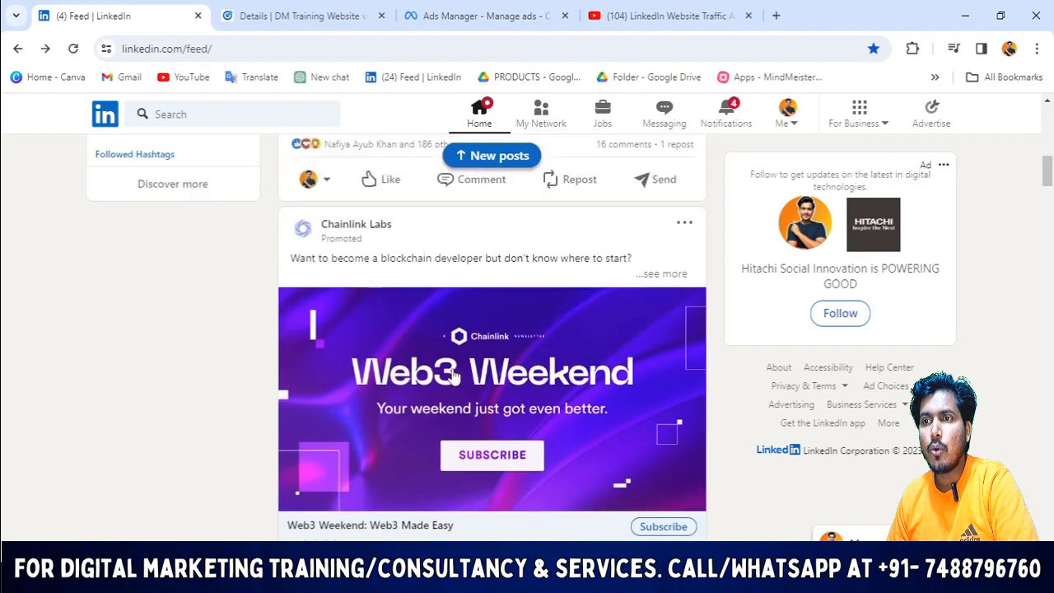
{"action": "scroll", "coordinate": [509, 464], "scroll_direction": "down", "scroll_amount": 2}
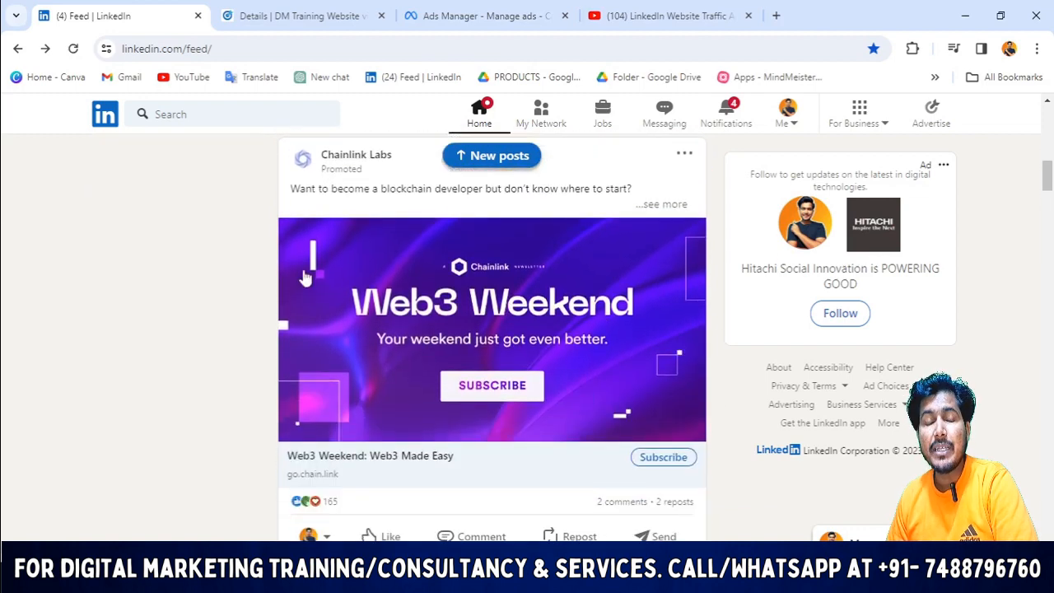
{"action": "left_click", "coordinate": [247, 16]}
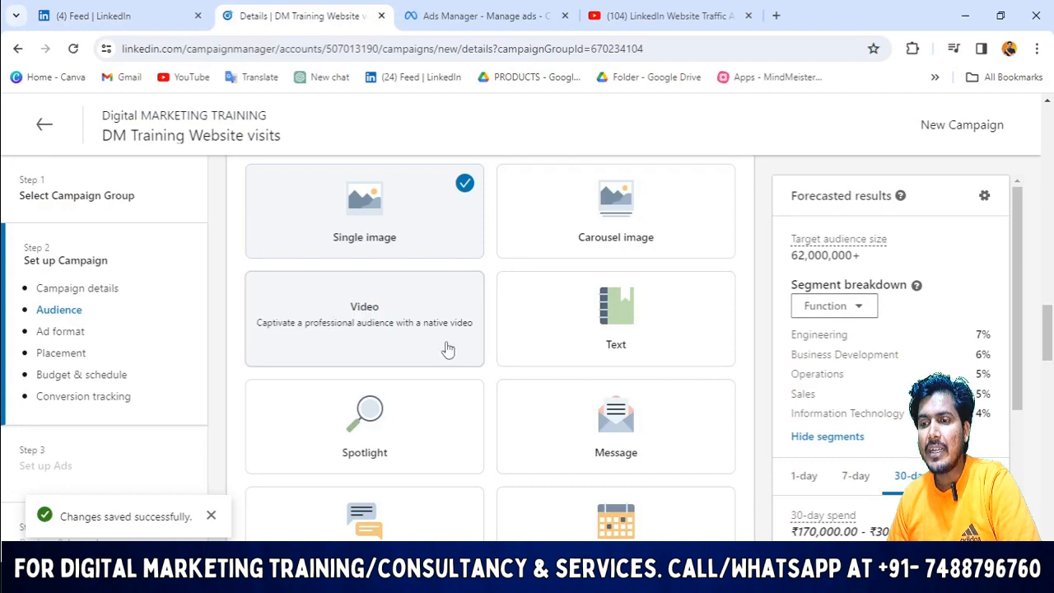
- Examine the remaining ad formats, including Video, Text, Spotlight, Message, Conversation and Event
{"action": "scroll", "coordinate": [639, 453], "scroll_direction": "down", "scroll_amount": 1}
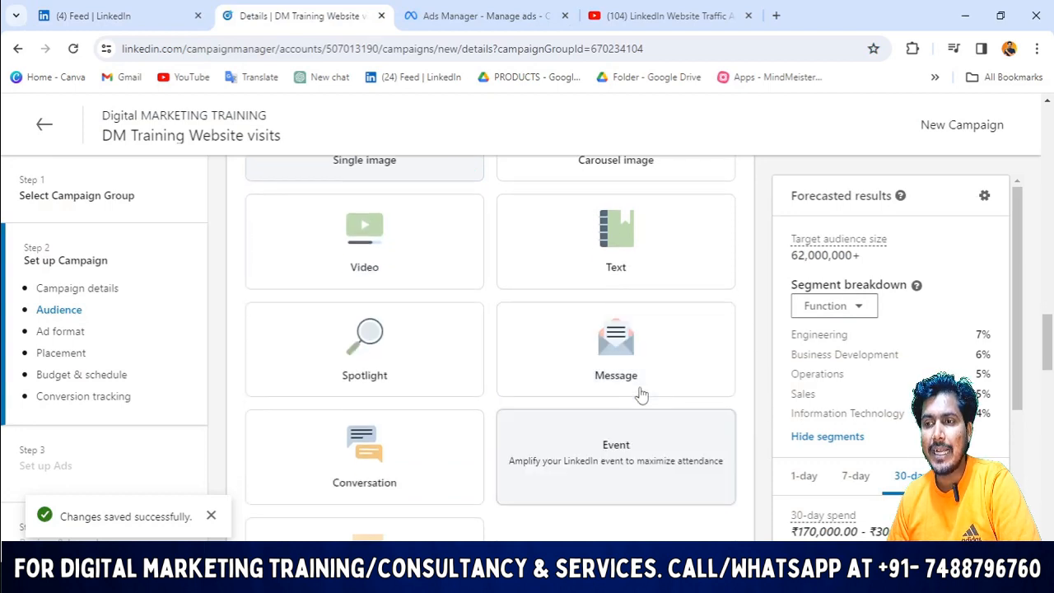
{"action": "scroll", "coordinate": [596, 503], "scroll_direction": "down", "scroll_amount": 2}
{"action": "scroll", "coordinate": [420, 437], "scroll_direction": "up", "scroll_amount": 4}
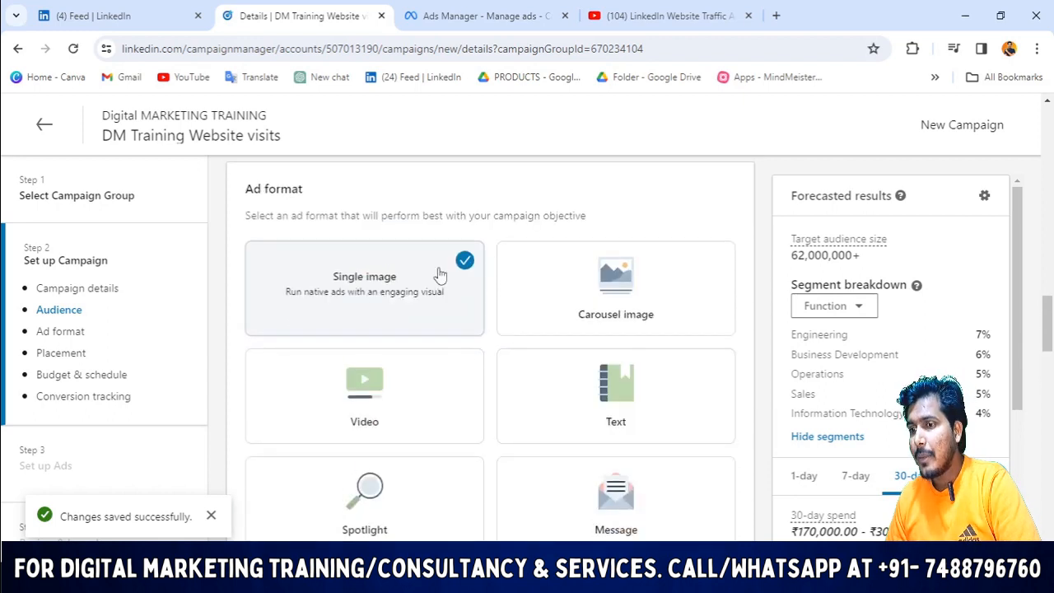
{"action": "scroll", "coordinate": [600, 341], "scroll_direction": "down", "scroll_amount": 2}
{"action": "scroll", "coordinate": [440, 332], "scroll_direction": "up", "scroll_amount": 4}
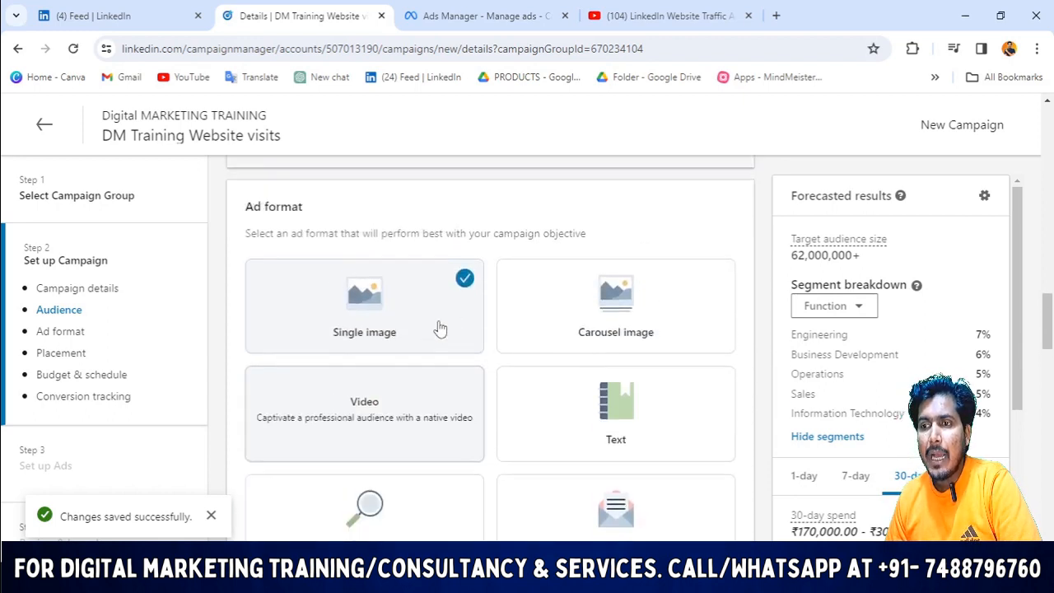
- Search for "afsar ma" under Associate a Company Page and choose the Afsar Marketing Dude page
{"action": "scroll", "coordinate": [544, 414], "scroll_direction": "down", "scroll_amount": 4}
{"action": "scroll", "coordinate": [601, 437], "scroll_direction": "down", "scroll_amount": 4}
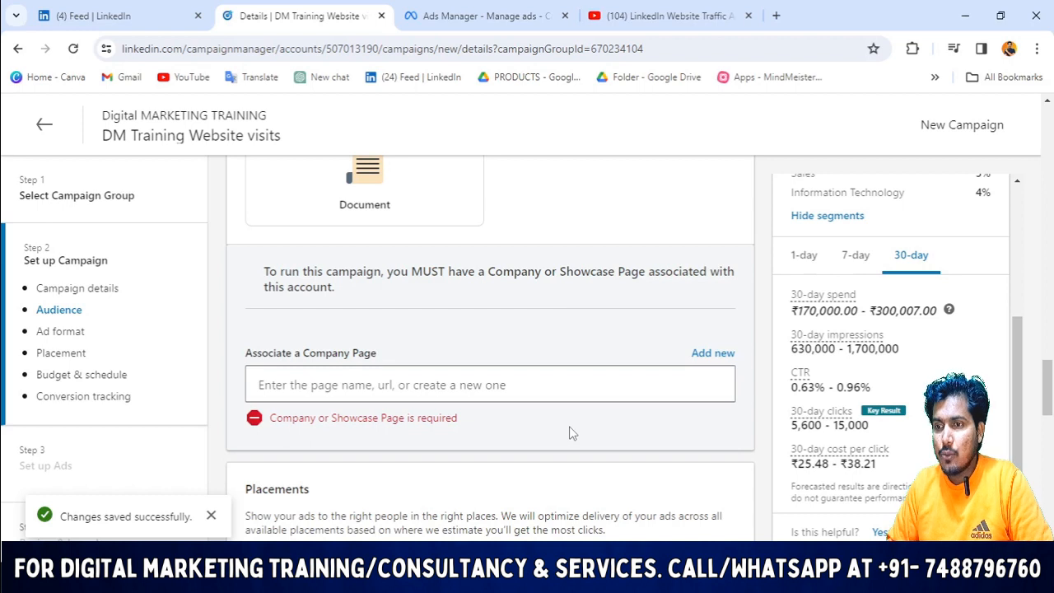
{"action": "left_click", "coordinate": [380, 385]}
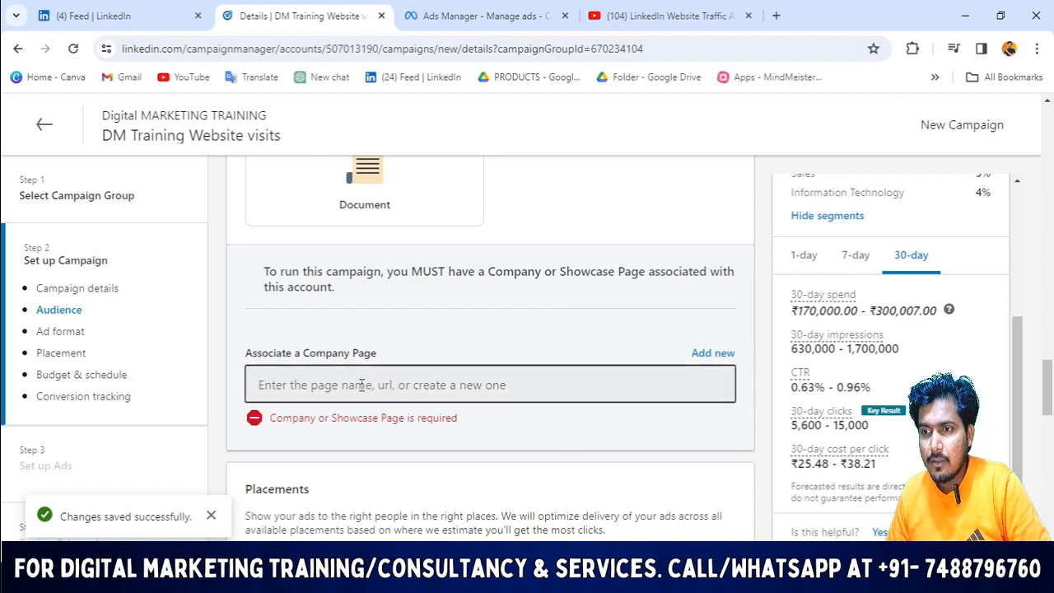
{"action": "type", "text": "afsar"}
{"action": "scroll", "coordinate": [360, 390], "scroll_direction": "down", "scroll_amount": 2}
{"action": "type", "text": "ma"}
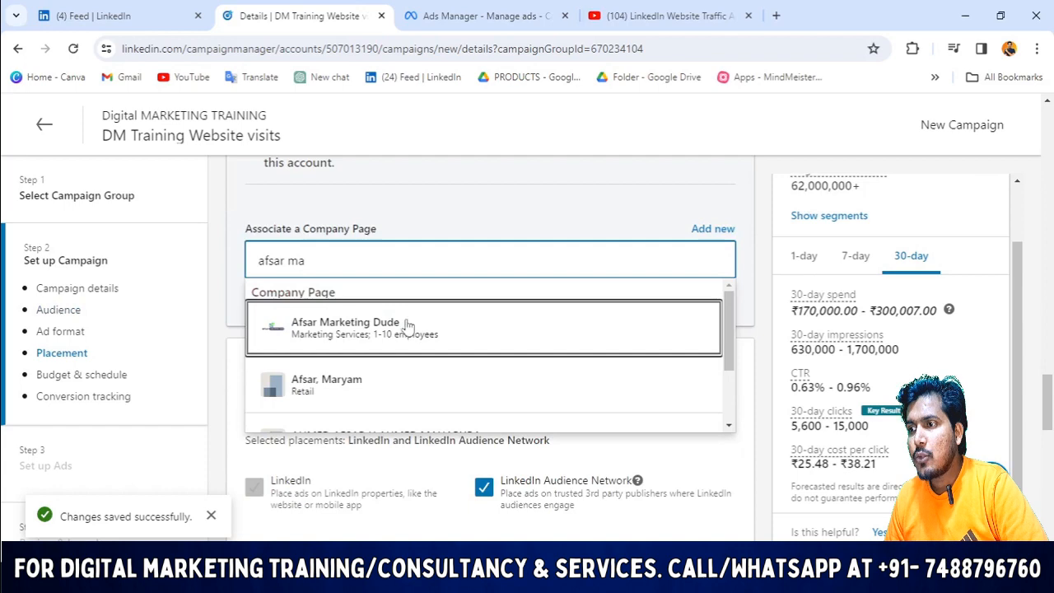
{"action": "left_click", "coordinate": [401, 324]}
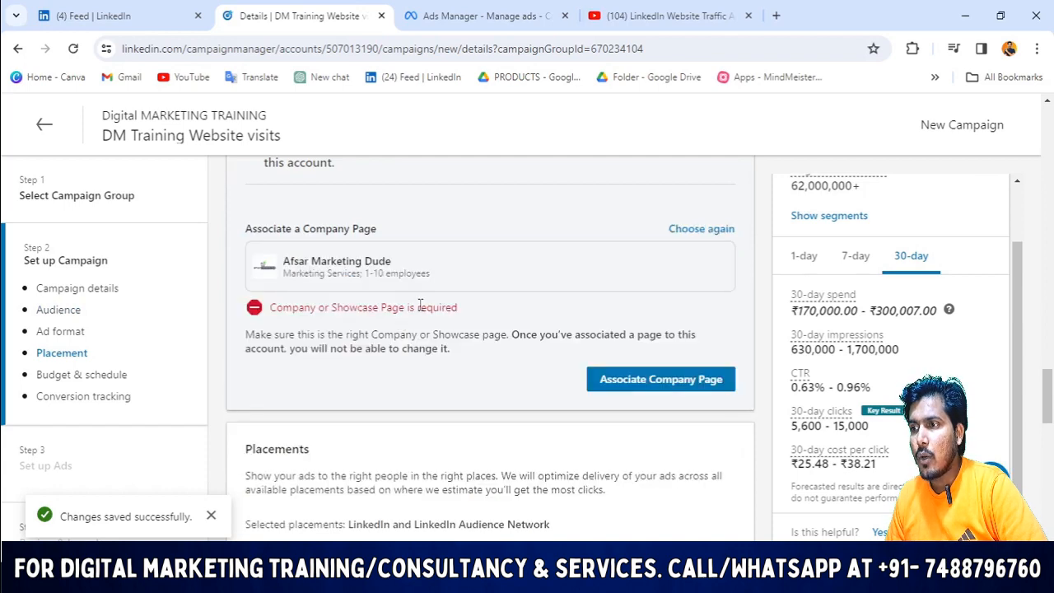
- Review the forecasted results for the campaign, including audience size and 30-day spend, impressions, clicks and cost per click
{"action": "scroll", "coordinate": [906, 247], "scroll_direction": "up", "scroll_amount": 5}
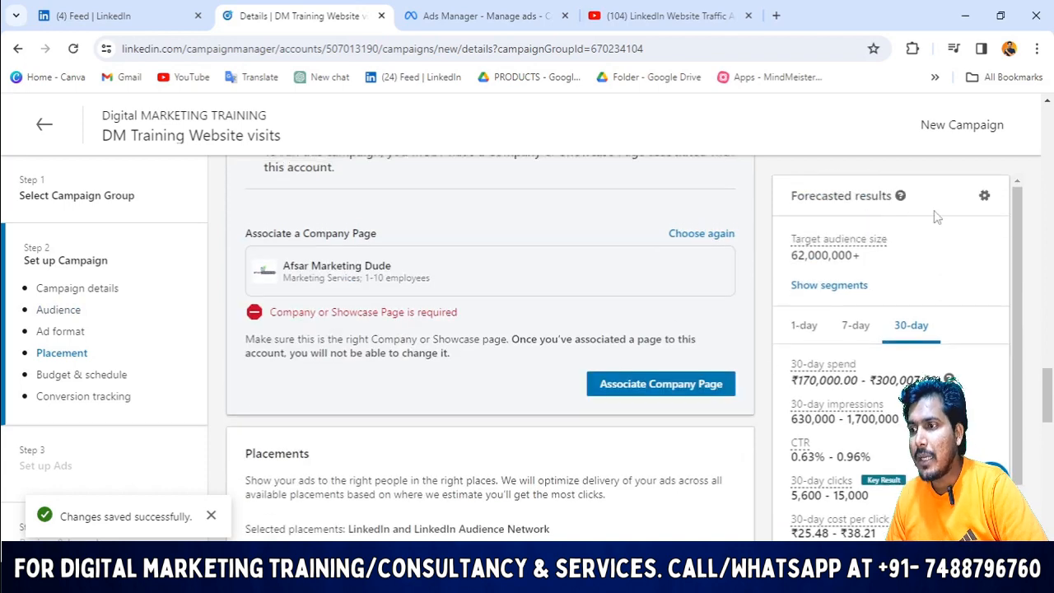
{"action": "left_click_drag", "start_coordinate": [804, 196], "coordinate": [907, 264]}
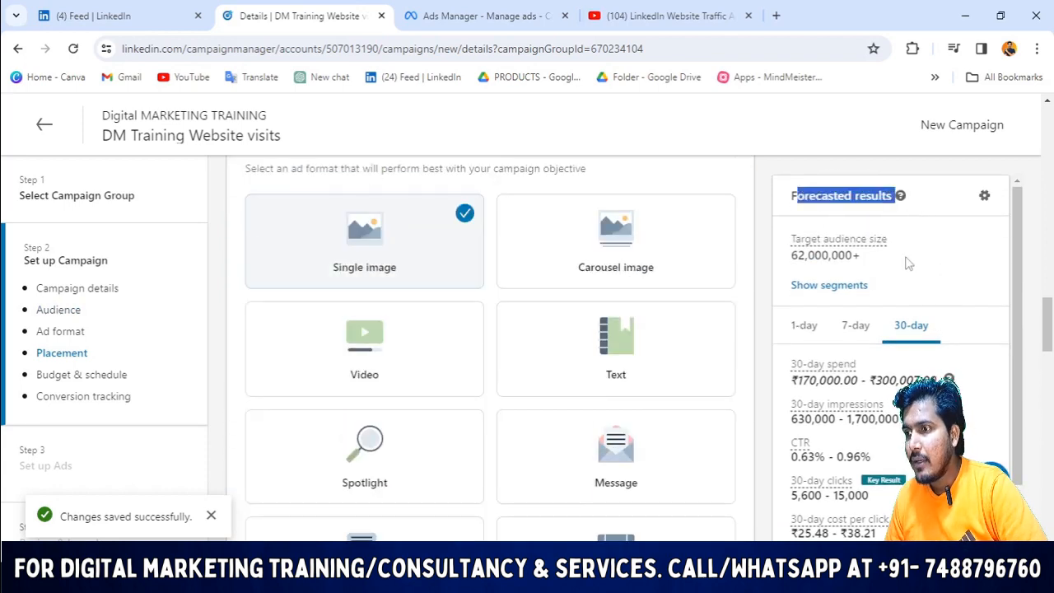
{"action": "left_click_drag", "start_coordinate": [824, 196], "coordinate": [914, 257]}
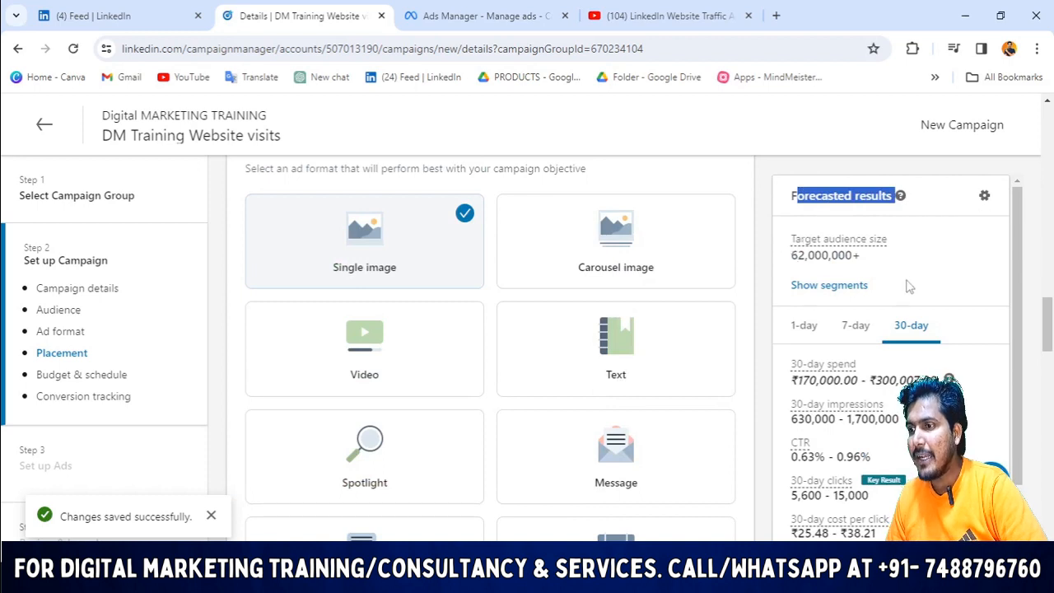
{"action": "scroll", "coordinate": [907, 285], "scroll_direction": "down", "scroll_amount": 1}
{"action": "scroll", "coordinate": [791, 283], "scroll_direction": "down", "scroll_amount": 1}
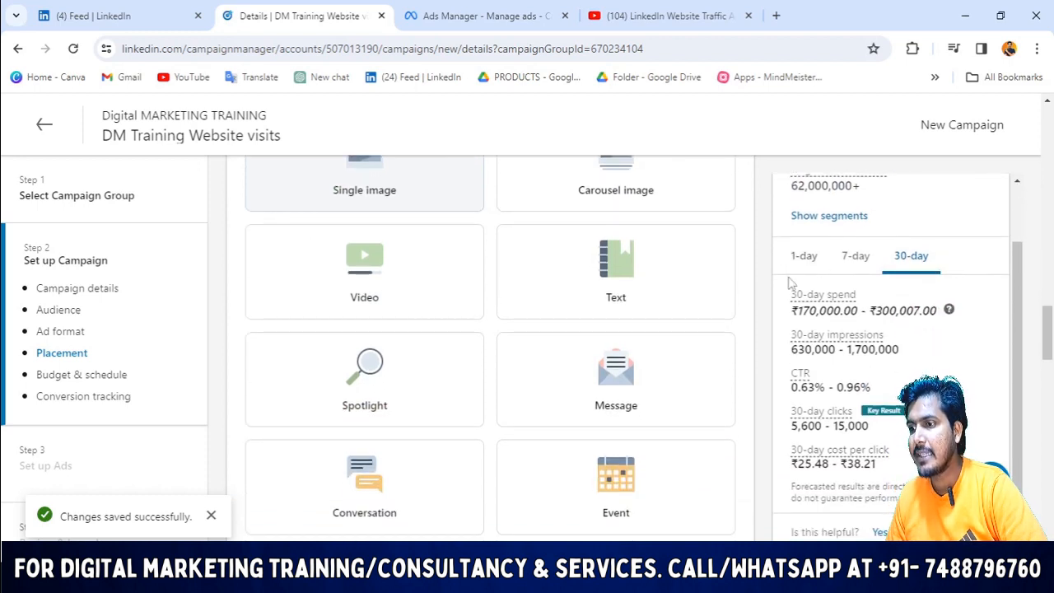
{"action": "left_click_drag", "start_coordinate": [774, 318], "coordinate": [874, 336]}
{"action": "scroll", "coordinate": [875, 336], "scroll_direction": "down", "scroll_amount": 6}
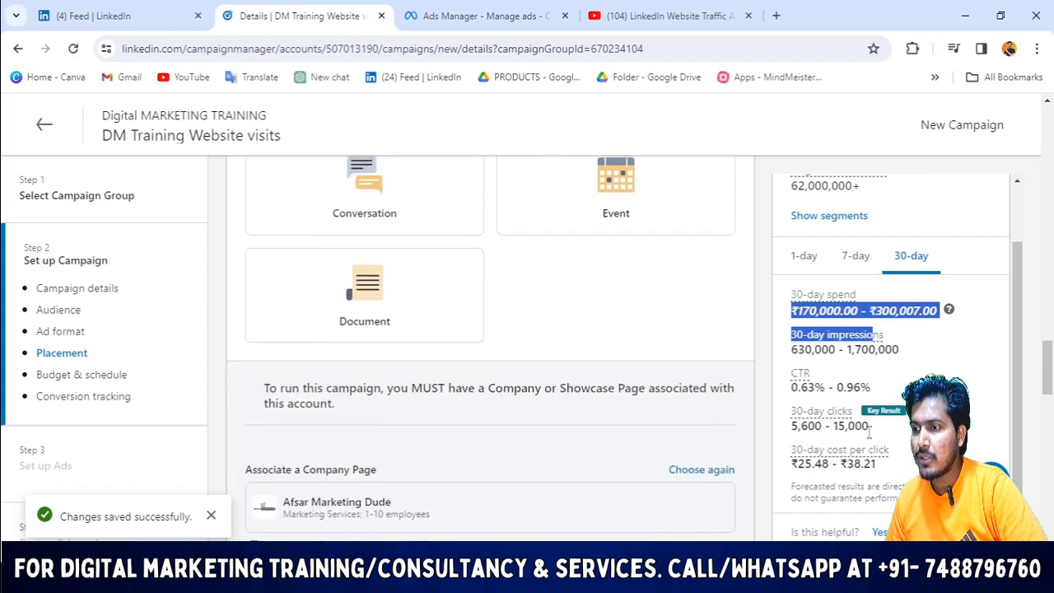
- Look through the Placements and Budget & schedule settings, and return to the company page association
{"action": "scroll", "coordinate": [877, 336], "scroll_direction": "down", "scroll_amount": 5}
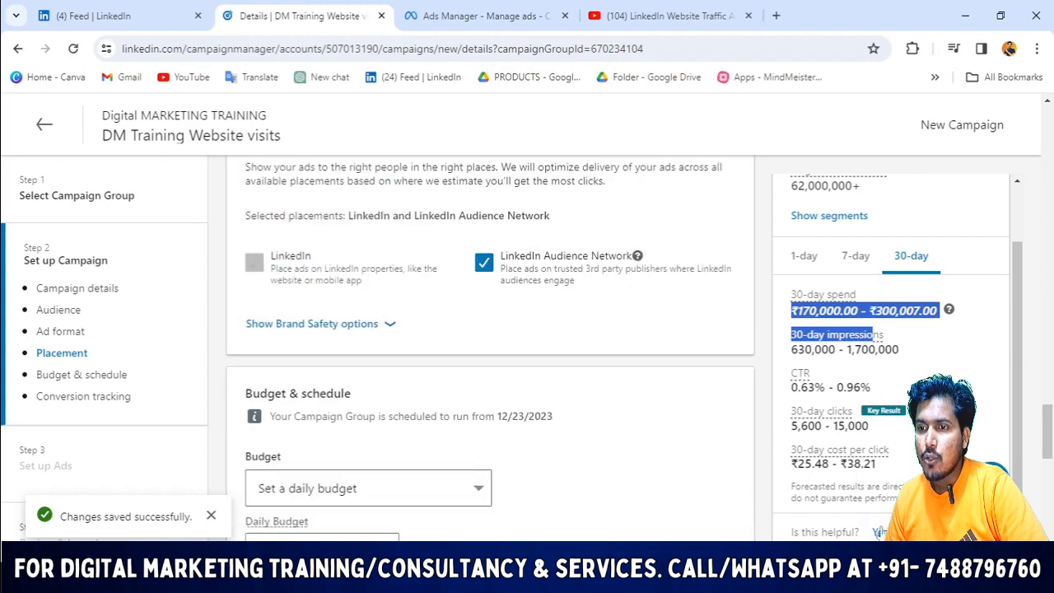
{"action": "scroll", "coordinate": [881, 490], "scroll_direction": "down", "scroll_amount": 3}
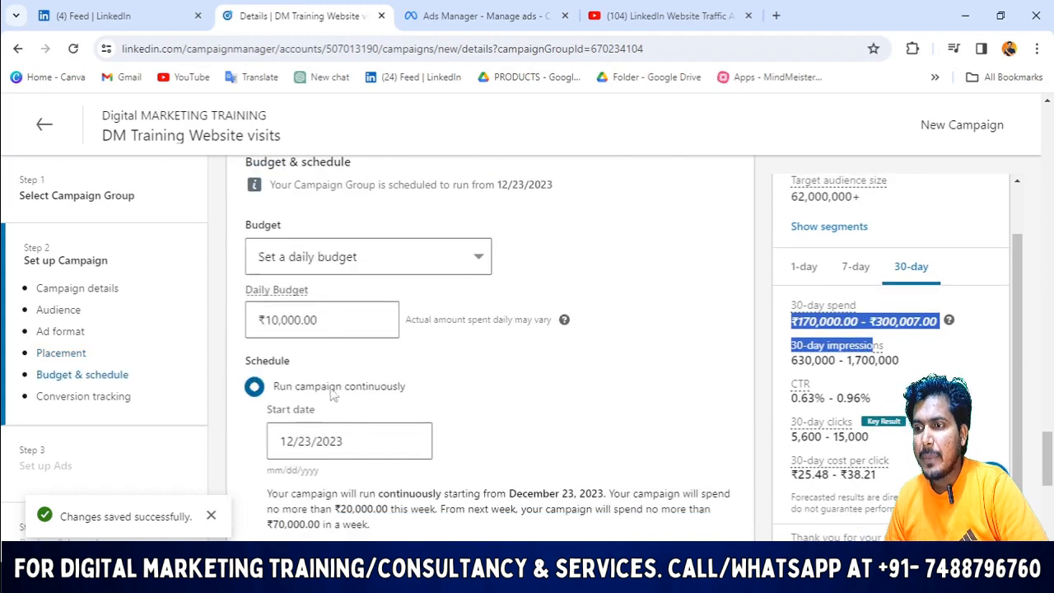
{"action": "scroll", "coordinate": [356, 368], "scroll_direction": "up", "scroll_amount": 4}
{"action": "scroll", "coordinate": [355, 368], "scroll_direction": "down", "scroll_amount": 1}
{"action": "scroll", "coordinate": [356, 371], "scroll_direction": "up", "scroll_amount": 7}
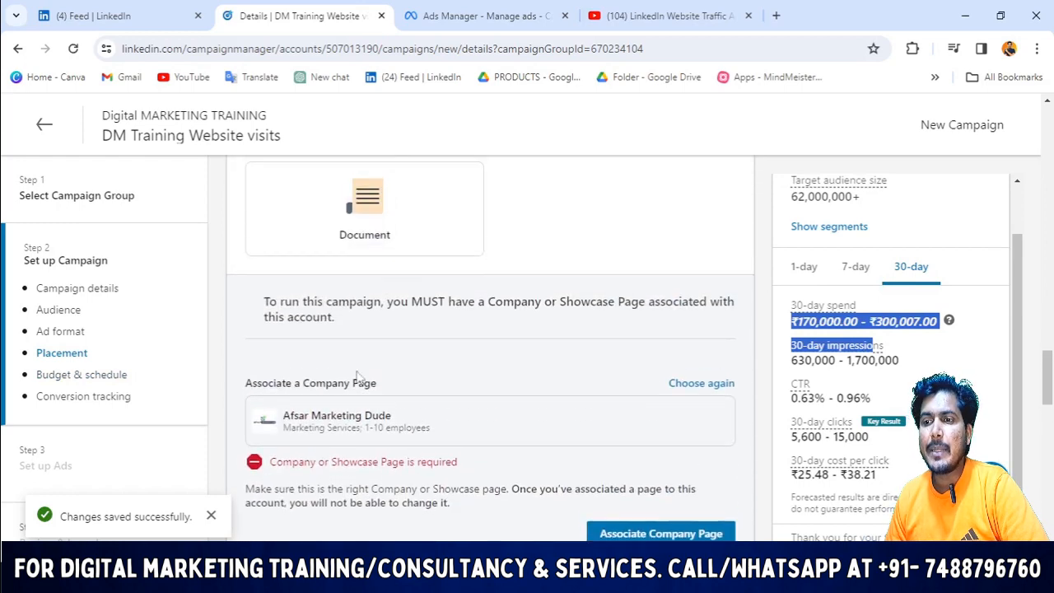
- Switch the LinkedIn Audience Network placement off and back on twice to compare the forecasted results
{"action": "scroll", "coordinate": [422, 440], "scroll_direction": "down", "scroll_amount": 3}
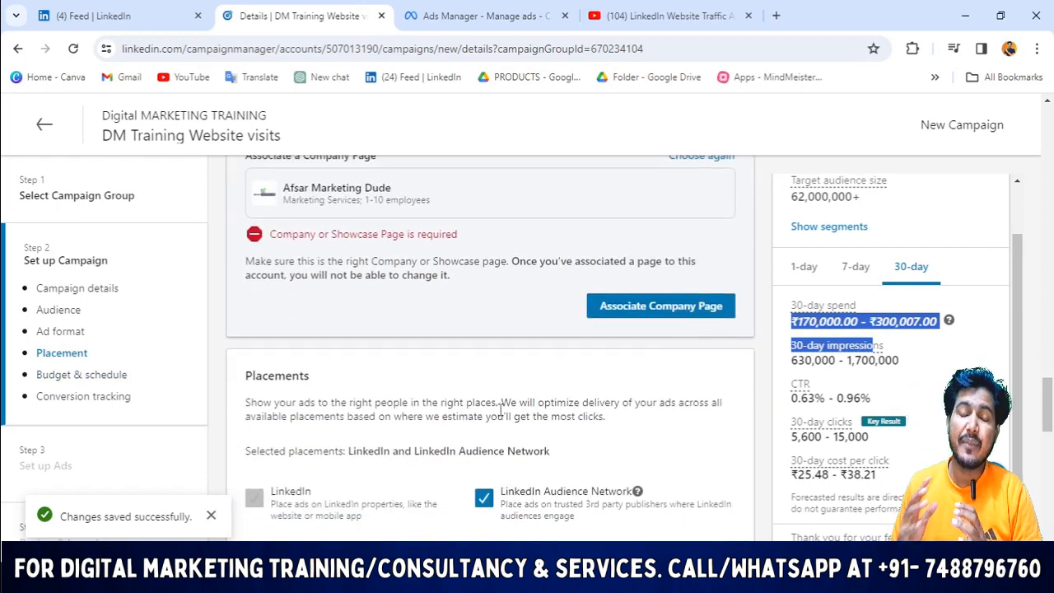
{"action": "scroll", "coordinate": [413, 318], "scroll_direction": "down", "scroll_amount": 2}
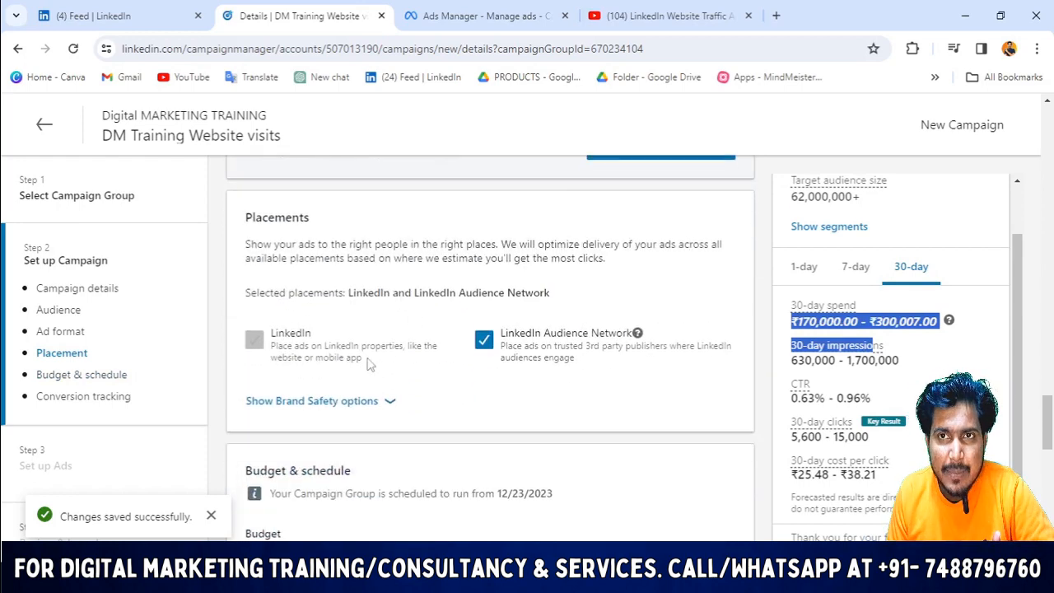
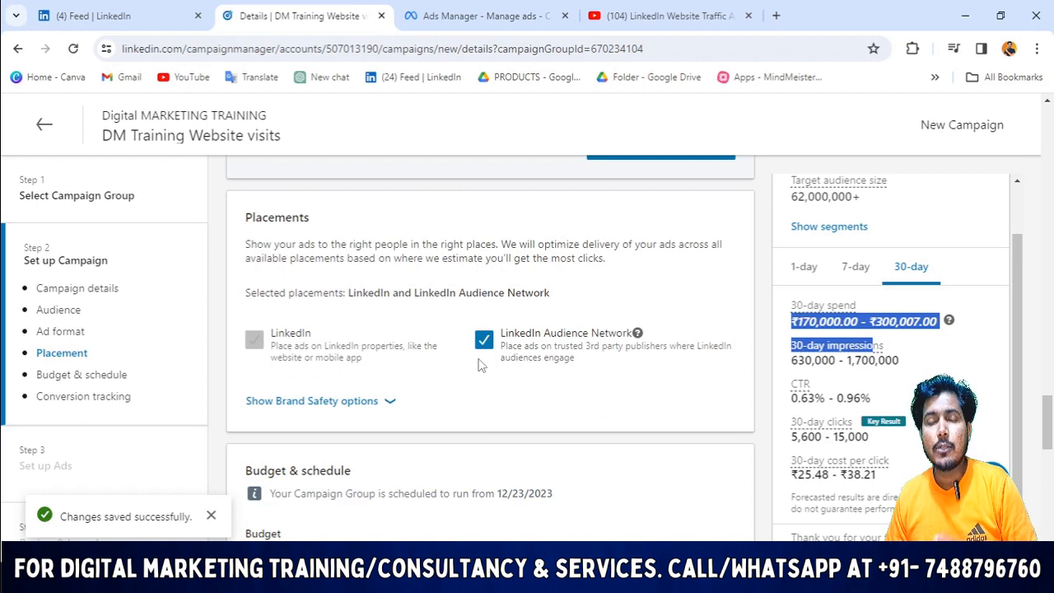
{"action": "left_click", "coordinate": [484, 341]}
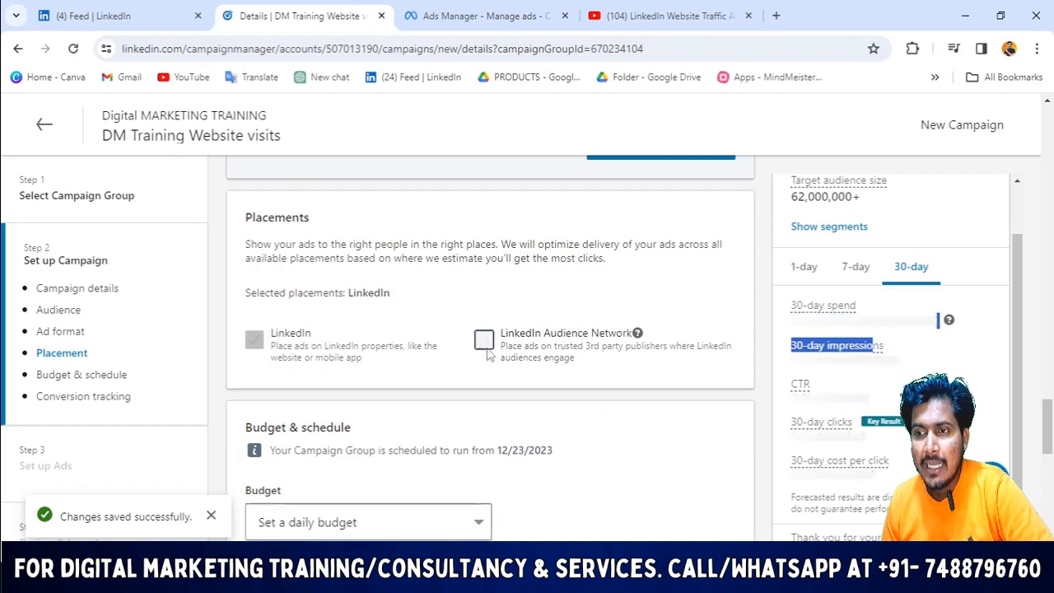
{"action": "left_click", "coordinate": [486, 344]}
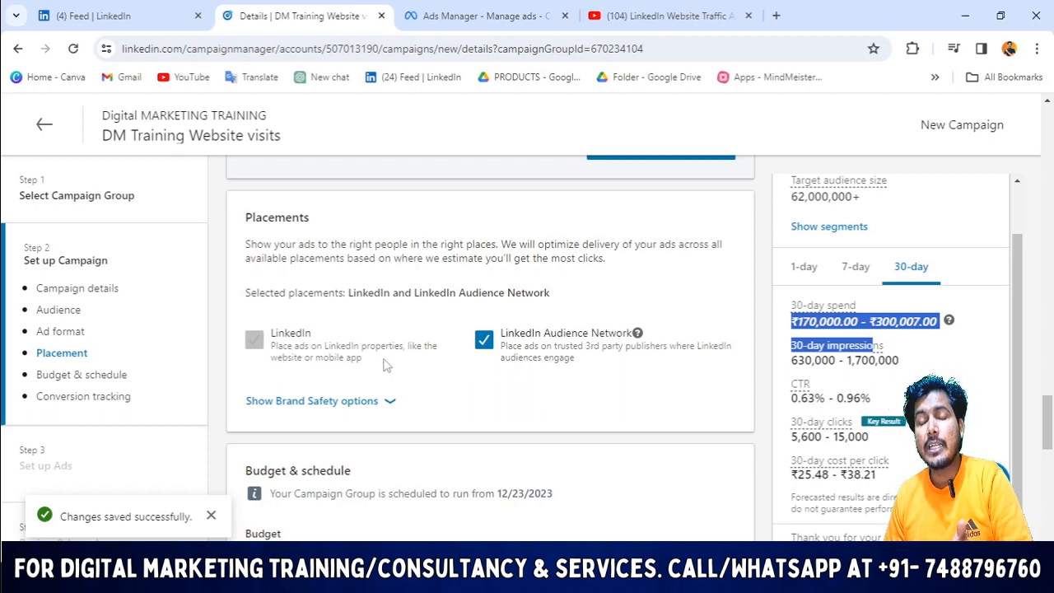
{"action": "left_click", "coordinate": [485, 346]}
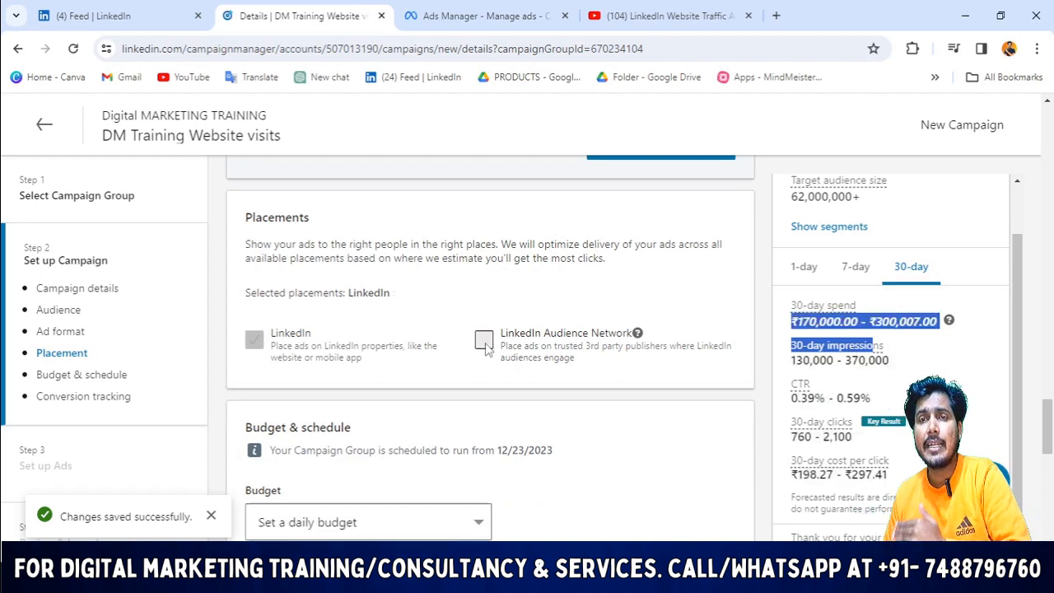
{"action": "left_click", "coordinate": [485, 346]}
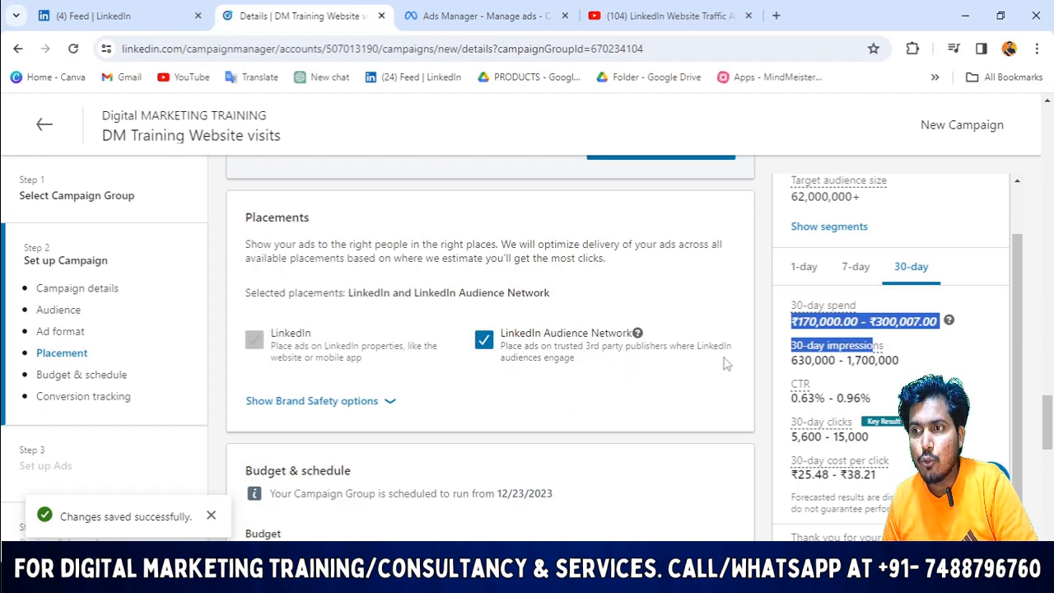
- Expand the Brand Safety options under Placements and review the category exclusion and publisher list settings
{"action": "scroll", "coordinate": [559, 375], "scroll_direction": "down", "scroll_amount": 2}
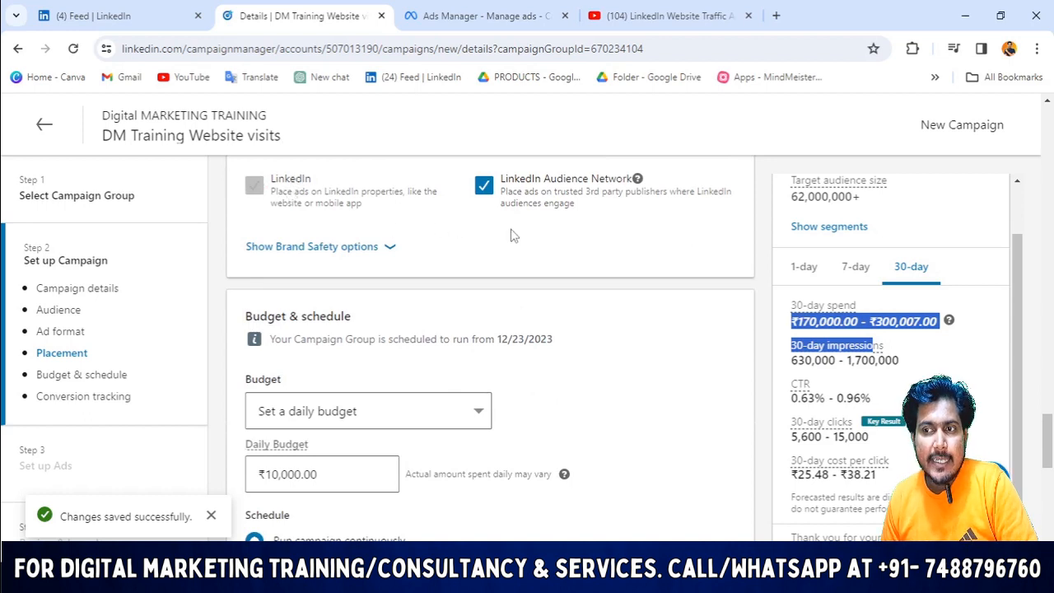
{"action": "scroll", "coordinate": [325, 265], "scroll_direction": "down", "scroll_amount": 2}
{"action": "scroll", "coordinate": [334, 247], "scroll_direction": "up", "scroll_amount": 1}
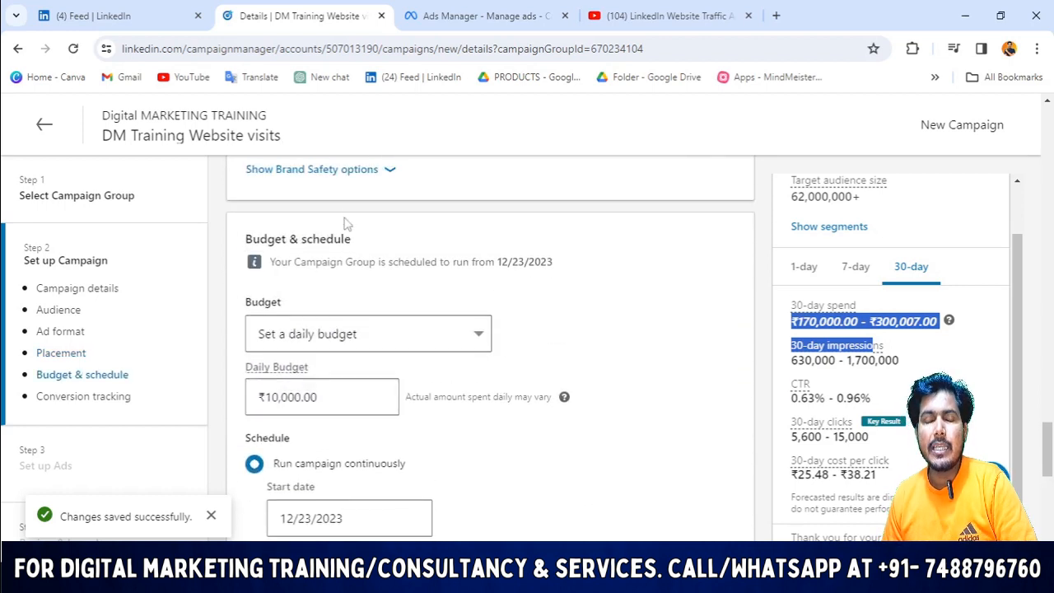
{"action": "left_click", "coordinate": [346, 170]}
{"action": "scroll", "coordinate": [294, 247], "scroll_direction": "down", "scroll_amount": 1}
{"action": "scroll", "coordinate": [297, 264], "scroll_direction": "up", "scroll_amount": 3}
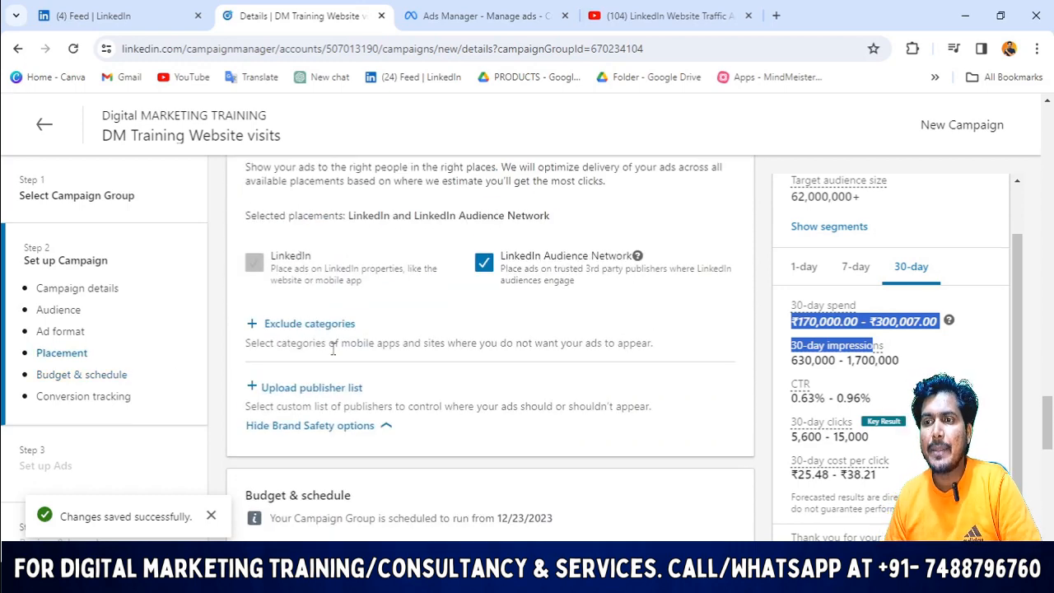
{"action": "scroll", "coordinate": [426, 341], "scroll_direction": "down", "scroll_amount": 2}
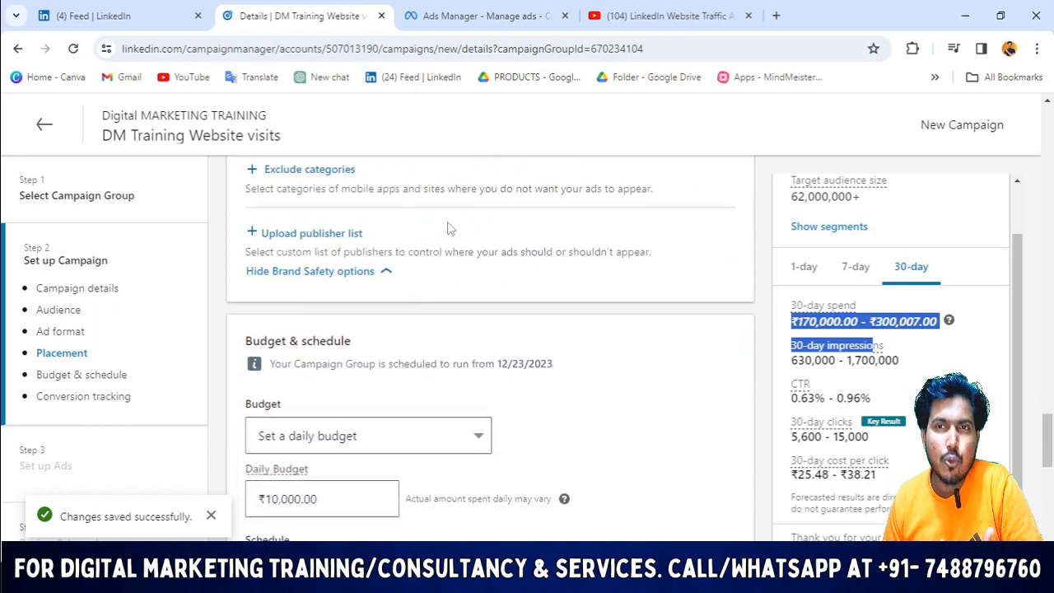
- Review the budget type choices, keep the daily budget, and set it to ₹20,000
{"action": "scroll", "coordinate": [469, 255], "scroll_direction": "down", "scroll_amount": 1}
{"action": "scroll", "coordinate": [476, 261], "scroll_direction": "down", "scroll_amount": 1}
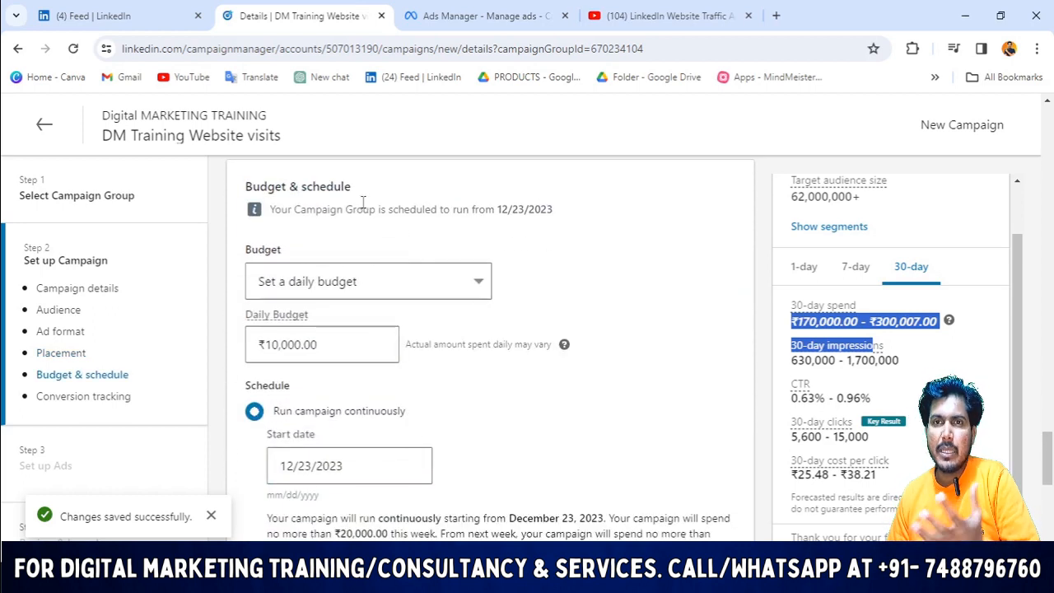
{"action": "left_click", "coordinate": [419, 299]}
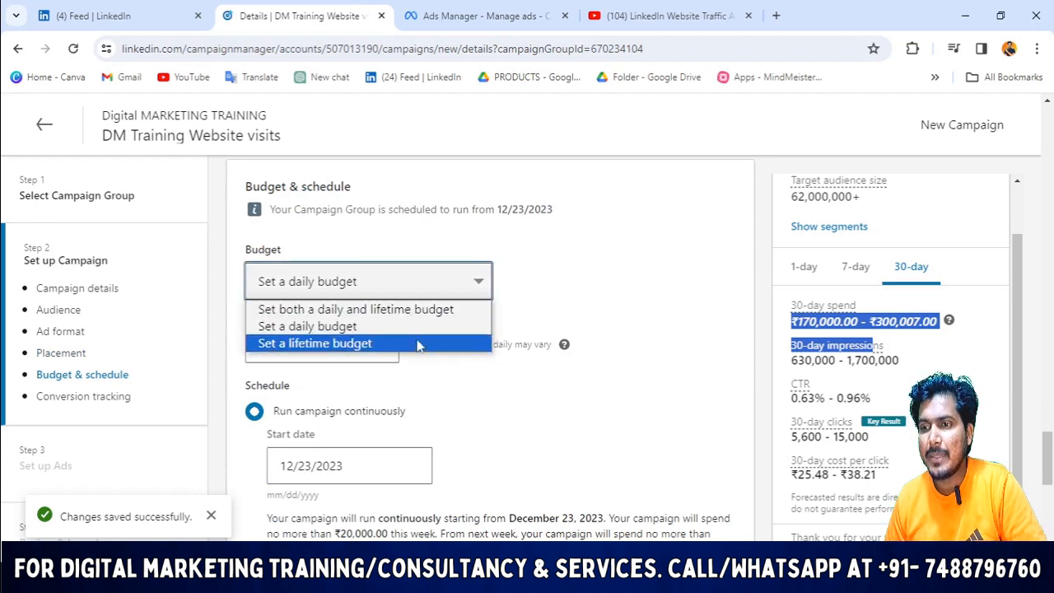
{"action": "left_click", "coordinate": [487, 282]}
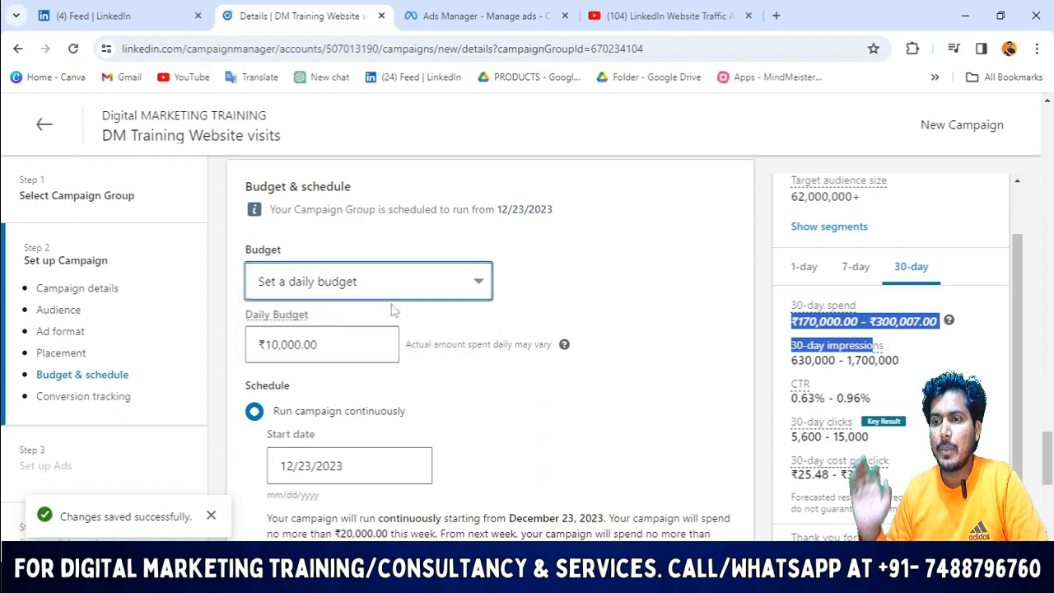
{"action": "double_click", "coordinate": [289, 345]}
{"action": "type", "text": "20000"}
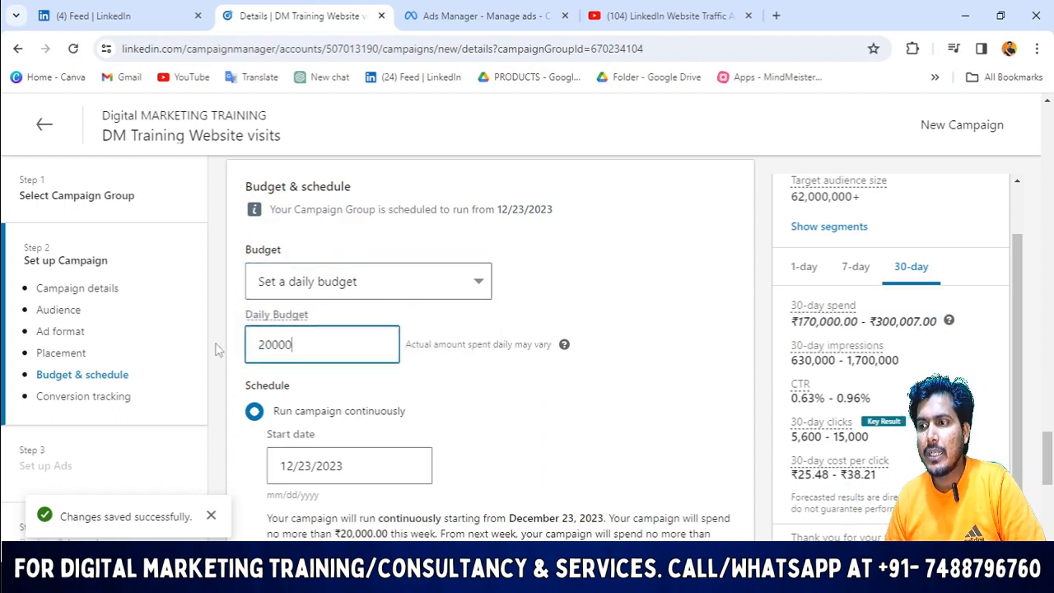
{"action": "left_click", "coordinate": [482, 423]}
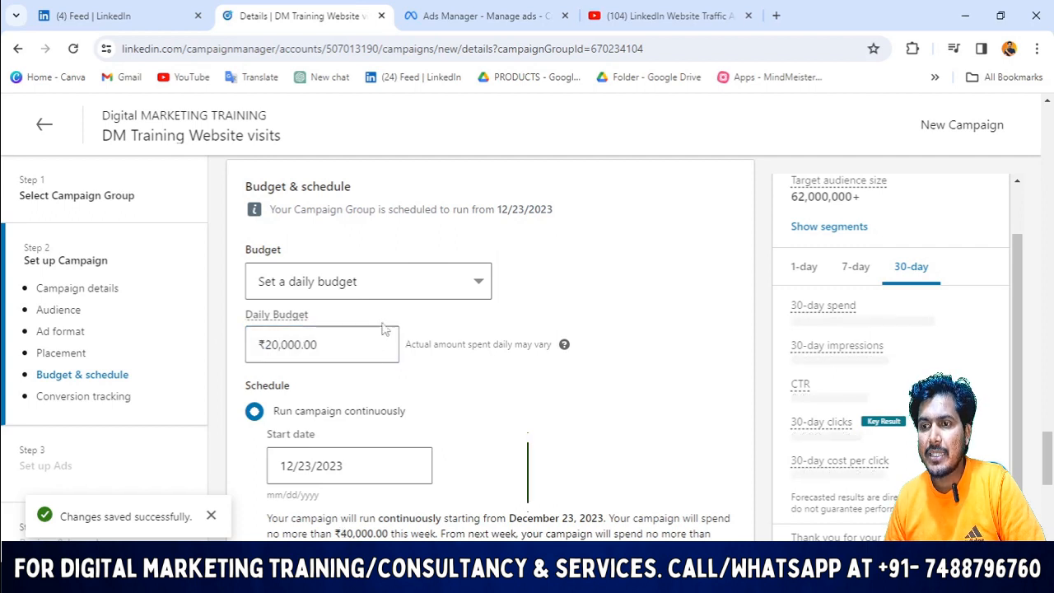
- Check the updated forecast and replace the daily budget with ₹5,000
{"action": "scroll", "coordinate": [334, 249], "scroll_direction": "down", "scroll_amount": 1}
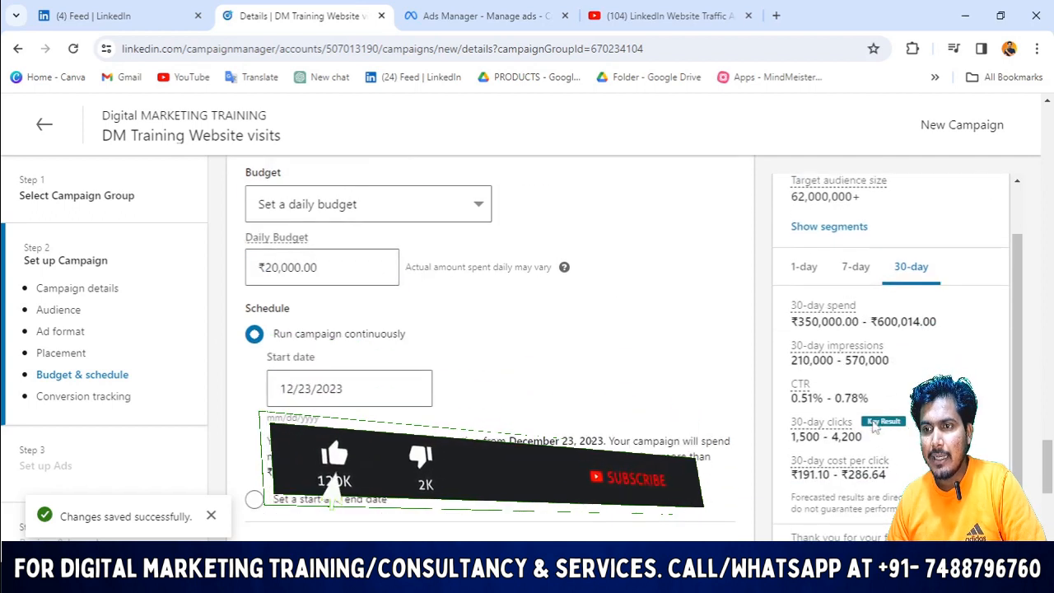
{"action": "left_click_drag", "start_coordinate": [339, 270], "coordinate": [278, 268]}
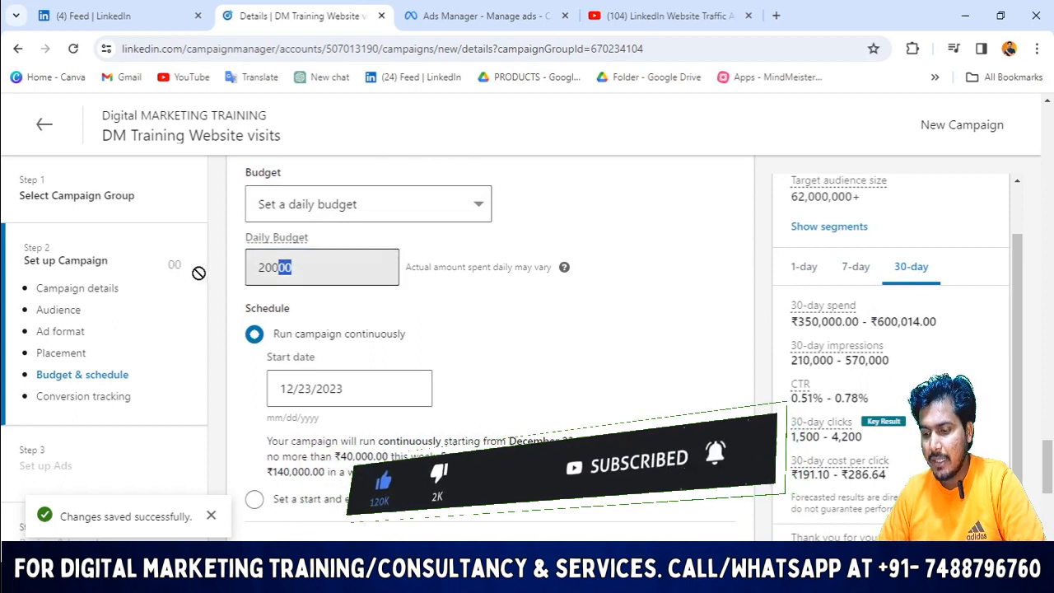
{"action": "left_click", "coordinate": [330, 266]}
{"action": "key", "text": "BackSpace"}
{"action": "key", "text": "BackSpace"}
{"action": "key", "text": "BackSpace"}
{"action": "key", "text": "BackSpace"}
{"action": "key", "text": "BackSpace"}
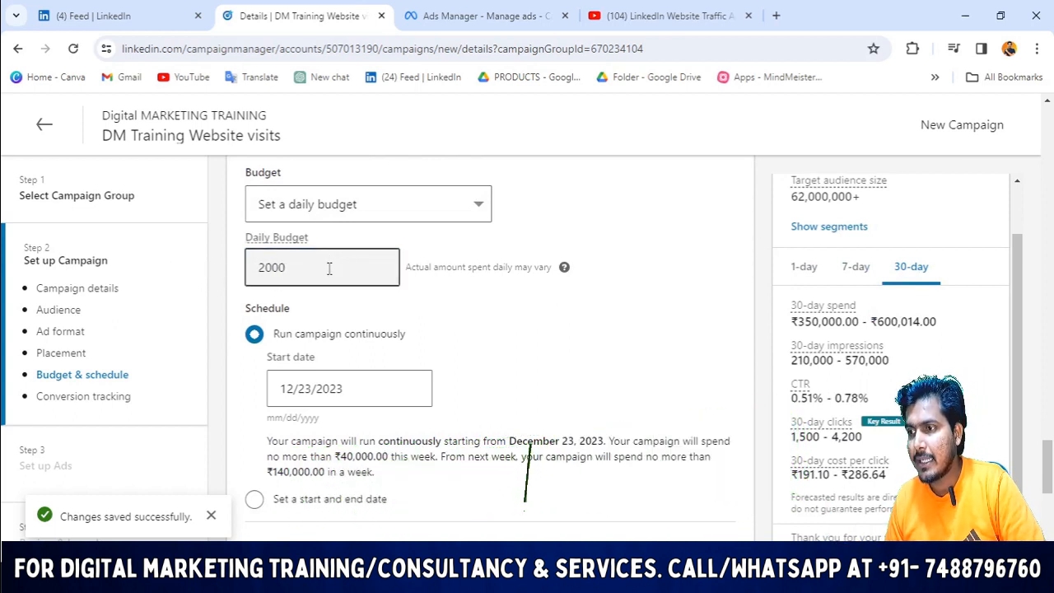
{"action": "type", "text": "5000"}
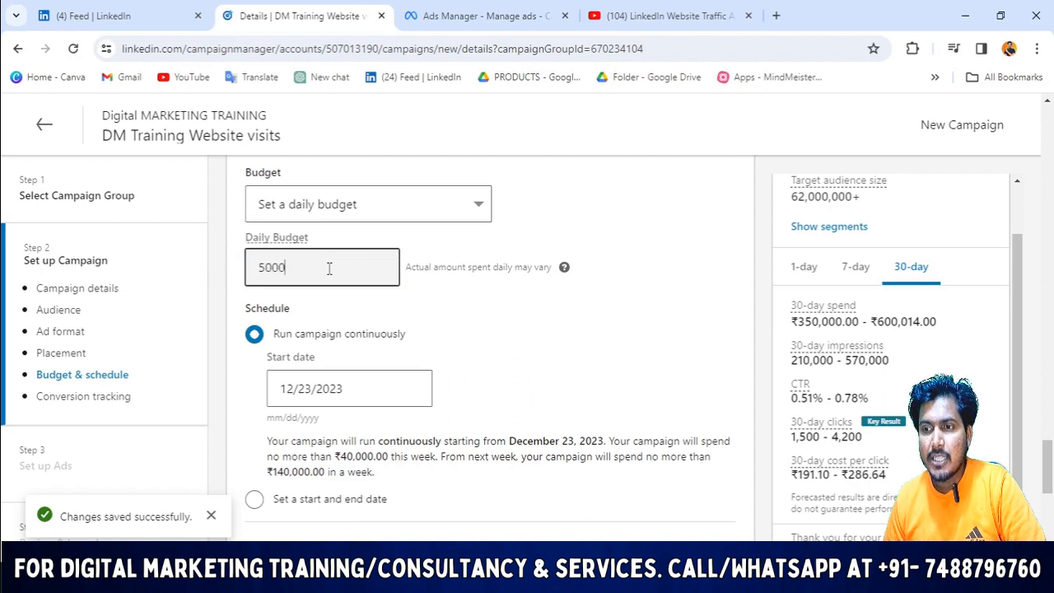
{"action": "left_click", "coordinate": [507, 333]}
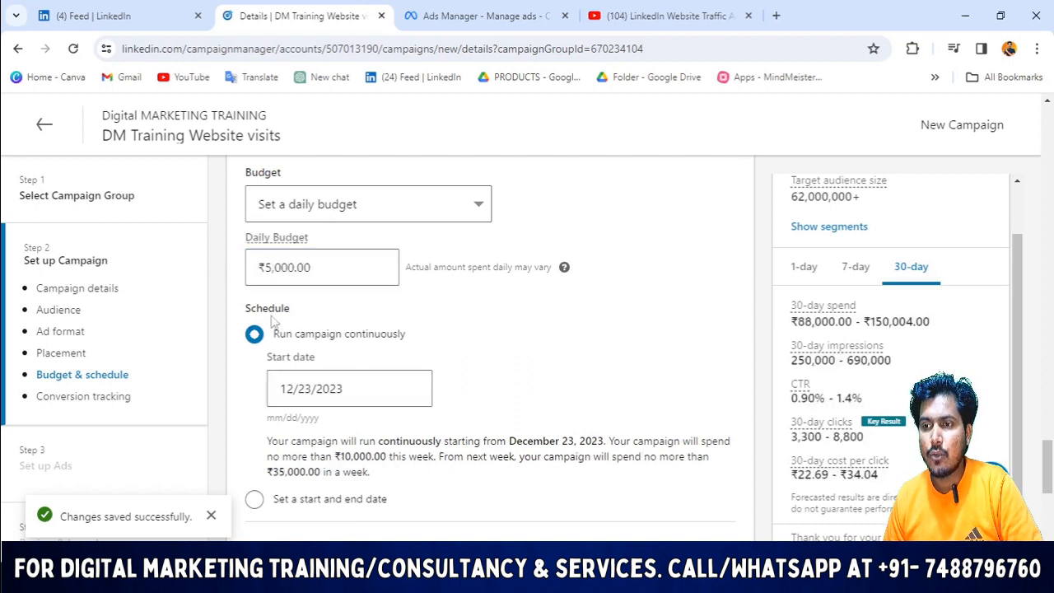
- Change the budget type to a lifetime budget and set the amount to ₹20,000
{"action": "scroll", "coordinate": [362, 367], "scroll_direction": "down", "scroll_amount": 1}
{"action": "scroll", "coordinate": [355, 352], "scroll_direction": "up", "scroll_amount": 1}
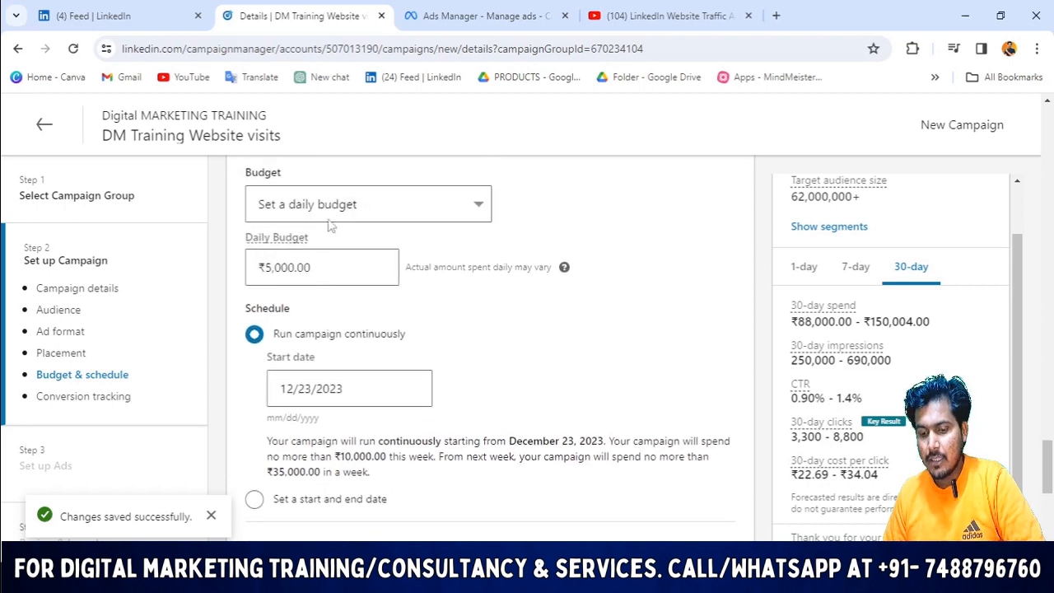
{"action": "left_click", "coordinate": [330, 206]}
{"action": "left_click", "coordinate": [322, 266]}
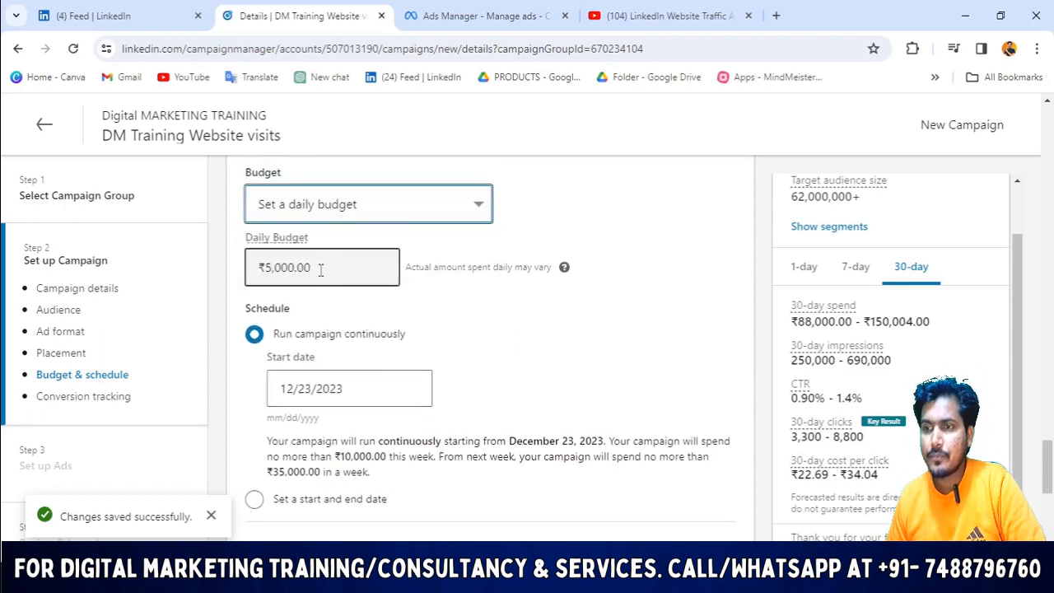
{"action": "double_click", "coordinate": [281, 267]}
{"action": "type", "text": "20"}
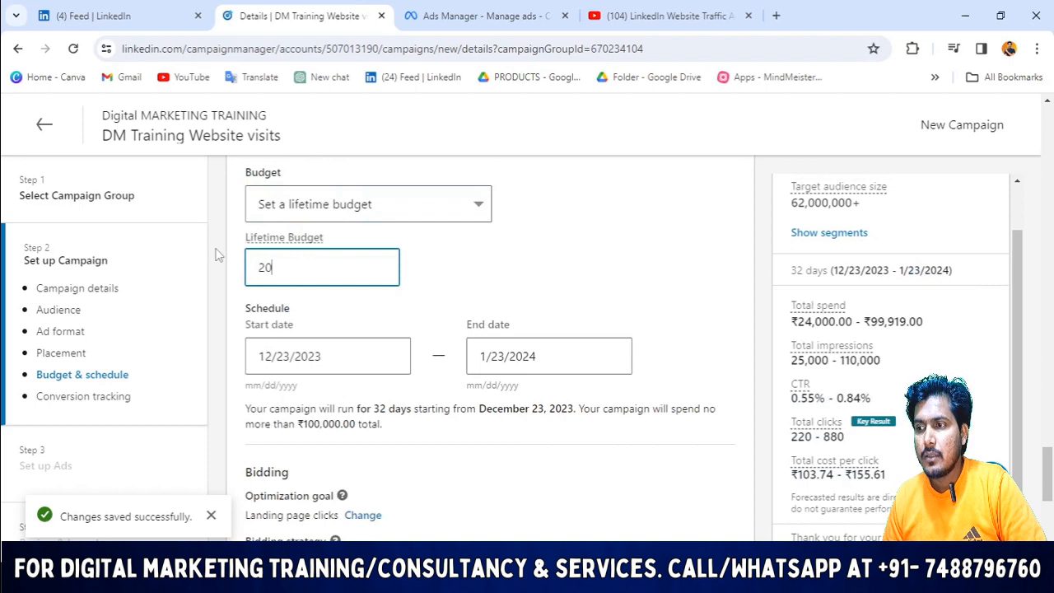
{"action": "type", "text": "000"}
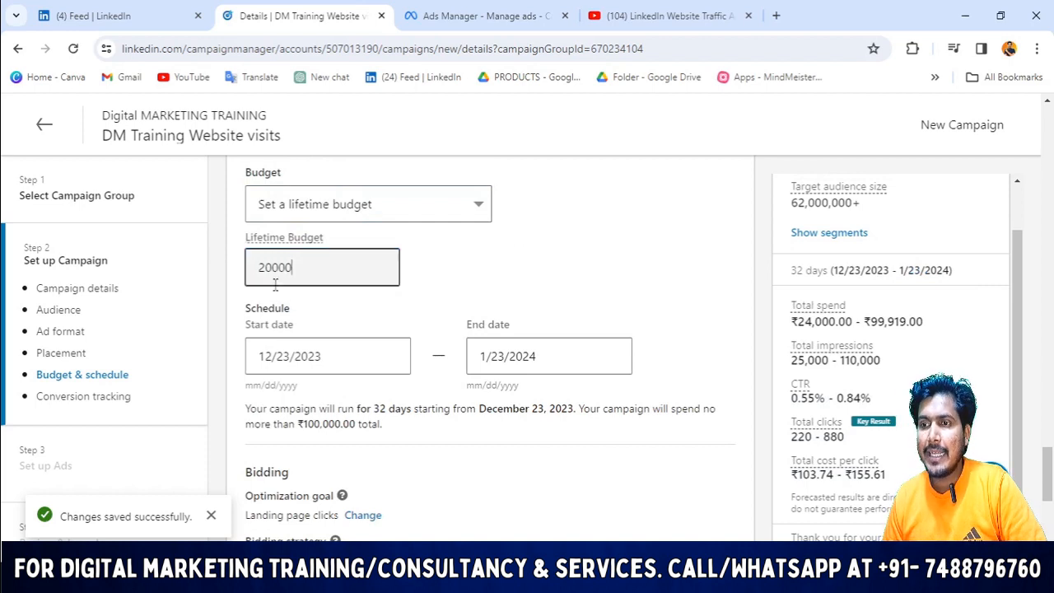
{"action": "left_click", "coordinate": [586, 303]}
- Show the additional bidding options and review the optimization goal and the Maximum delivery, Cost cap and Manual bidding strategies
{"action": "scroll", "coordinate": [544, 311], "scroll_direction": "down", "scroll_amount": 1}
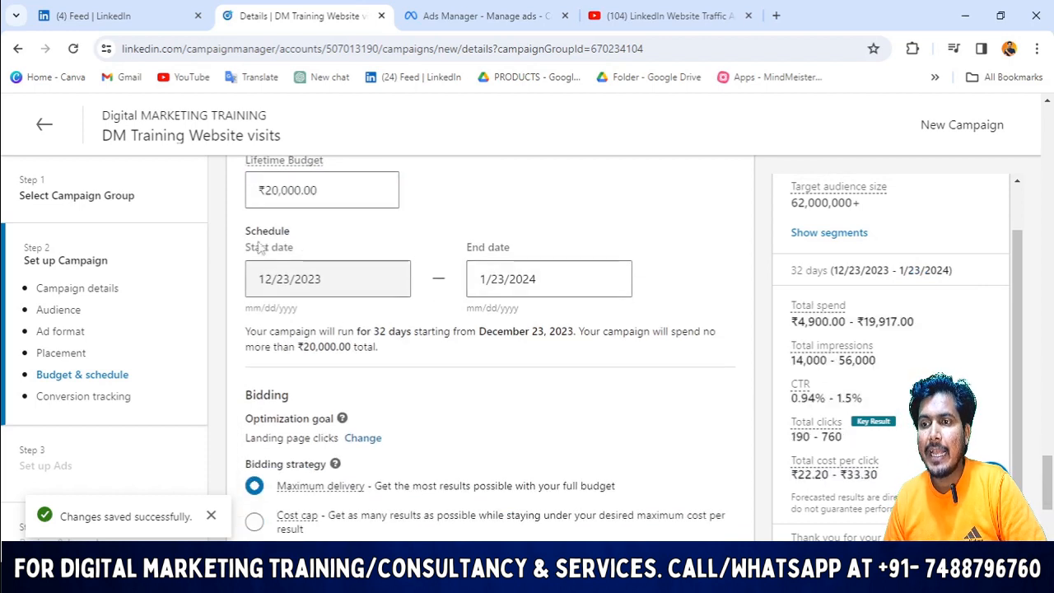
{"action": "scroll", "coordinate": [577, 321], "scroll_direction": "down", "scroll_amount": 2}
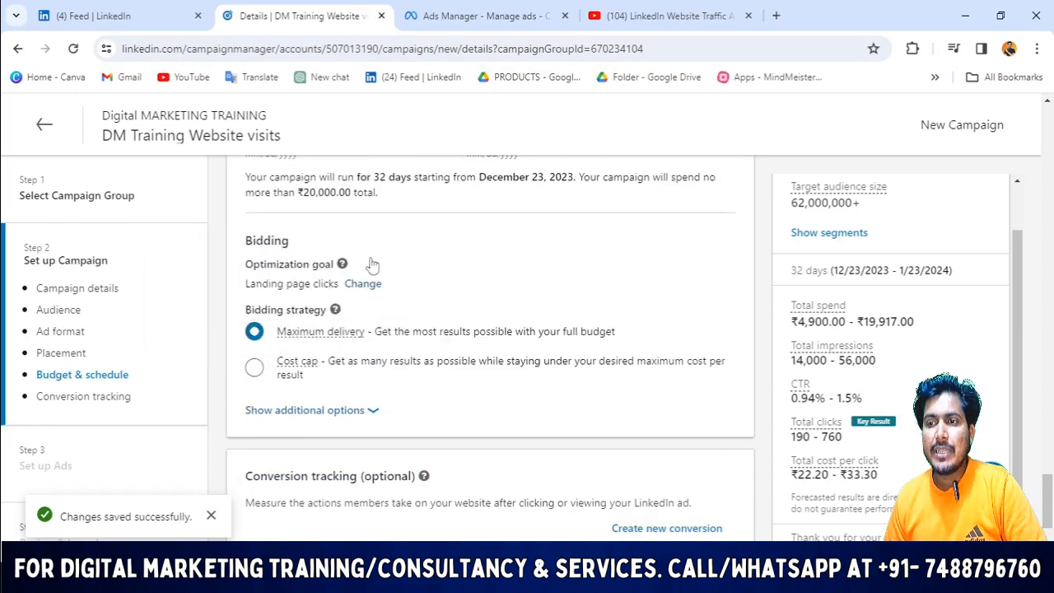
{"action": "scroll", "coordinate": [426, 281], "scroll_direction": "down", "scroll_amount": 1}
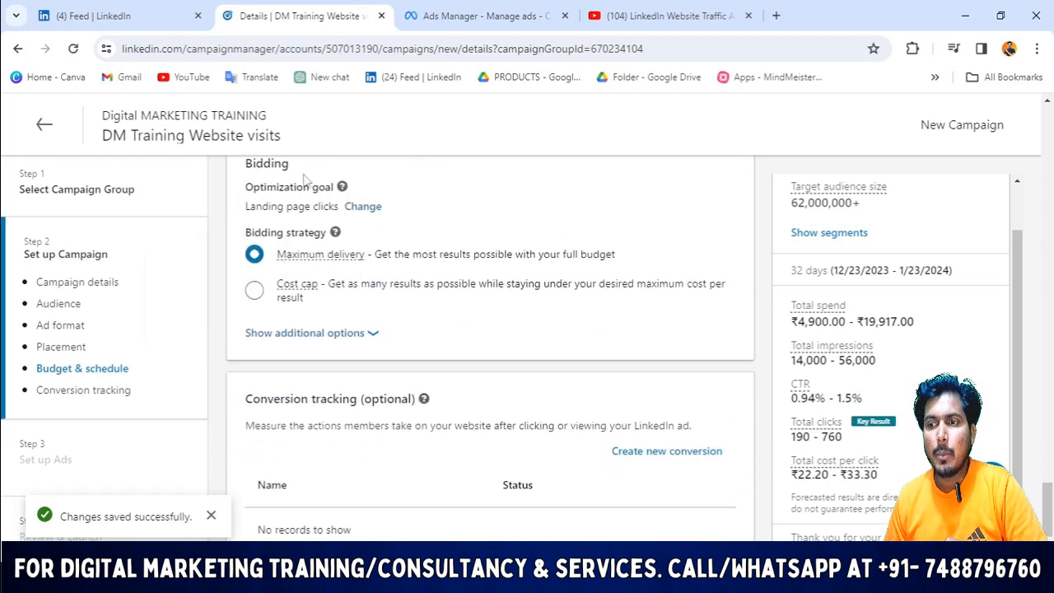
{"action": "left_click_drag", "start_coordinate": [304, 187], "coordinate": [252, 170]}
{"action": "left_click", "coordinate": [256, 334]}
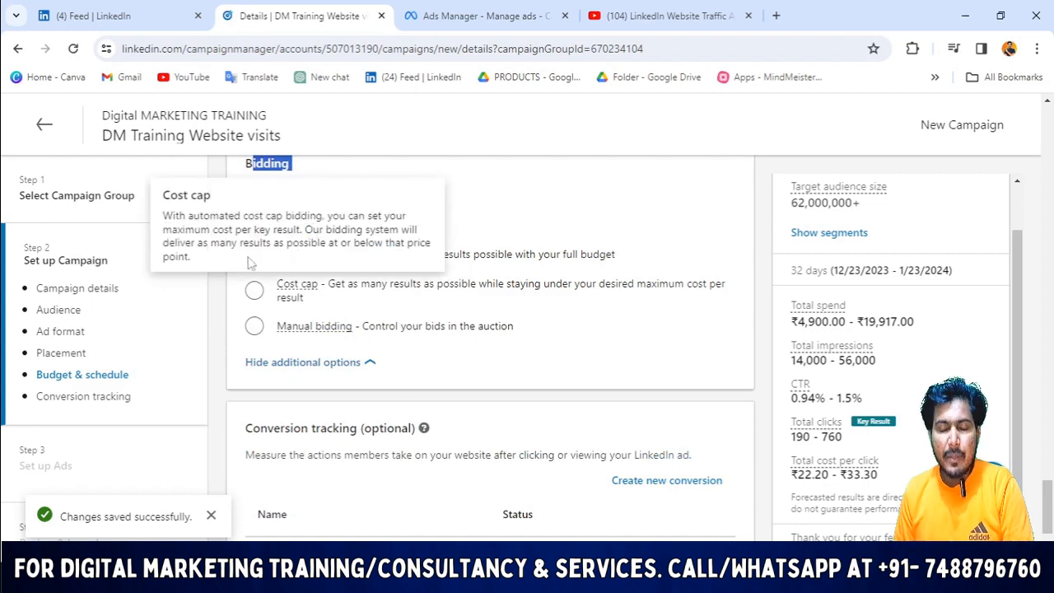
{"action": "scroll", "coordinate": [387, 238], "scroll_direction": "up", "scroll_amount": 1}
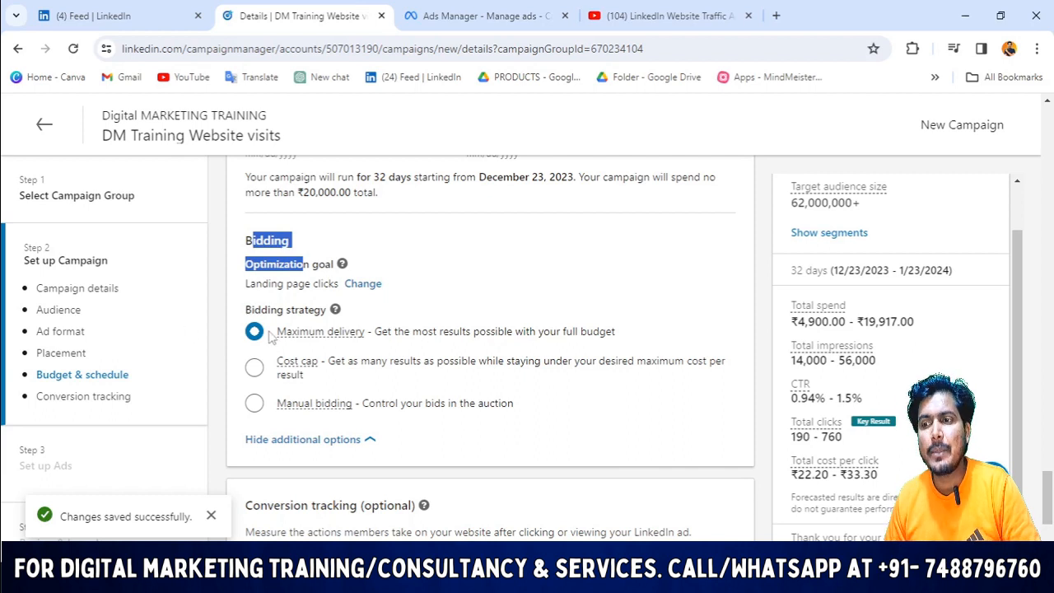
{"action": "left_click_drag", "start_coordinate": [277, 334], "coordinate": [366, 338]}
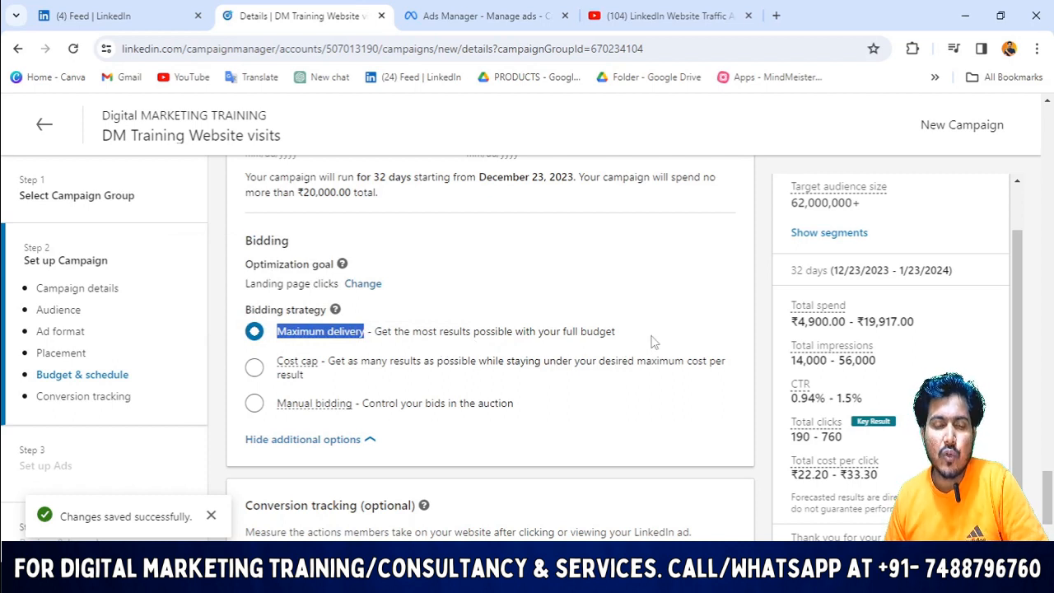
{"action": "left_click", "coordinate": [465, 317]}
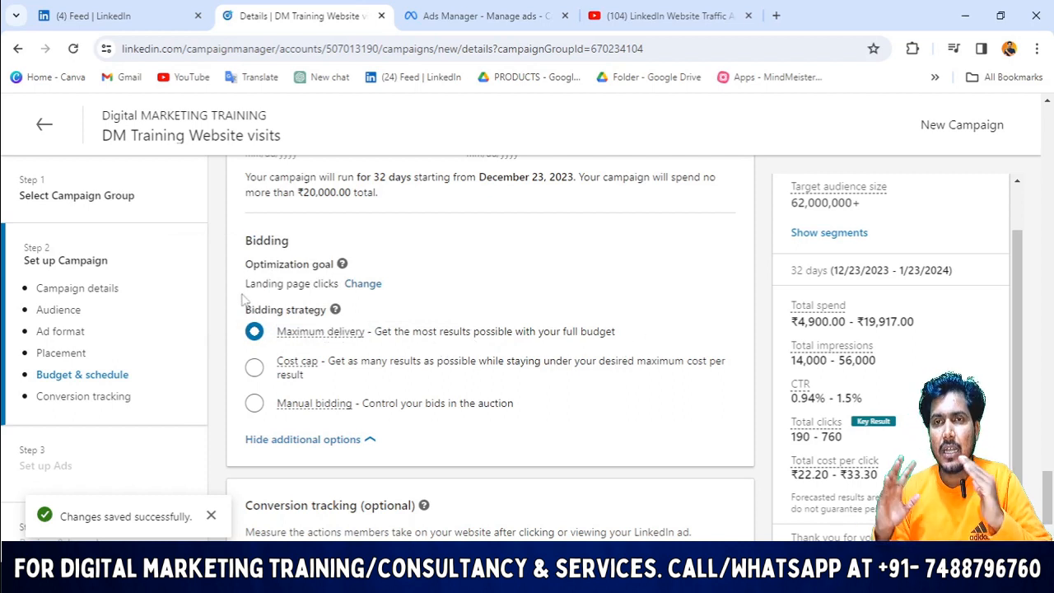
- Try the Cost cap bidding strategy with a cap of ₹90 per landing page click
{"action": "left_click", "coordinate": [255, 373]}
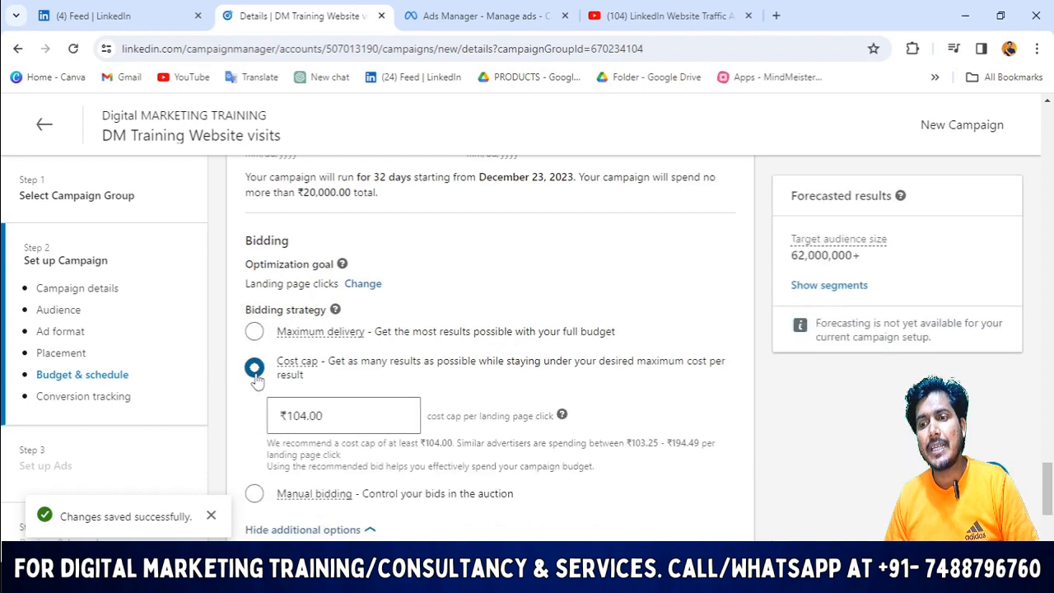
{"action": "left_click", "coordinate": [329, 418]}
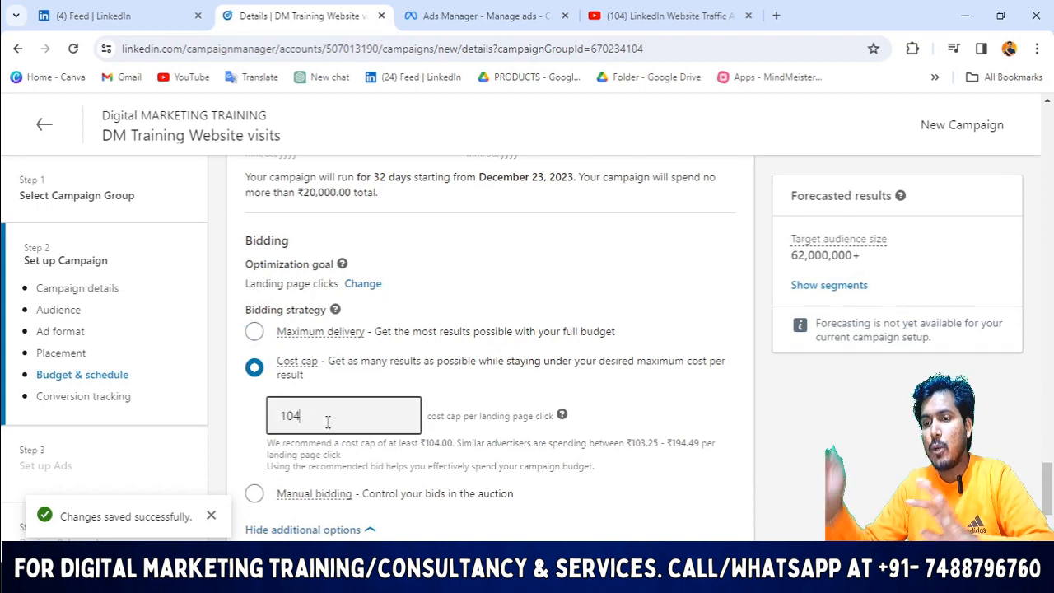
{"action": "double_click", "coordinate": [328, 422]}
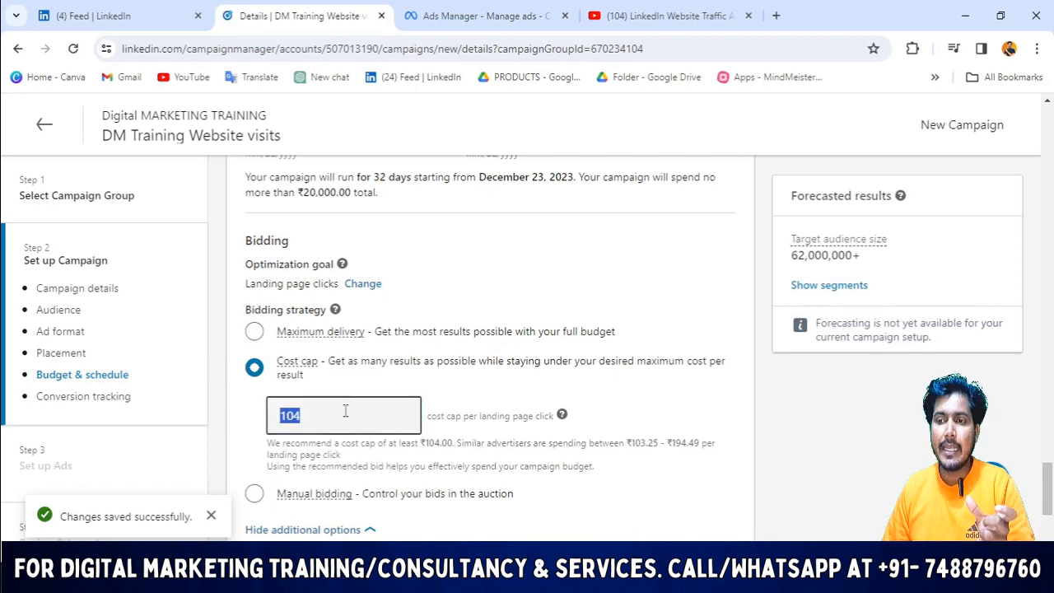
{"action": "type", "text": "90"}
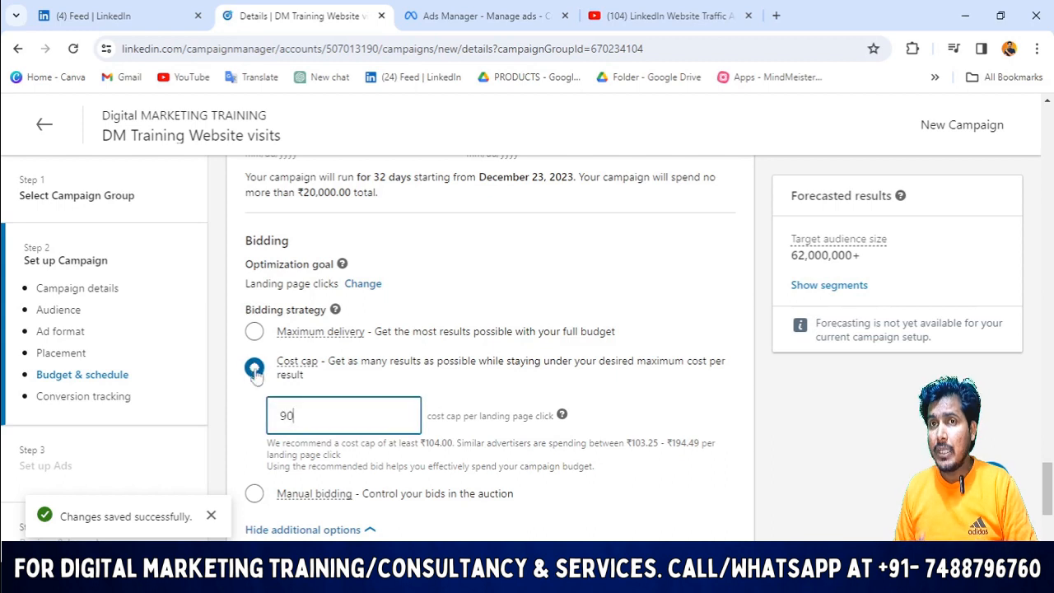
{"action": "double_click", "coordinate": [476, 270]}
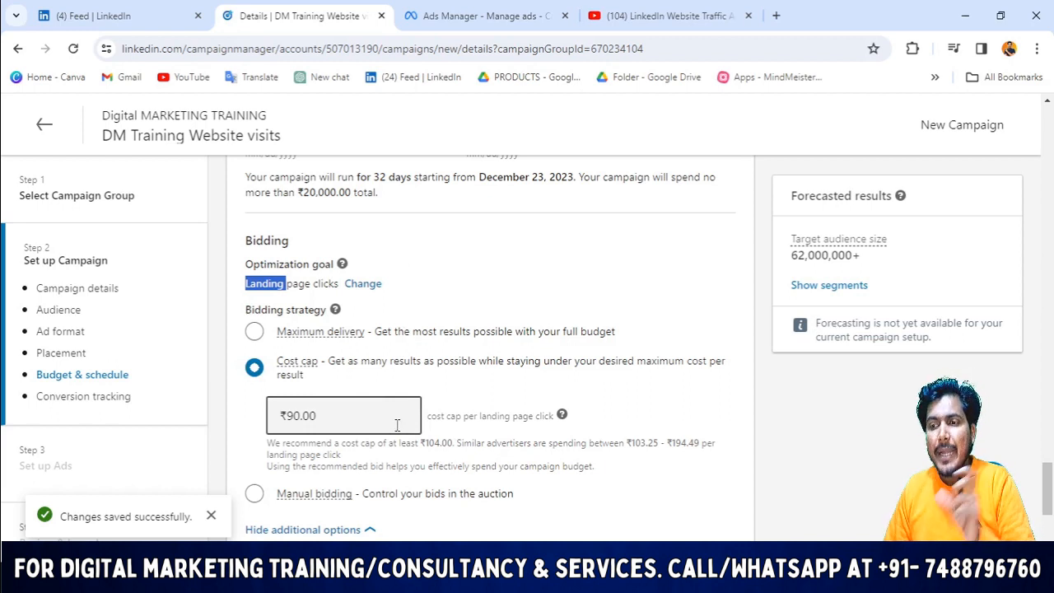
- Switch the bidding strategy to Manual bidding, return to Cost cap and reopen its amount for editing
{"action": "scroll", "coordinate": [397, 425], "scroll_direction": "down", "scroll_amount": 1}
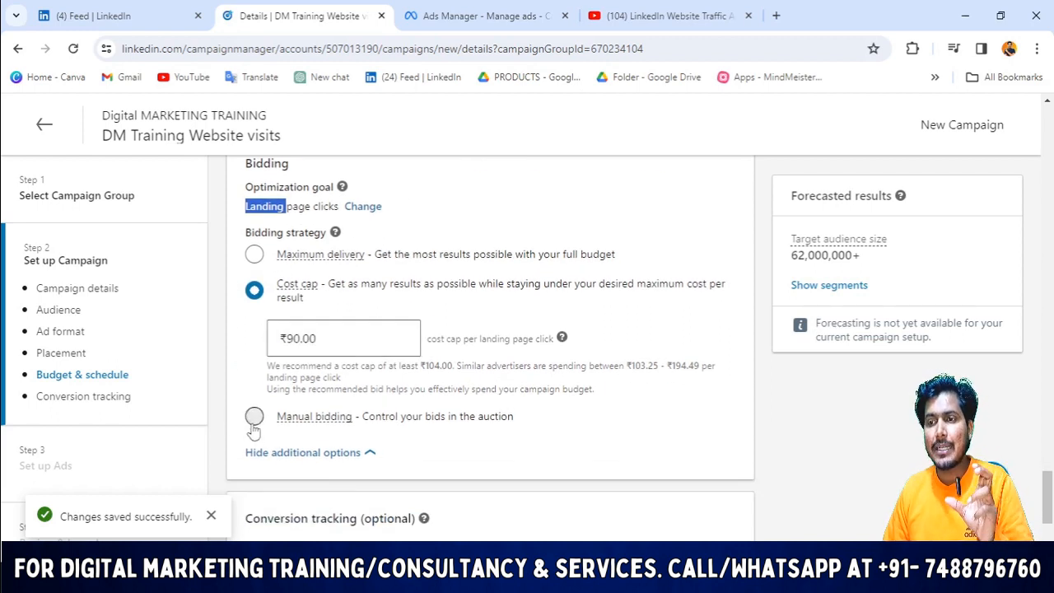
{"action": "left_click", "coordinate": [254, 419]}
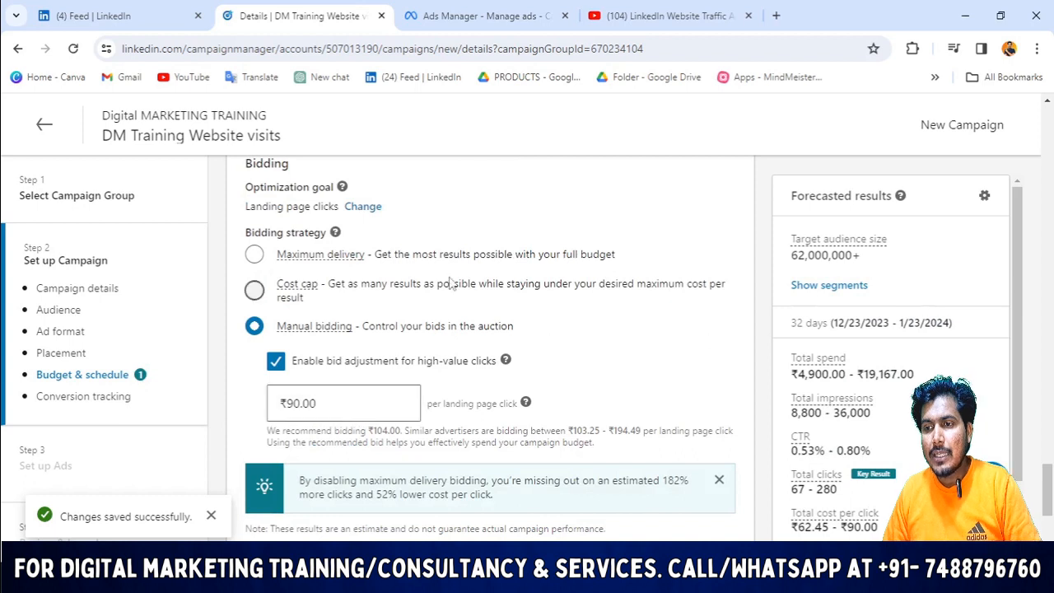
{"action": "left_click", "coordinate": [255, 292]}
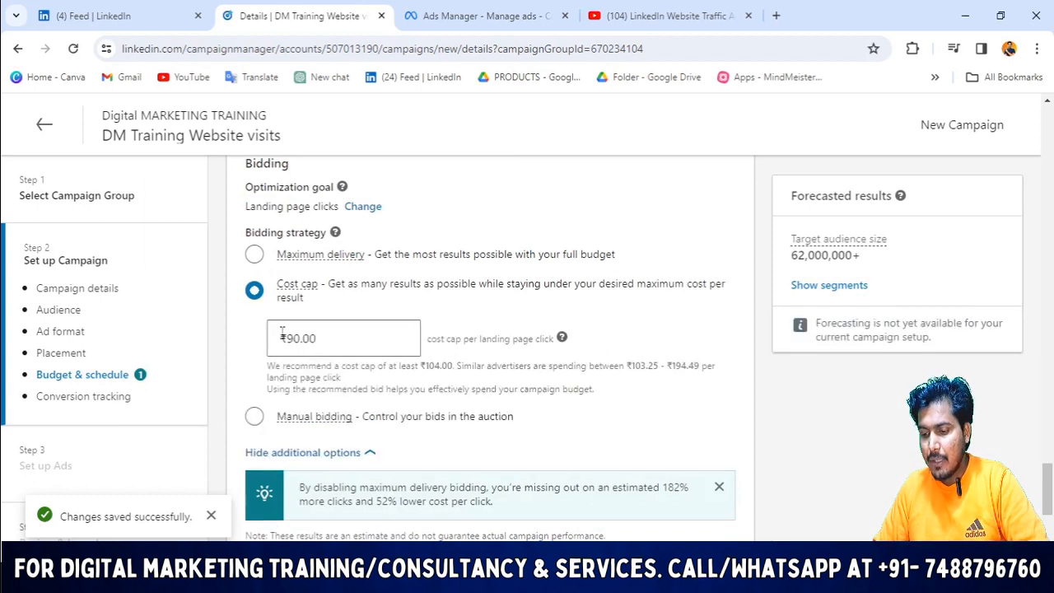
{"action": "left_click_drag", "start_coordinate": [325, 339], "coordinate": [224, 344]}
{"action": "left_click", "coordinate": [301, 339]}
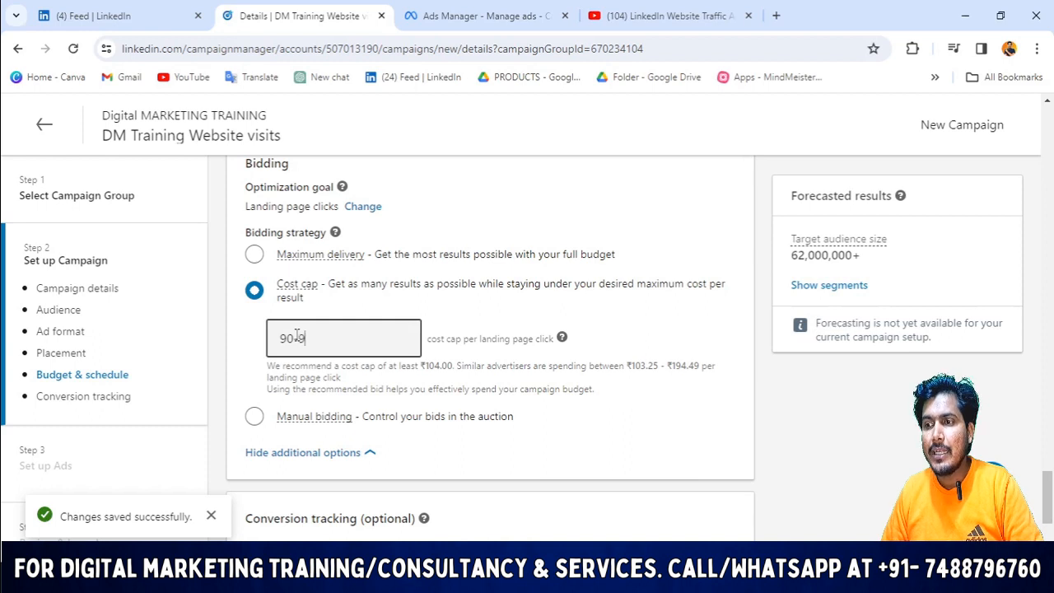
{"action": "left_click", "coordinate": [453, 214]}
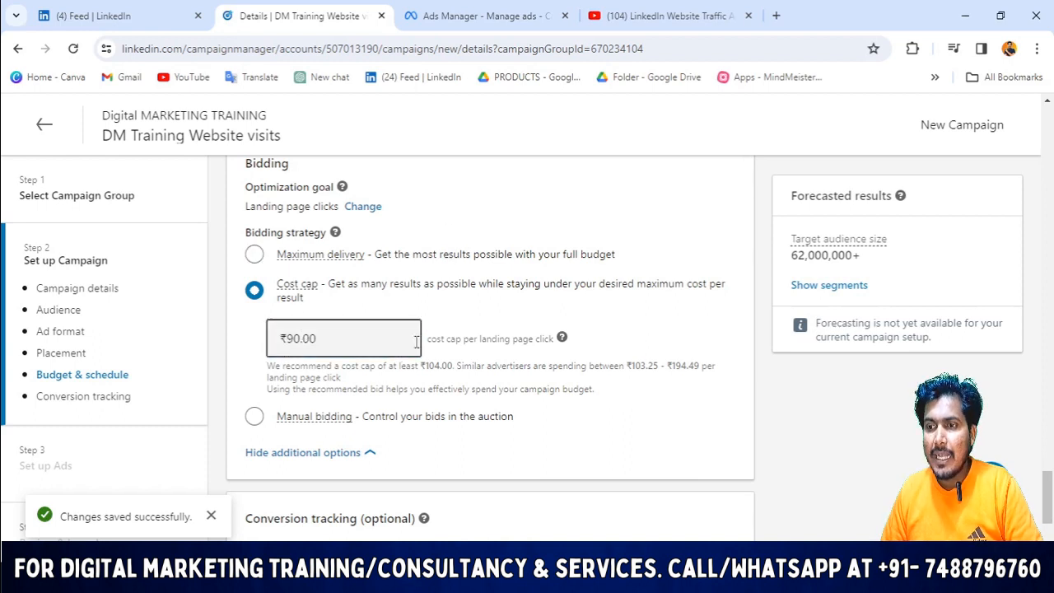
{"action": "scroll", "coordinate": [394, 386], "scroll_direction": "down", "scroll_amount": 1}
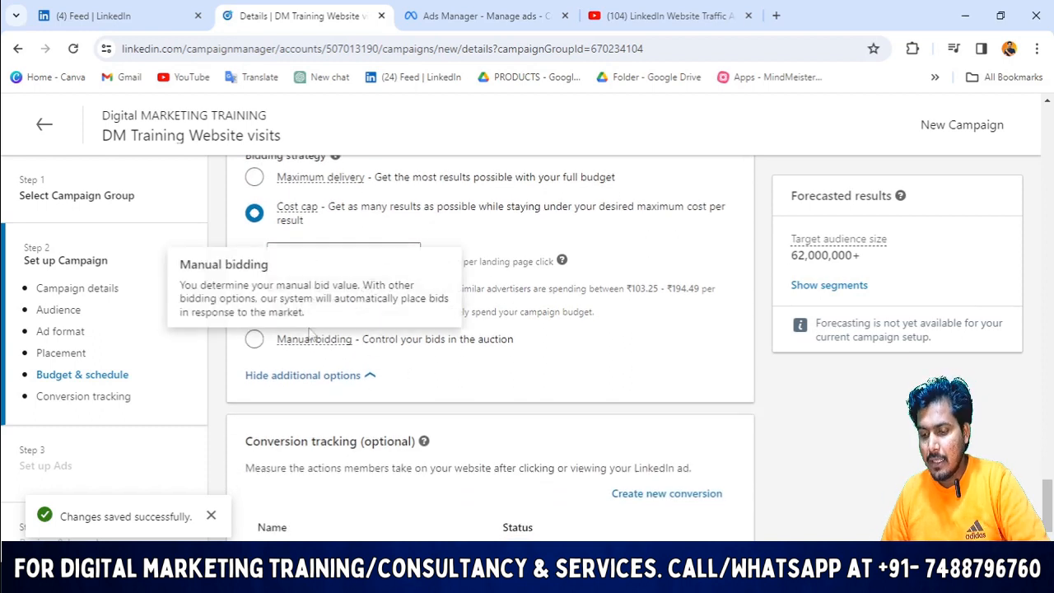
- Try Manual bidding with a bid of ₹80 per landing page click and return to the Maximum delivery strategy
{"action": "left_click", "coordinate": [255, 339]}
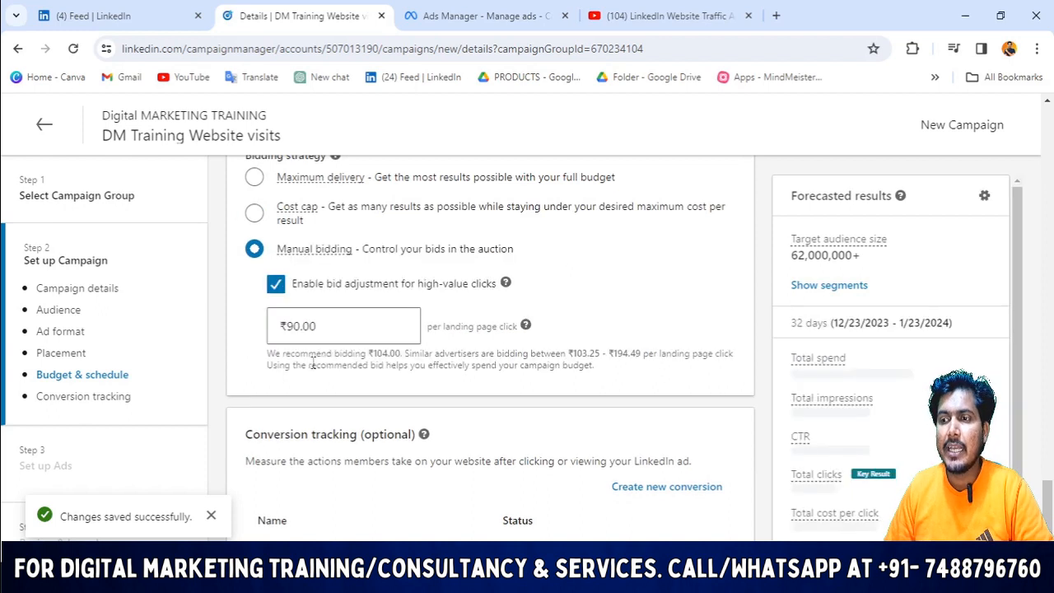
{"action": "double_click", "coordinate": [286, 327]}
{"action": "type", "text": "80"}
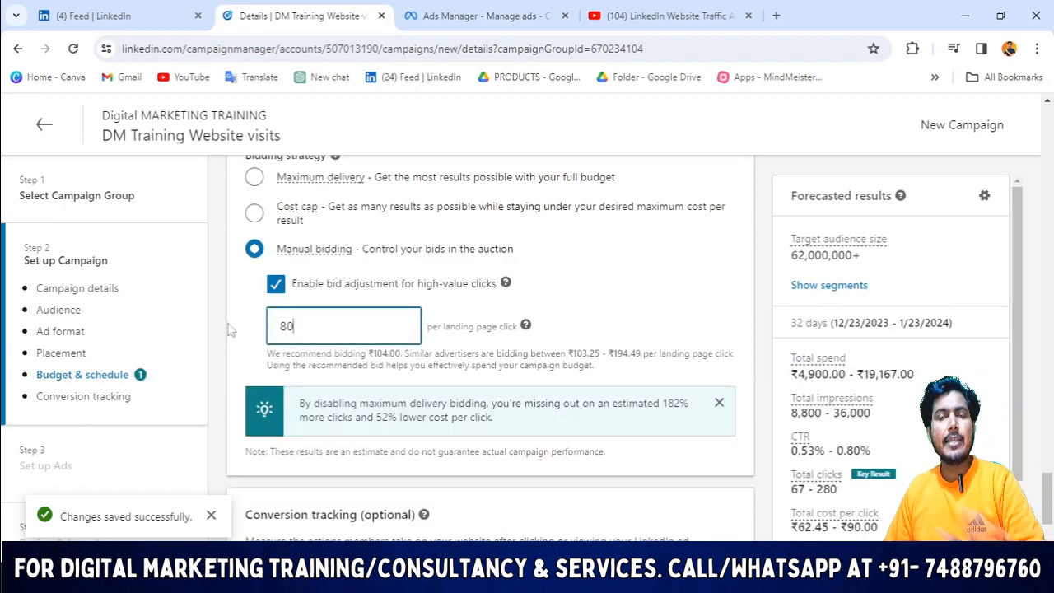
{"action": "left_click", "coordinate": [659, 284]}
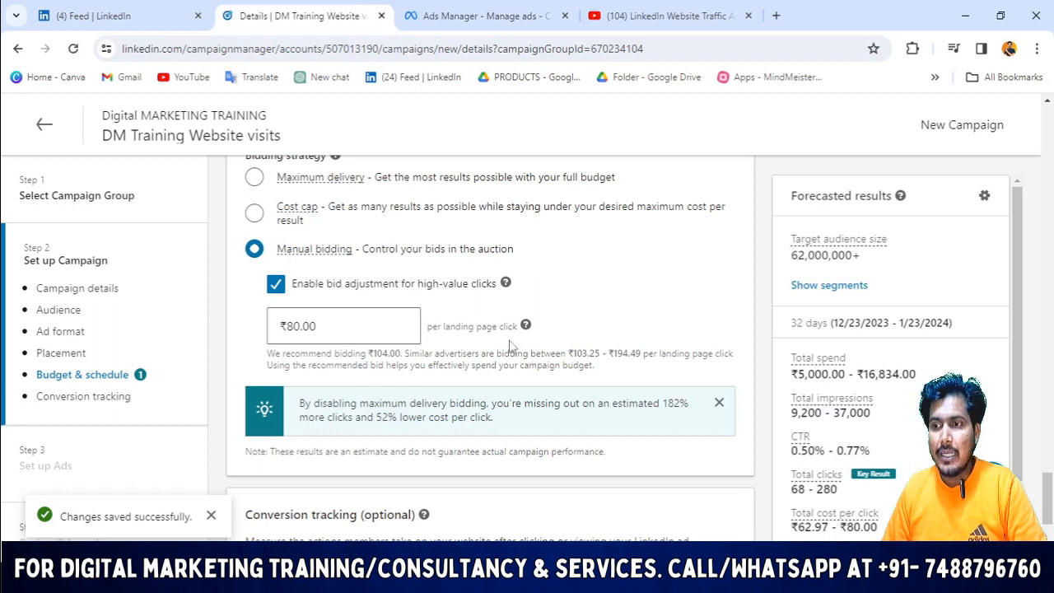
{"action": "left_click_drag", "start_coordinate": [424, 328], "coordinate": [549, 327]}
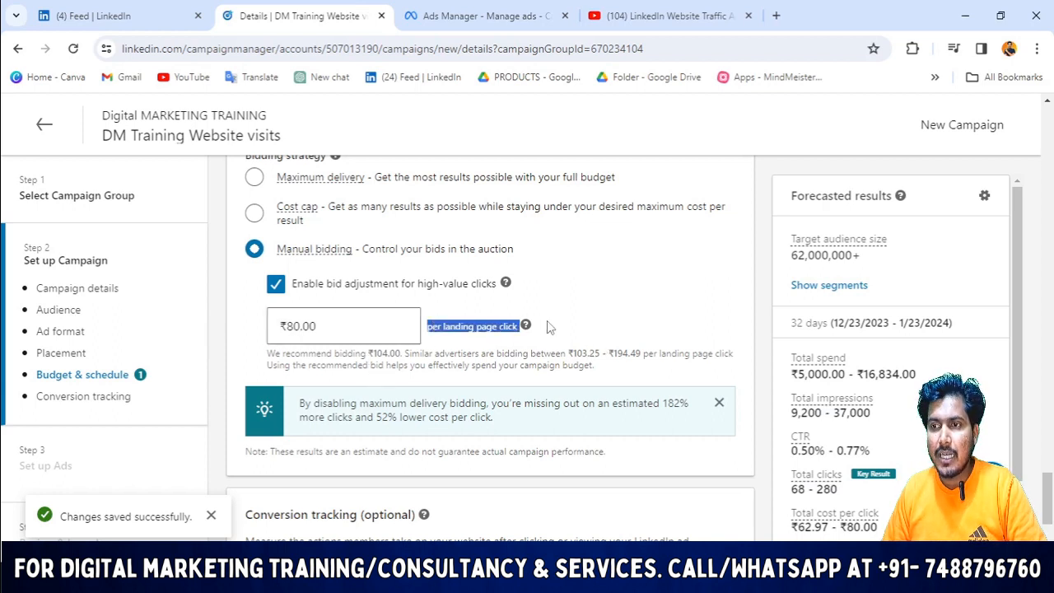
{"action": "left_click", "coordinate": [573, 322]}
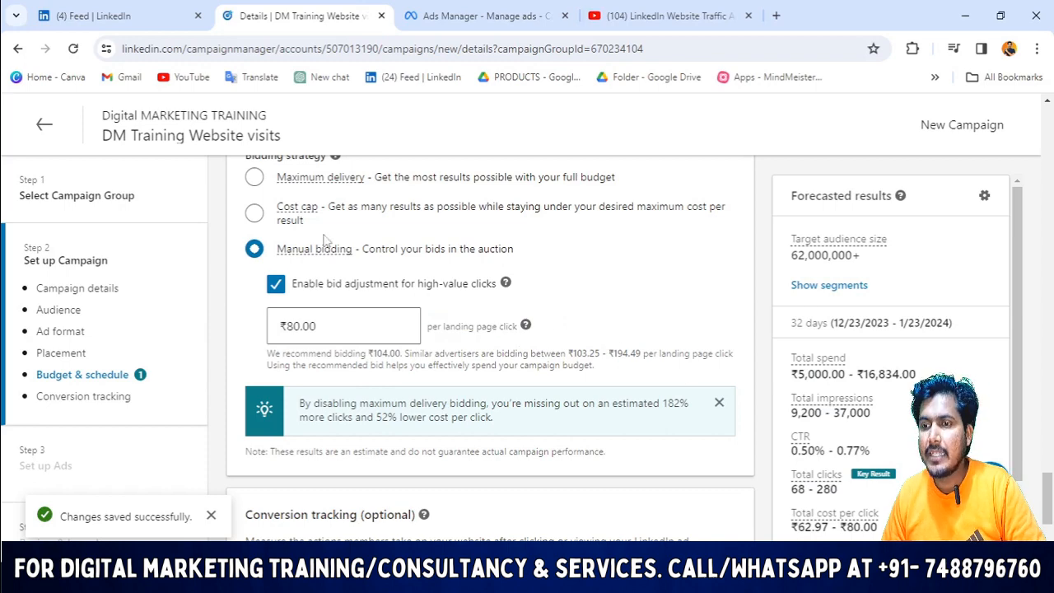
{"action": "left_click", "coordinate": [254, 177]}
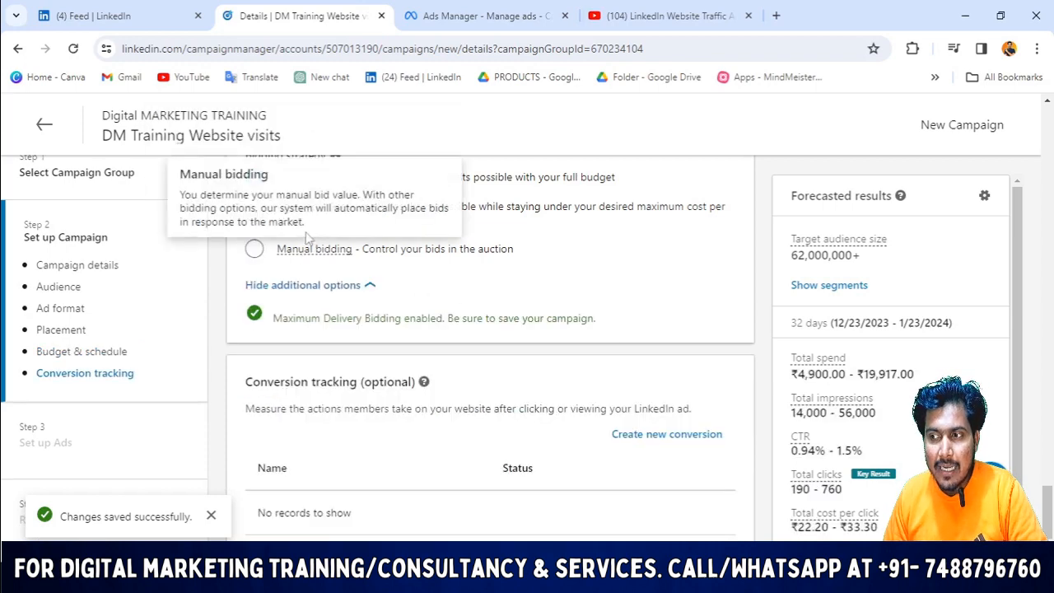
- Open the form for creating a new conversion in the optional conversion tracking section
{"action": "scroll", "coordinate": [486, 375], "scroll_direction": "down", "scroll_amount": 1}
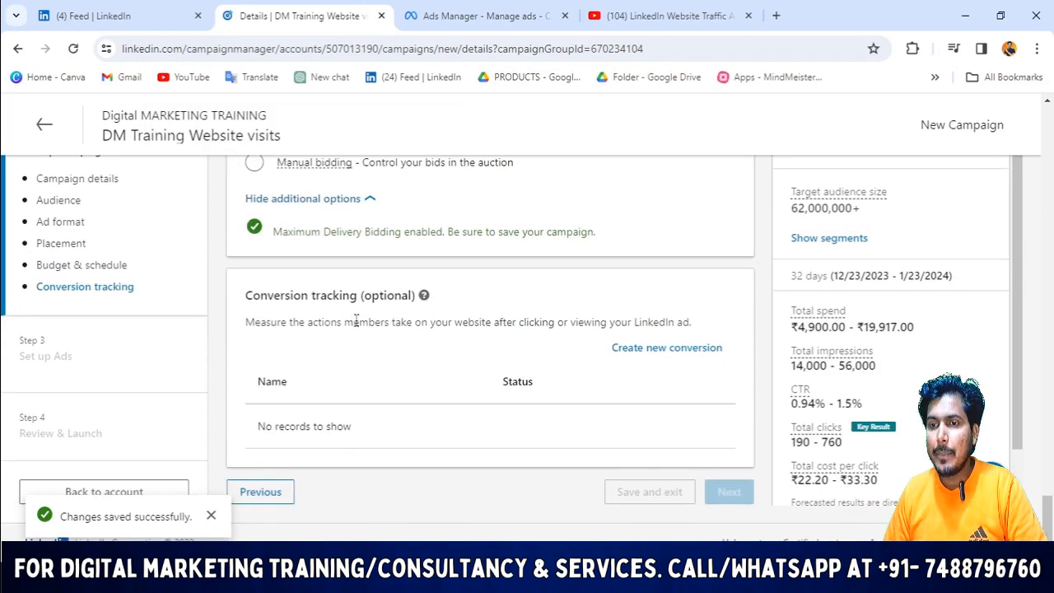
{"action": "scroll", "coordinate": [764, 501], "scroll_direction": "up", "scroll_amount": 3}
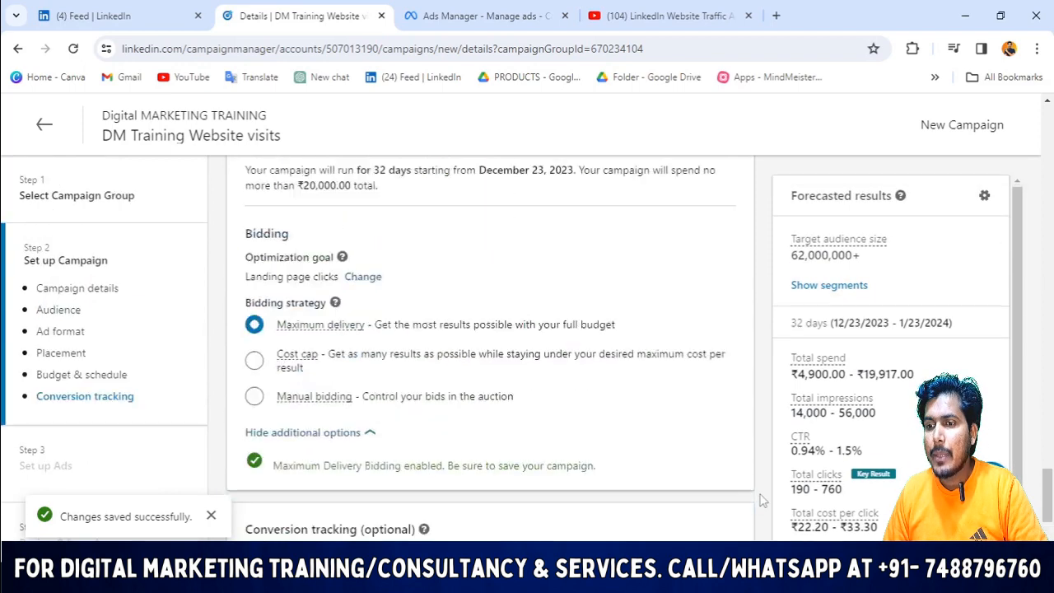
{"action": "scroll", "coordinate": [490, 371], "scroll_direction": "down", "scroll_amount": 3}
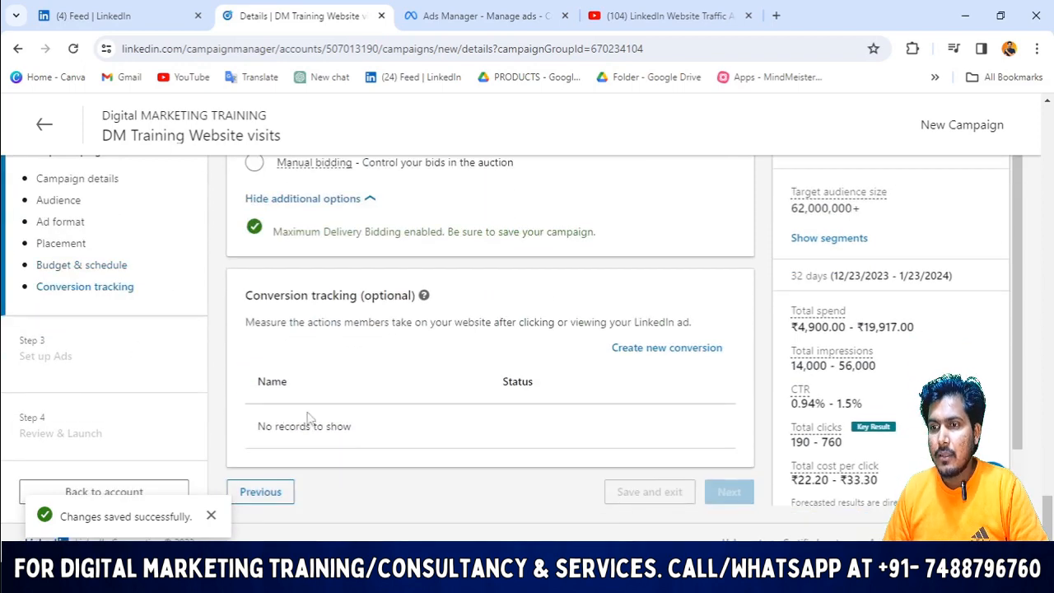
{"action": "left_click", "coordinate": [667, 349]}
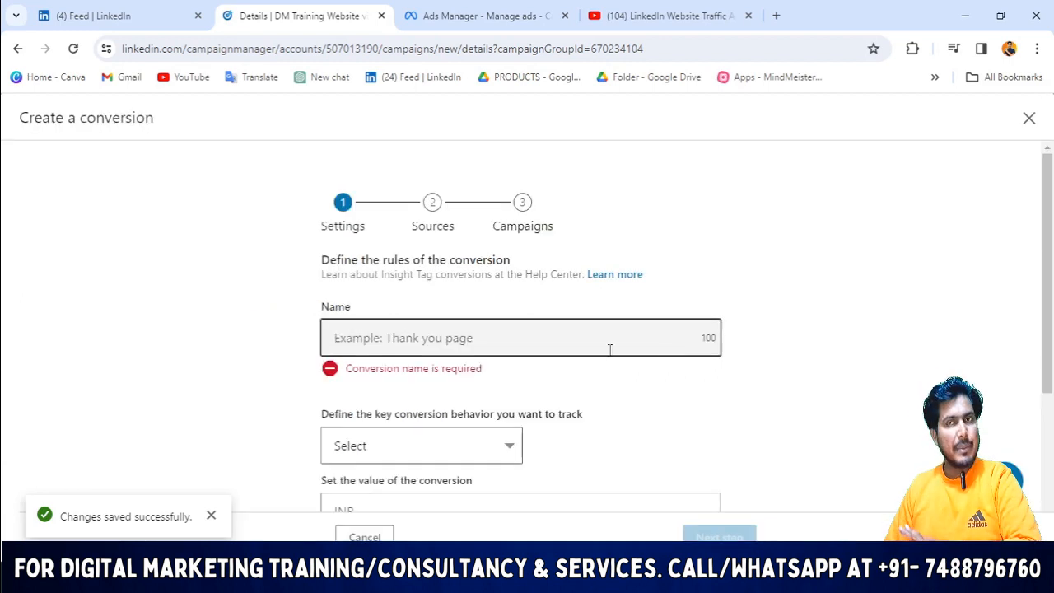